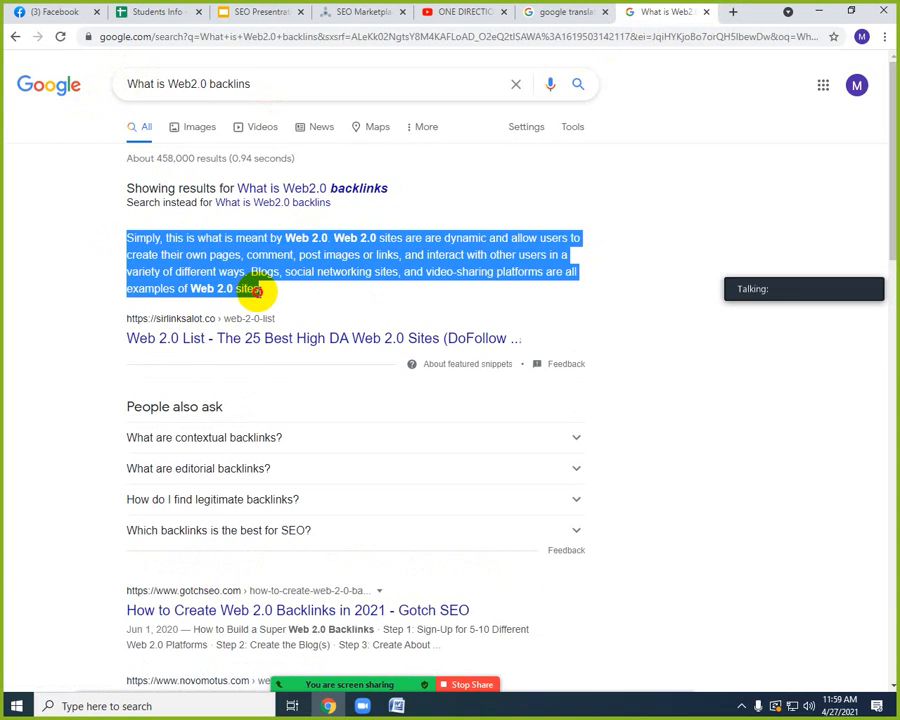
Paste the copied Web 2.0 definition into a new blank Word document and remove its opening phrase "Simply, this is what is meant by".
left_click(396, 706)
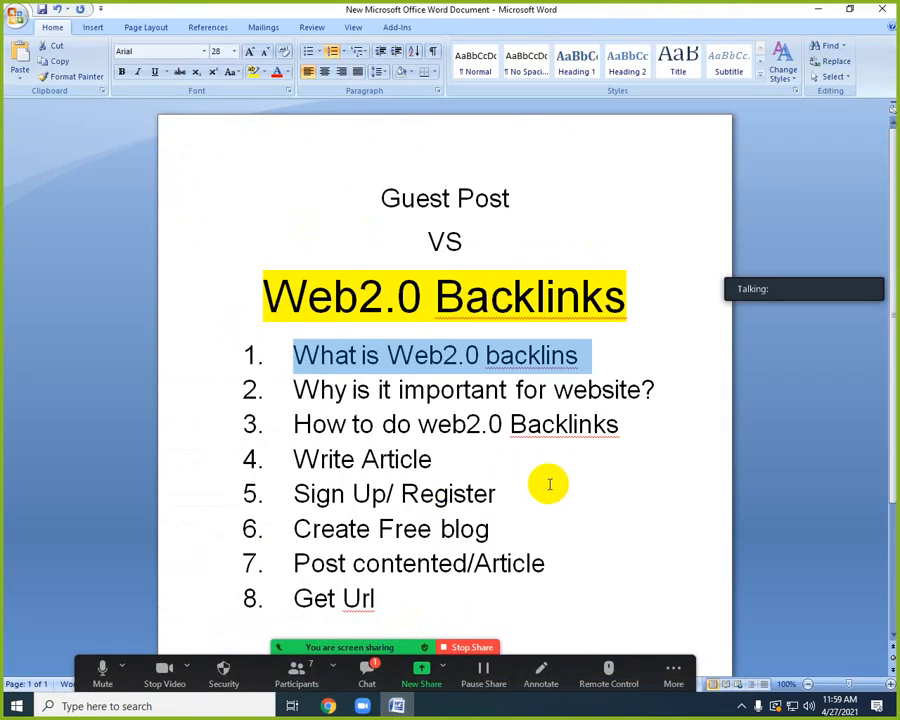
key("ctrl+n")
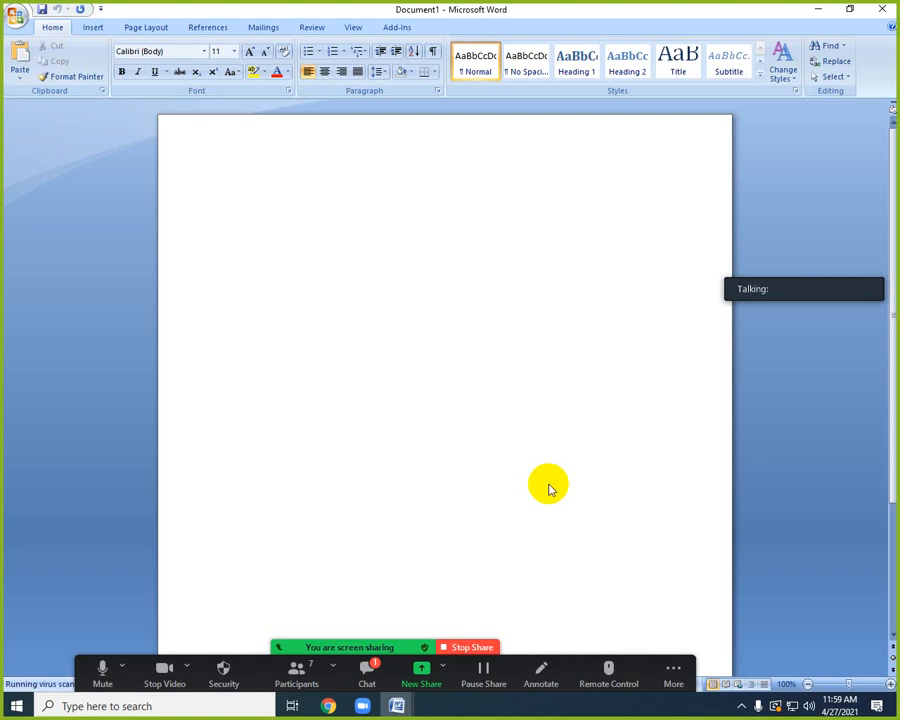
type("Simply, this is what is meant by Web 2.0. Web 2.0 sites are are dynamic and allow users to create their own pages, comment, post images or links, and interact with other users in a variety of different ways. Blogs, social networking sites, and video-sharing platforms are all examples of Web 2.0 sites")
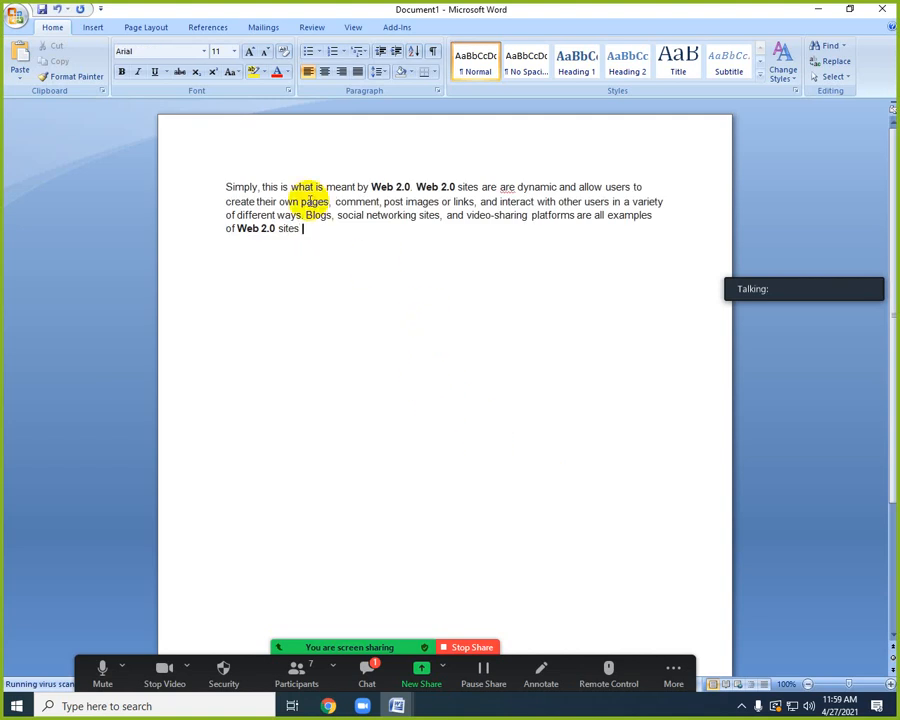
left_click_drag(368, 187, 232, 187)
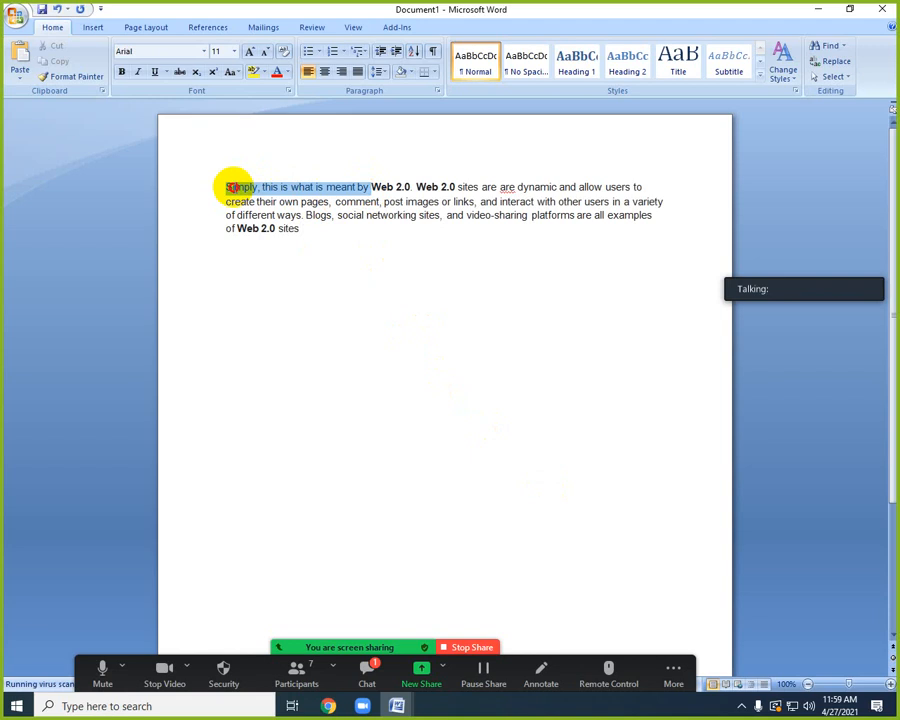
key("Delete")
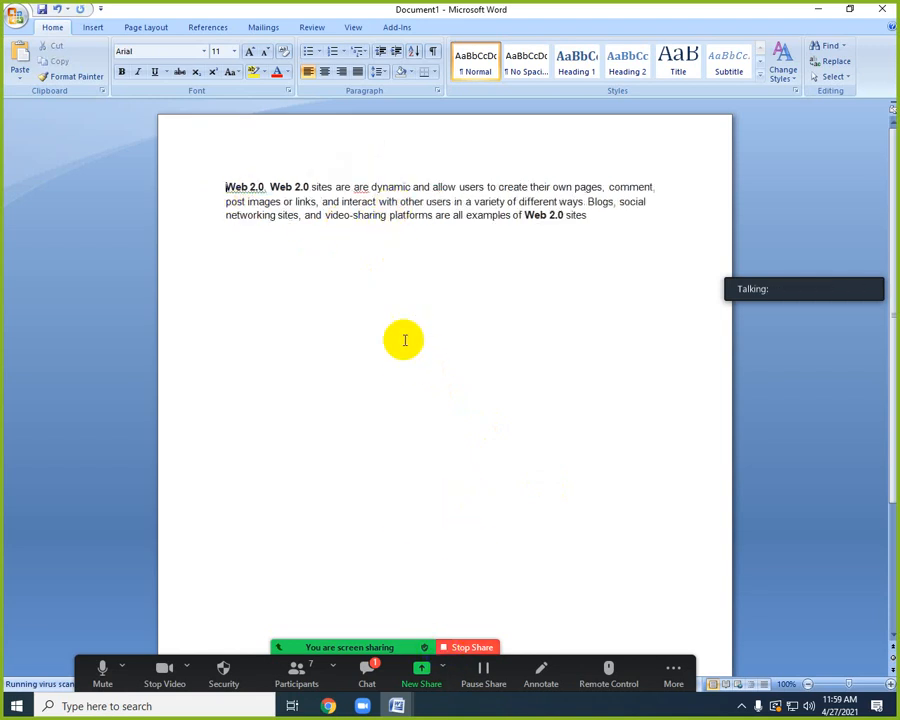
Replace the word "dynamic" in the pasted definition with "website".
left_click(408, 186)
key("BackSpace")
key("BackSpace")
key("BackSpace")
key("BackSpace")
key("BackSpace")
key("BackSpace")
key("BackSpace")
type("w")
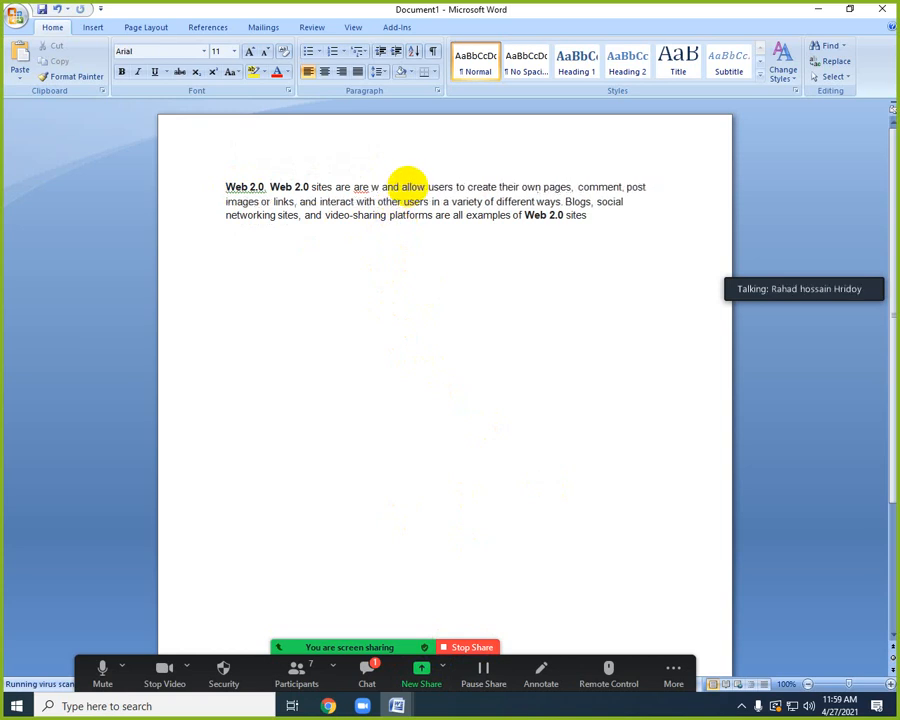
type("ebsite")
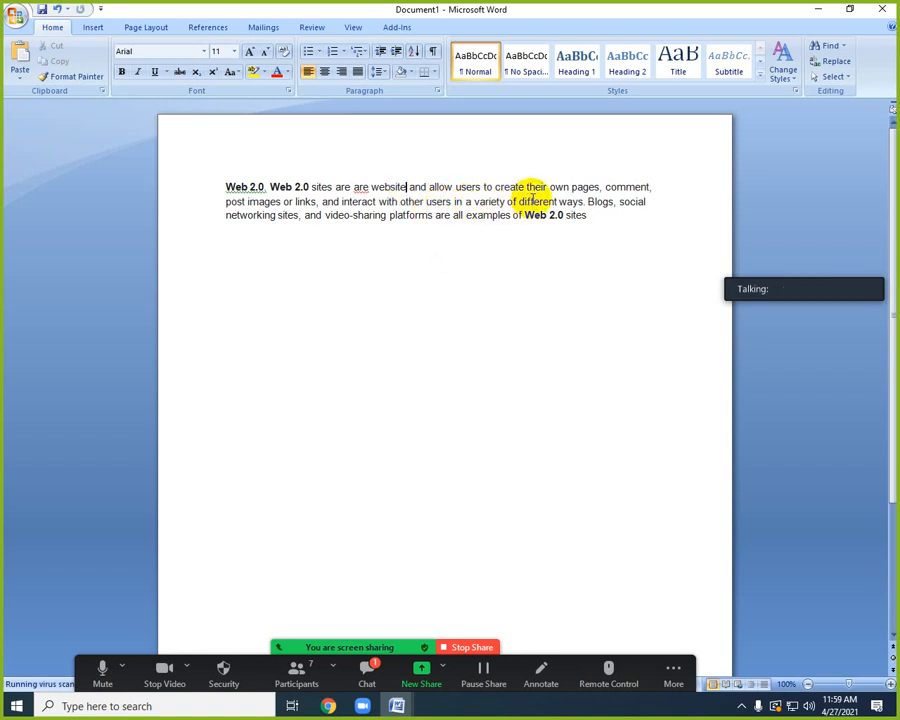
Delete all the text after "create their own pages" and dismiss the meeting time-limit notice.
left_click(604, 187)
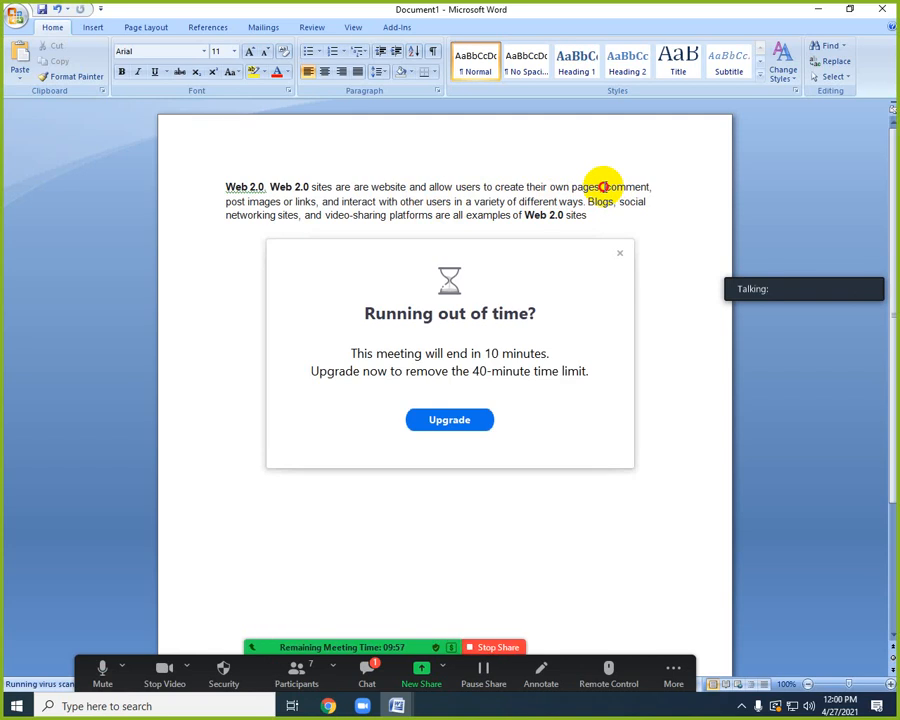
left_click_drag(603, 186, 580, 217)
key("Delete")
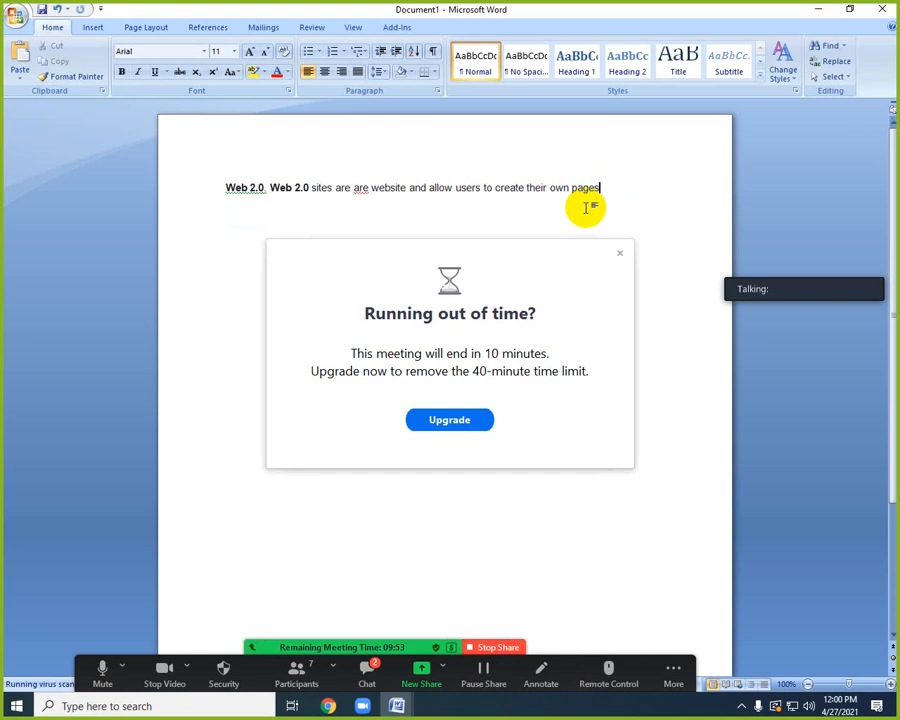
left_click(619, 255)
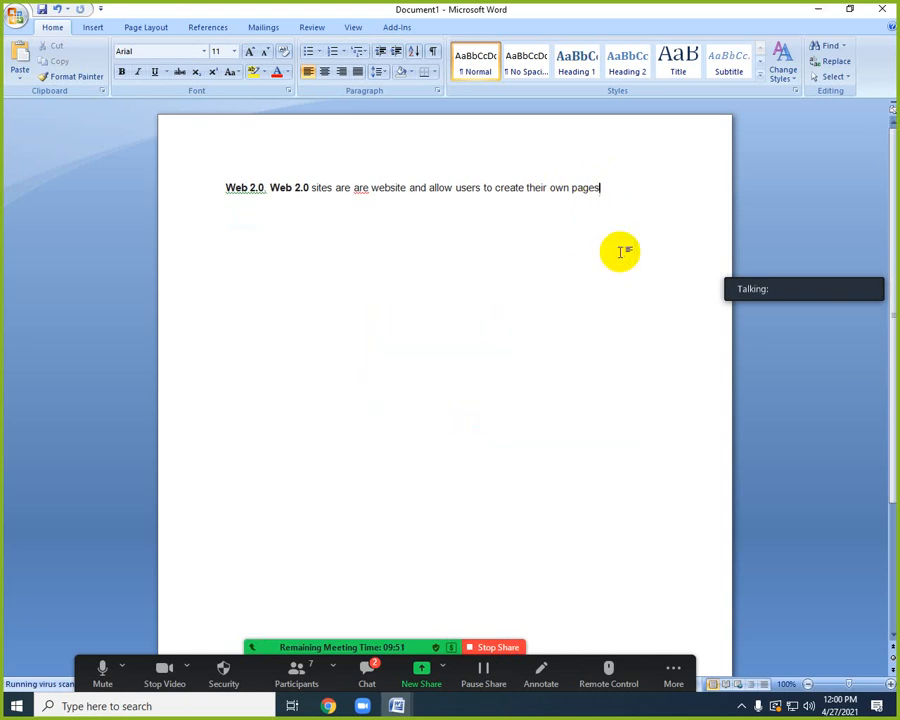
Delete the word "sites" after the second "Web 2.0" in the sentence.
left_click(412, 188)
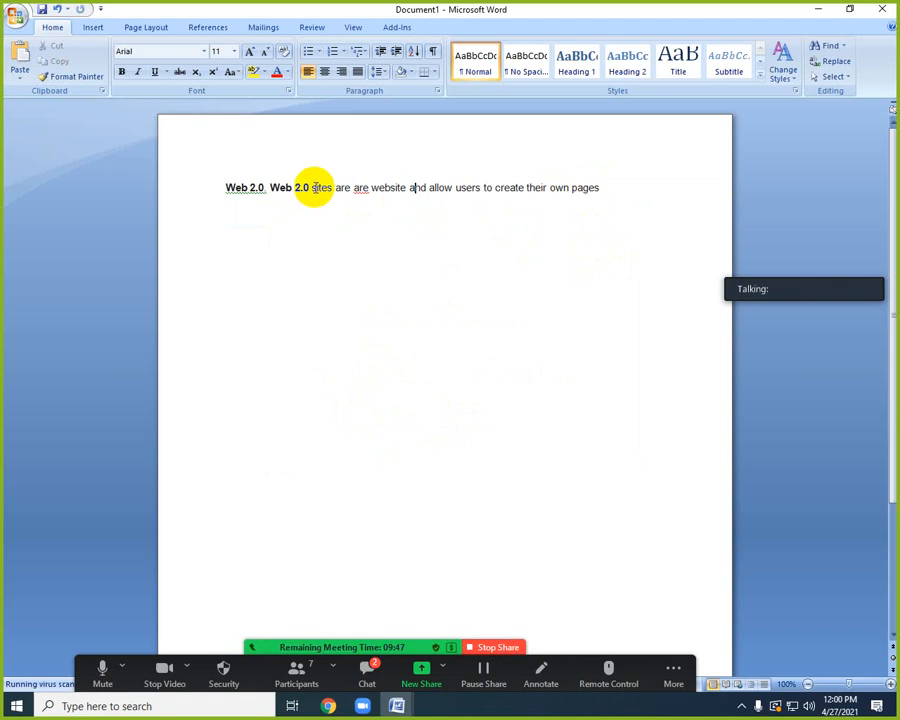
left_click(311, 187)
left_click(332, 187)
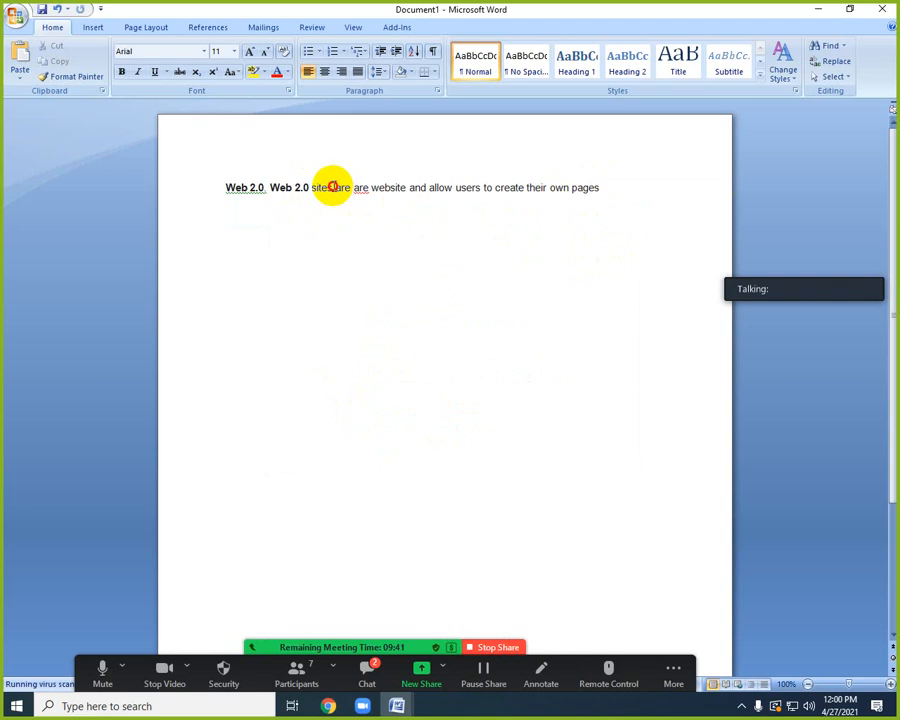
key("BackSpace")
key("BackSpace")
key("BackSpace")
key("BackSpace")
key("BackSpace")
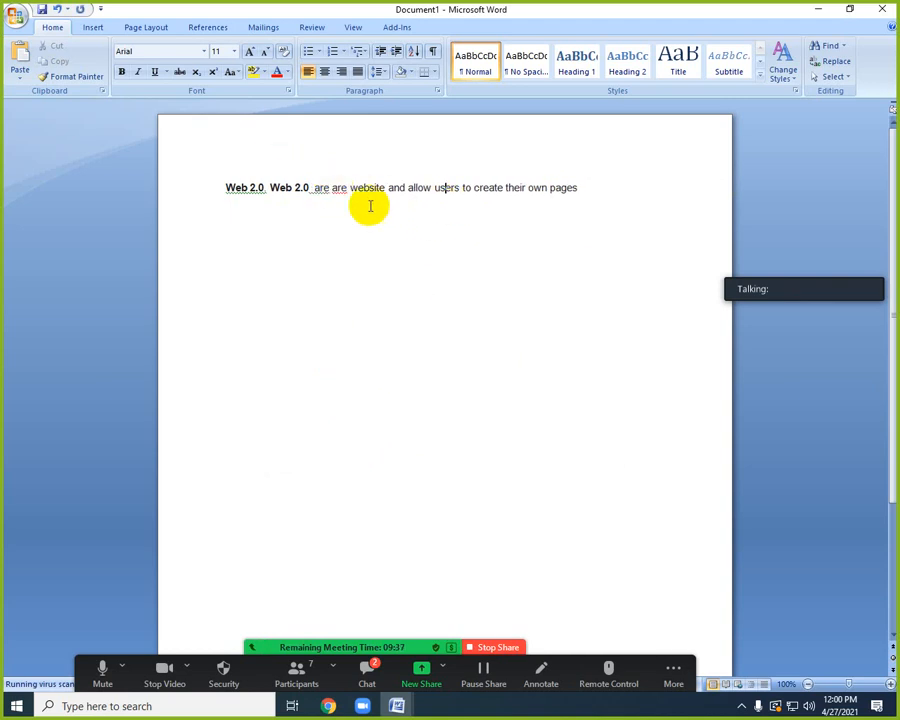
Remove the duplicate "are" before "website" and correct the extra spaces around it with the suggested grammar fixes.
right_click(321, 186)
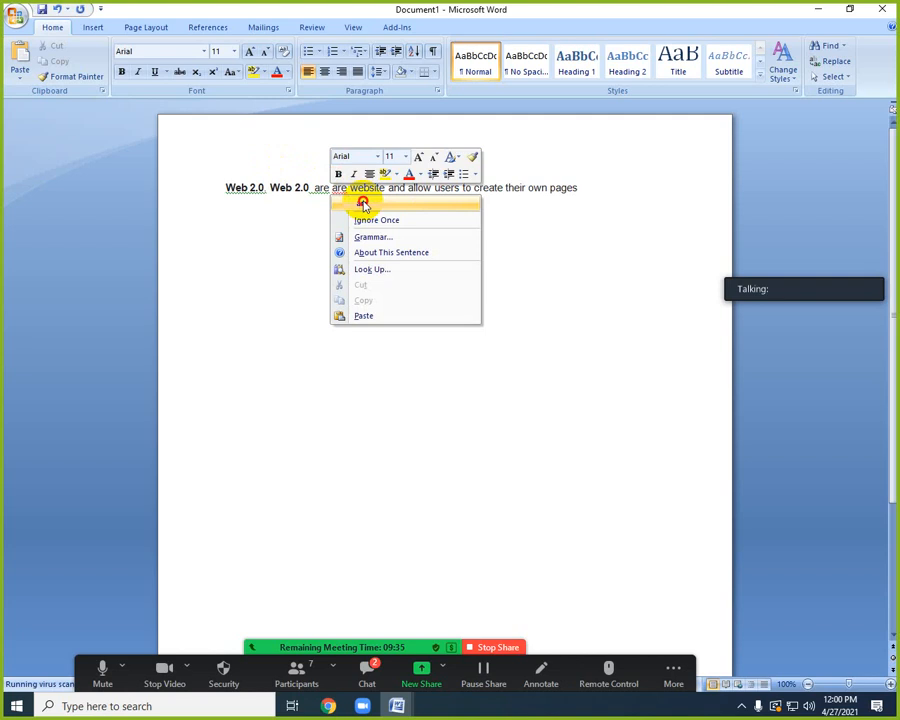
left_click(362, 201)
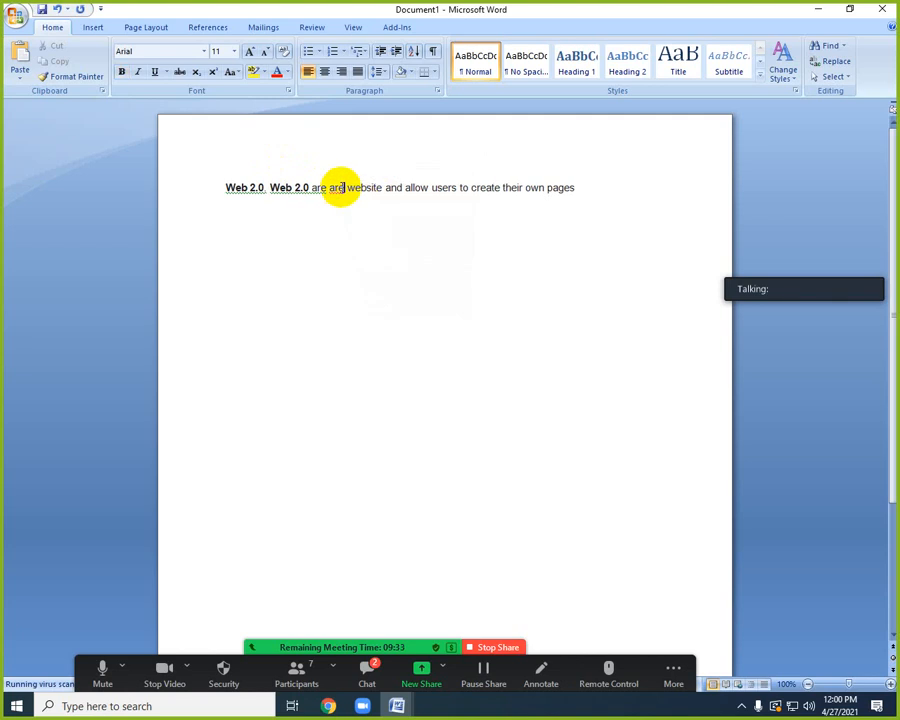
key("BackSpace")
key("BackSpace")
key("BackSpace")
key("BackSpace")
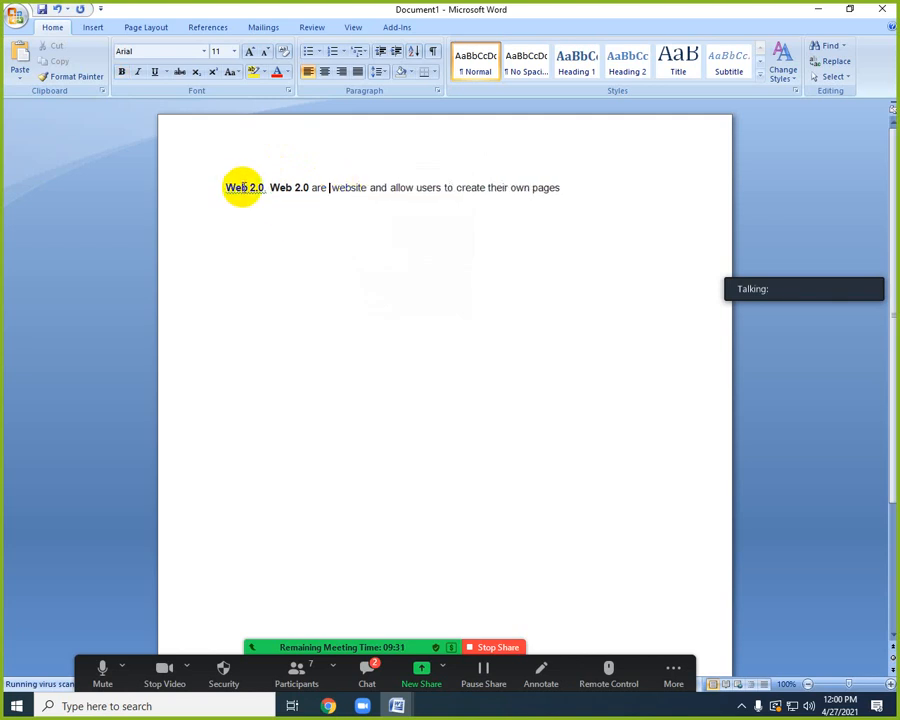
right_click(241, 187)
left_click(345, 187)
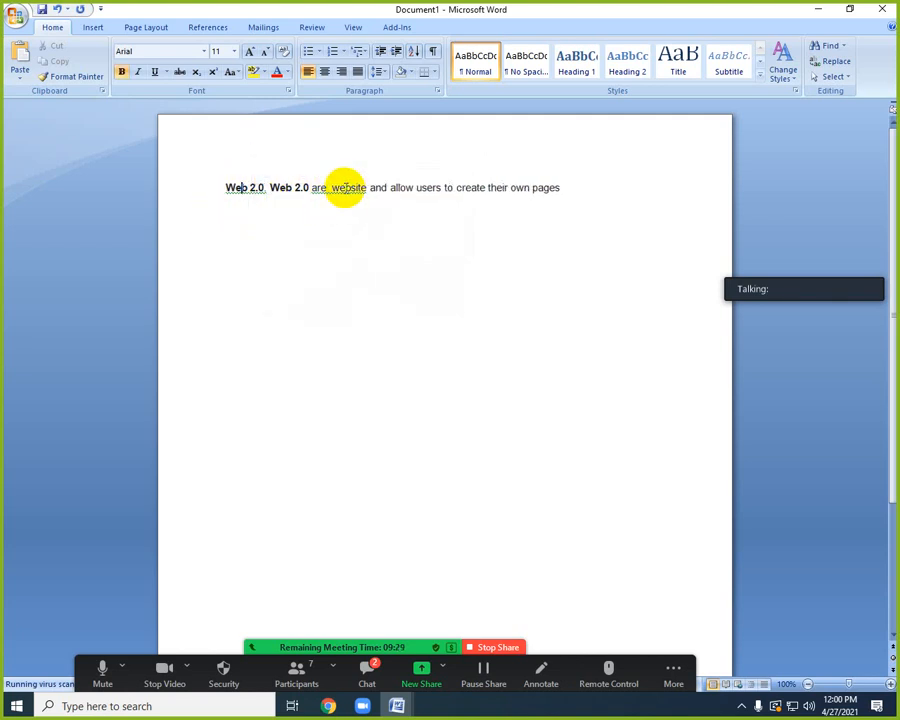
right_click(346, 187)
left_click(399, 205)
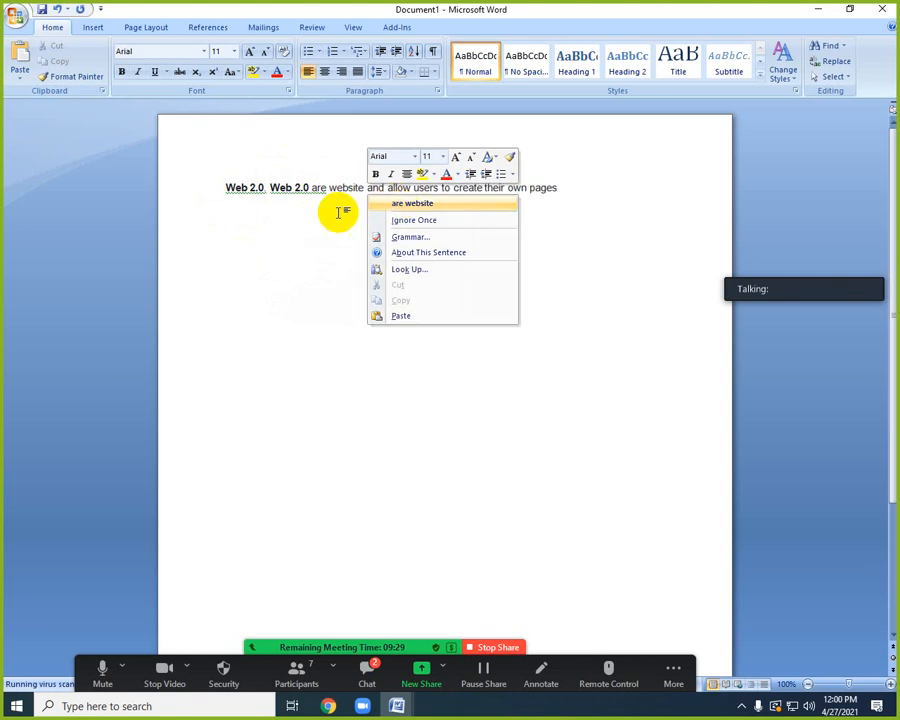
Delete the first, repeated "Web 2.0." so the sentence begins with a single "Web 2.0", leaving the grammar suggestions unapplied.
right_click(292, 187)
left_click(263, 188)
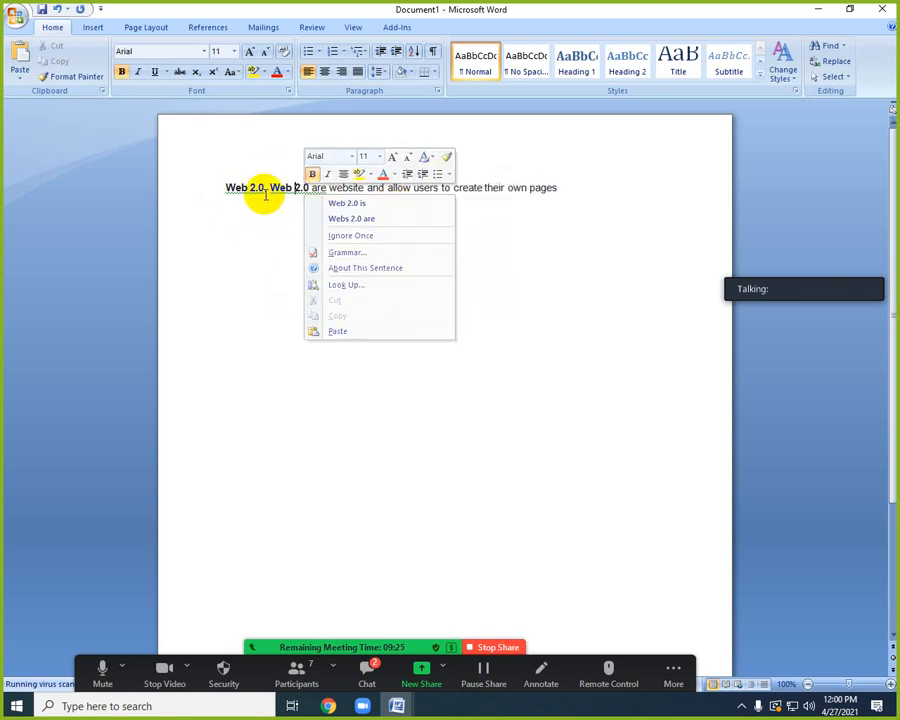
left_click_drag(268, 187, 209, 190)
key("Delete")
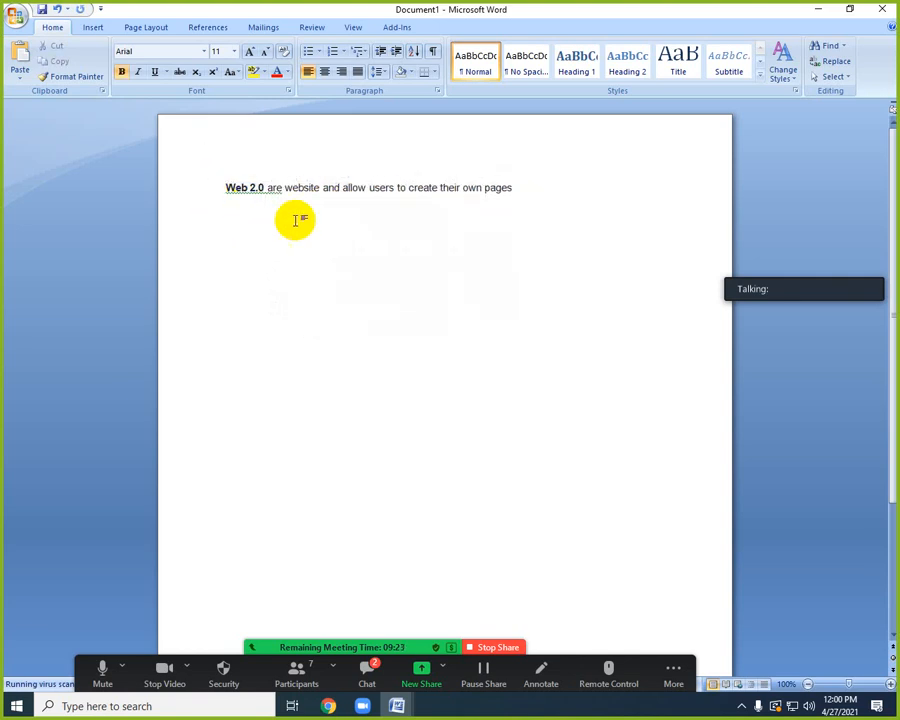
right_click(248, 192)
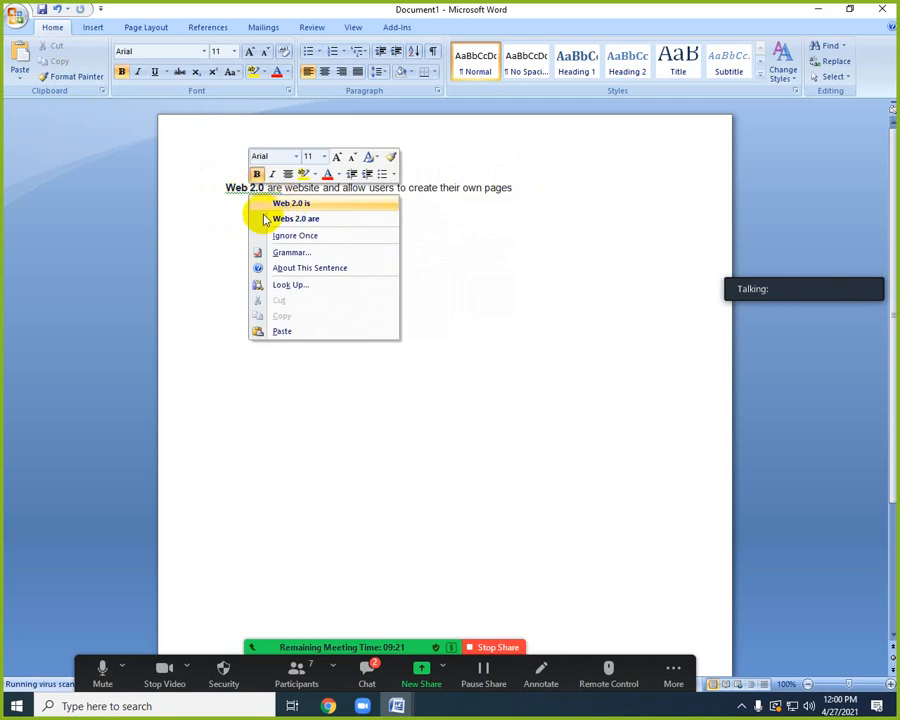
left_click(232, 220)
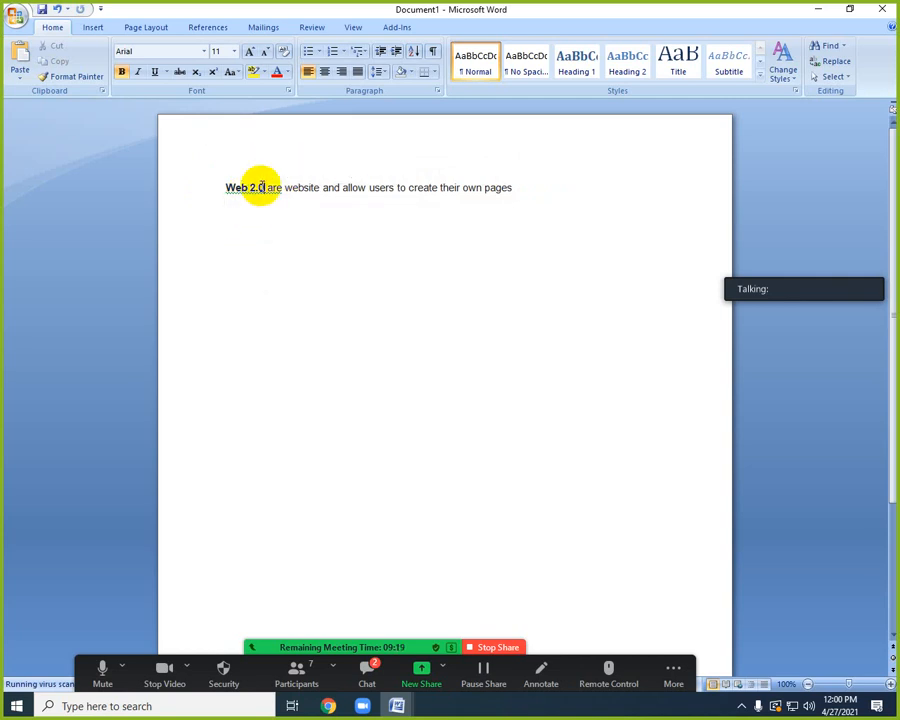
Copy the whole shortened sentence, switch to Chrome and search for "google translate" in a new tab.
left_click_drag(516, 187, 194, 184)
key("ctrl+c")
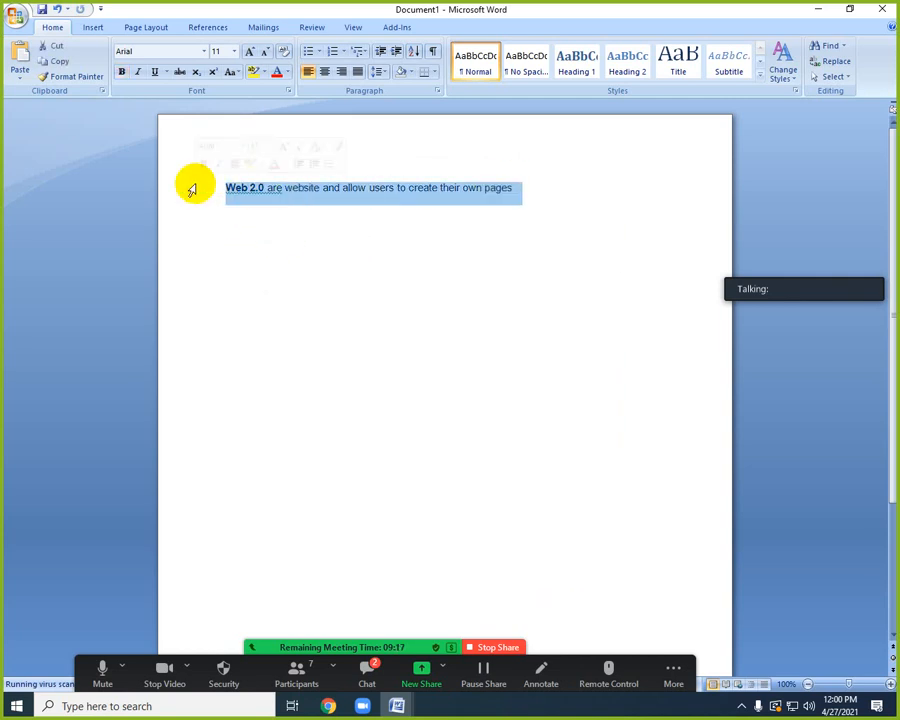
left_click(328, 706)
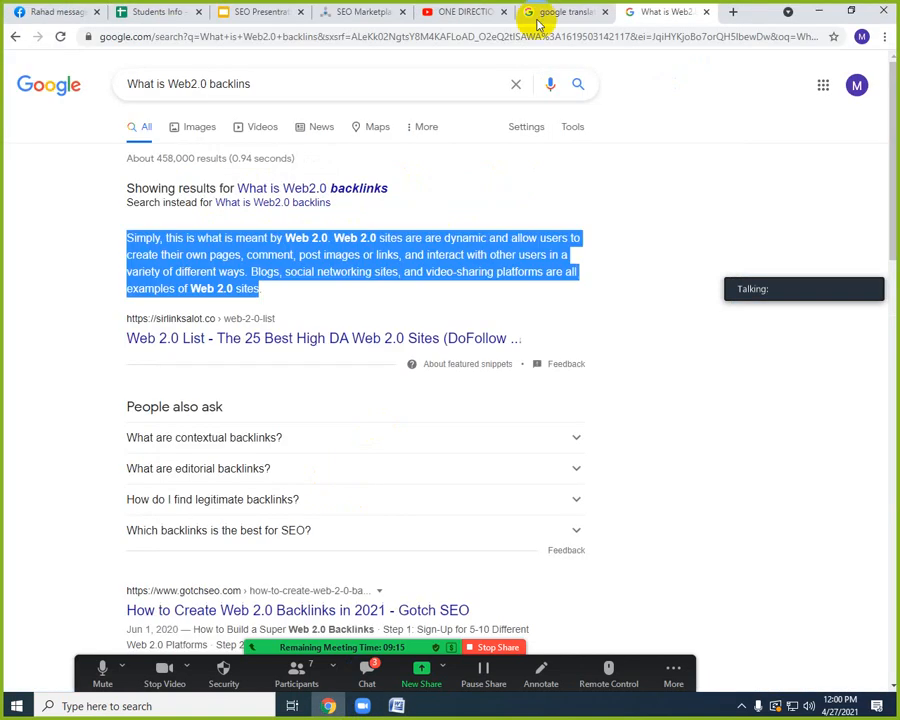
left_click(732, 17)
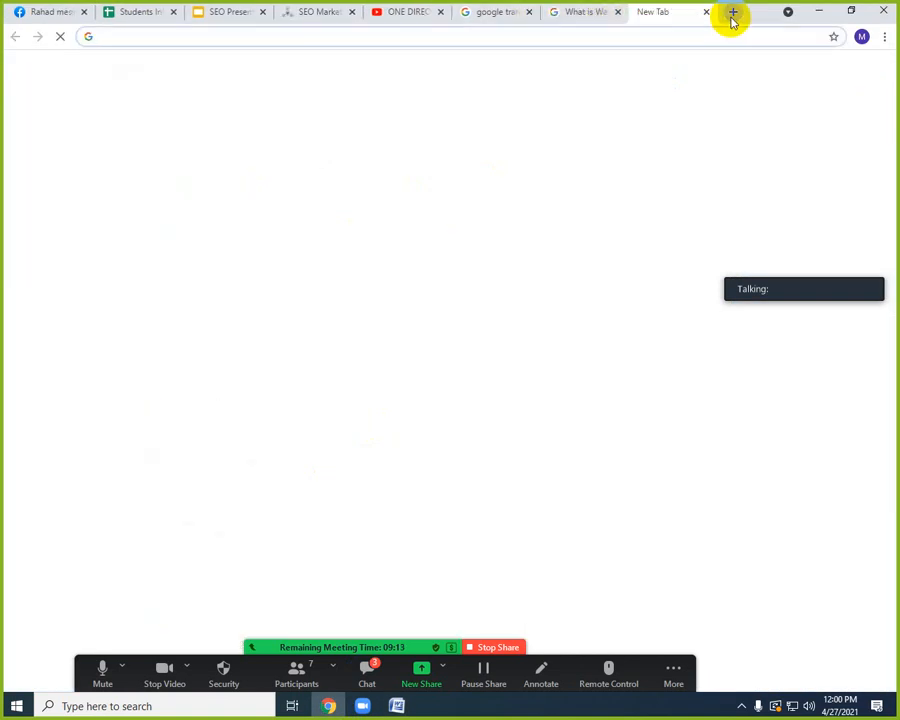
type("goo")
key("Return")
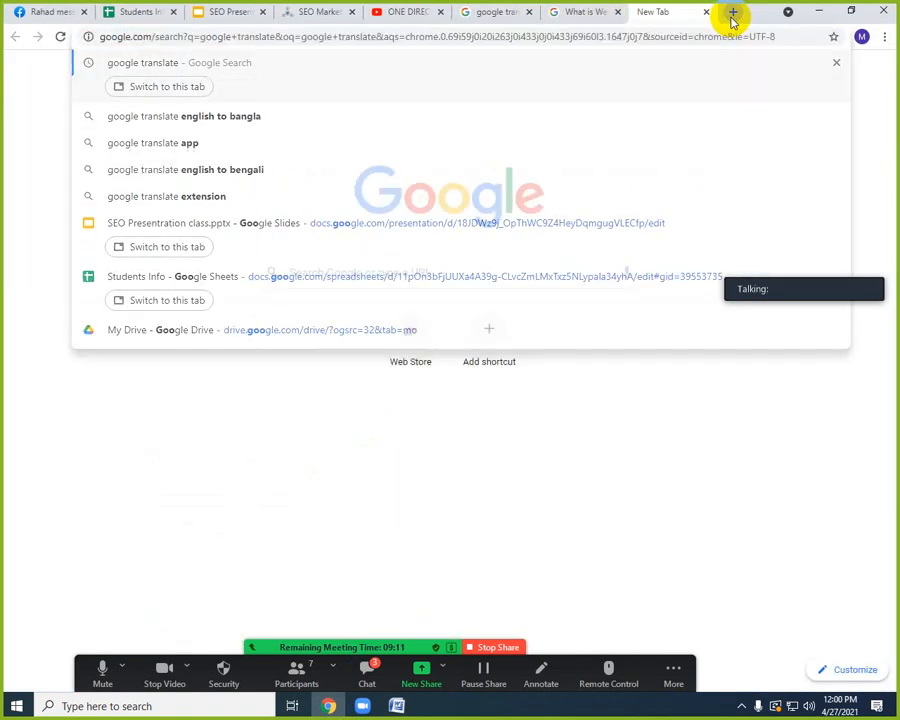
In the already open Google Translate tab, replace the old text with the copied sentence to translate it into Bangla.
left_click(499, 14)
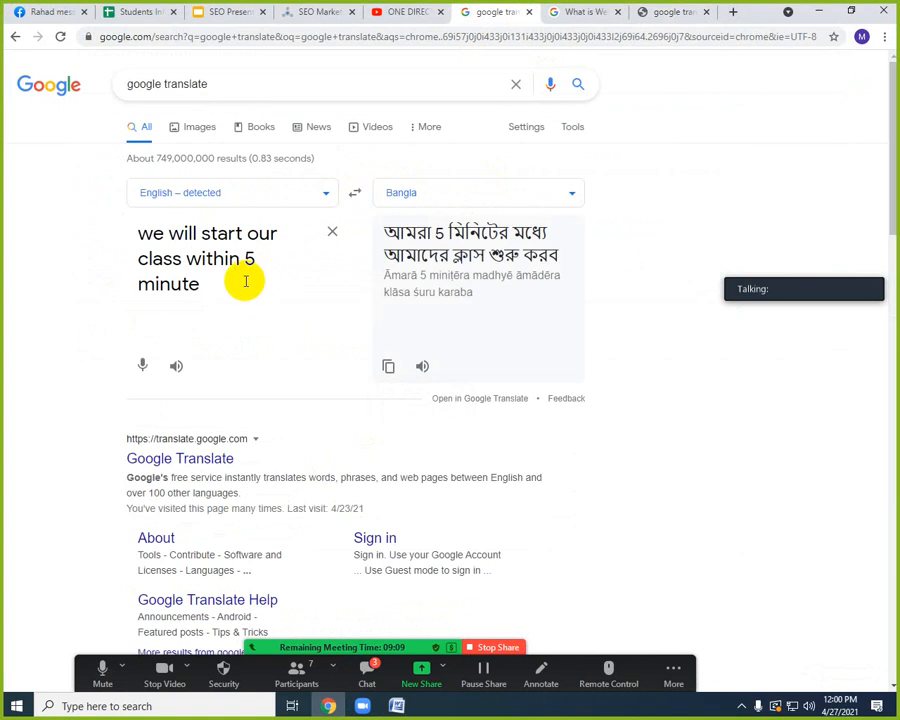
left_click(332, 232)
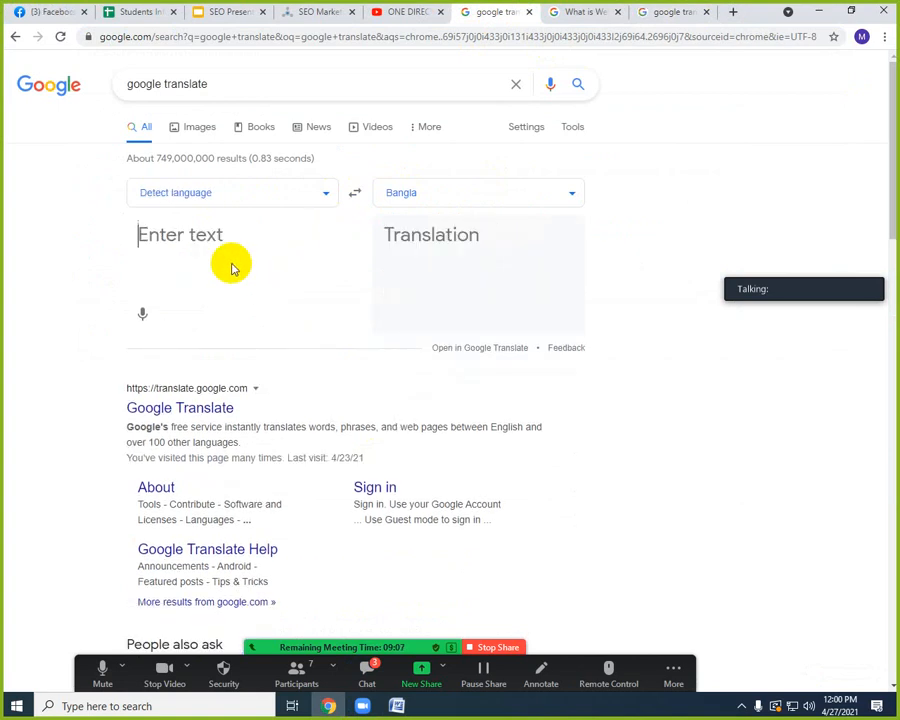
key("ctrl+v")
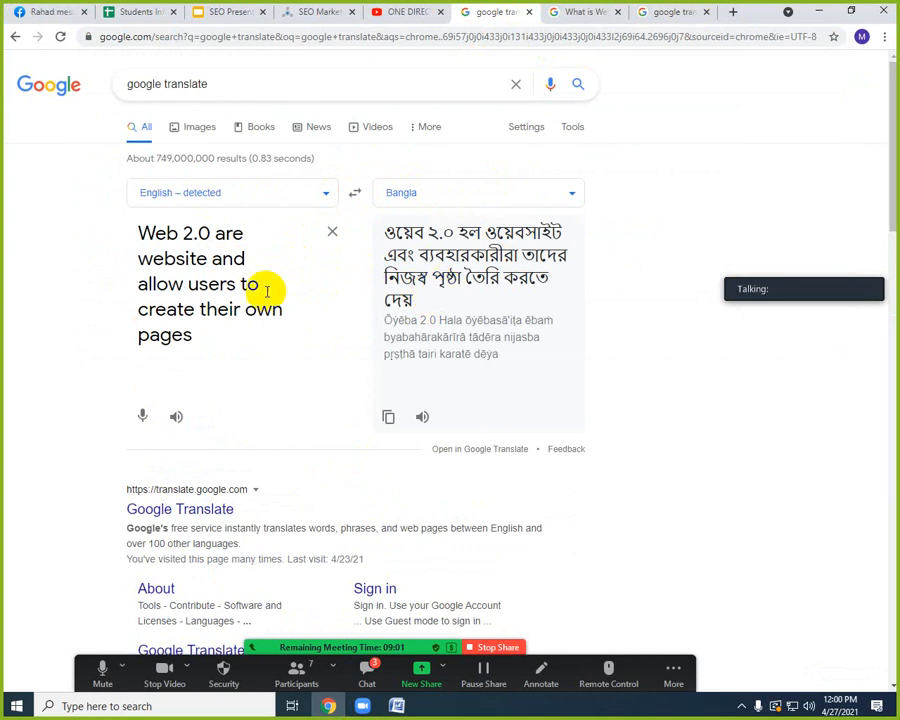
Return to Document1 in Word and add the line "Guest Post" above the Web 2.0 sentence, with an empty line between them.
mouse_move(397, 706)
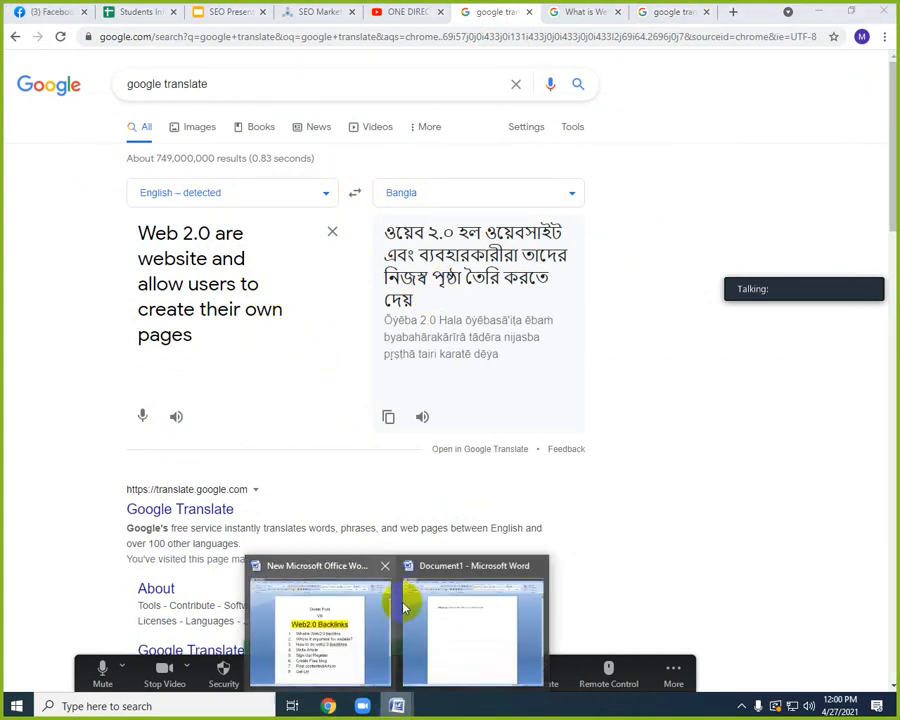
left_click(447, 622)
left_click(440, 214)
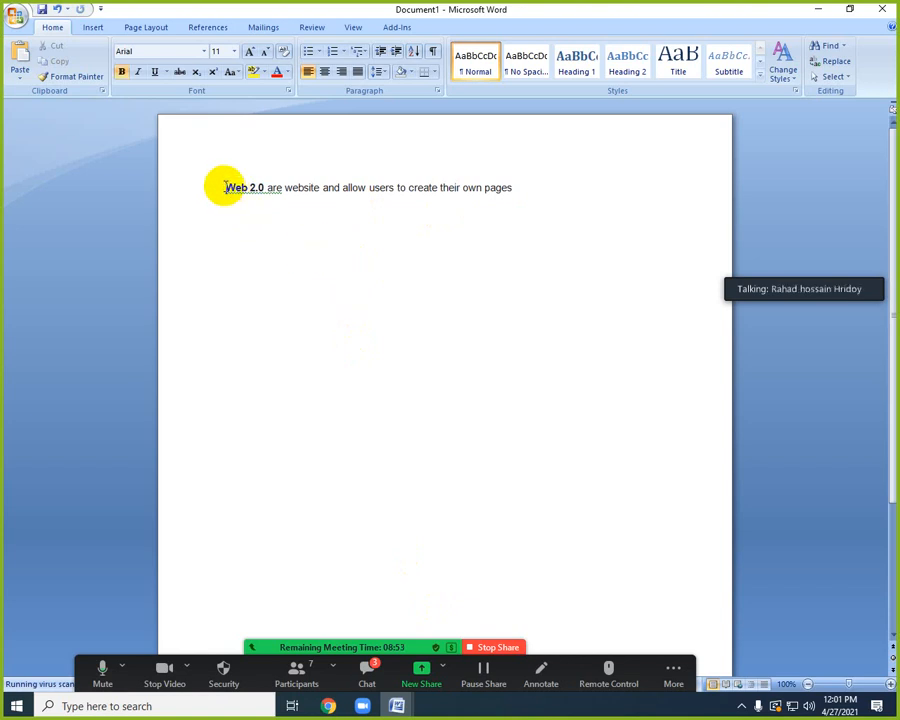
left_click(225, 187)
key("Return")
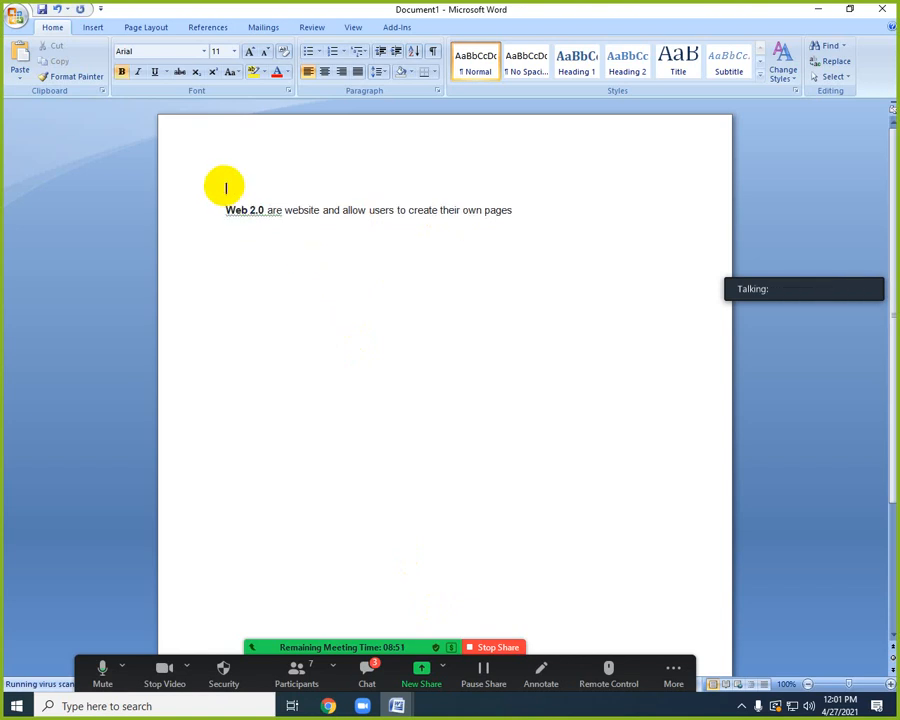
type("Guest Post")
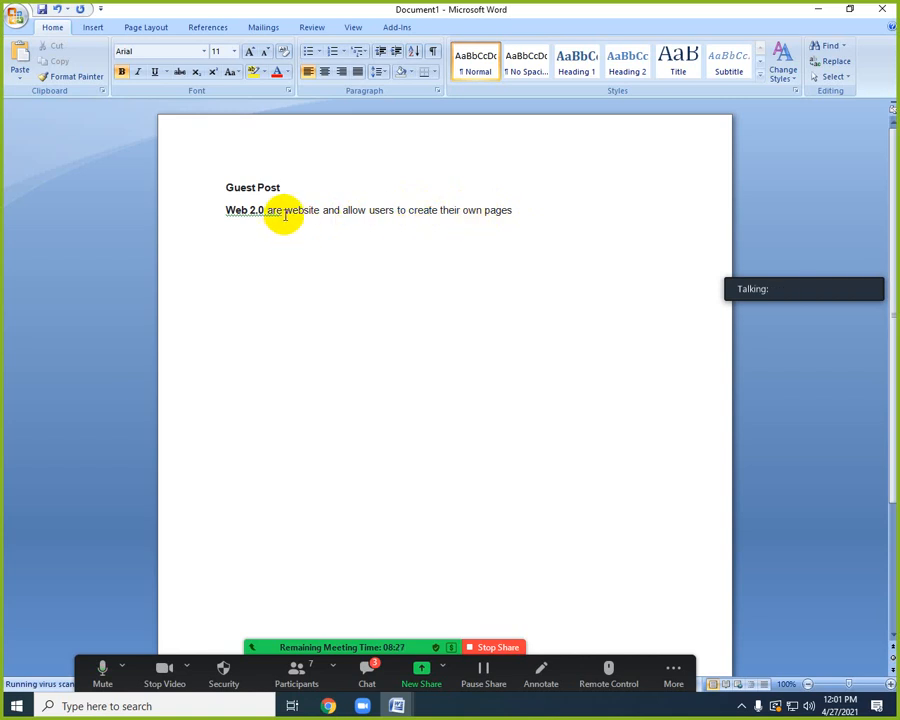
left_click(226, 210)
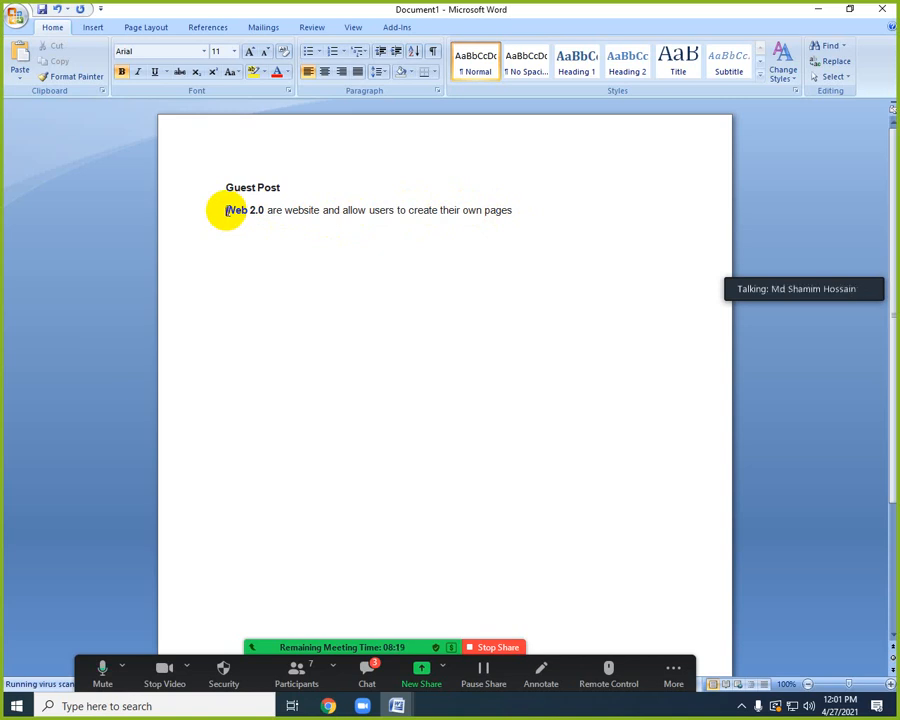
key("Return")
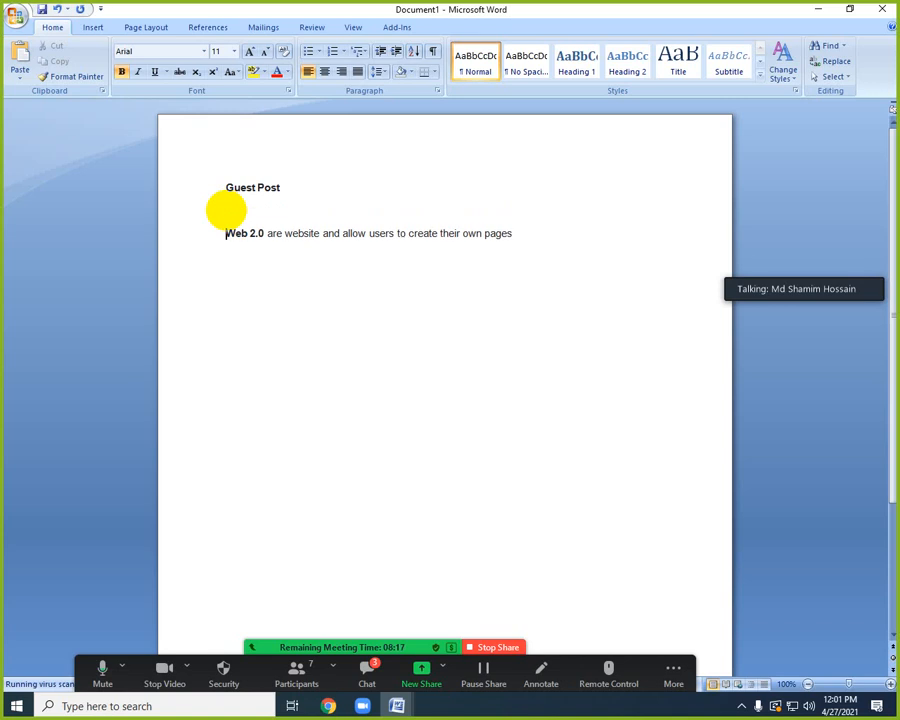
left_click(506, 82)
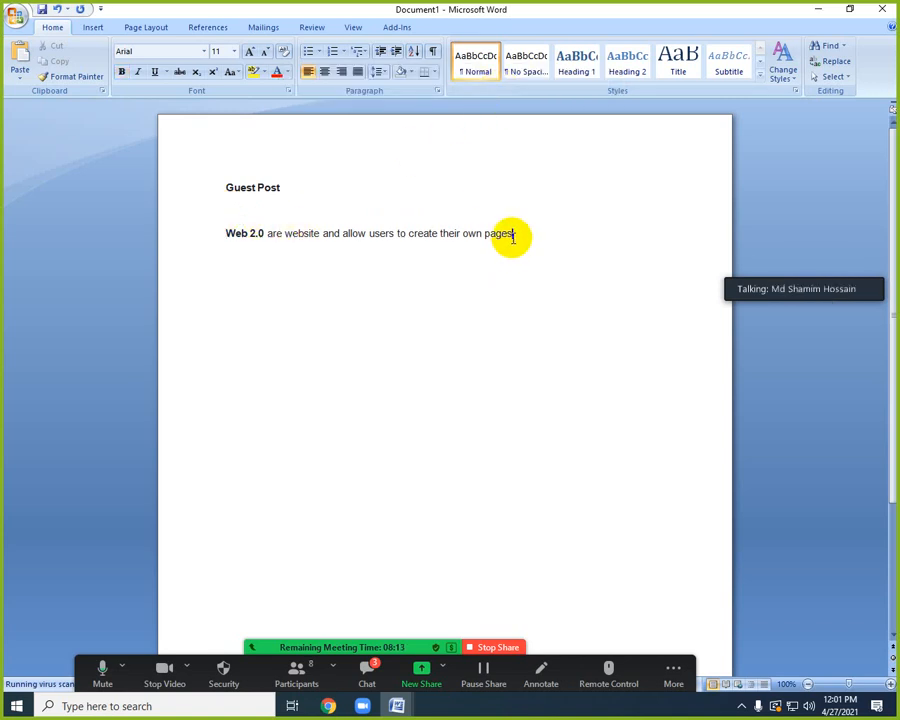
left_click(513, 235)
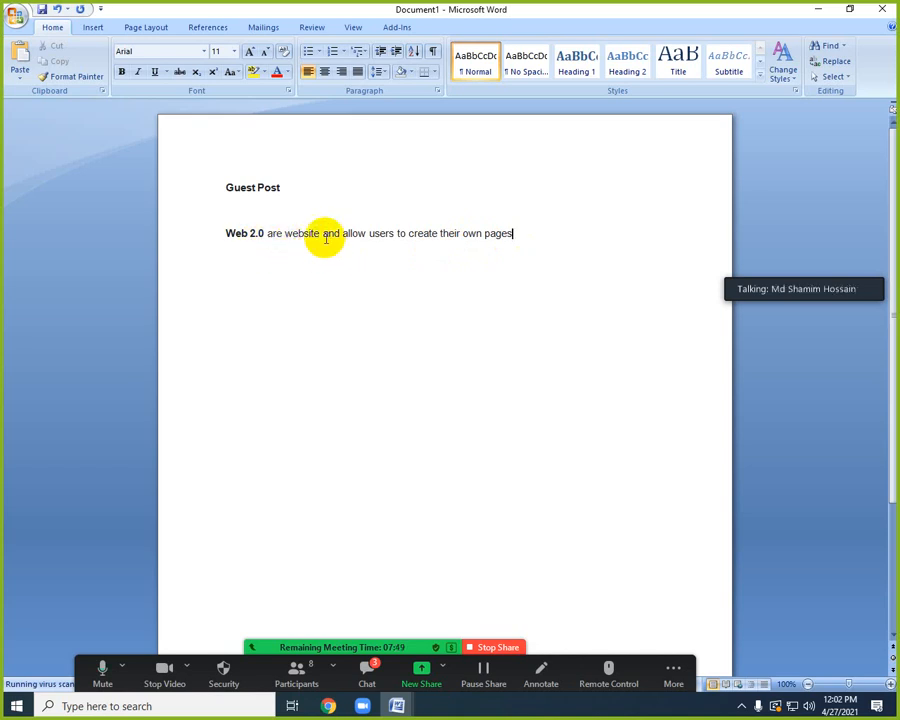
left_click(285, 187)
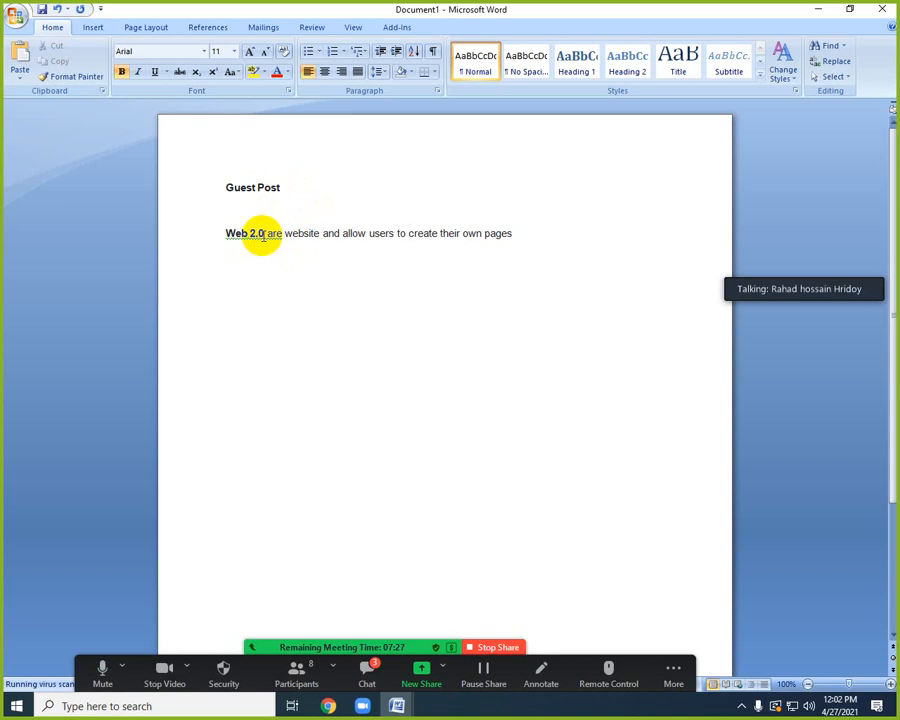
left_click(264, 234)
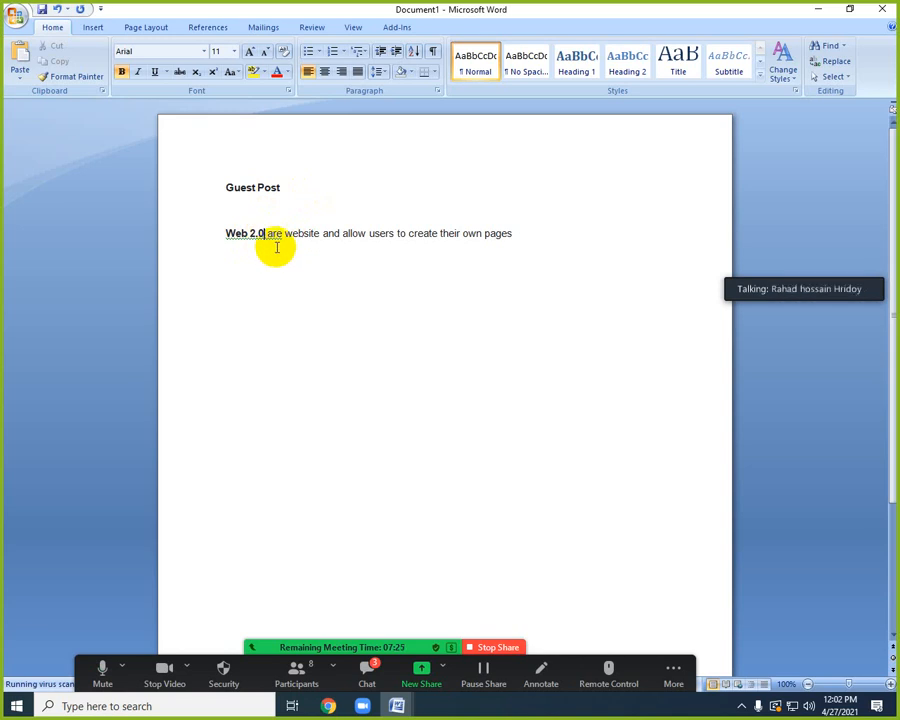
key("Delete")
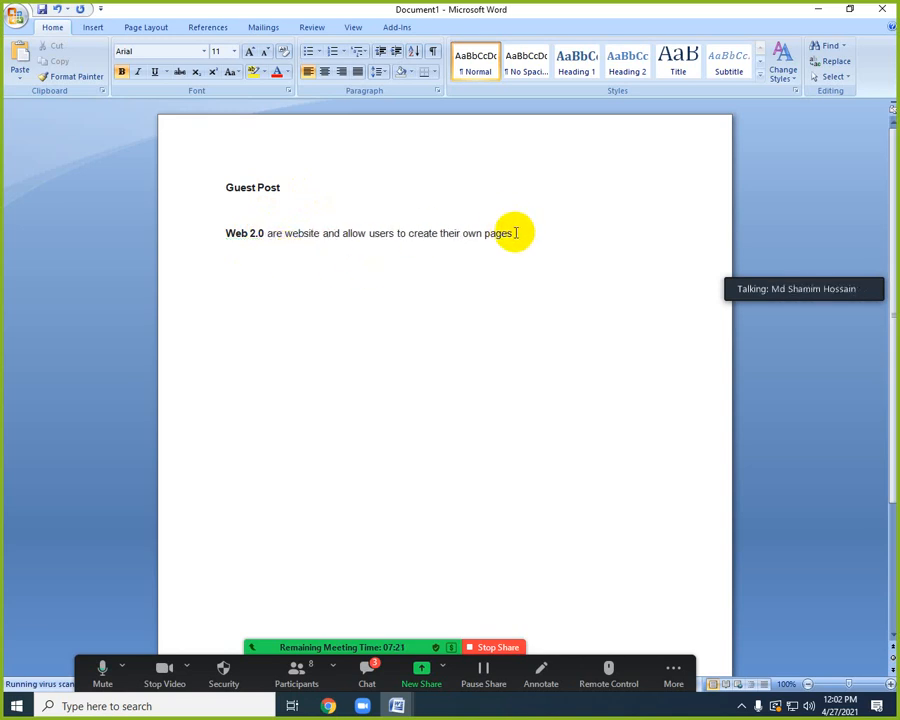
left_click(293, 187)
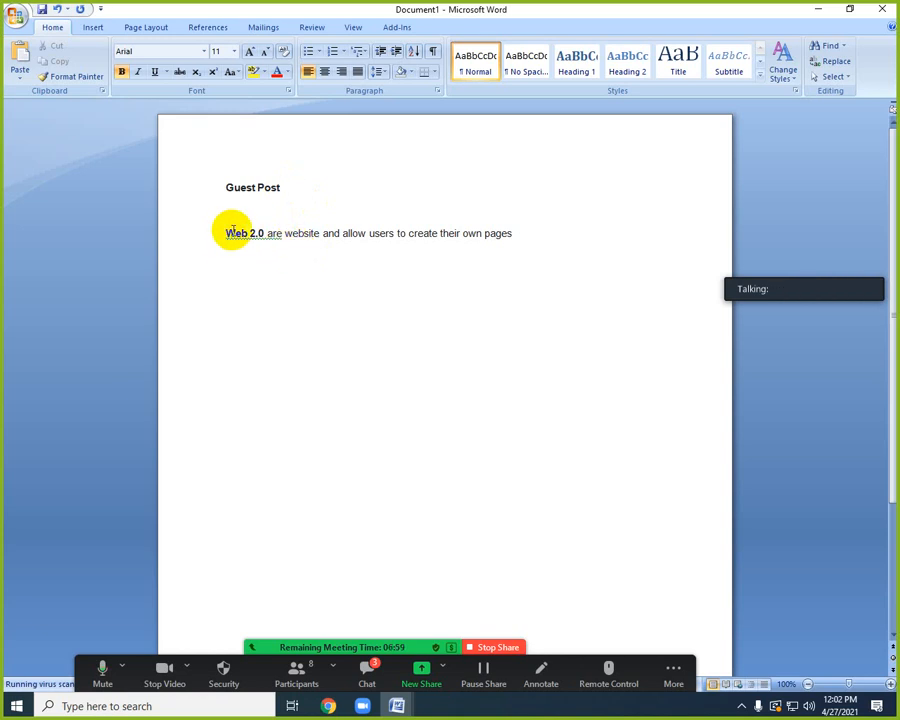
Switch to the "New Microsoft Office Word Document" outline comparing Guest Post and Web2.0 Backlinks, and place the cursor in its first list item.
mouse_move(397, 704)
left_click(367, 683)
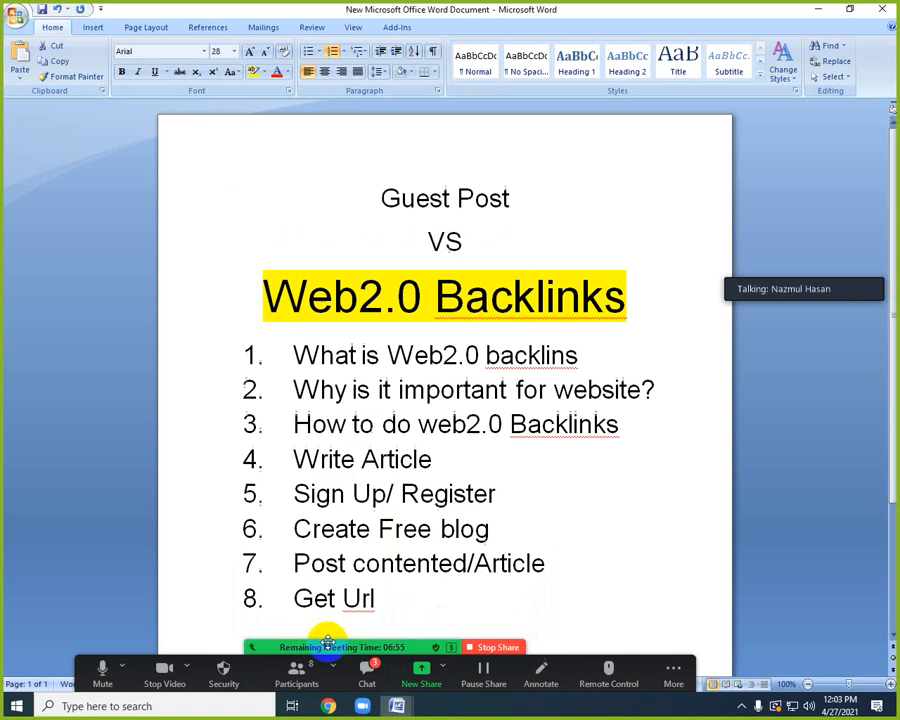
left_click(367, 355)
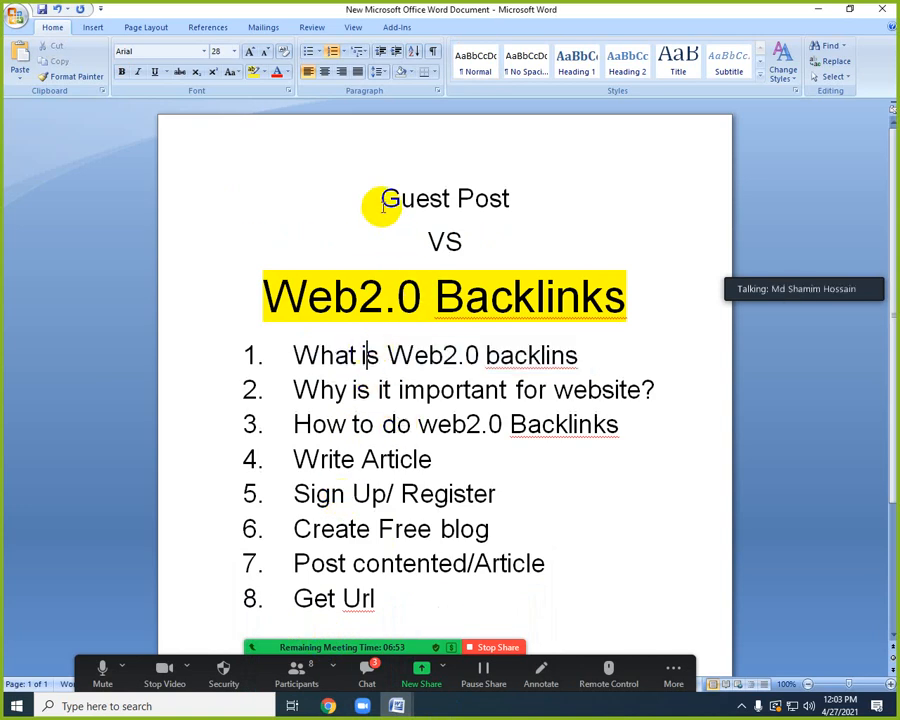
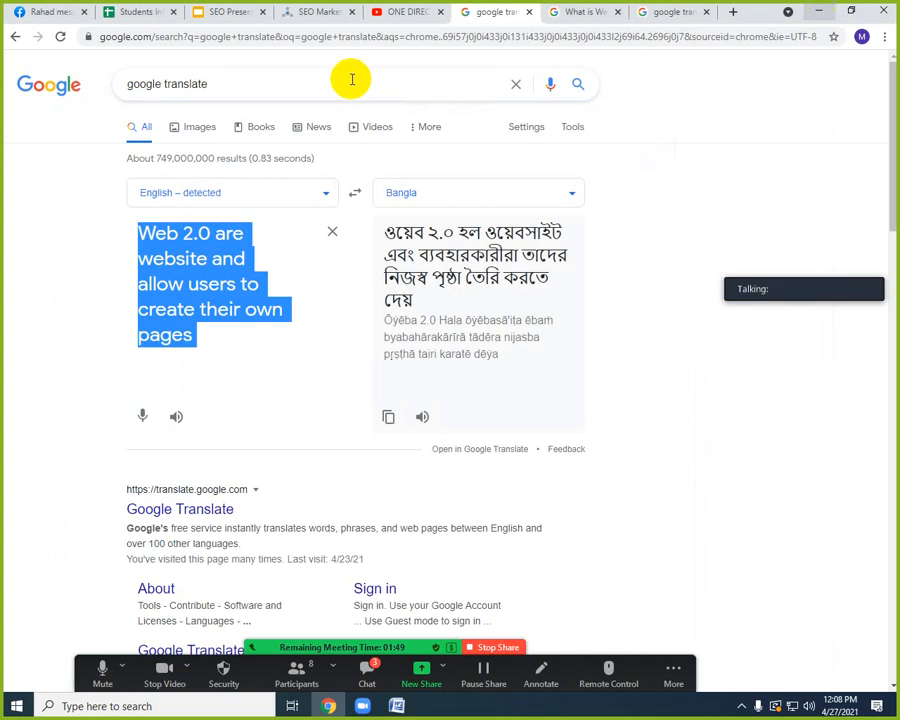
Minimize Chrome, browse in File Explorer to the Backlinks folder on the D: drive, and open the Web2.0-site-list workbook in Excel.
left_click(816, 12)
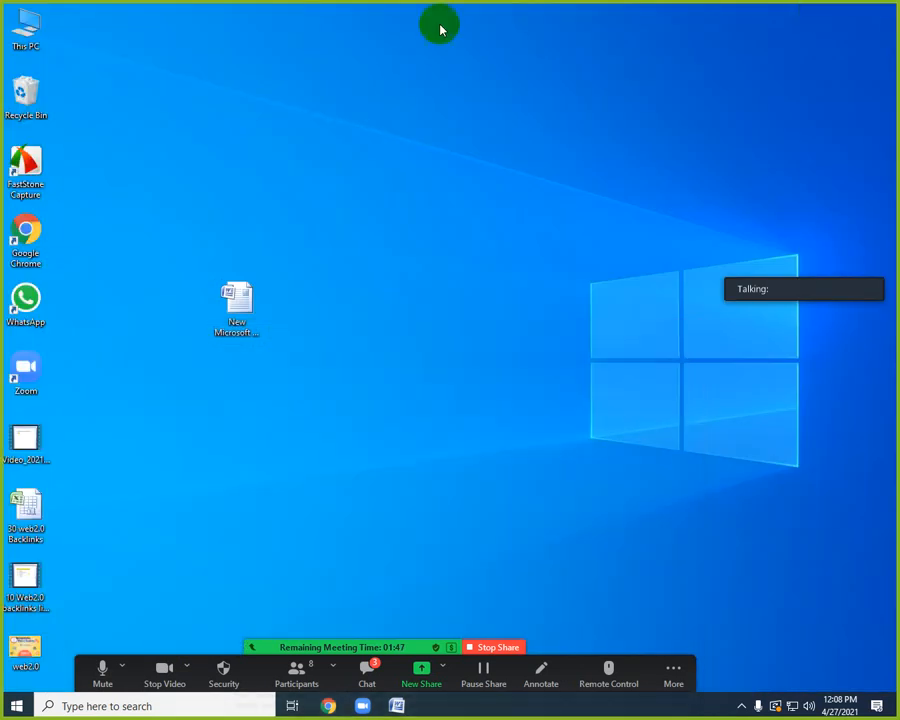
double_click(32, 33)
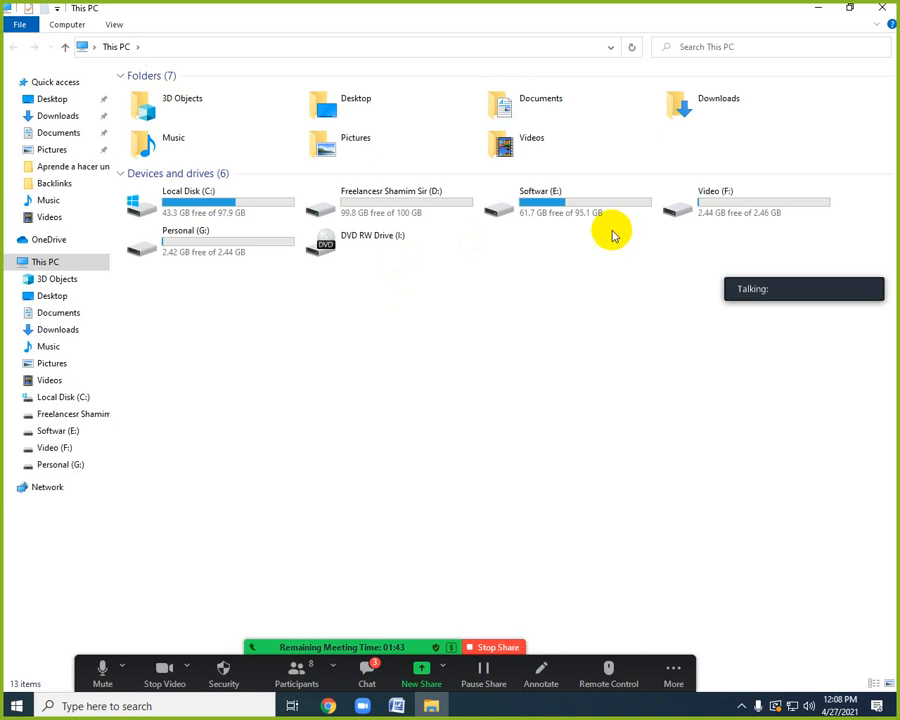
double_click(404, 212)
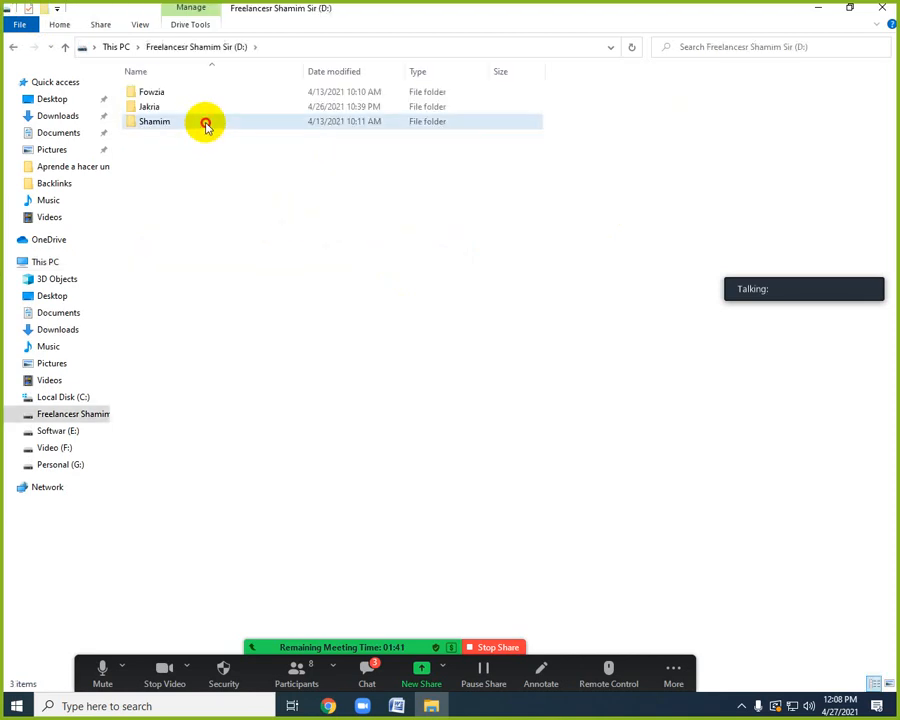
double_click(205, 123)
double_click(183, 97)
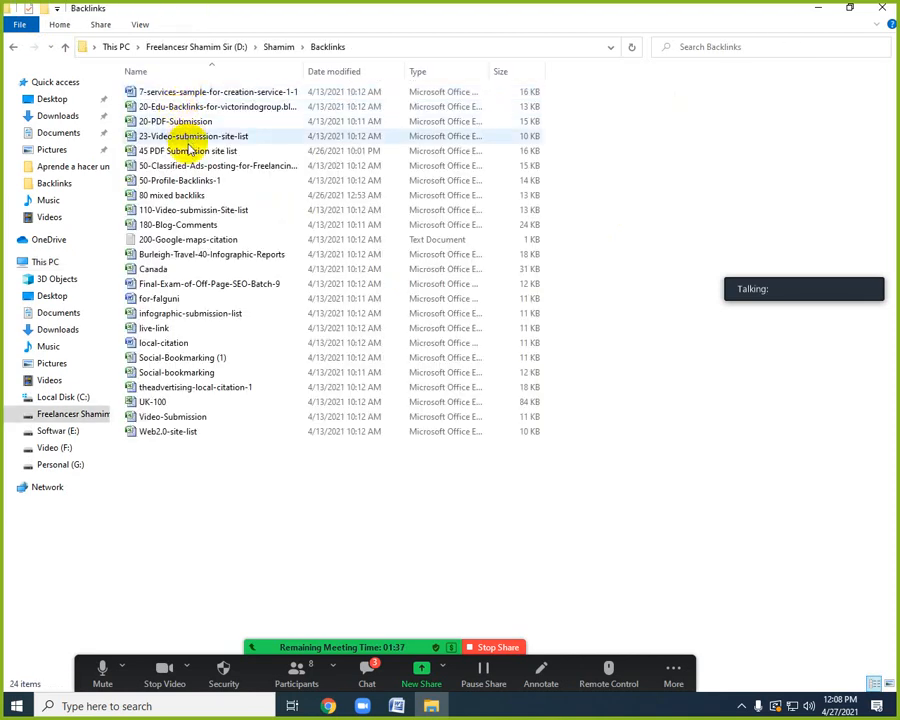
left_click(180, 432)
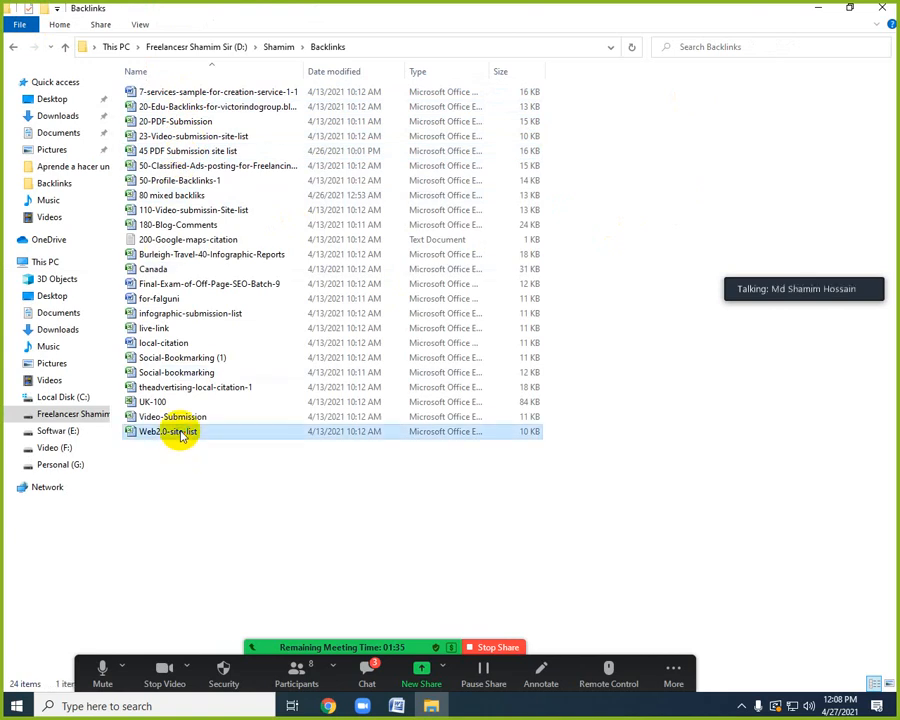
double_click(180, 432)
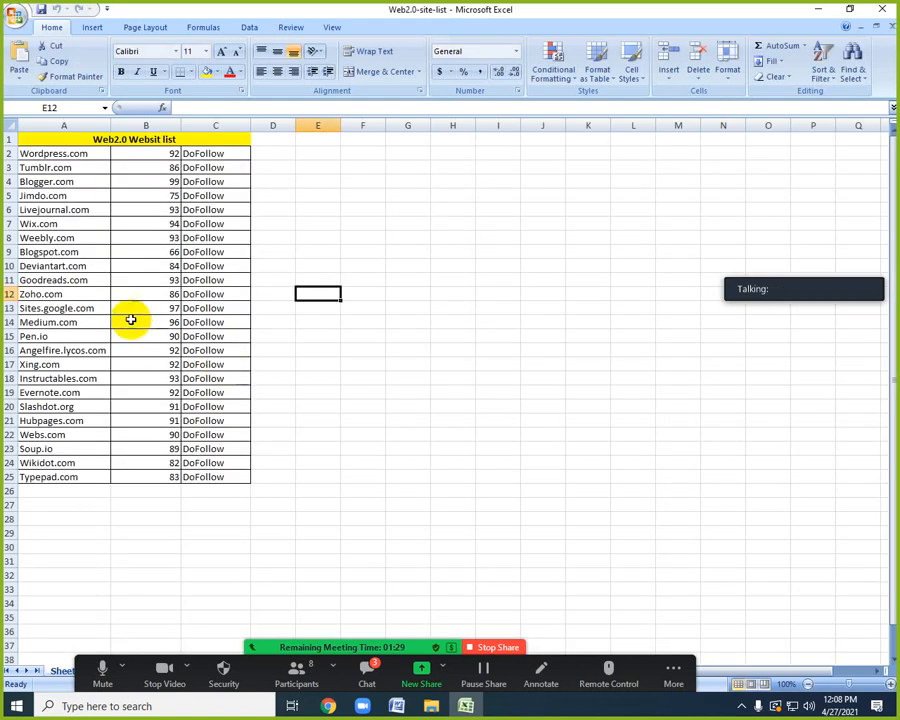
Review the Web2.0 website list by highlighting its site and score columns and picking individual sites from Wordpress.com down to Blogspot.com.
left_click_drag(93, 153, 124, 480)
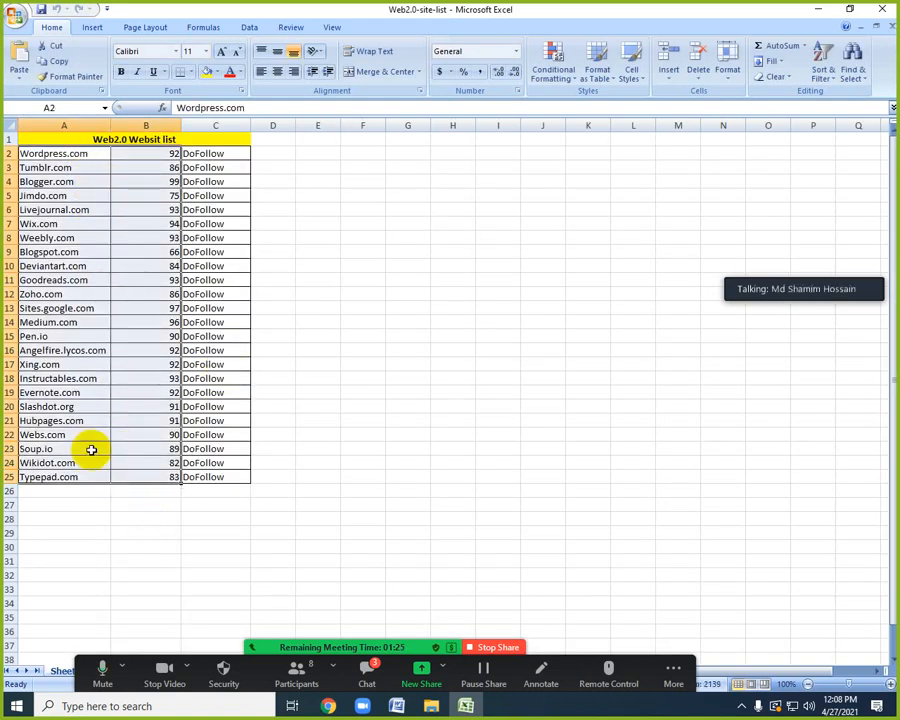
left_click(97, 512)
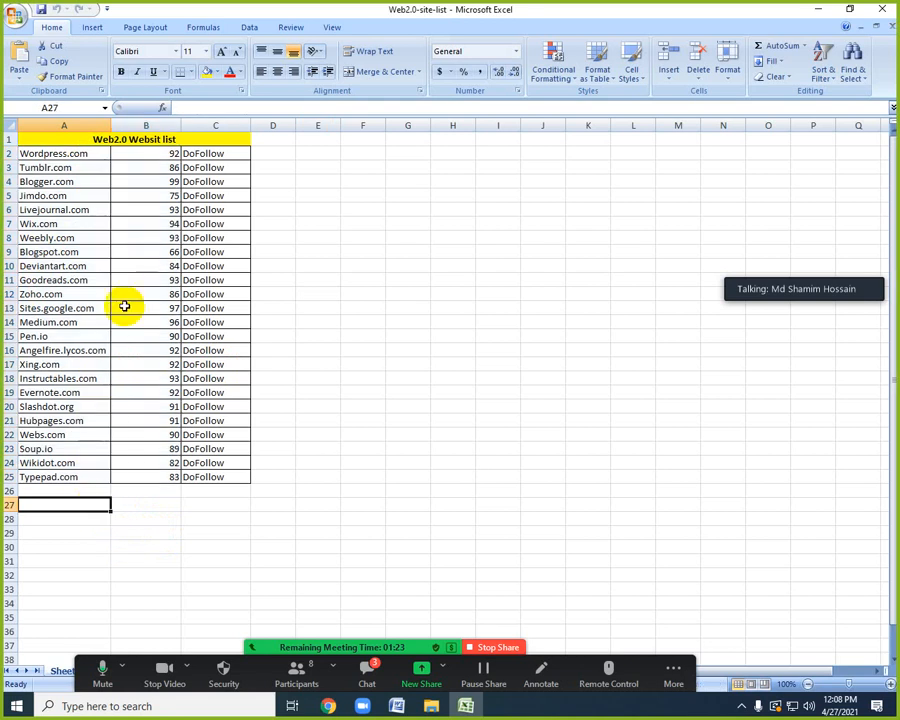
left_click_drag(96, 158, 120, 472)
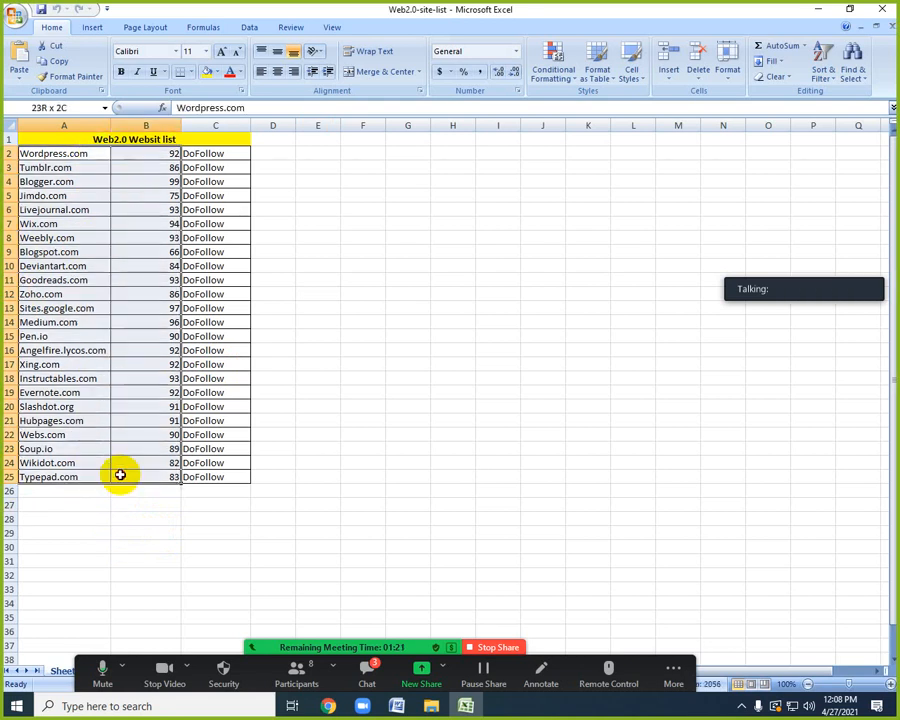
left_click(91, 156)
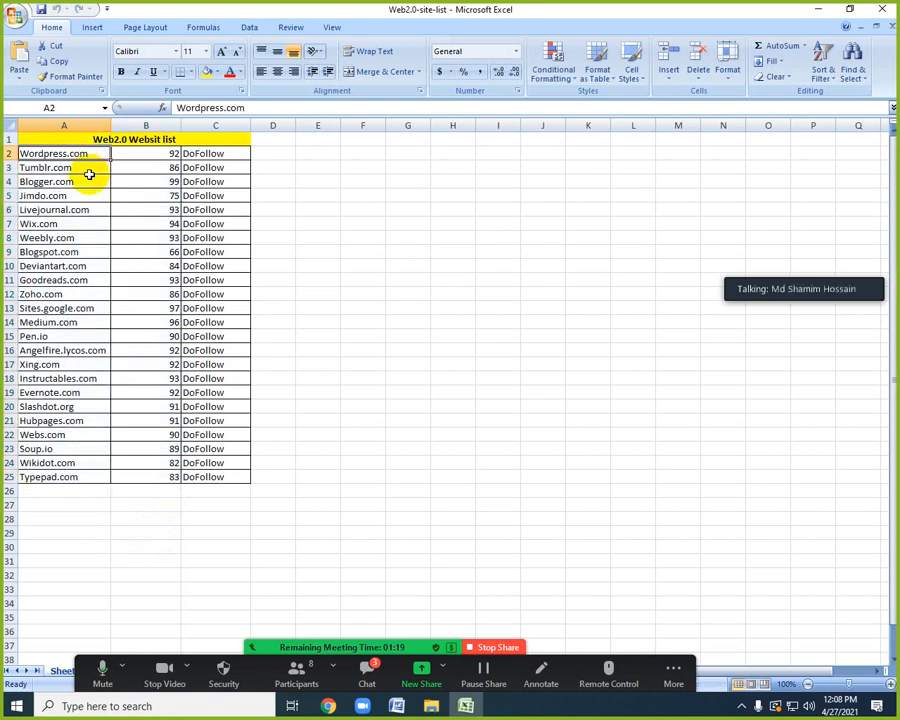
left_click(88, 172)
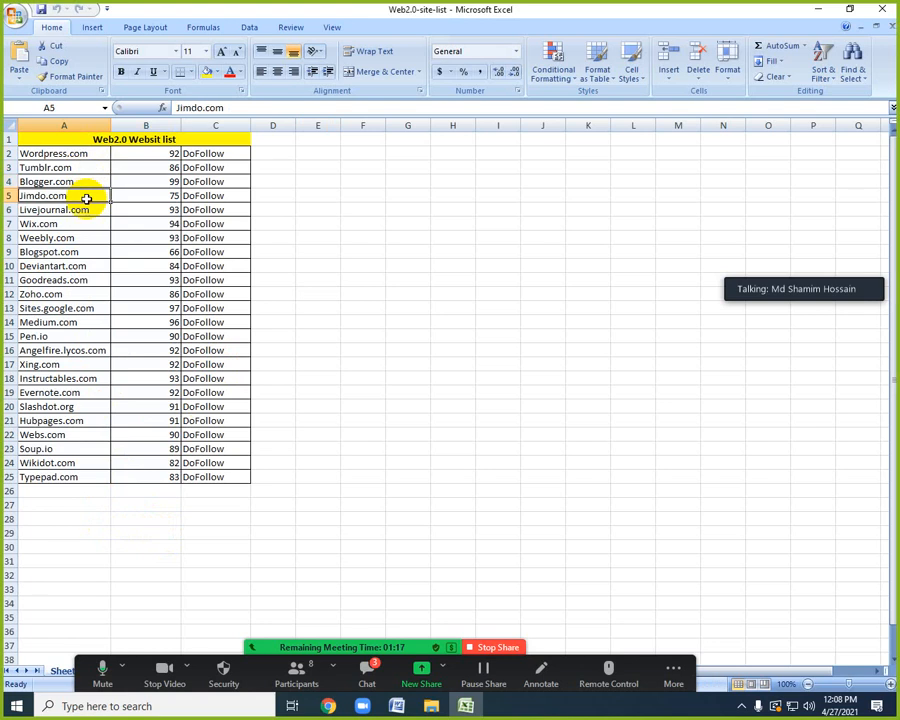
left_click(85, 239)
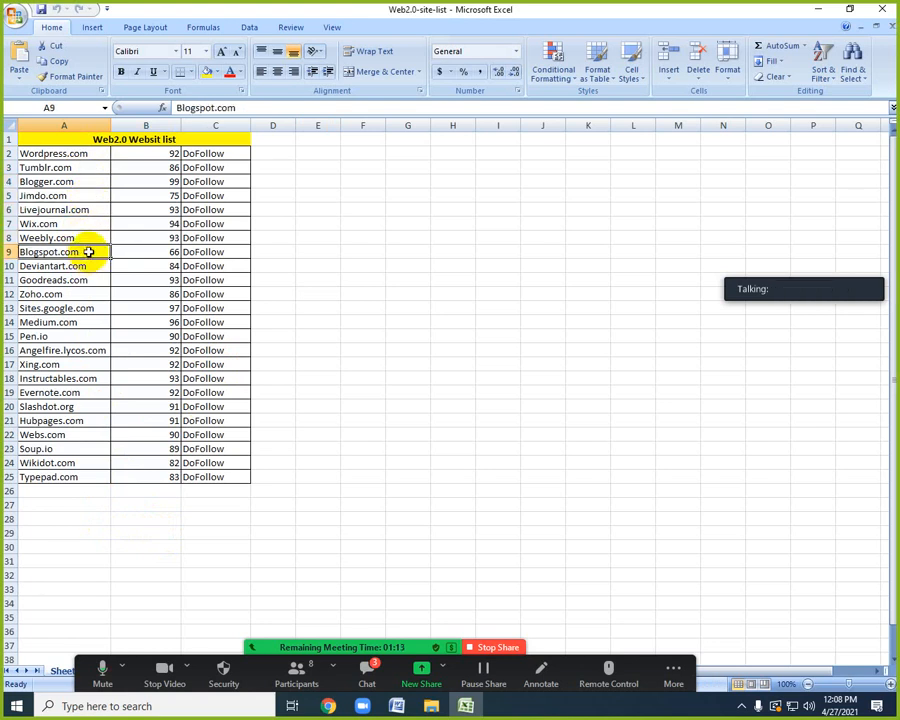
Copy Wordpress.com from the site list, switch to Chrome and open that address in a new tab.
left_click(90, 153)
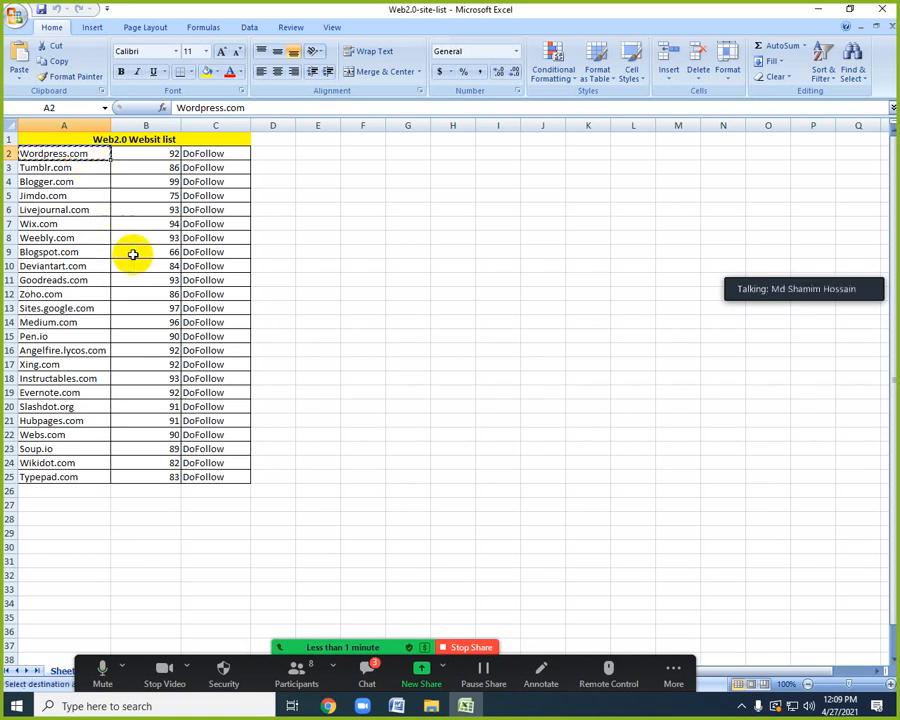
left_click(328, 706)
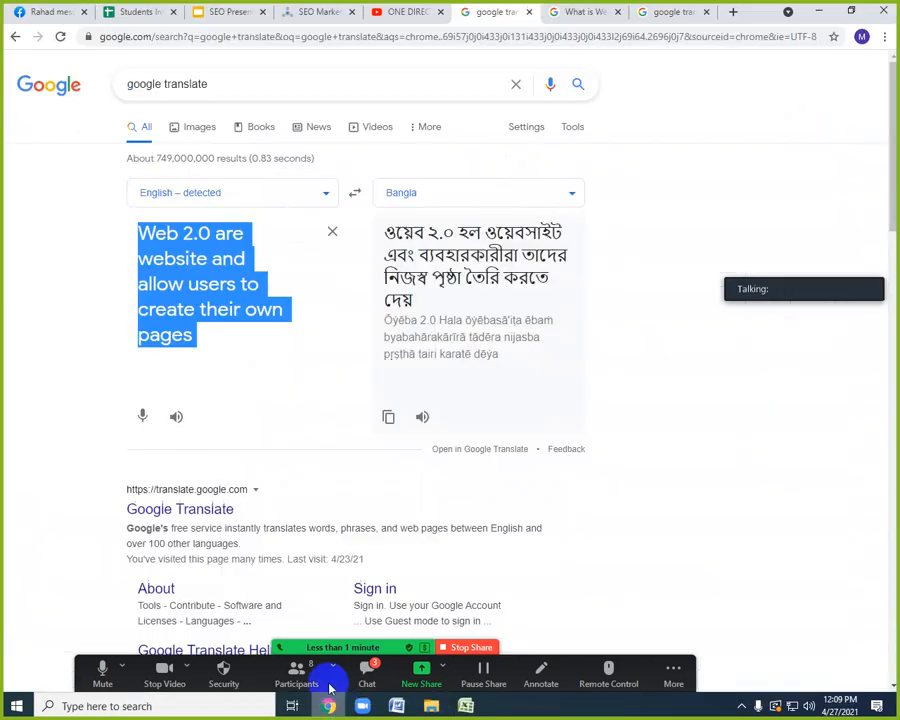
left_click(733, 13)
type("Wordpress.com")
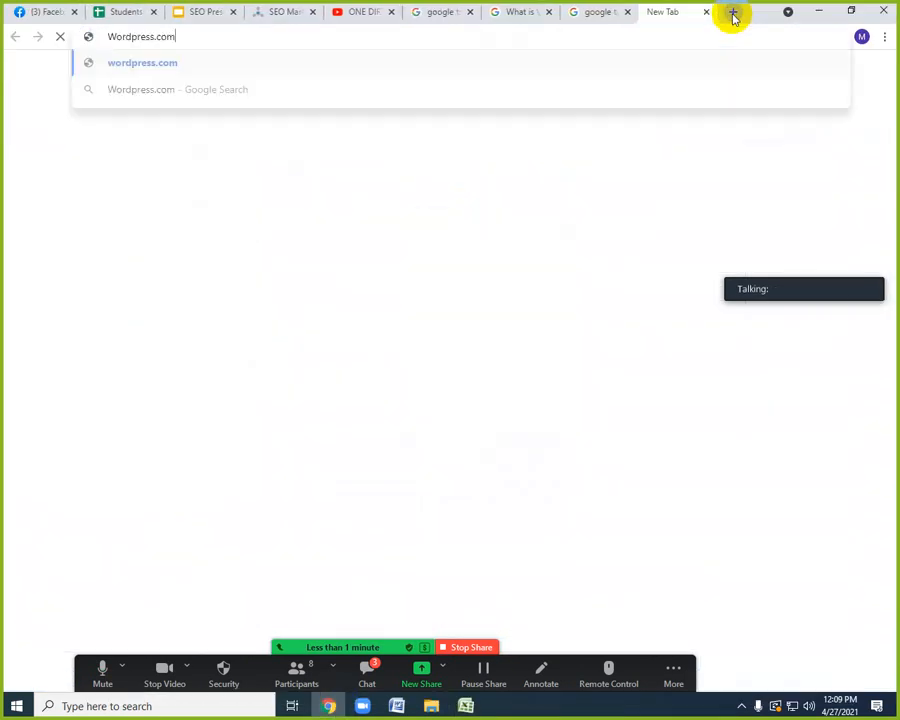
key("Return")
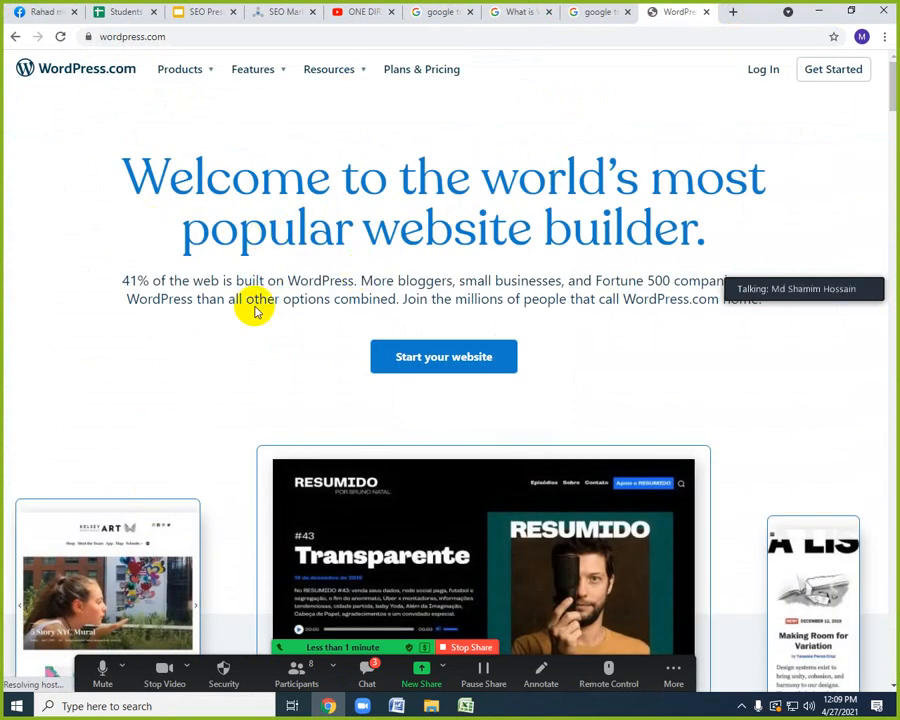
Examine the WordPress.com home page, including its website-builder introduction, sample sites and "Build simply." section.
scroll(297, 386, "down", 3)
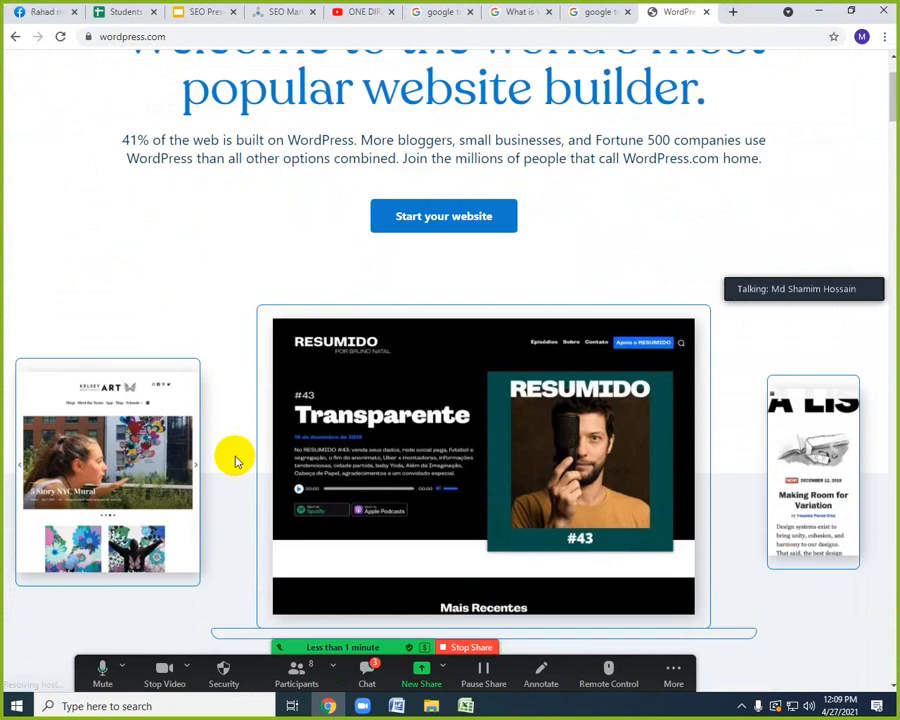
scroll(232, 457, "down", 3)
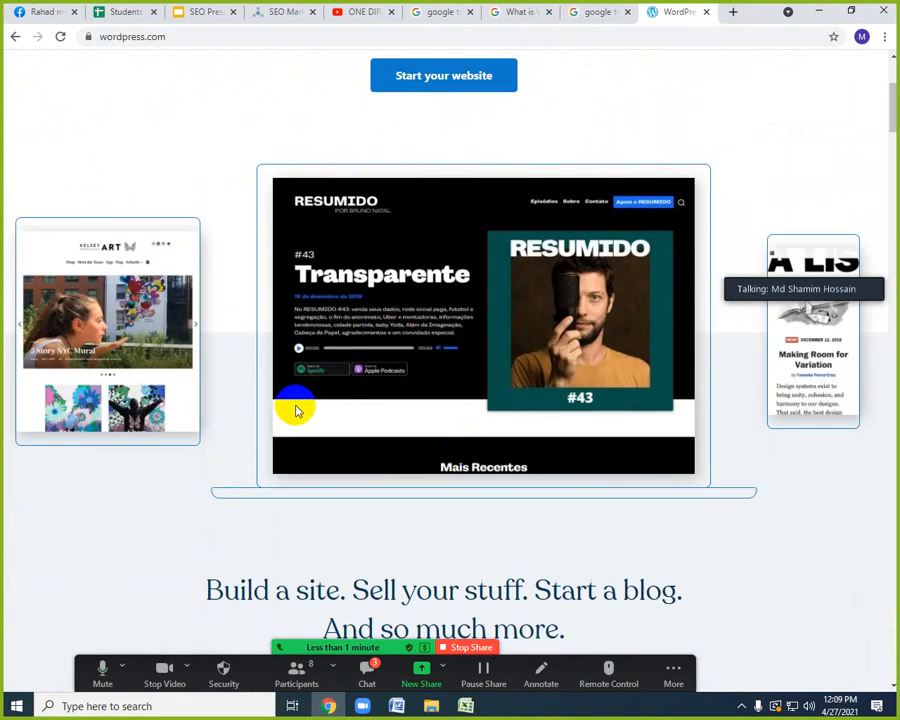
scroll(221, 455, "down", 3)
scroll(306, 455, "down", 13)
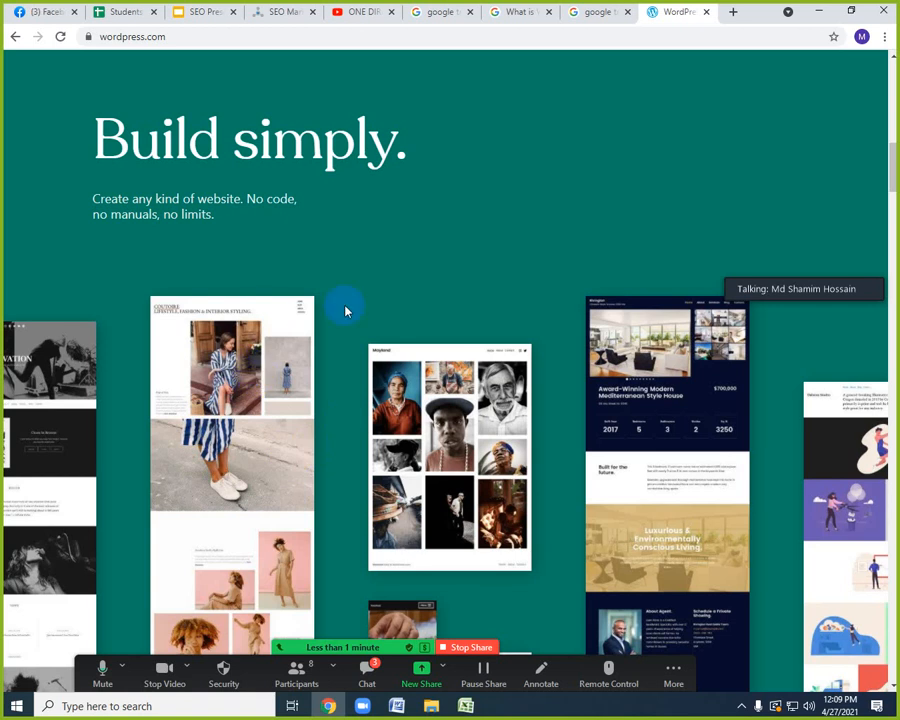
scroll(355, 450, "down", 10)
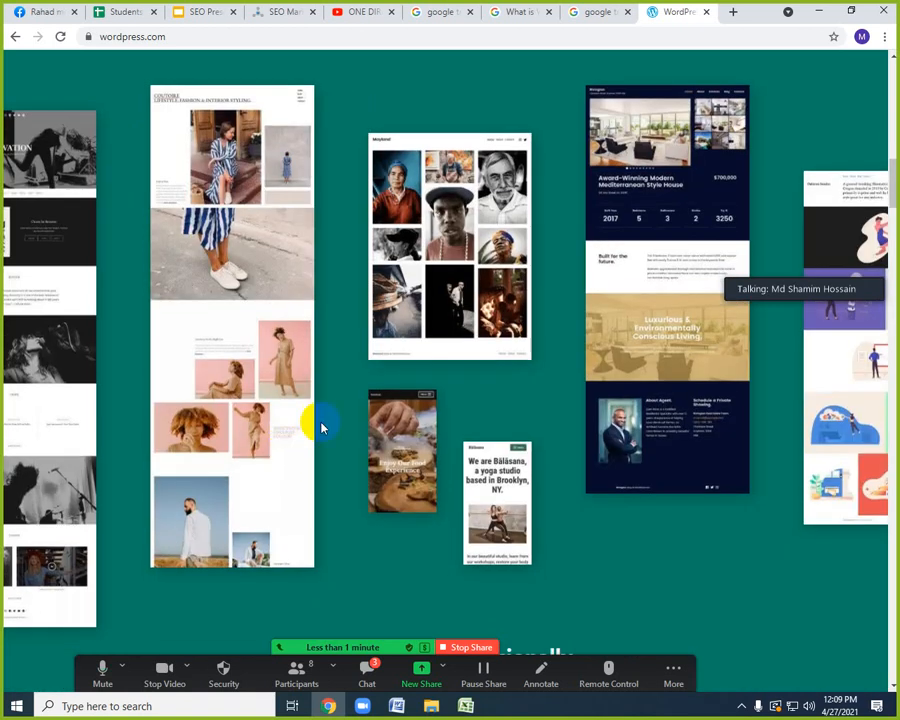
scroll(384, 400, "up", 20)
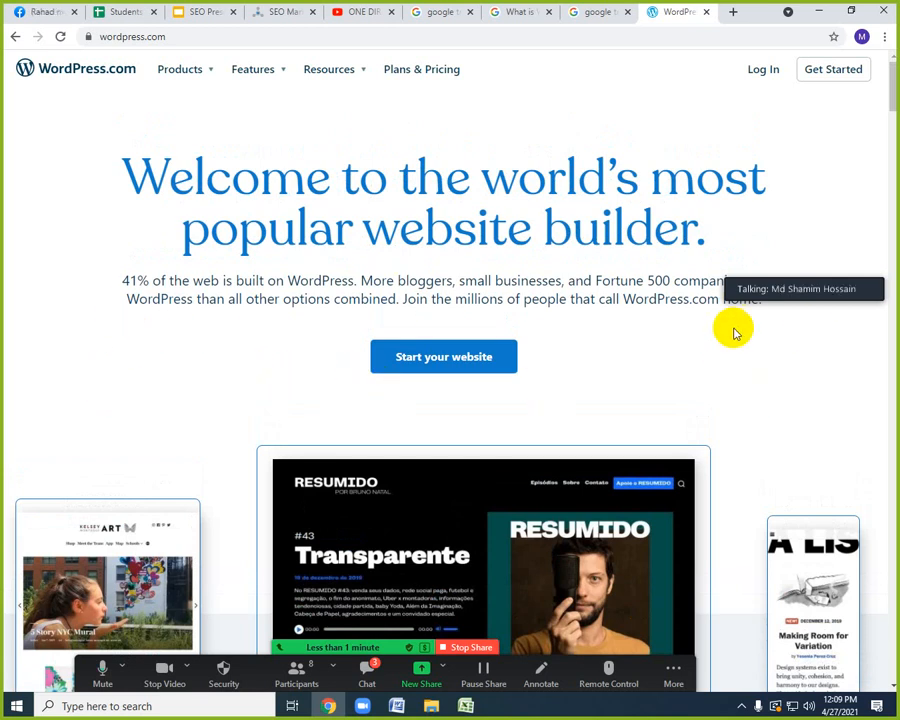
scroll(772, 355, "down", 2)
scroll(579, 275, "up", 2)
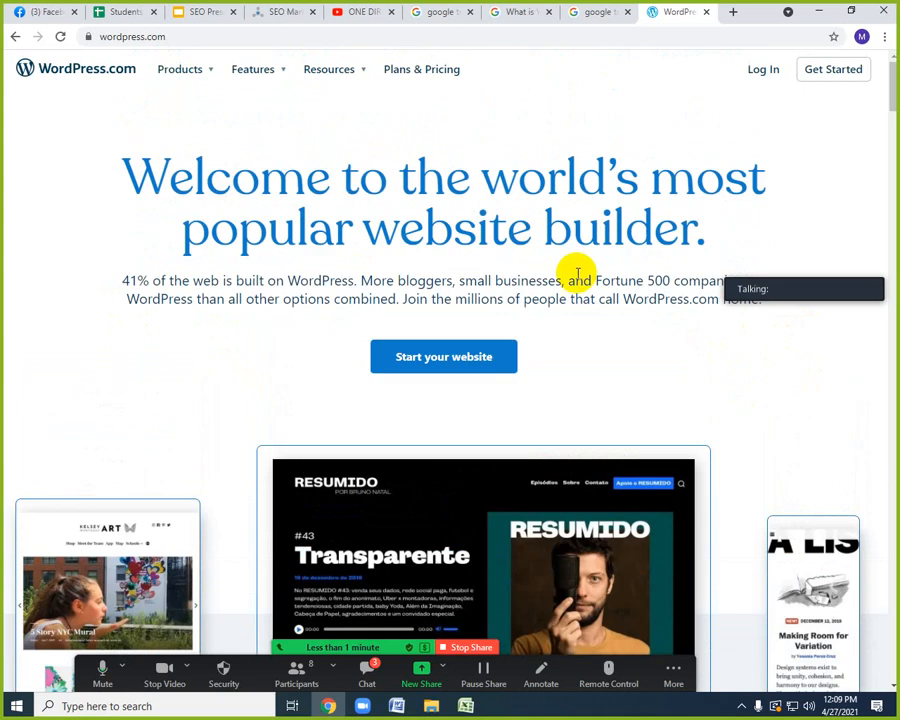
scroll(690, 338, "down", 7)
scroll(697, 338, "up", 7)
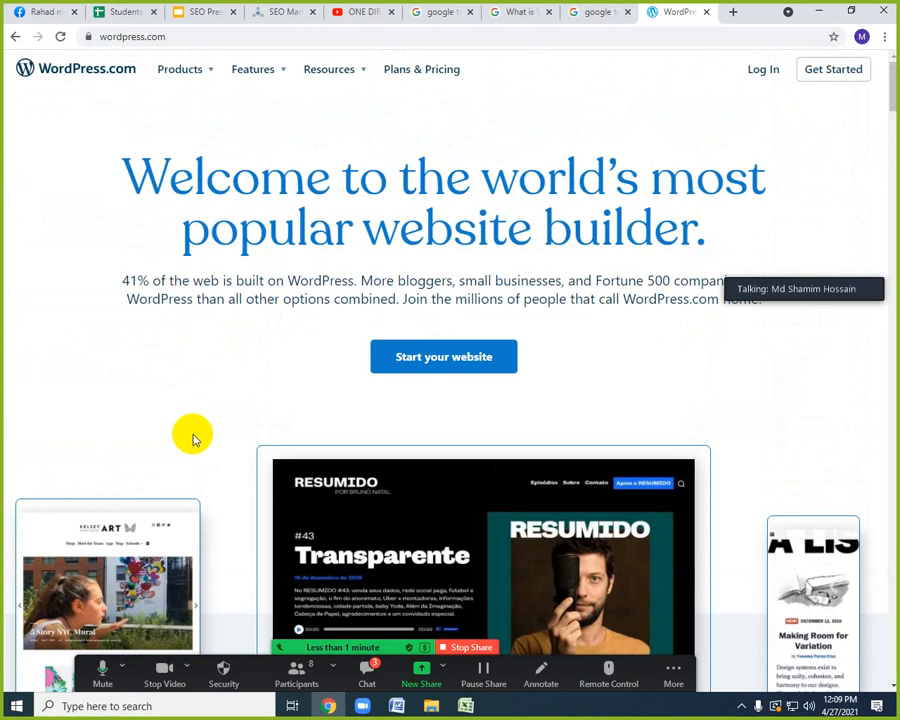
scroll(214, 435, "down", 5)
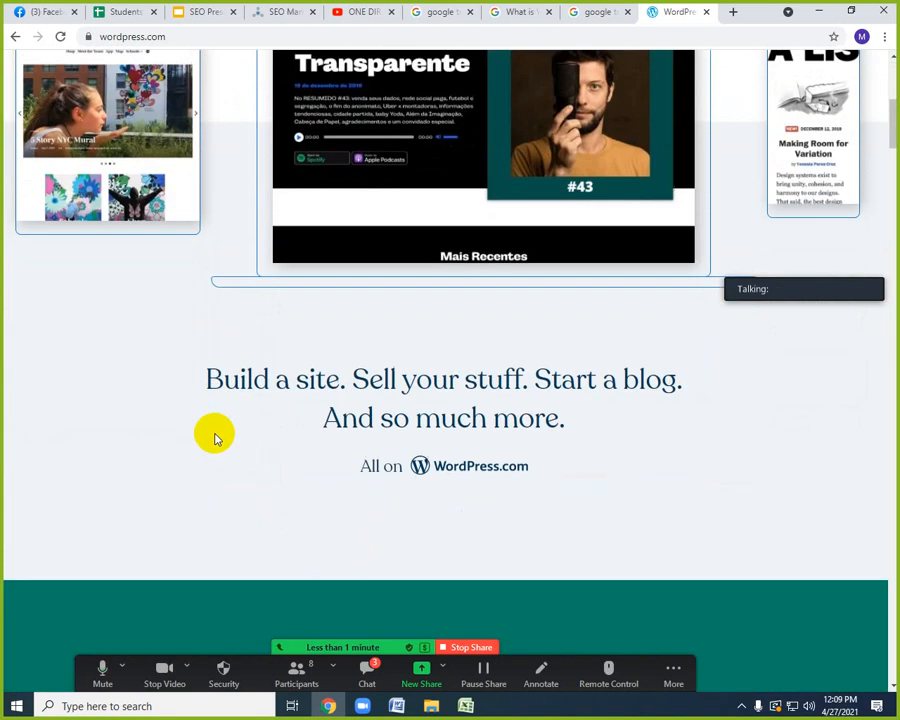
scroll(213, 430, "up", 5)
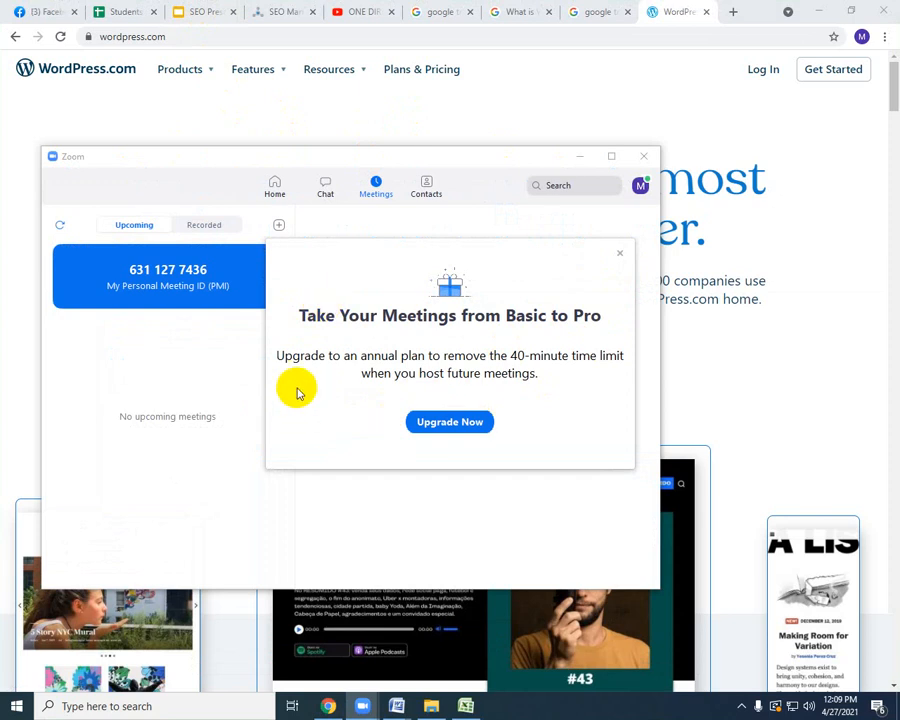
Dismiss Zoom's upgrade offer, get the class meeting's screen sharing going again, and minimize the Zoom window.
left_click(620, 251)
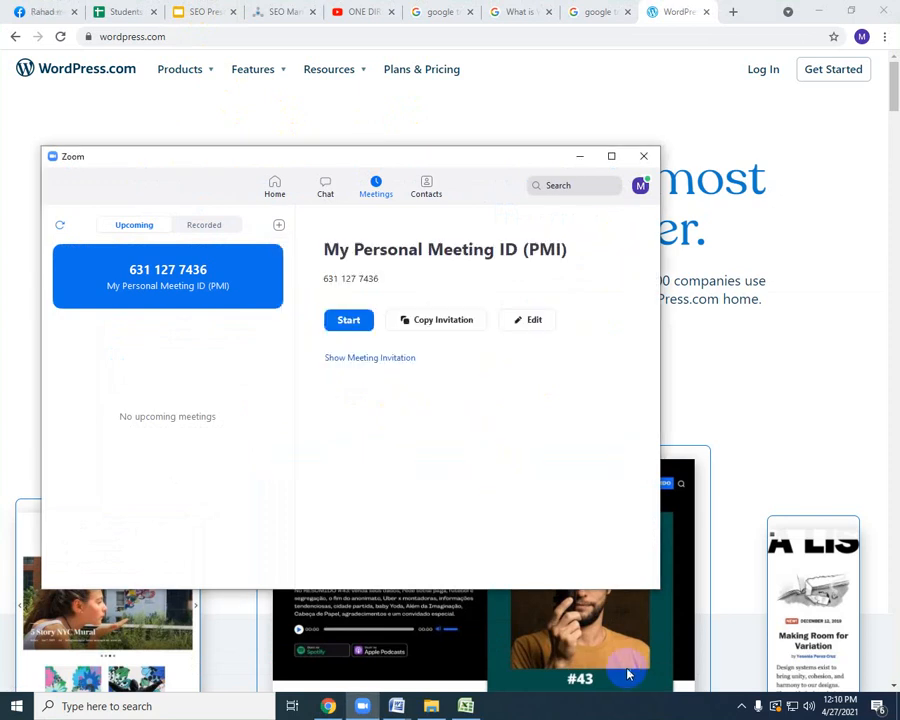
left_click(741, 706)
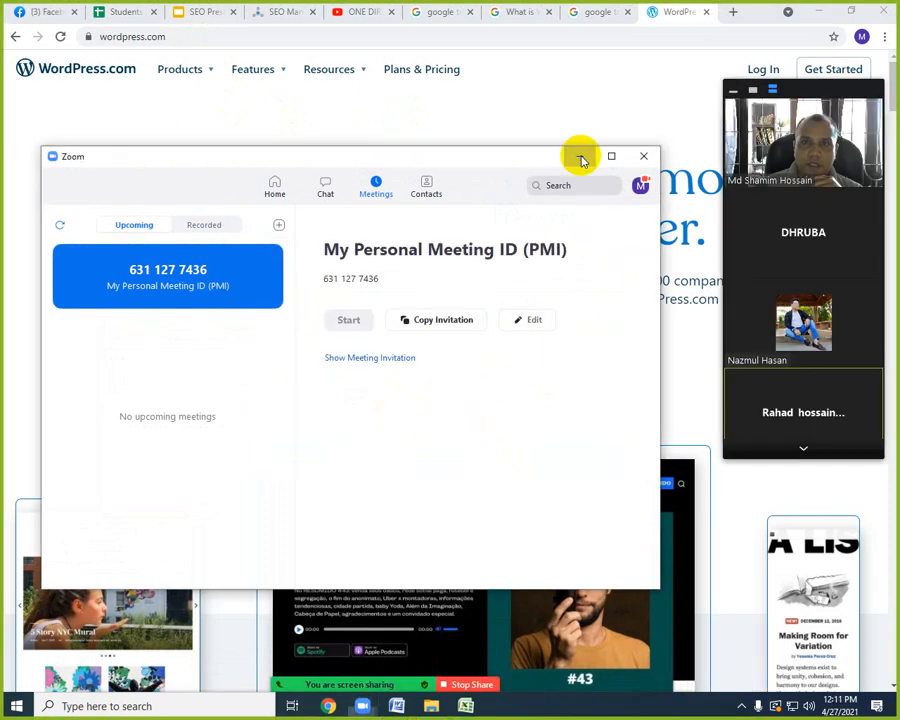
left_click(579, 156)
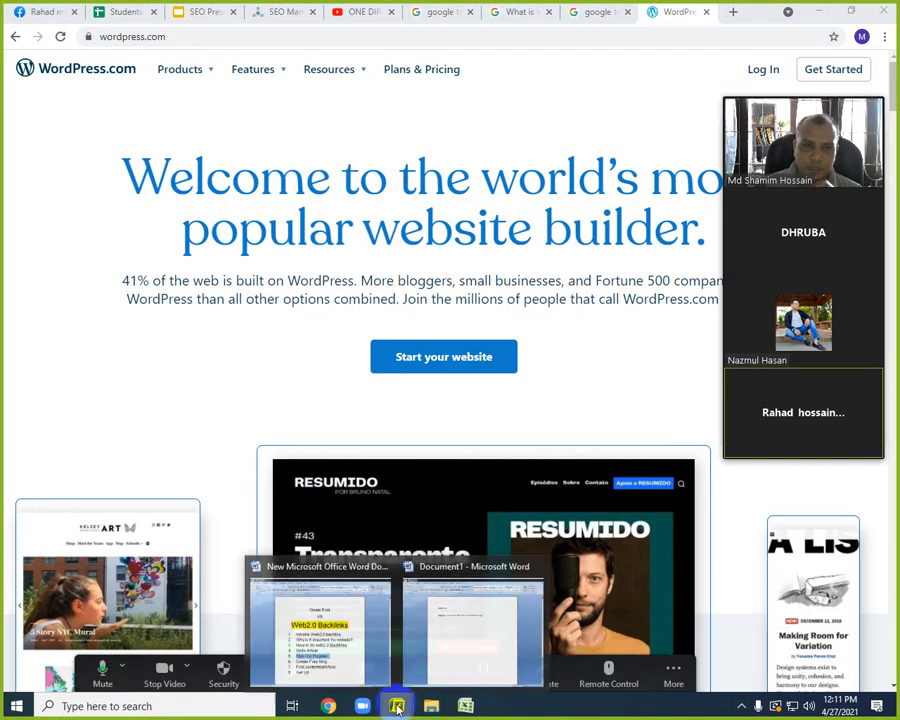
Check the Web2.0-site-list workbook, and highlight "Sign Up/ Register" on the Web2.0 Backlinks slide of SEO Presentation class in Chrome.
left_click(466, 706)
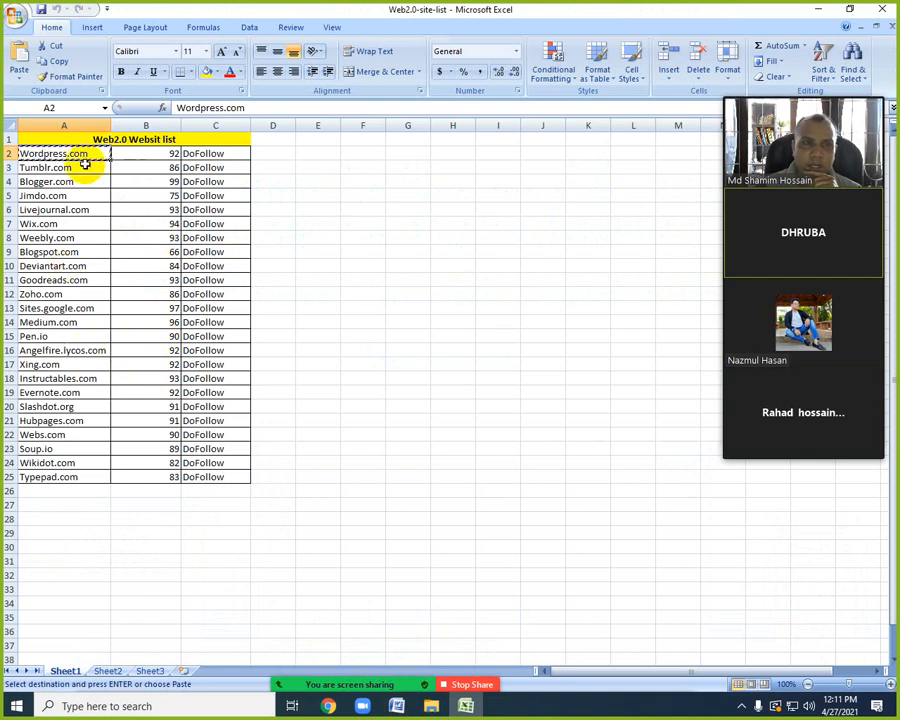
left_click(328, 706)
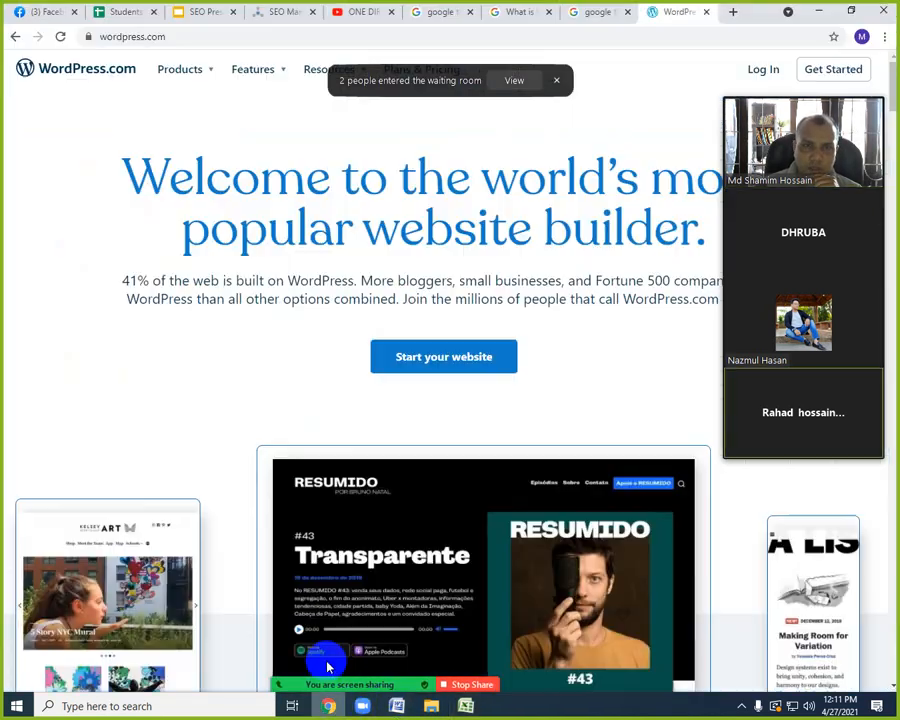
left_click(208, 11)
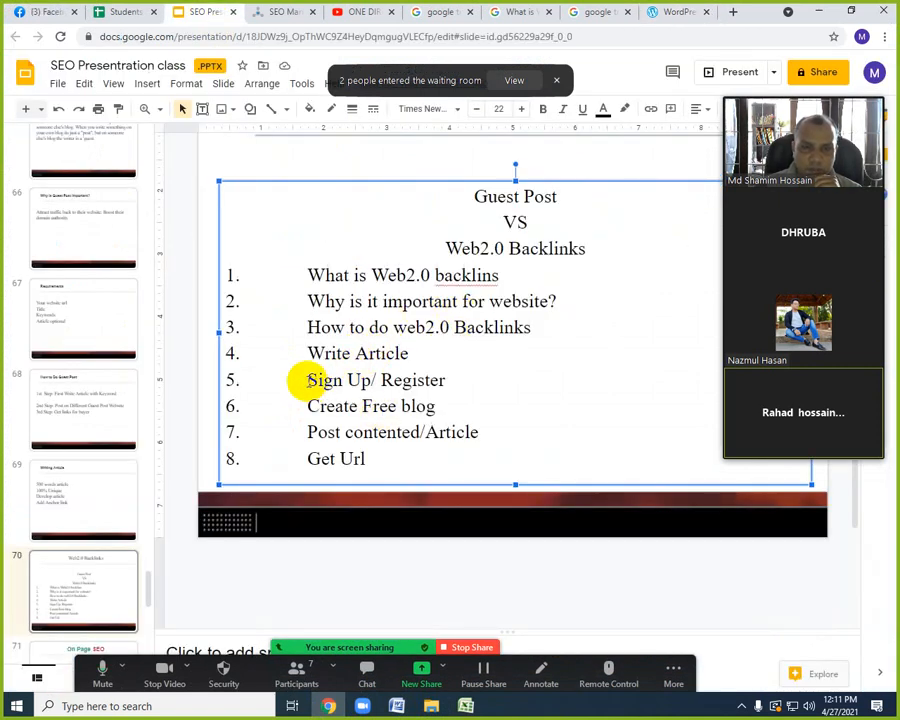
left_click_drag(307, 381, 376, 381)
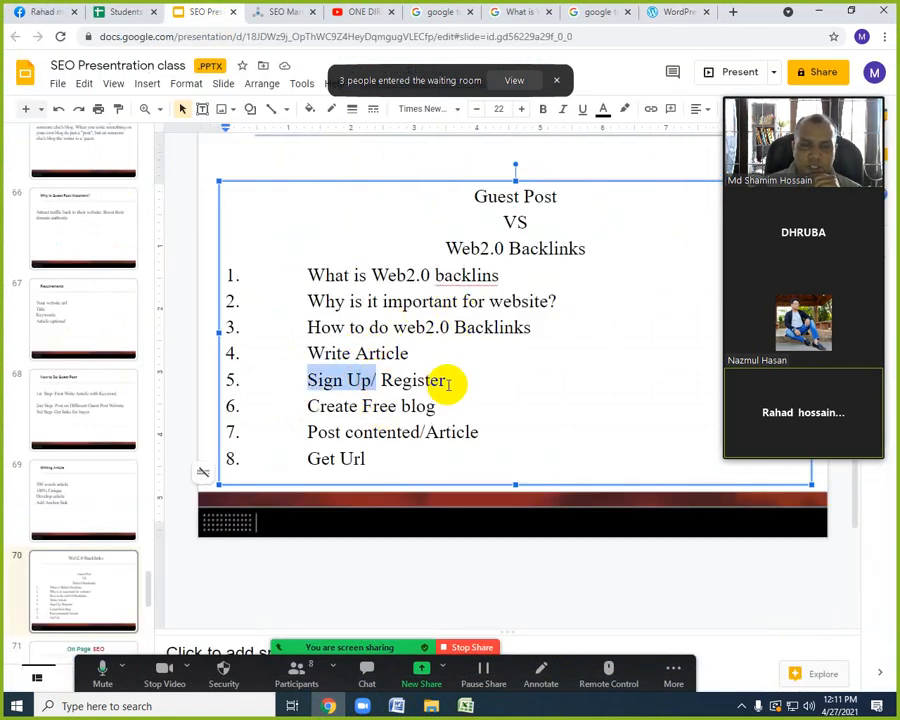
left_click_drag(450, 379, 305, 381)
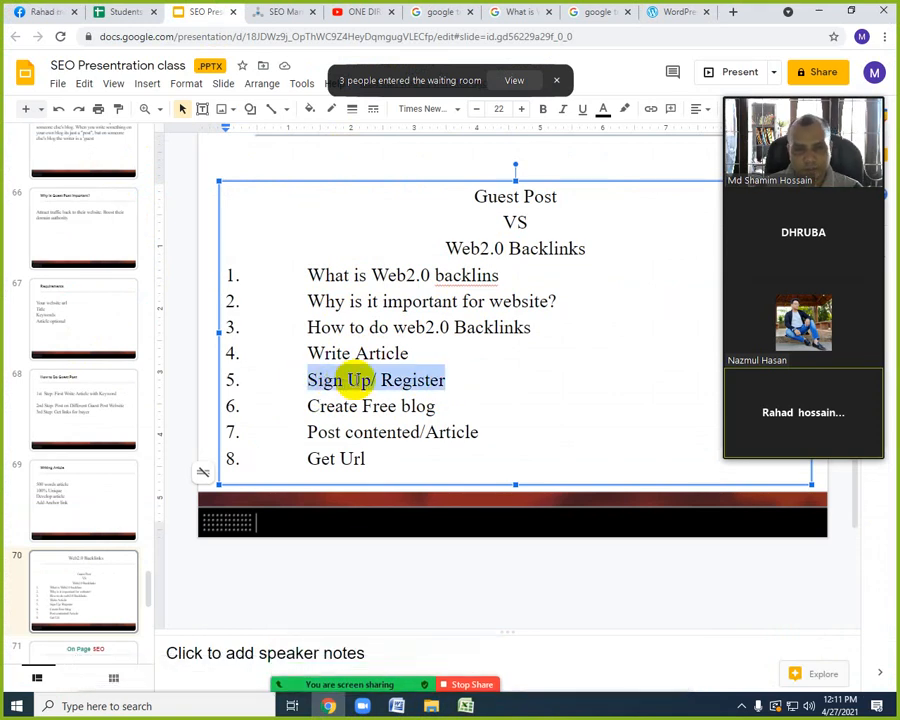
left_click(357, 378)
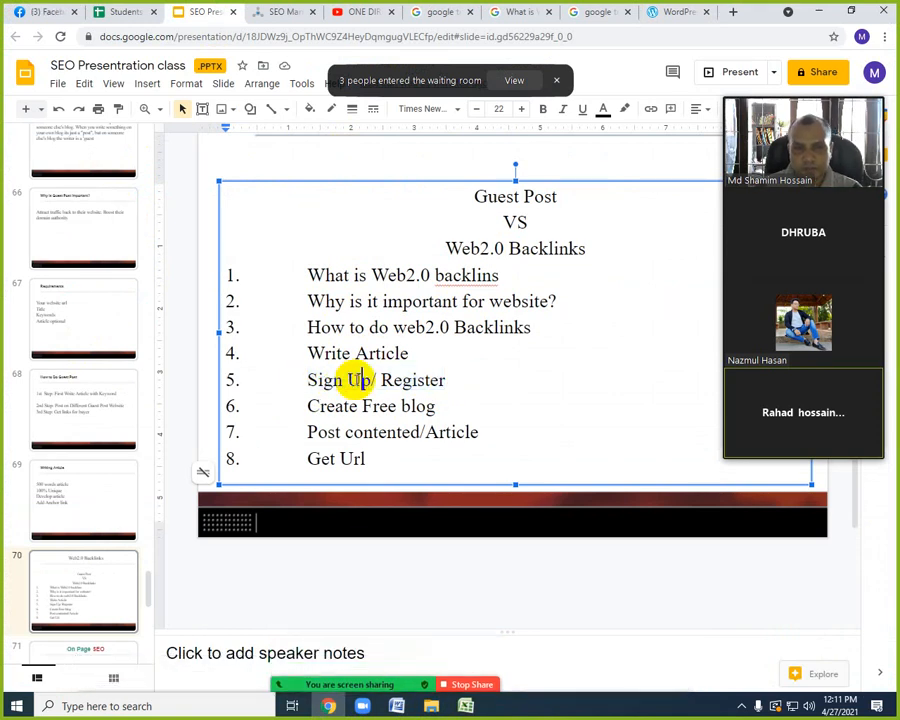
left_click(325, 704)
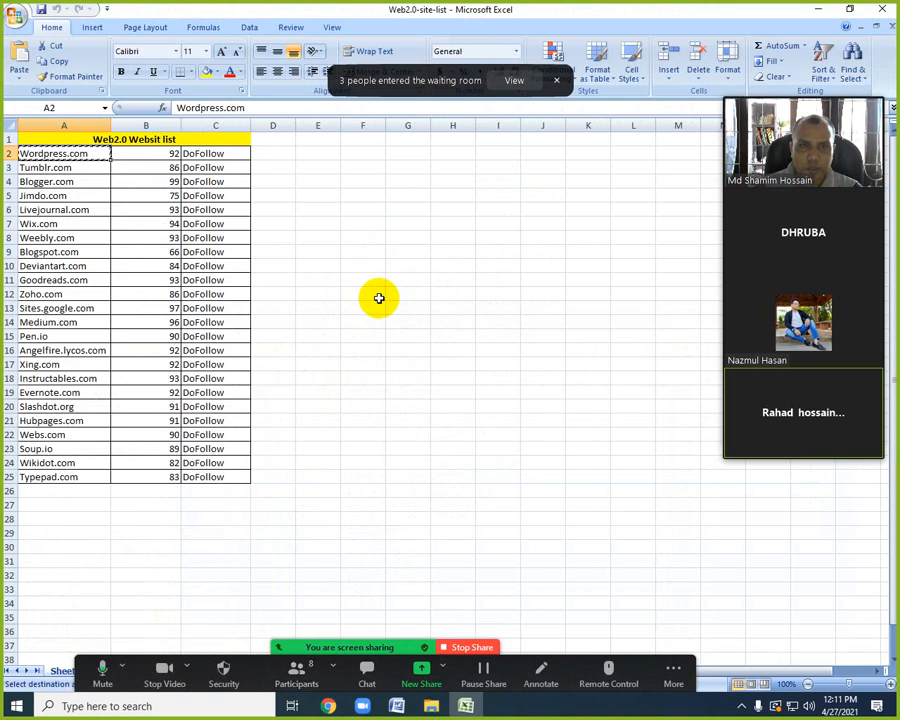
Switch to the presentation in Chrome, collapse Zoom's participant video panel, and move it clear of the slide's text.
left_click(325, 704)
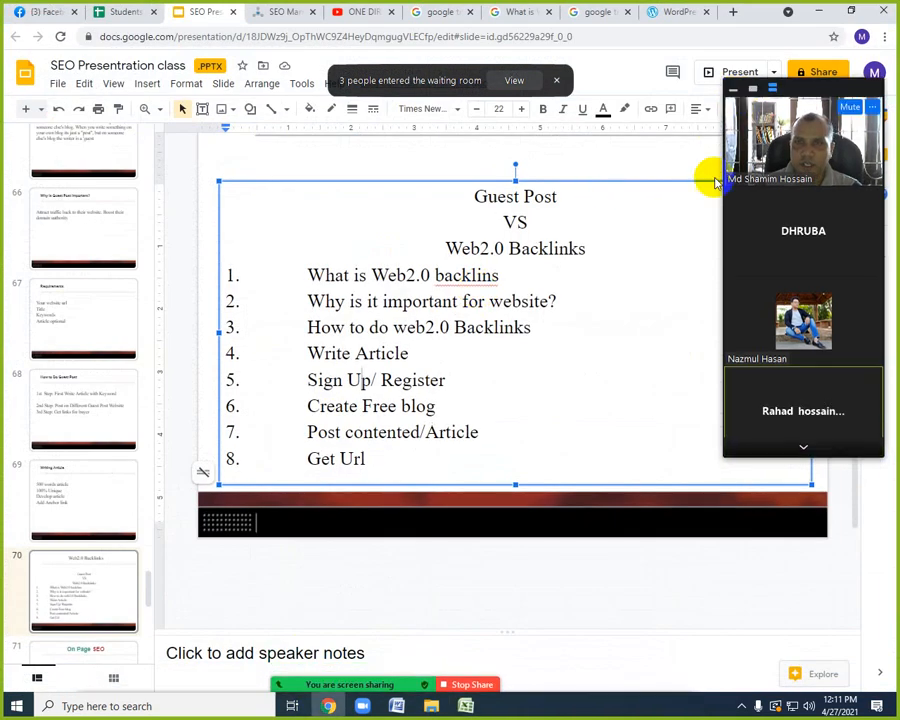
left_click(735, 89)
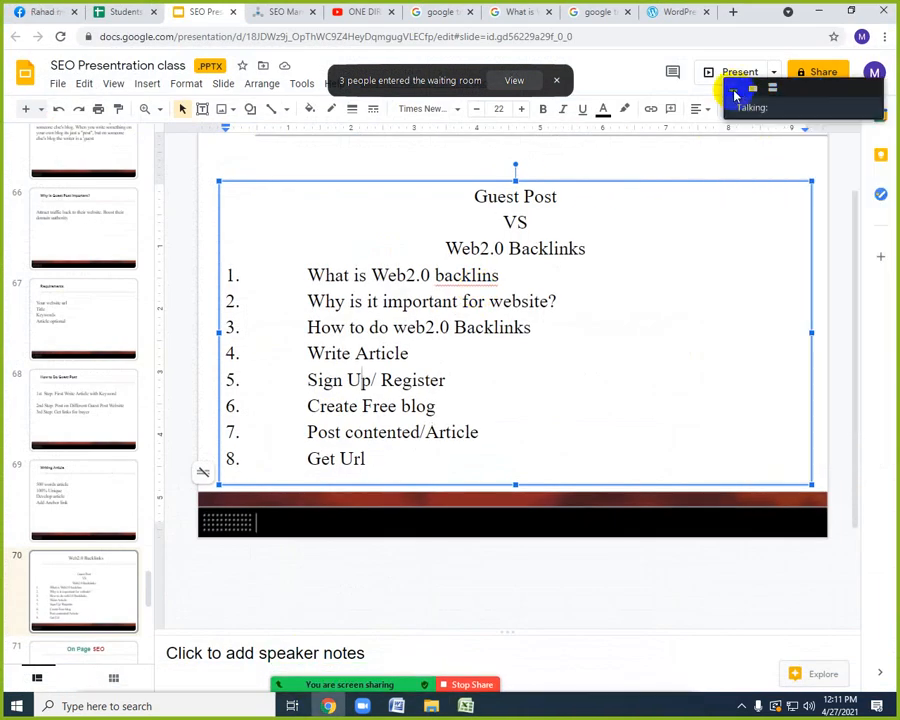
left_click_drag(828, 94, 882, 400)
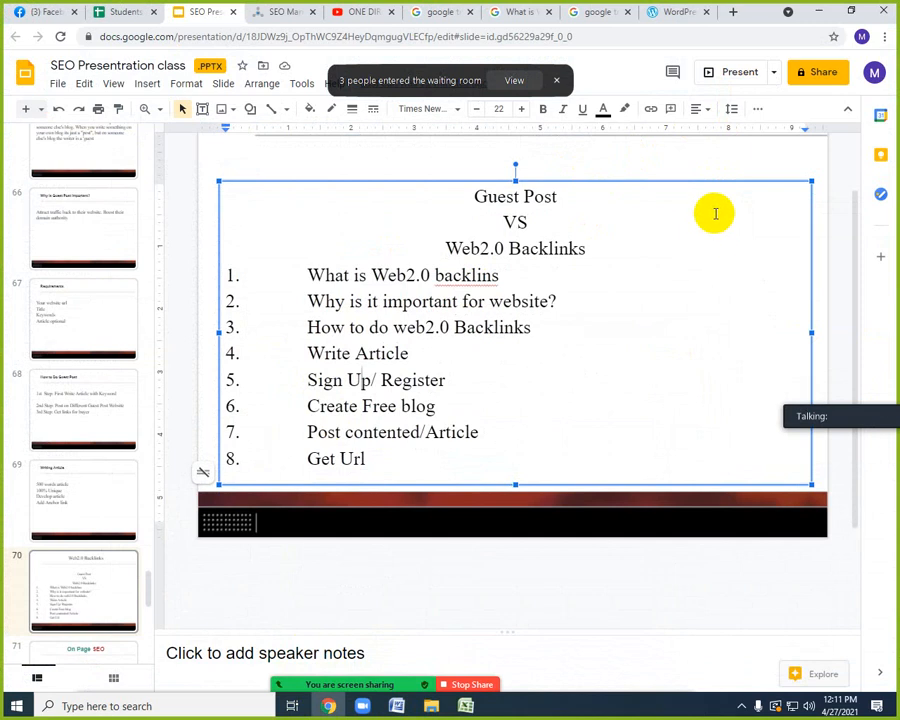
left_click(603, 54)
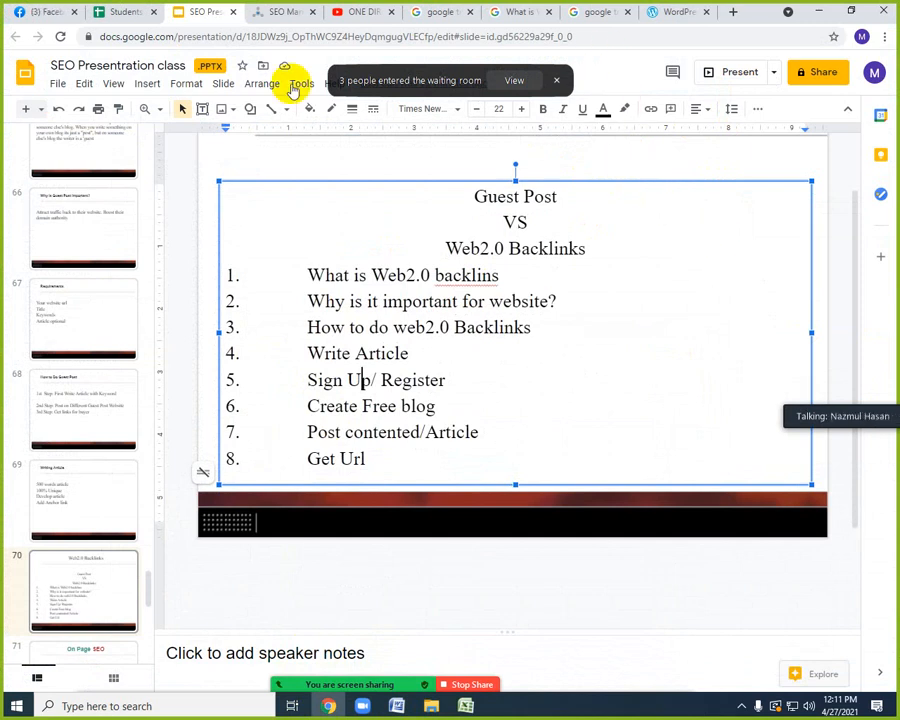
Revisit the WordPress.com page, and highlight Sign Up/ Register, Create Free blog, Post contented/Article and Get Url on the Web2.0 Backlinks slide.
left_click(650, 11)
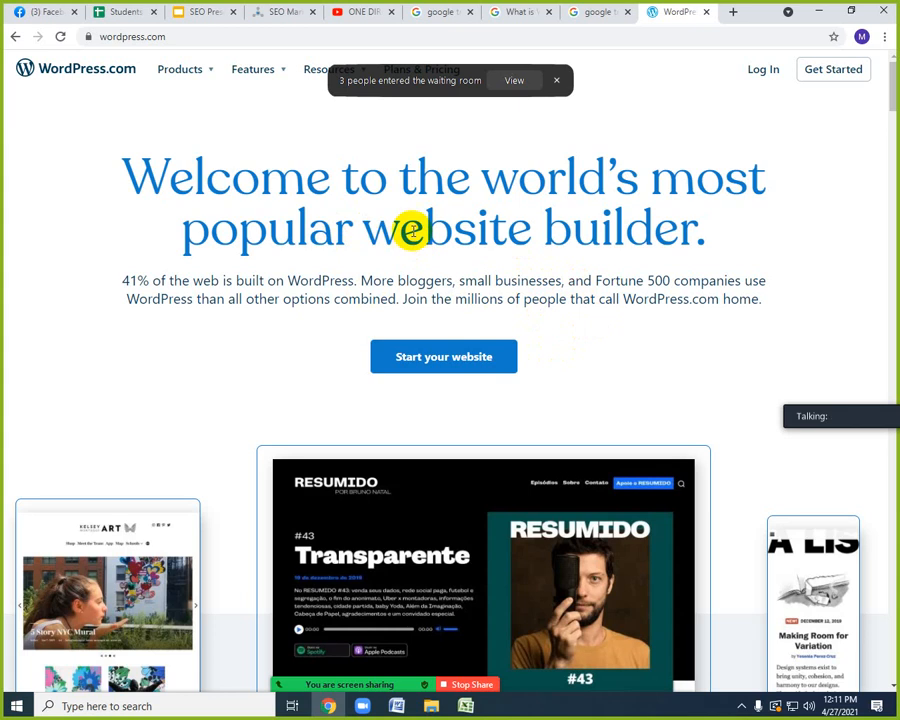
left_click(183, 12)
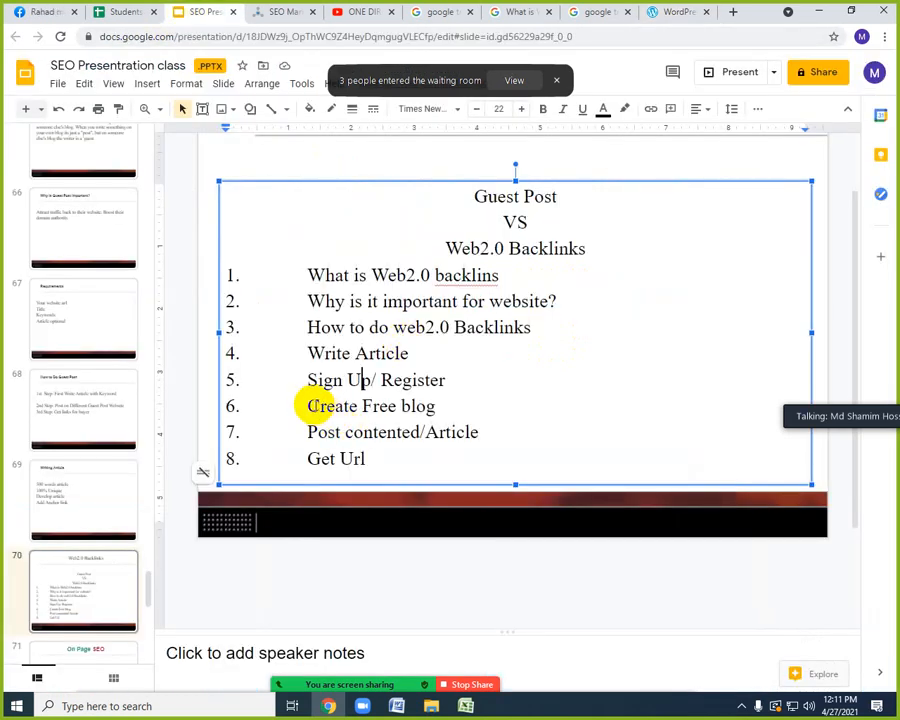
left_click_drag(312, 405, 432, 408)
left_click(385, 377)
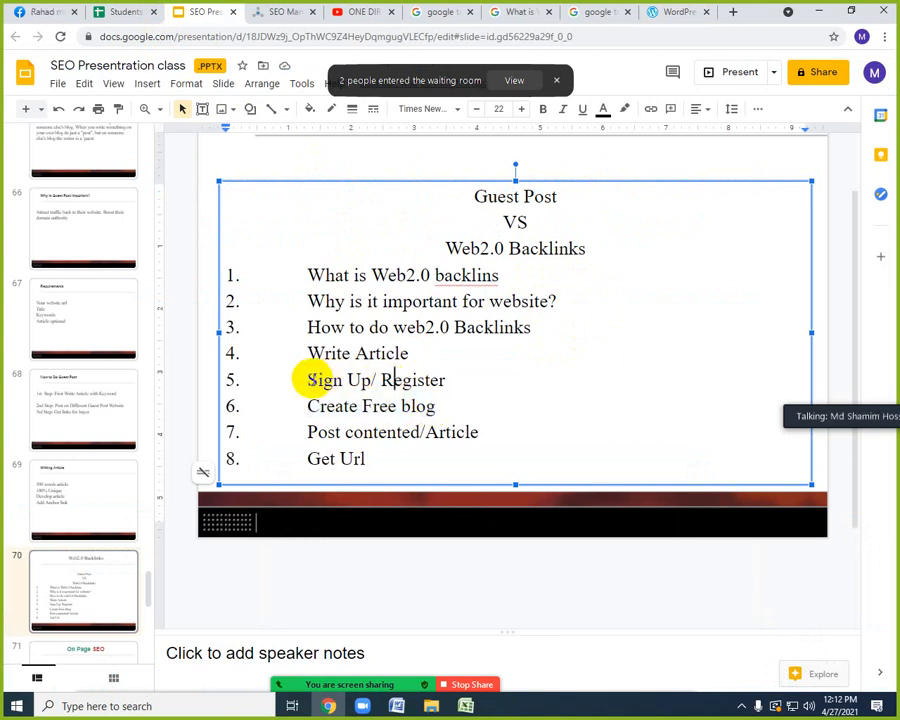
left_click_drag(310, 379, 414, 384)
left_click(362, 408)
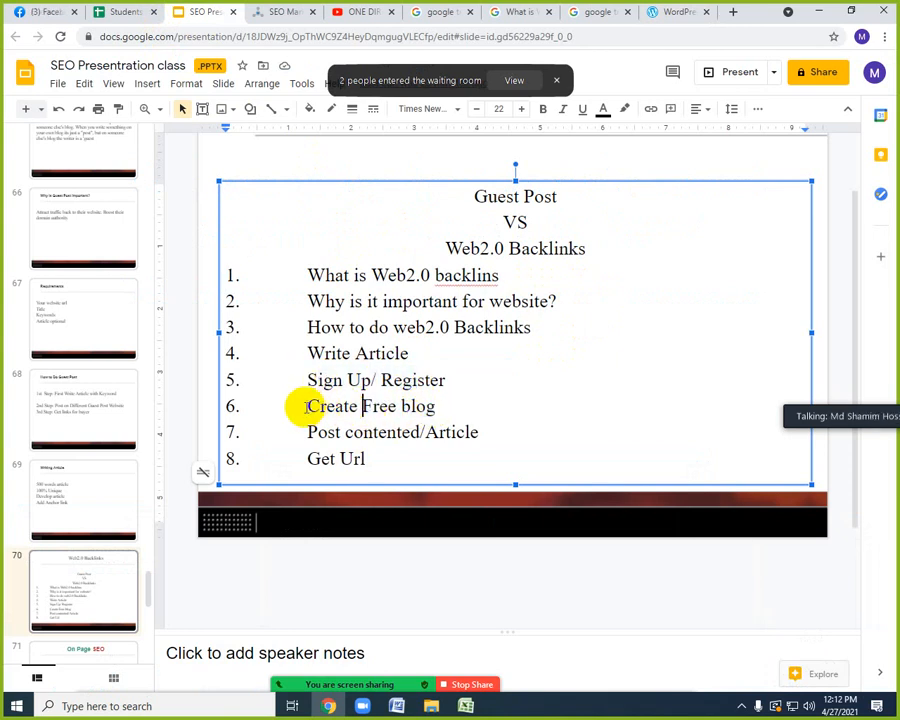
left_click_drag(304, 407, 426, 406)
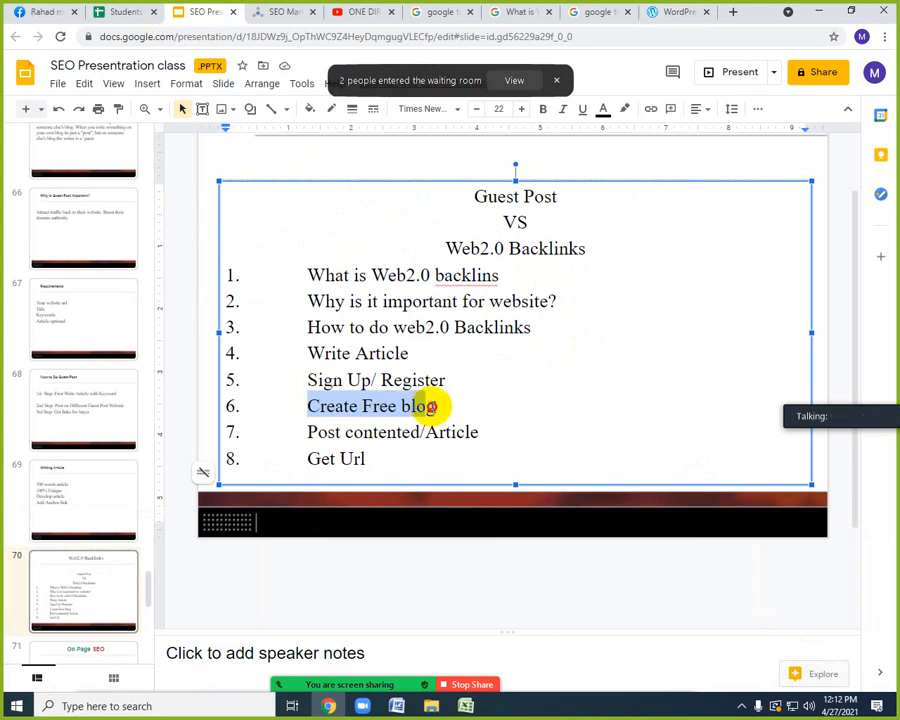
left_click(364, 432)
left_click_drag(308, 432, 490, 432)
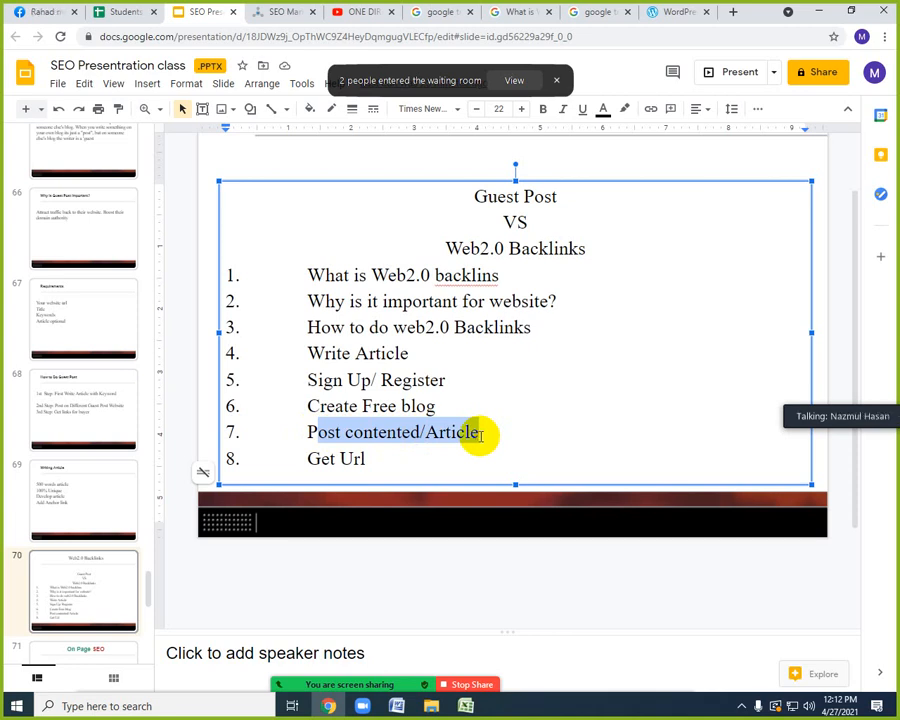
left_click(328, 459)
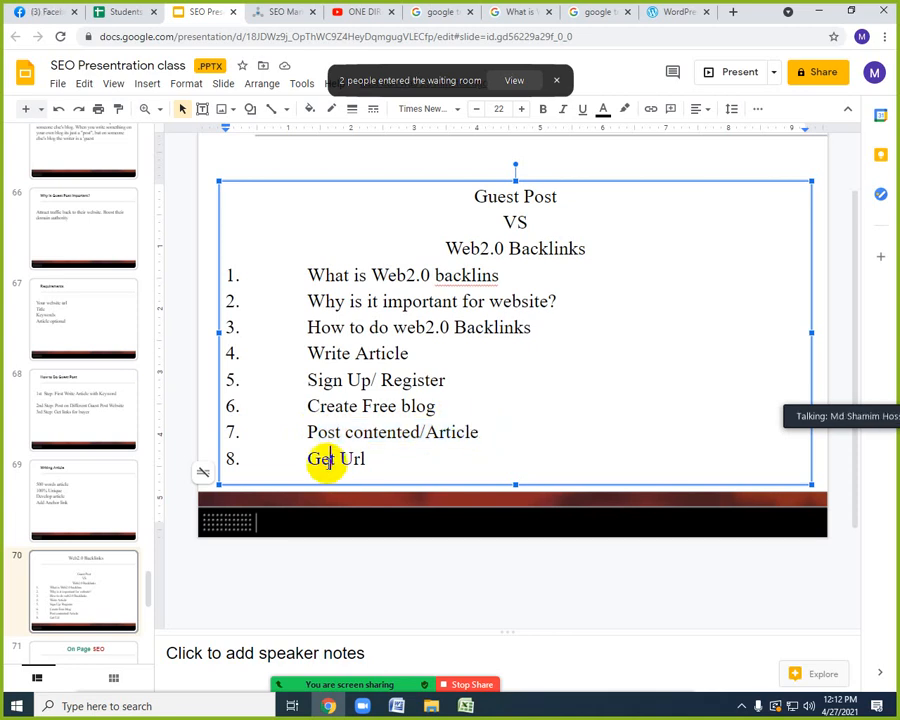
left_click_drag(365, 457, 321, 457)
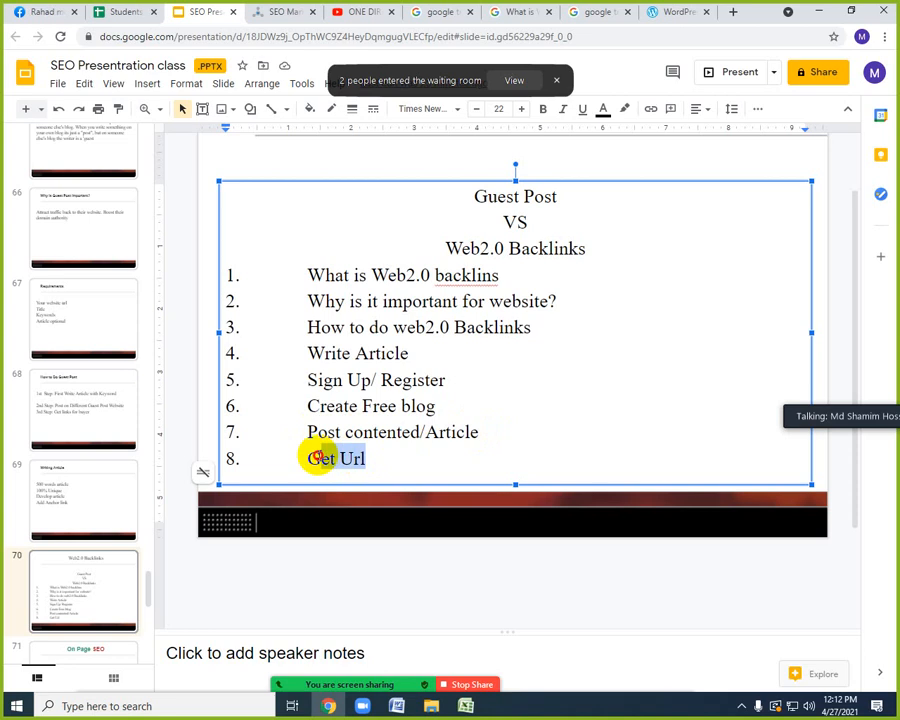
left_click(369, 381)
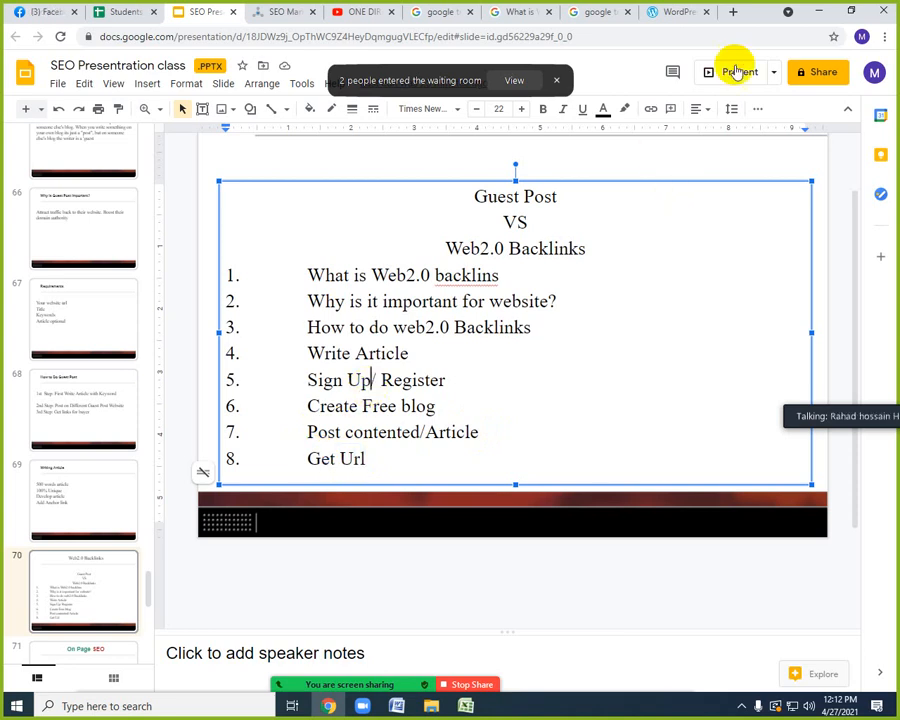
Minimize the open windows, admit everyone from Zoom's waiting room, and minimize the participants list.
left_click(819, 12)
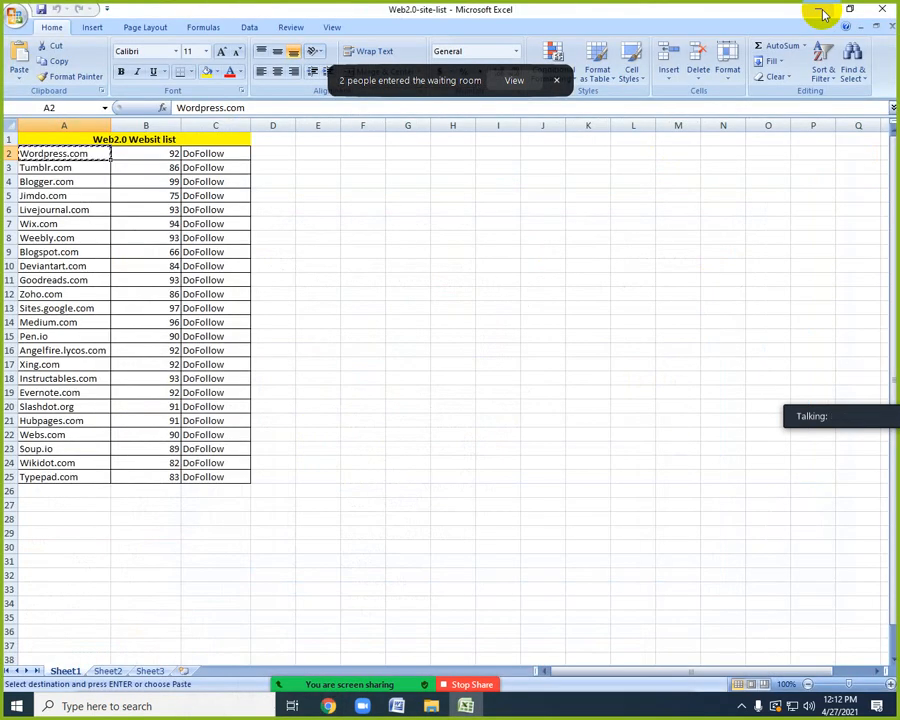
left_click(811, 10)
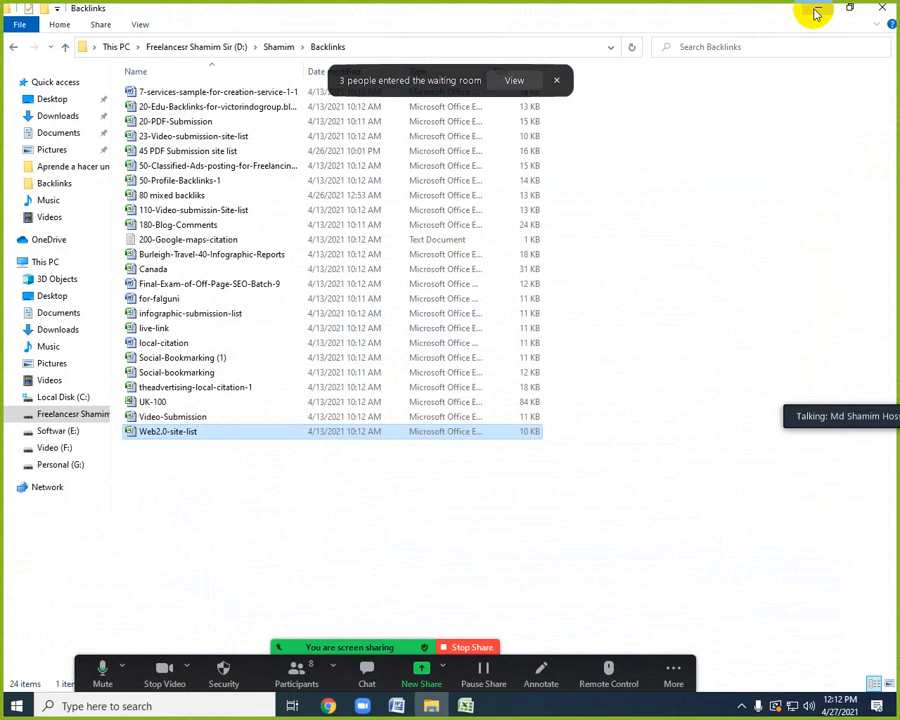
left_click(816, 11)
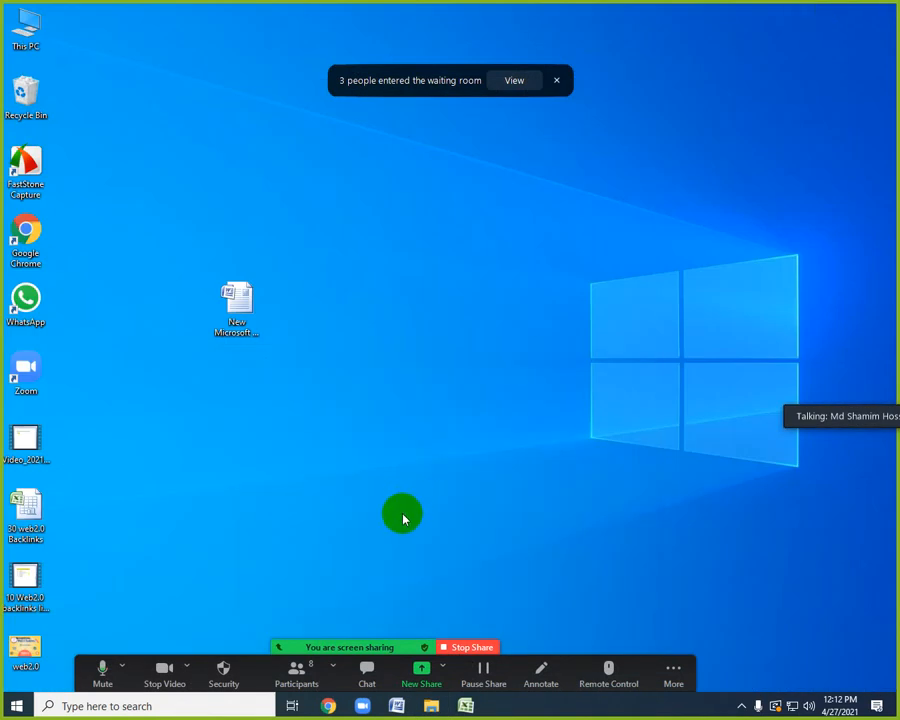
mouse_move(372, 684)
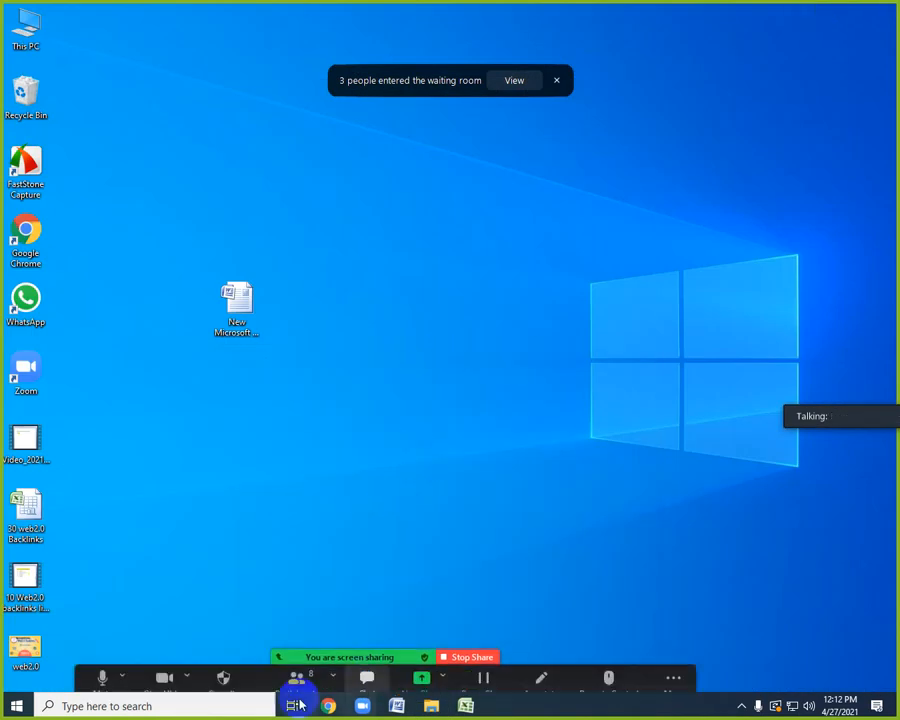
left_click(296, 668)
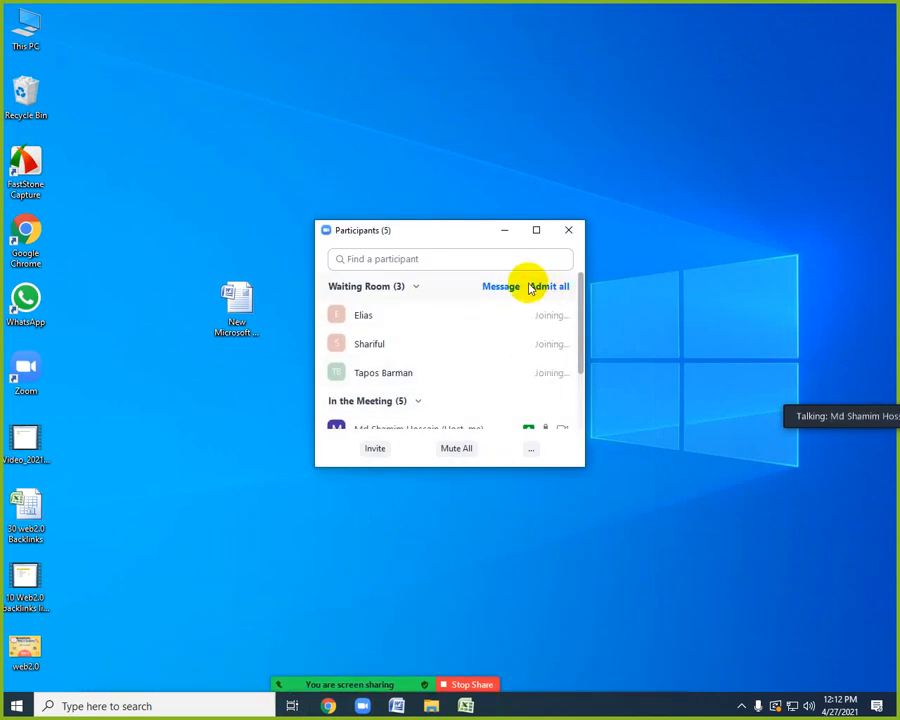
left_click(502, 232)
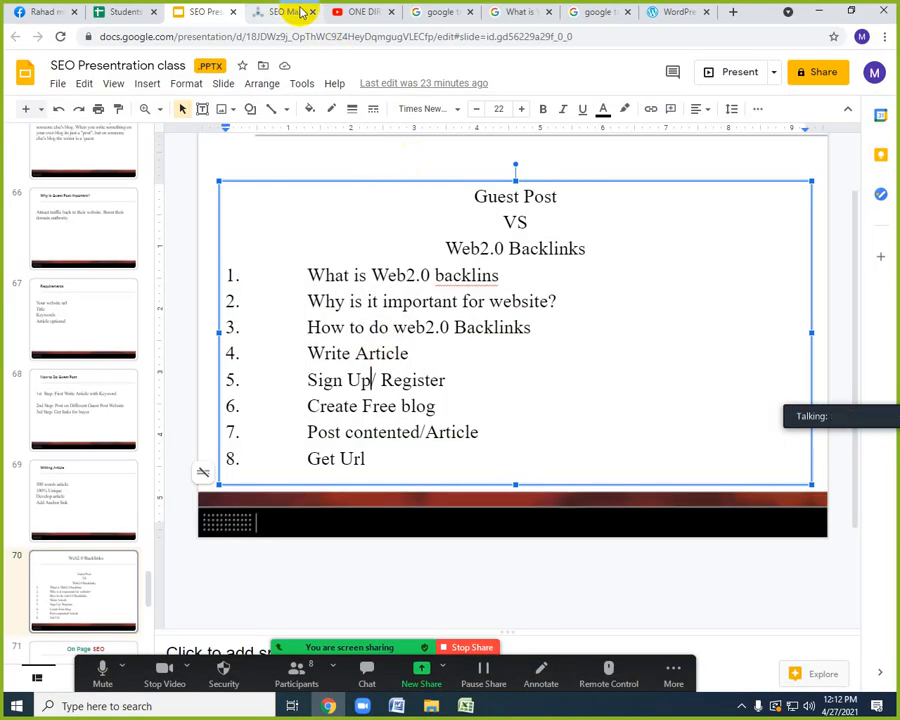
Close the SEO marketing, YouTube and three Google search tabs between the presentation and WordPress.com in Chrome.
left_click(314, 13)
left_click(314, 13)
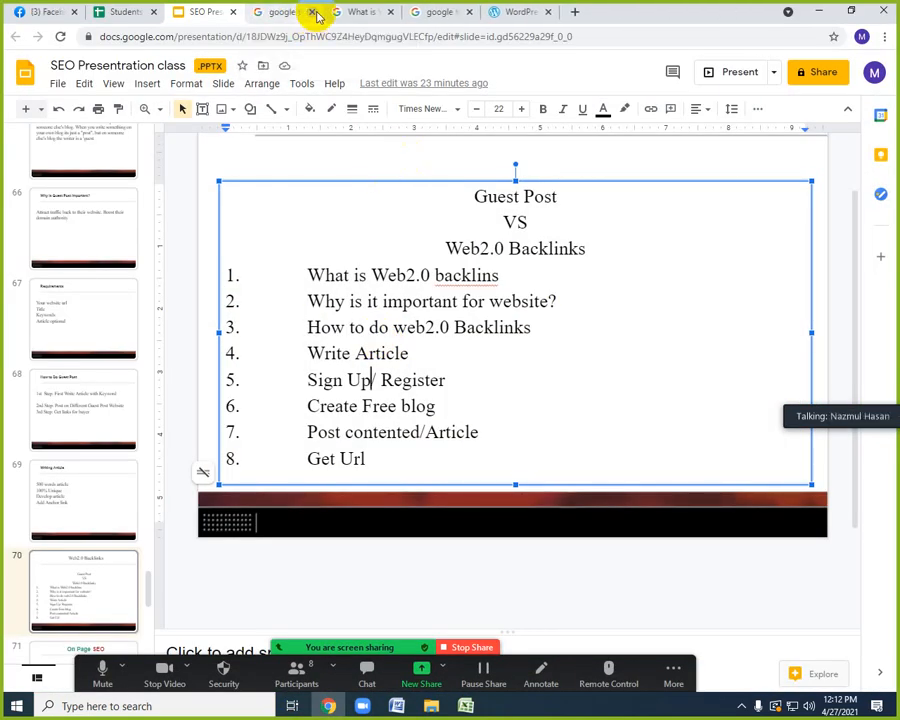
left_click(312, 13)
left_click(312, 13)
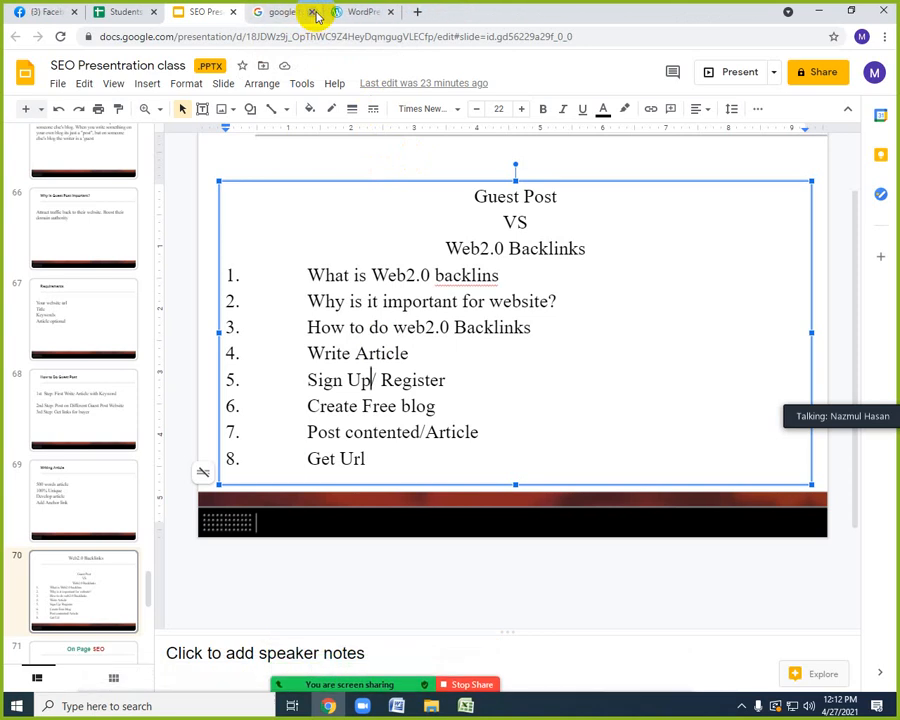
left_click(312, 13)
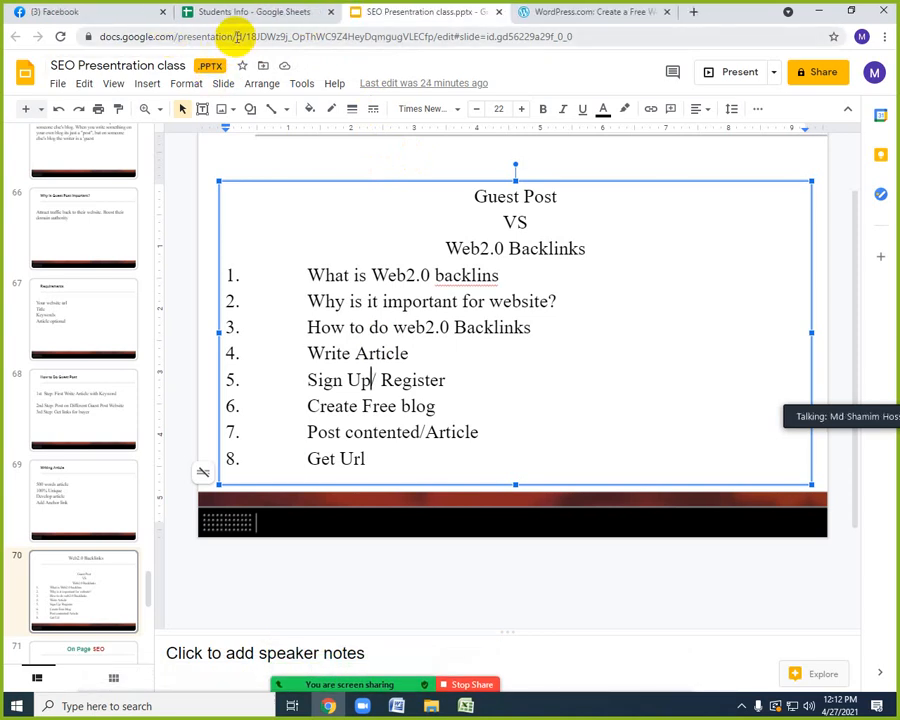
Accept the friend request shown in the new Facebook notification.
left_click(92, 11)
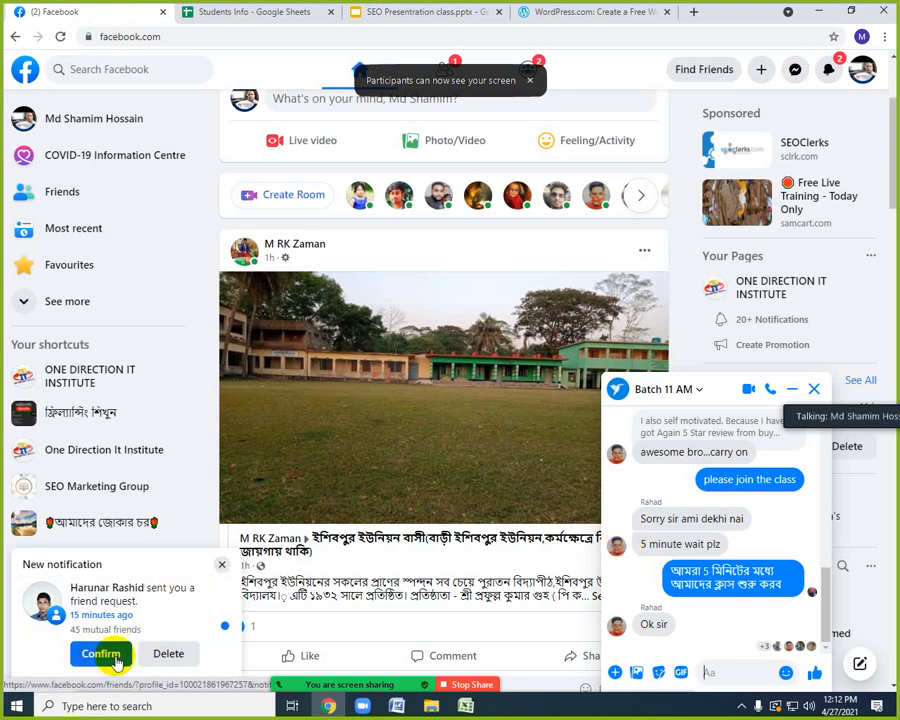
left_click(114, 659)
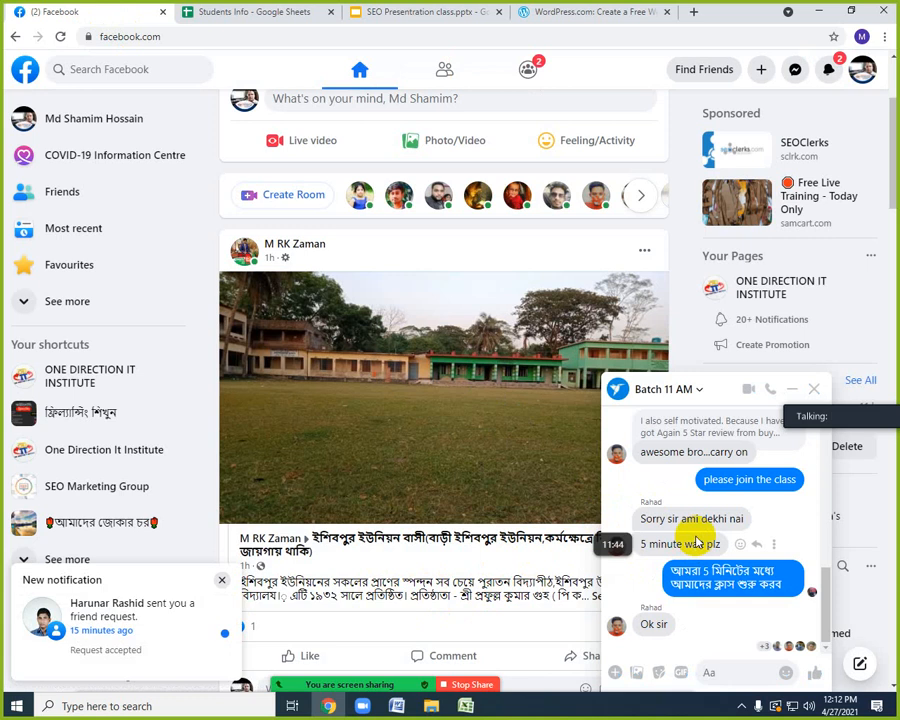
mouse_move(487, 690)
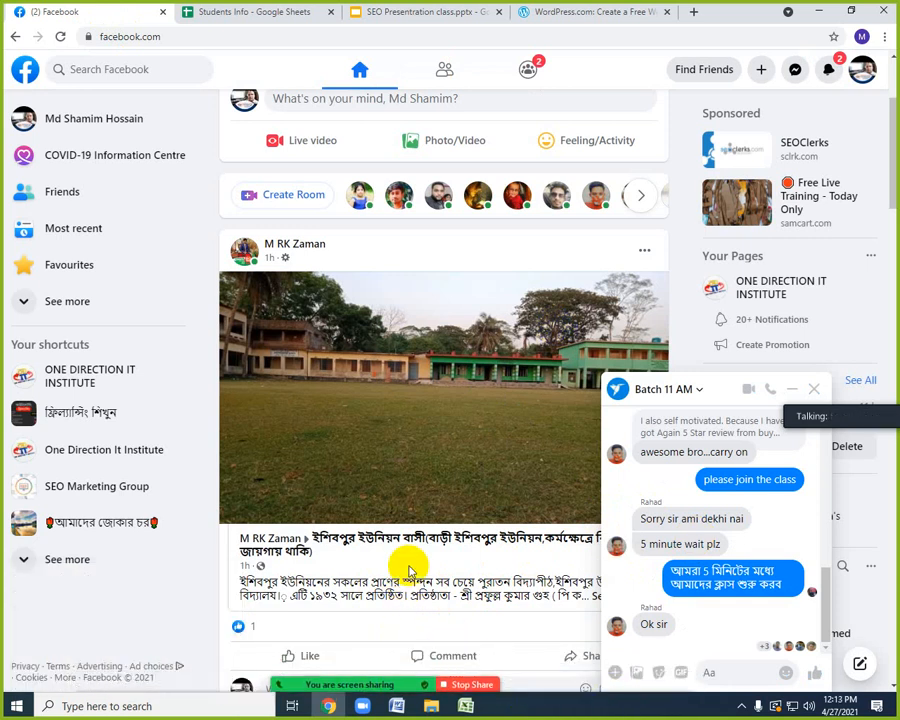
Open a new tab and sign out of the current Google account.
left_click(692, 12)
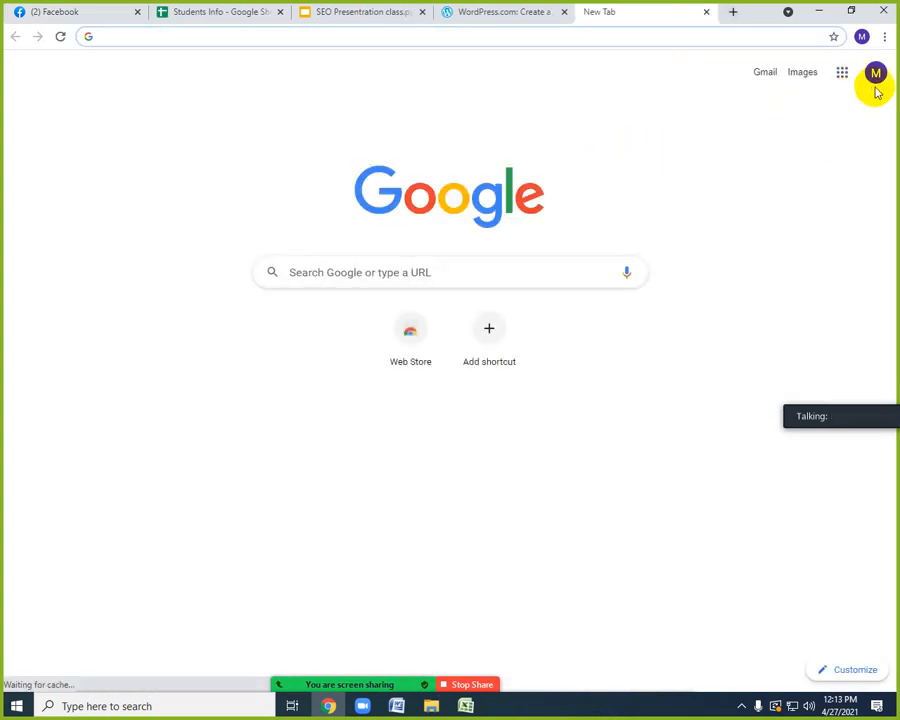
left_click(875, 80)
left_click(875, 80)
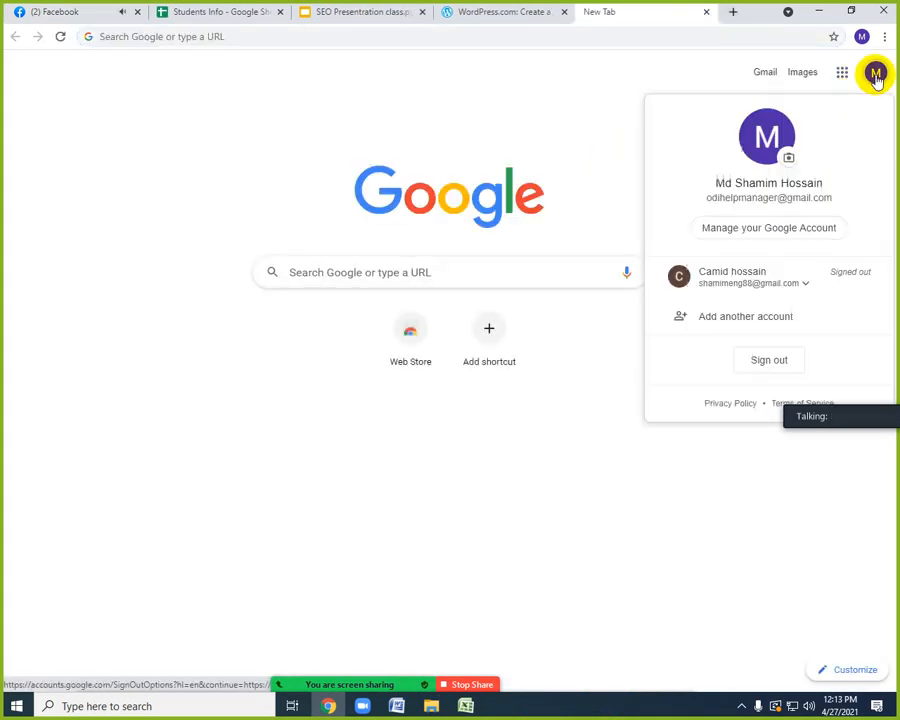
left_click(762, 364)
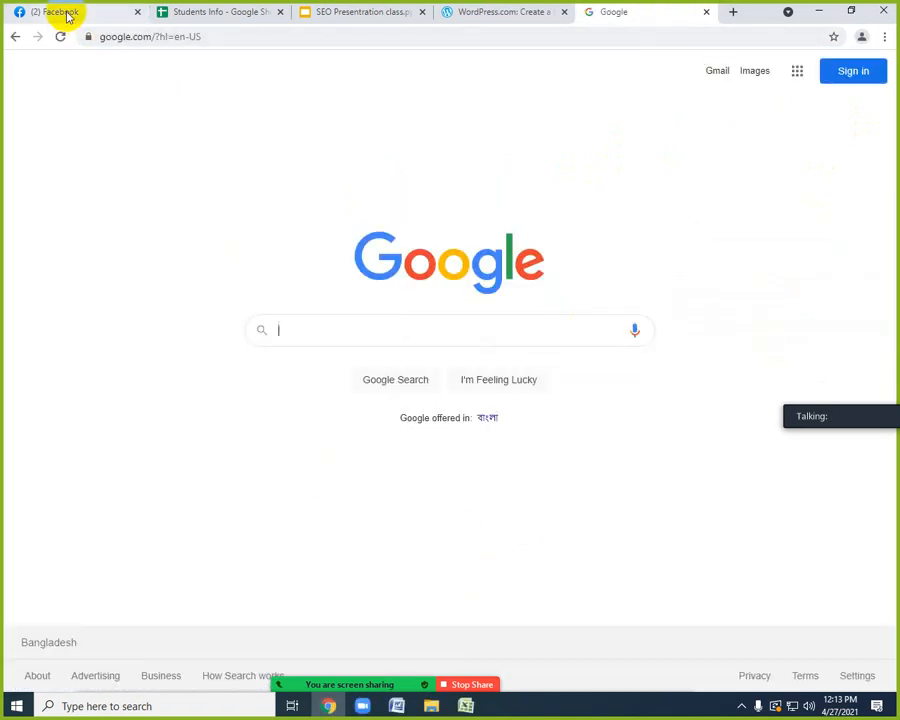
Copy the student's e-mail address from the Batch 11 AM chat and submit it as another account in Google sign-in.
left_click(36, 12)
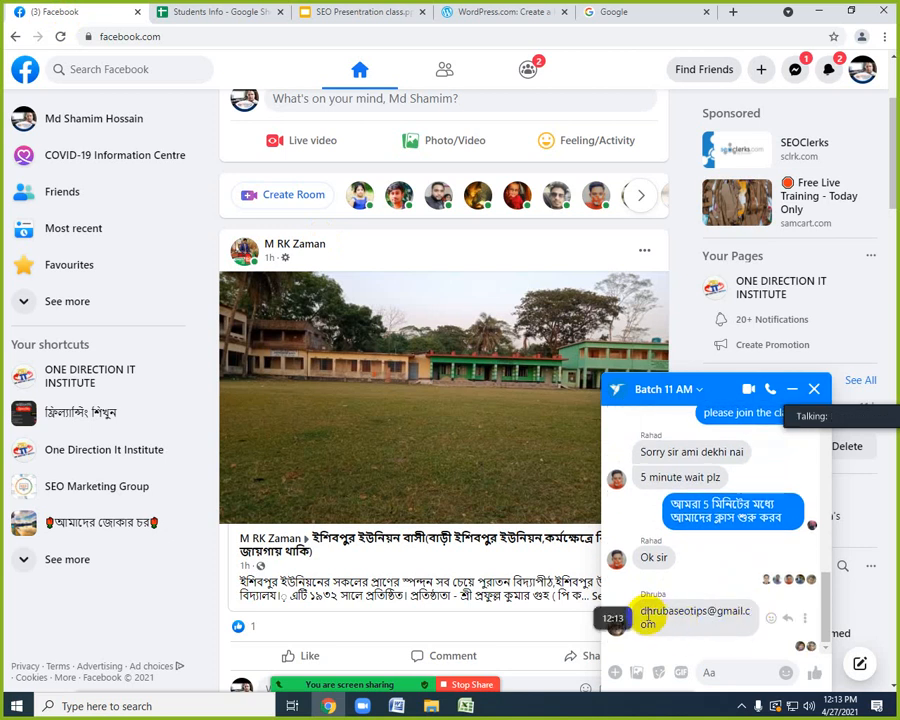
triple_click(651, 624)
key("ctrl+c")
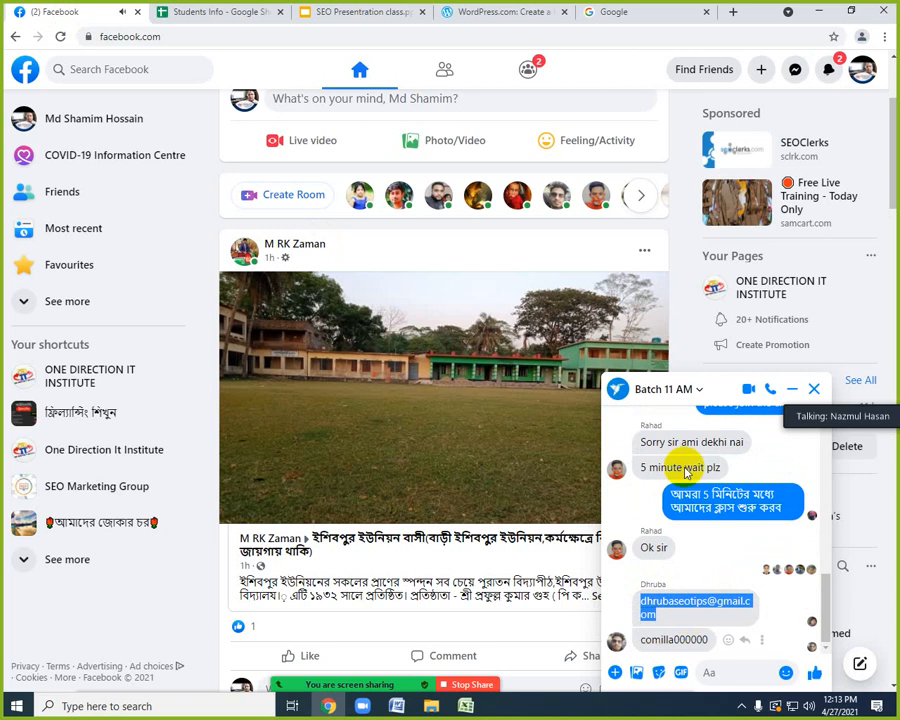
left_click(633, 12)
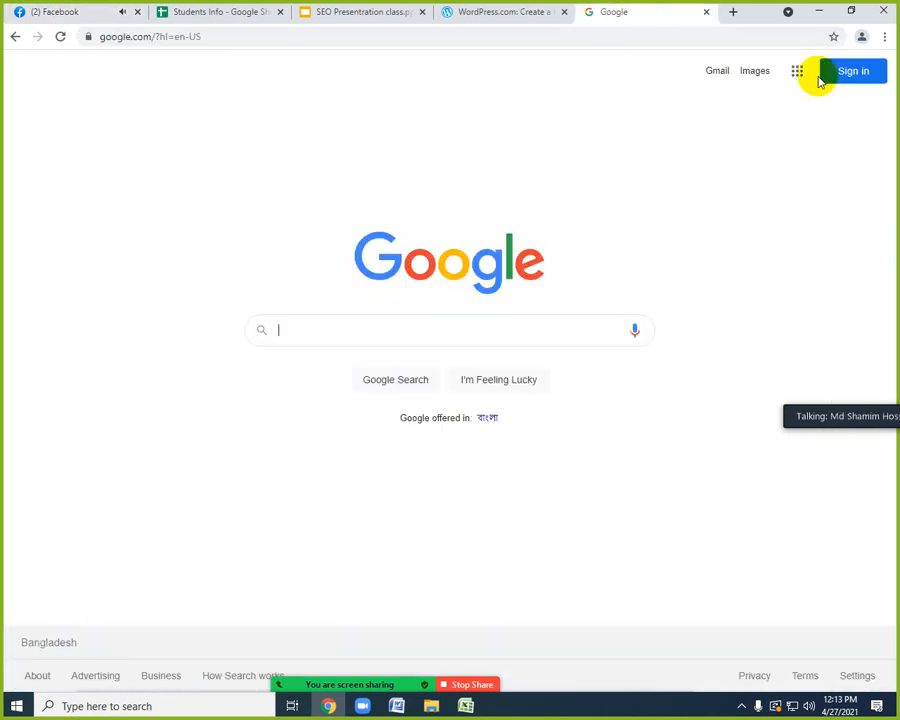
left_click(840, 80)
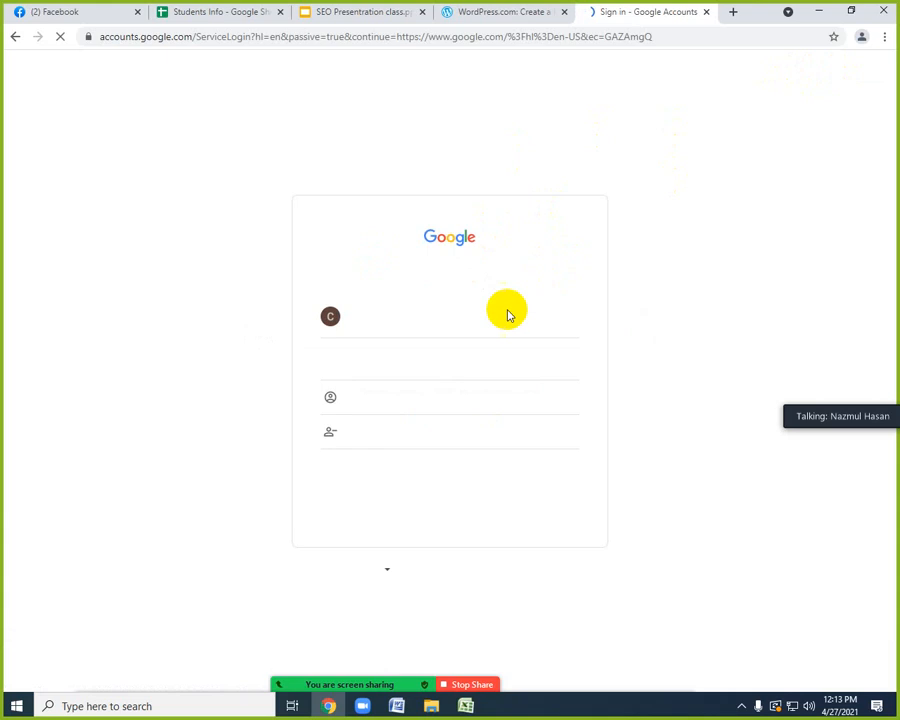
left_click(401, 405)
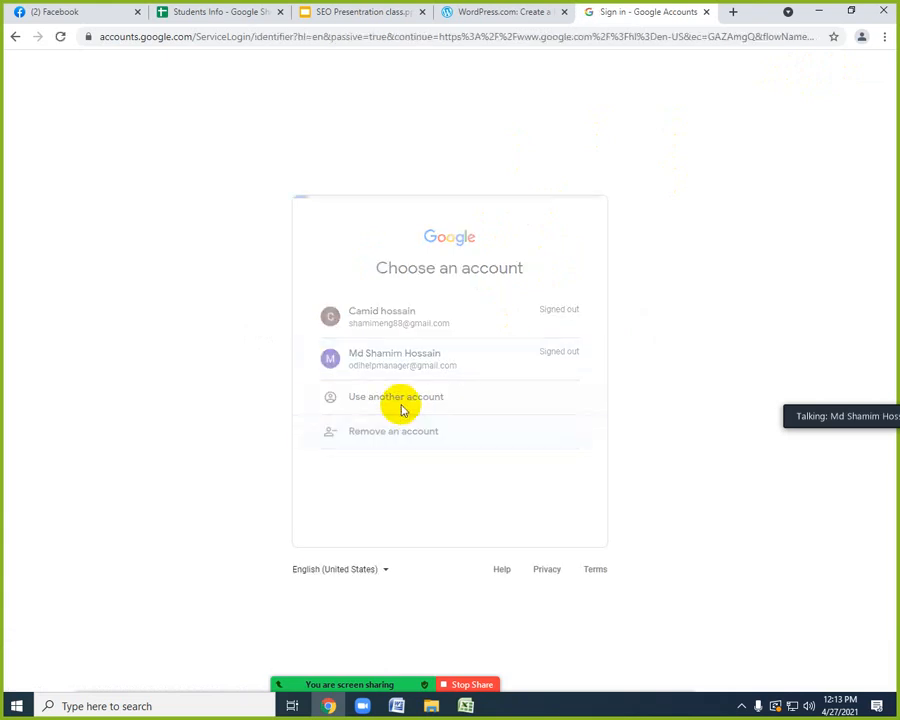
left_click(495, 341)
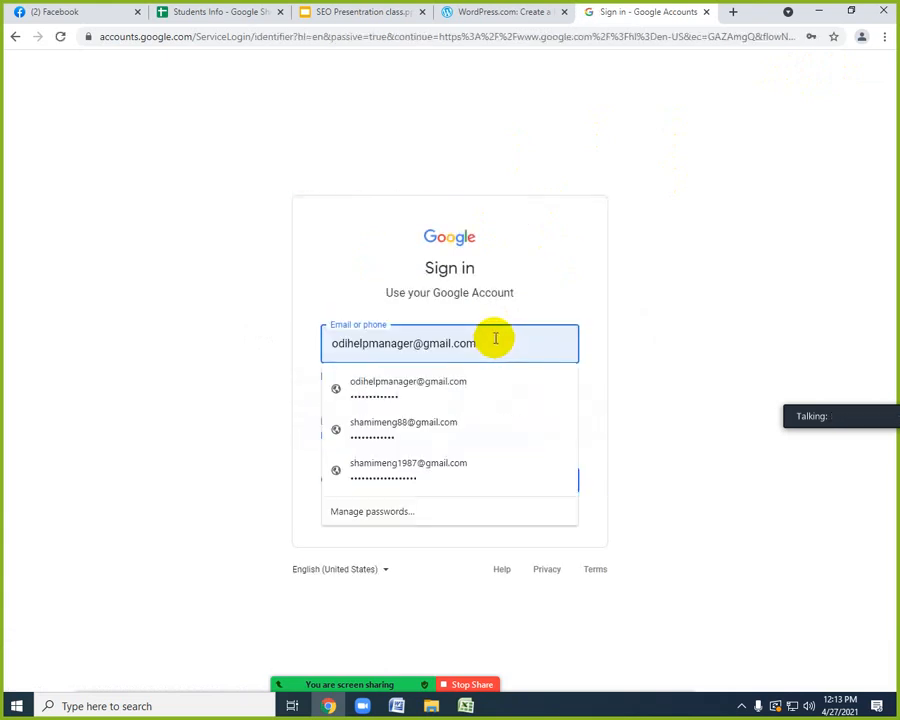
triple_click(495, 340)
key("ctrl+v")
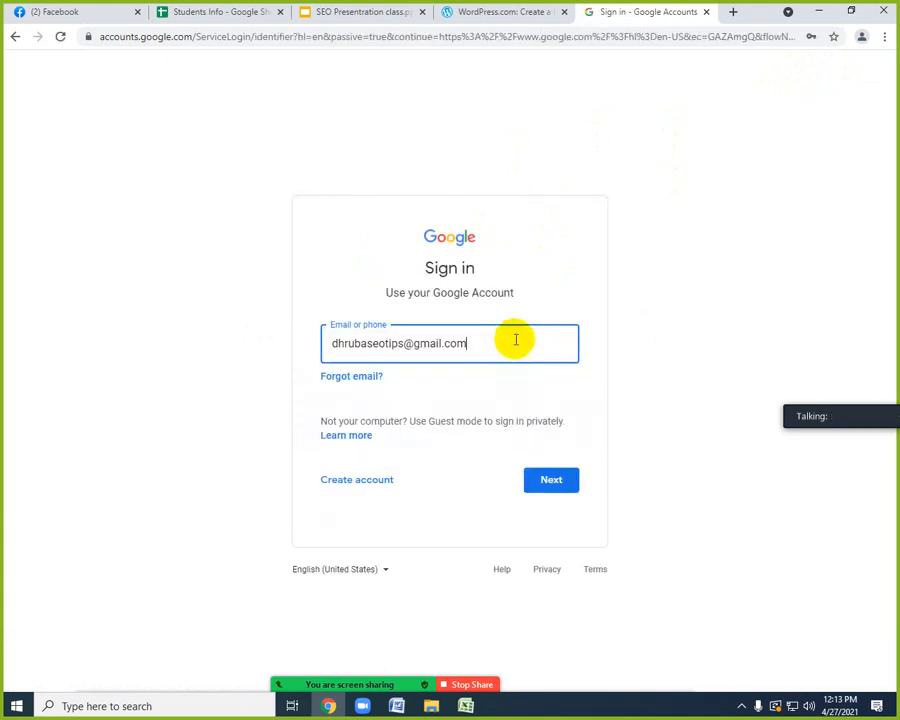
left_click(549, 481)
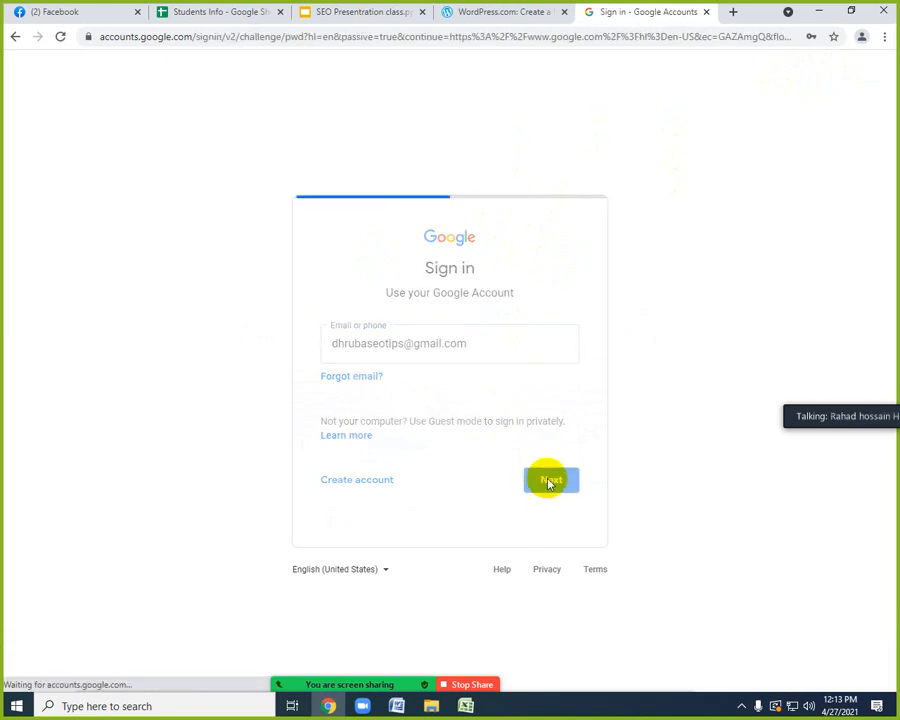
Copy the account password from the Batch 11 AM chat and enter it in the Google sign-in password field.
left_click(52, 14)
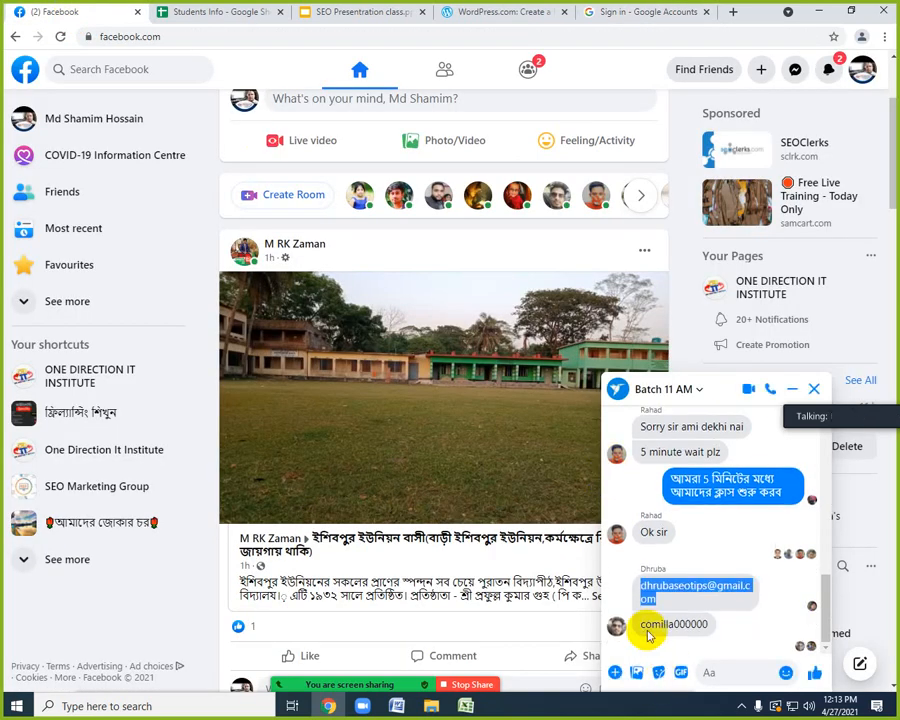
left_click_drag(637, 624, 706, 630)
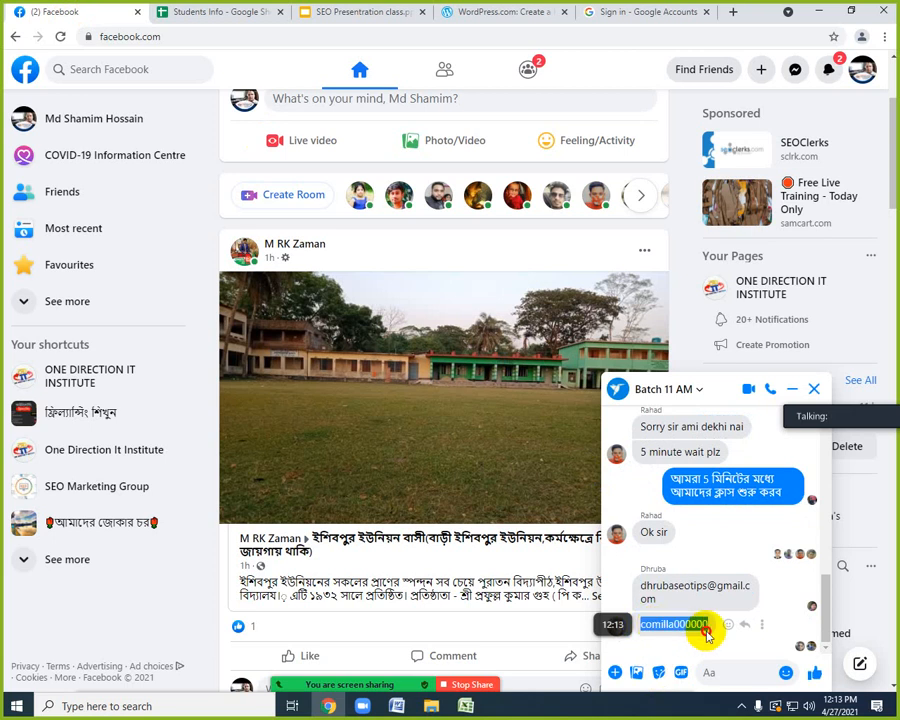
left_click(605, 12)
key("ctrl+v")
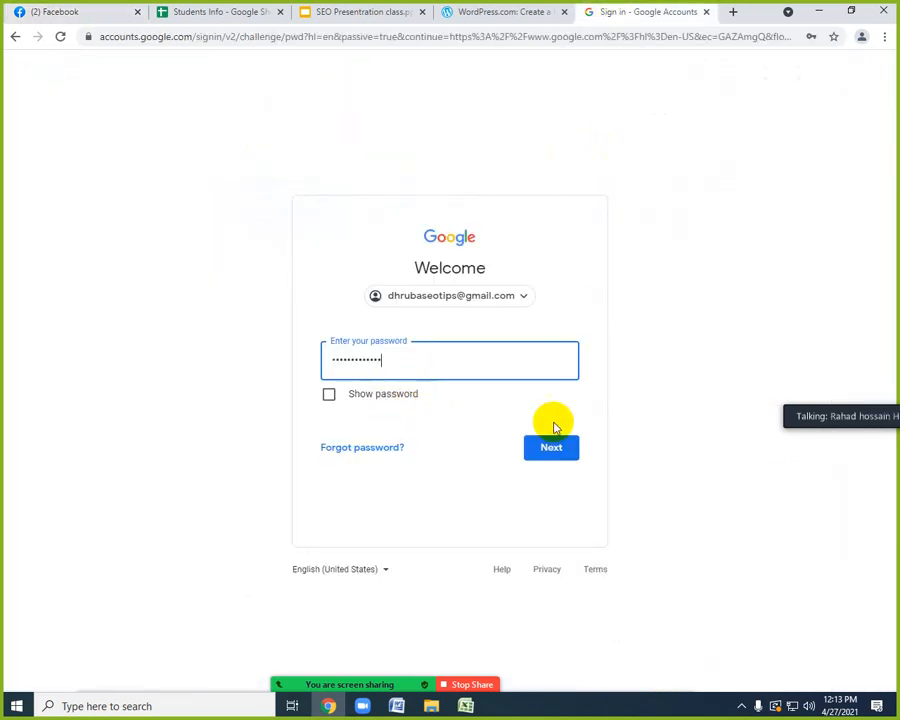
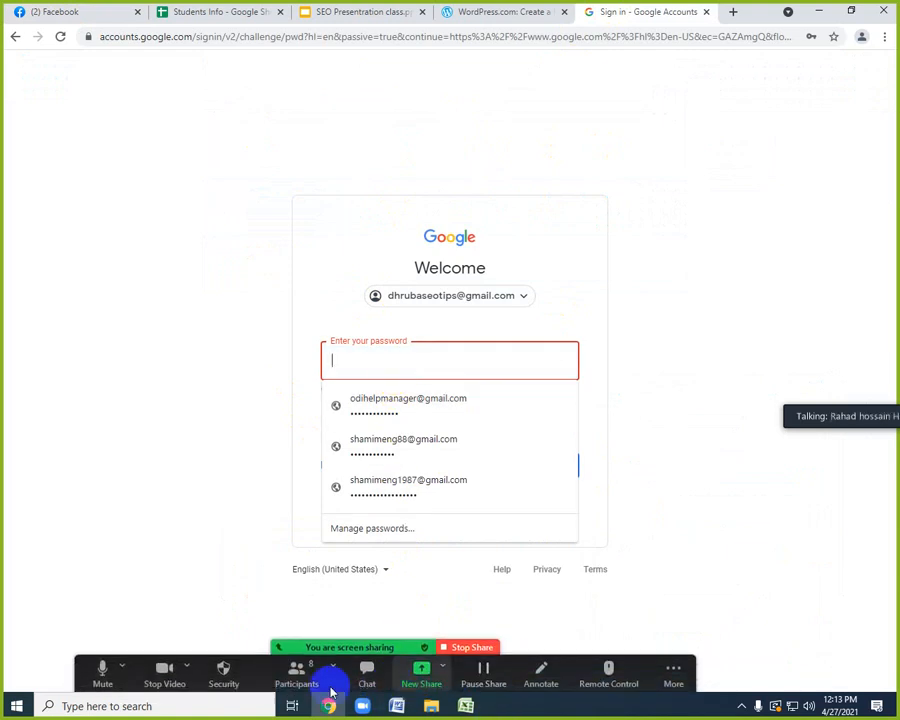
Try to sign in to Google with the newly sent account password copied from the Batch 11 AM chat.
left_click(75, 13)
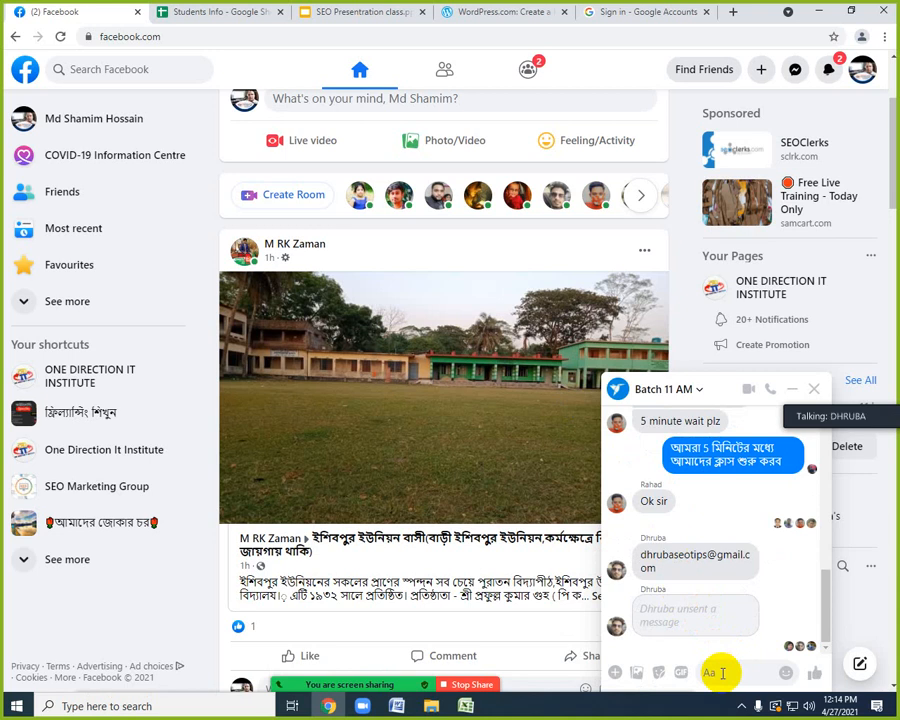
mouse_move(300, 684)
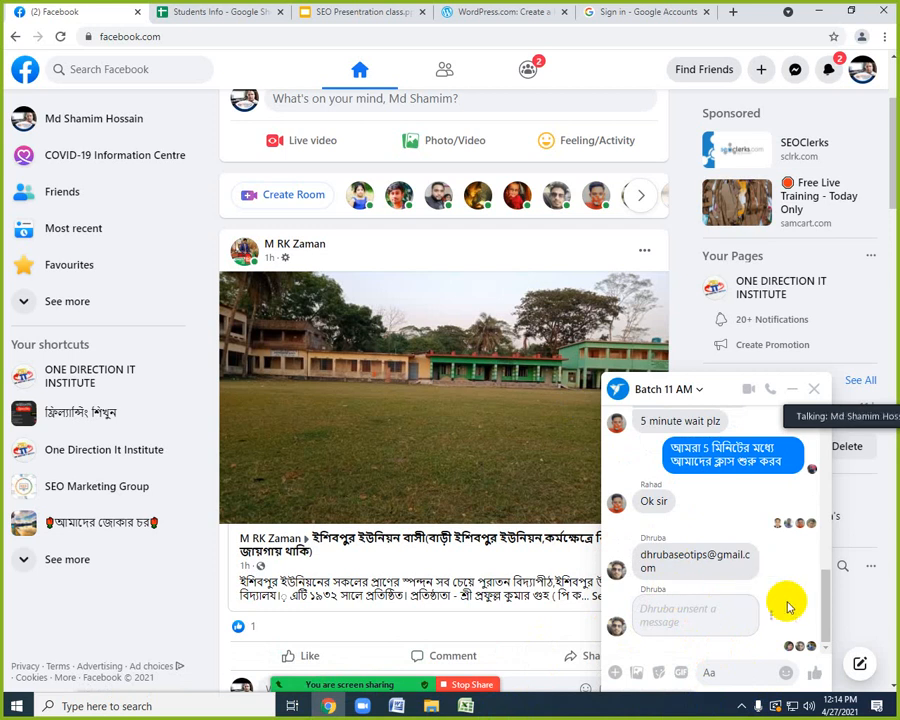
left_click(709, 671)
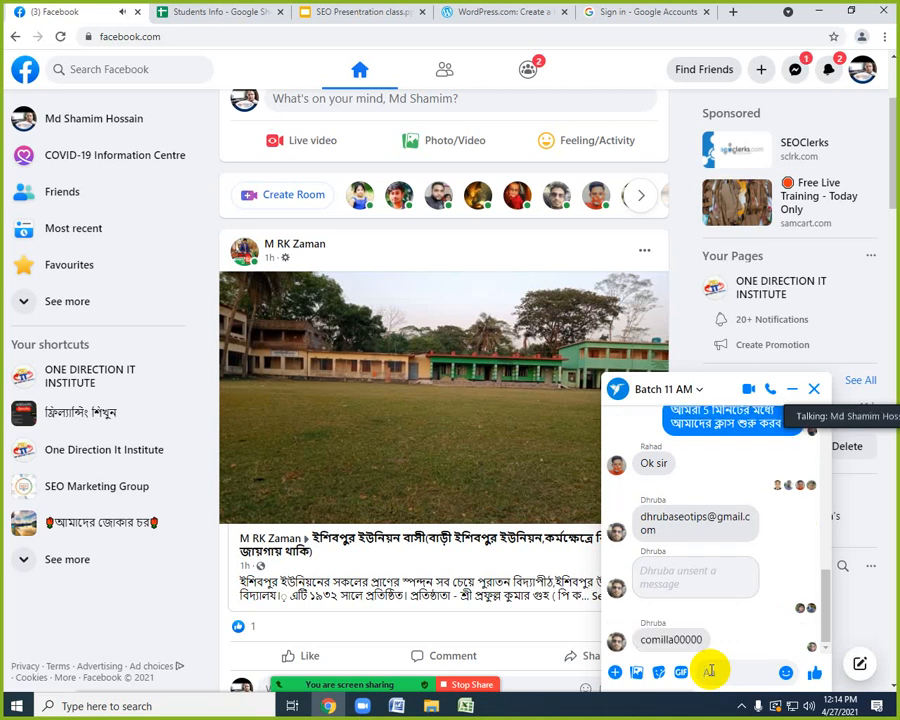
left_click_drag(641, 639, 707, 634)
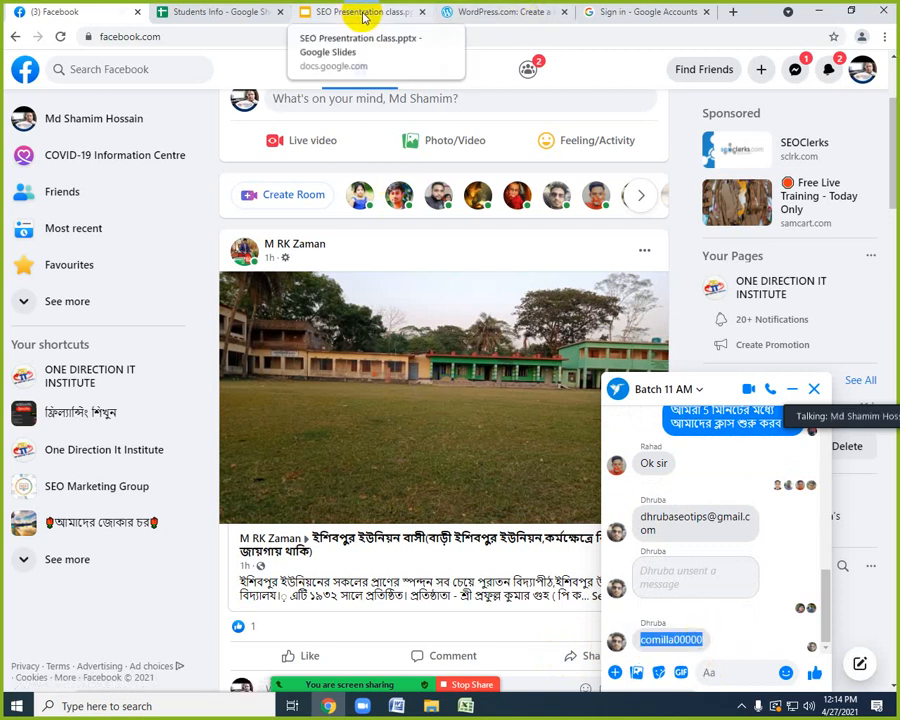
left_click(644, 13)
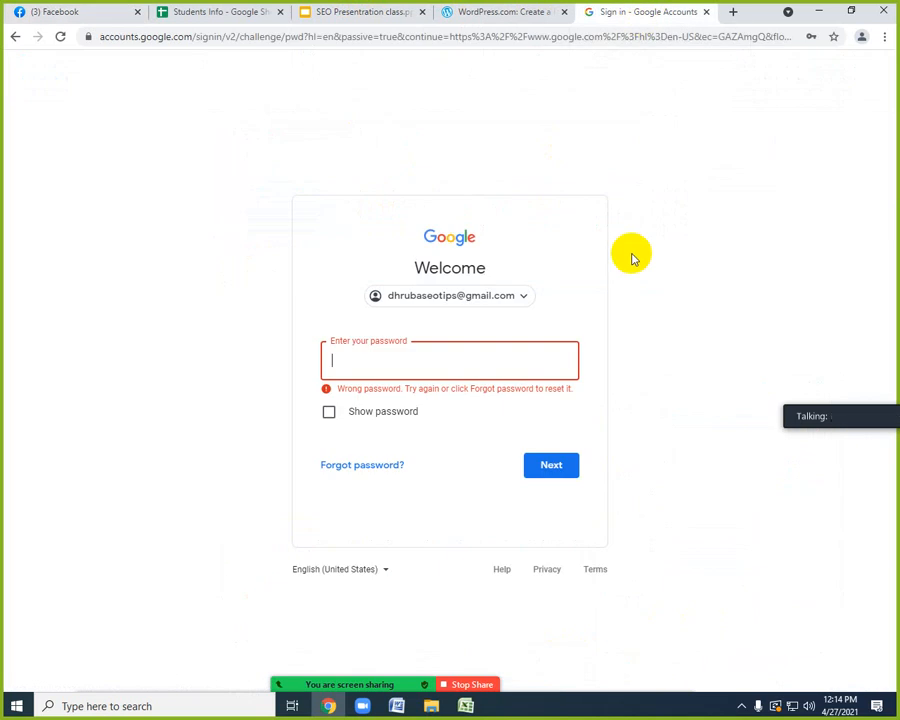
left_click(423, 364)
key("ctrl+v")
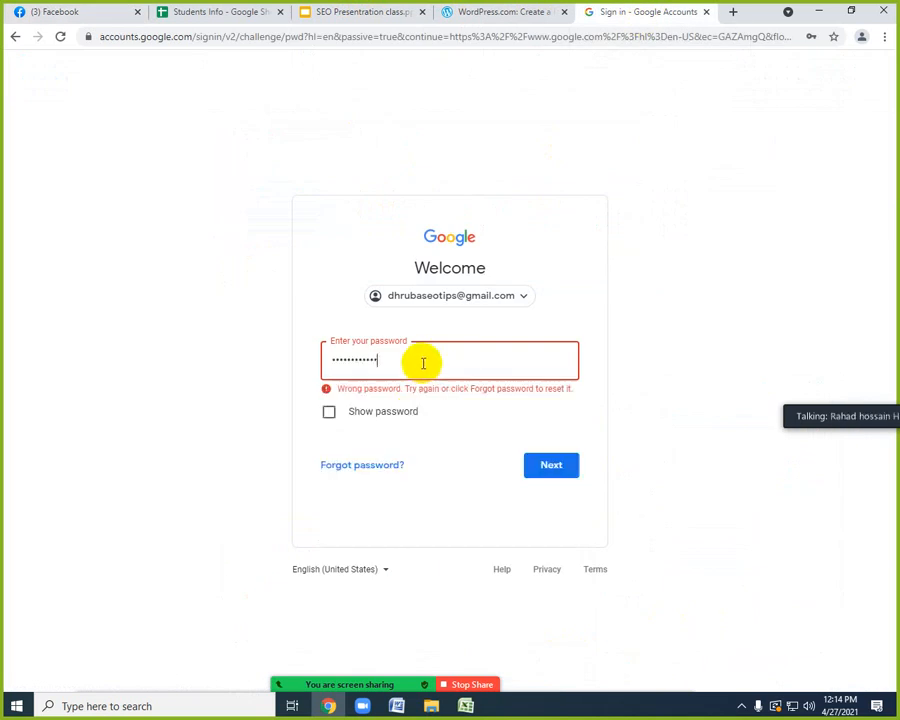
left_click(524, 456)
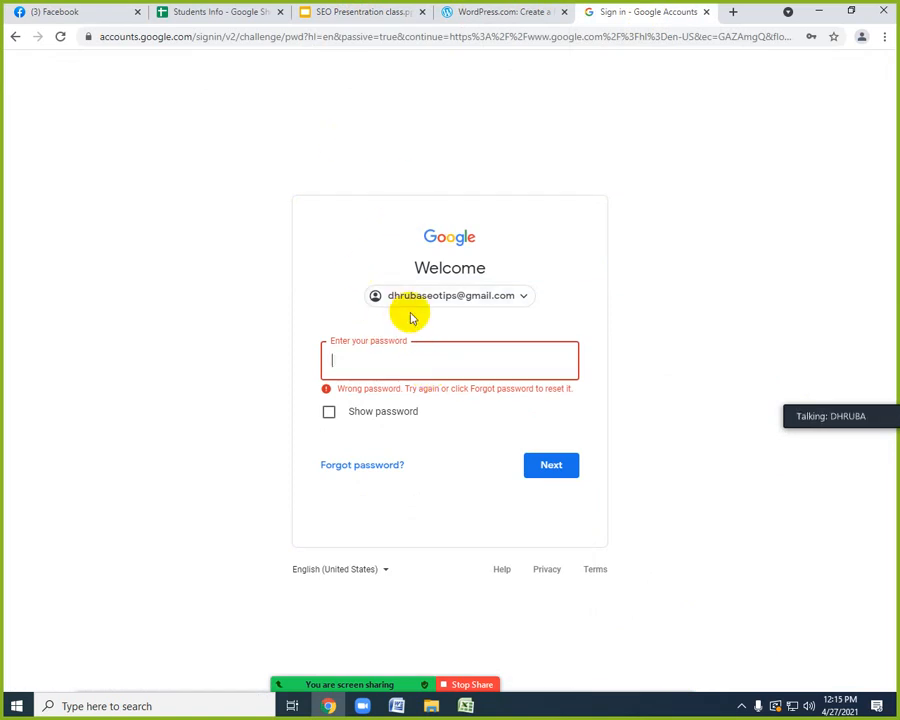
left_click(354, 360)
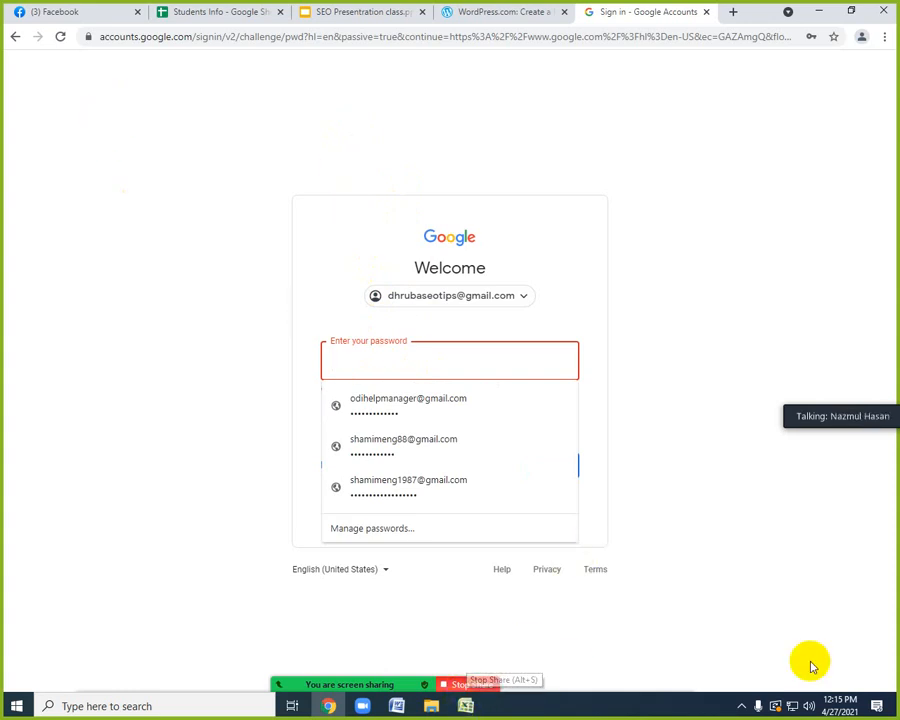
left_click(741, 704)
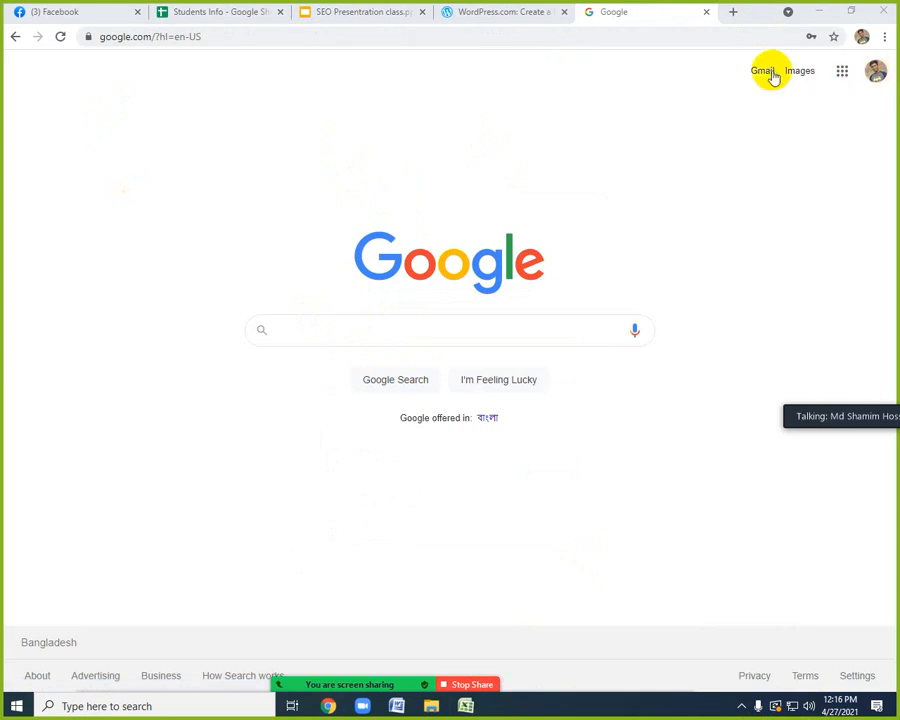
Open Gmail for the signed-in Google account and request sign-in again for the SEO Presentation class slides.
left_click(770, 76)
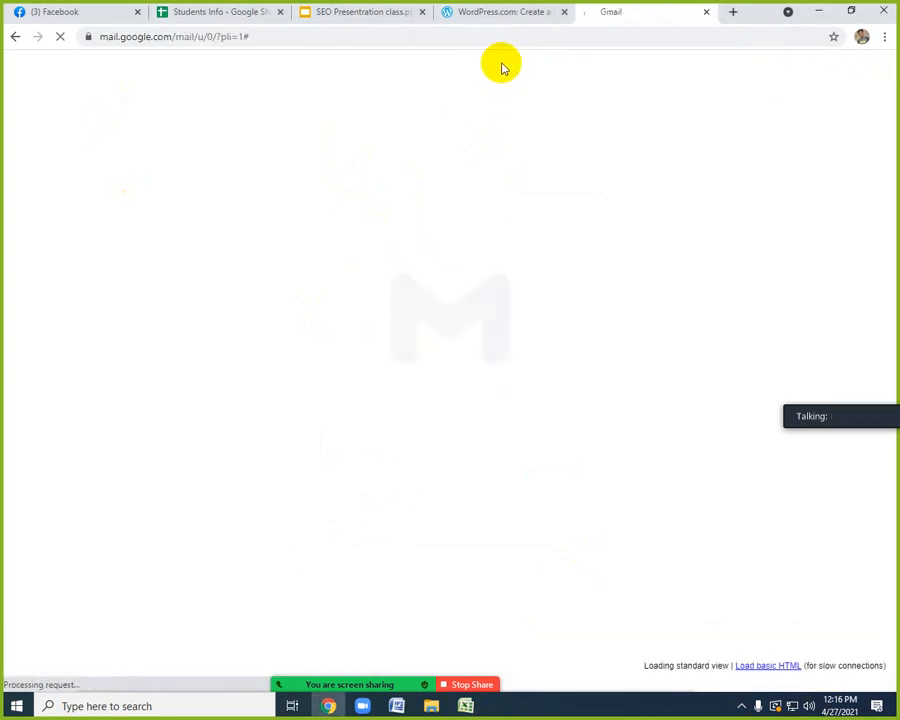
left_click(490, 12)
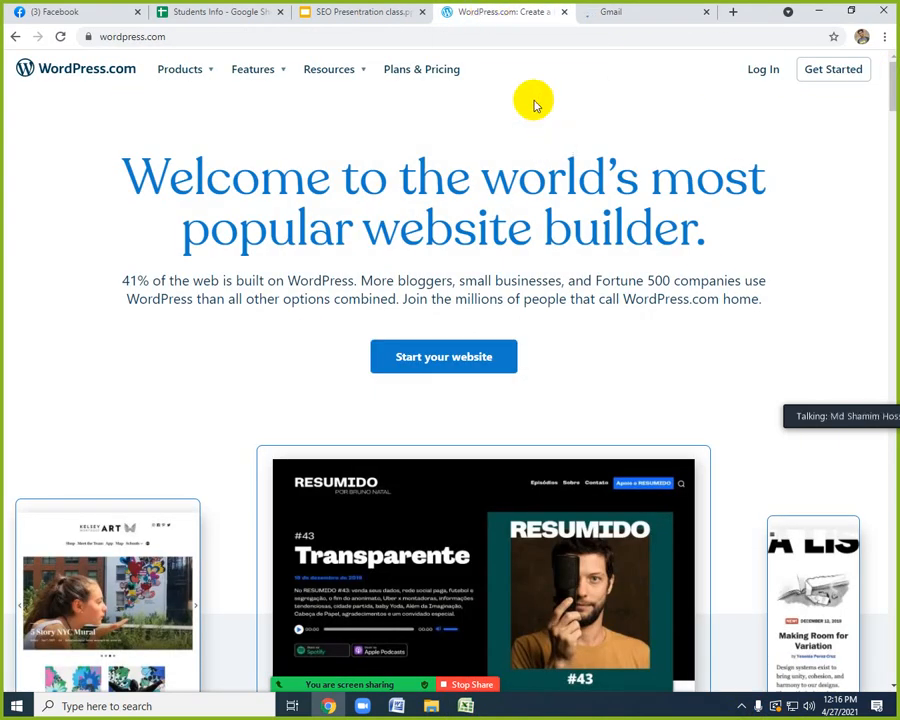
left_click(363, 13)
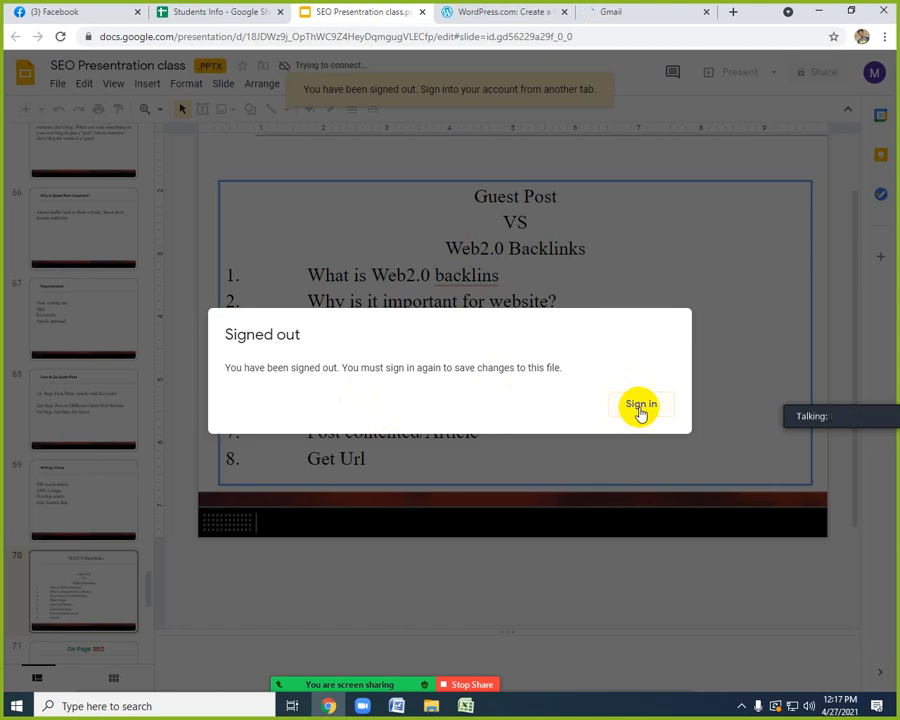
left_click(641, 407)
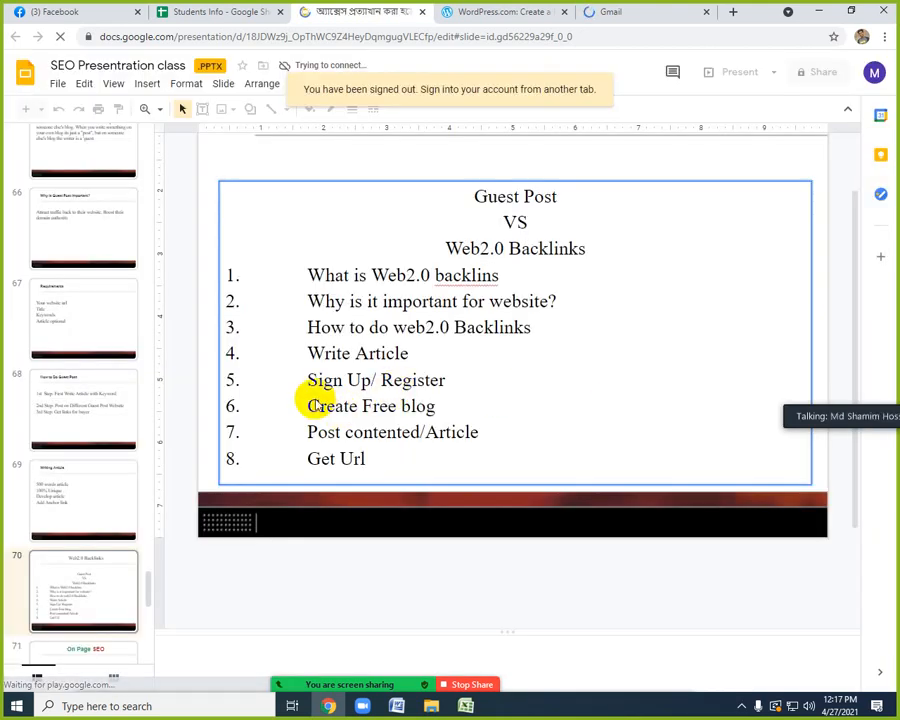
left_click(630, 12)
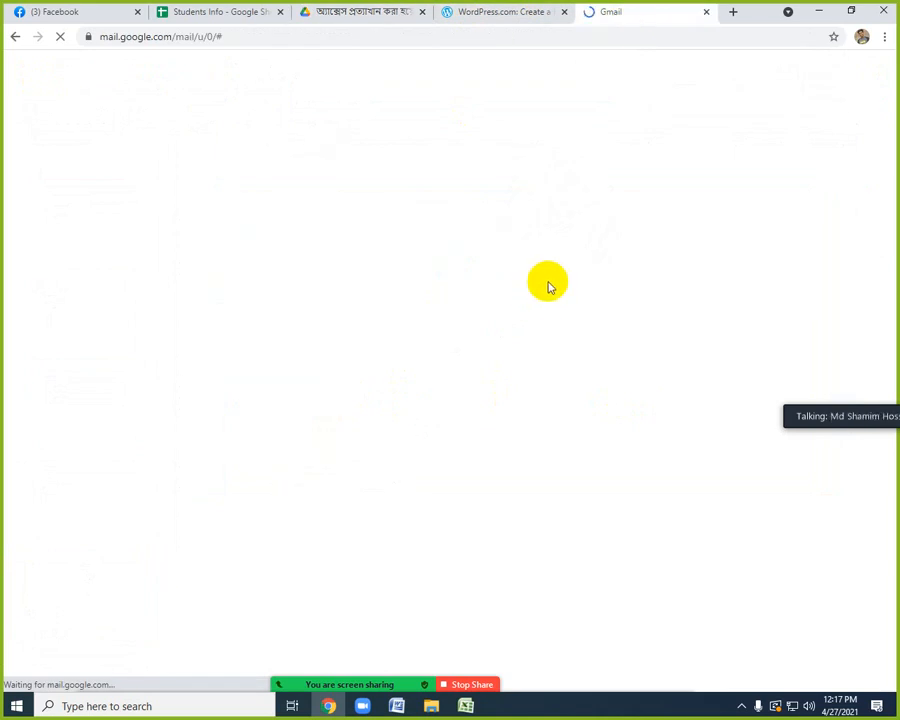
Start a website on WordPress.com, sign up with the student's Google account and request the text-message verification code.
left_click(492, 12)
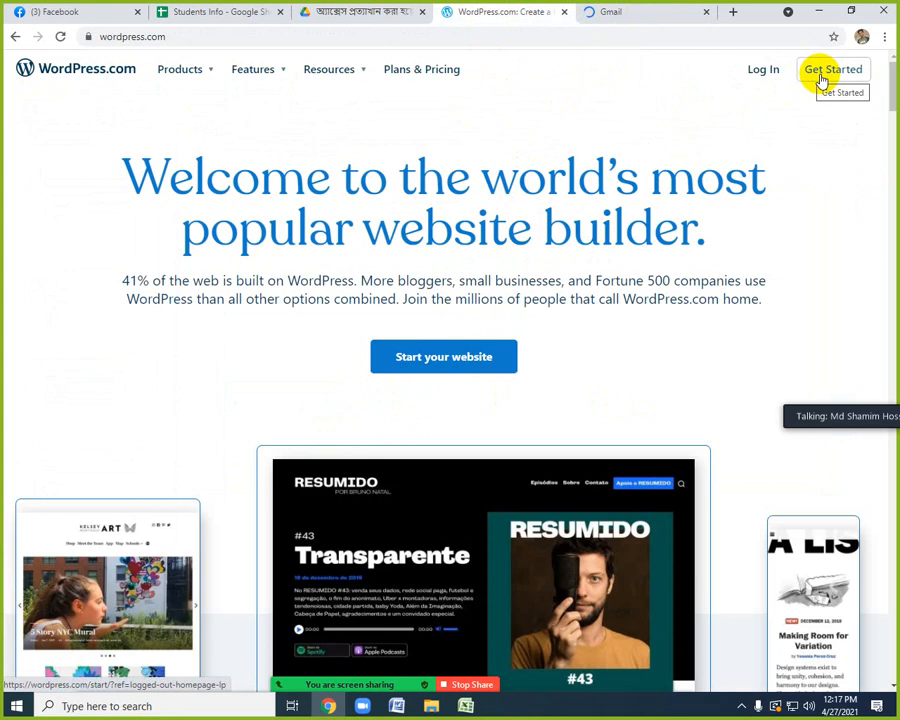
left_click(446, 366)
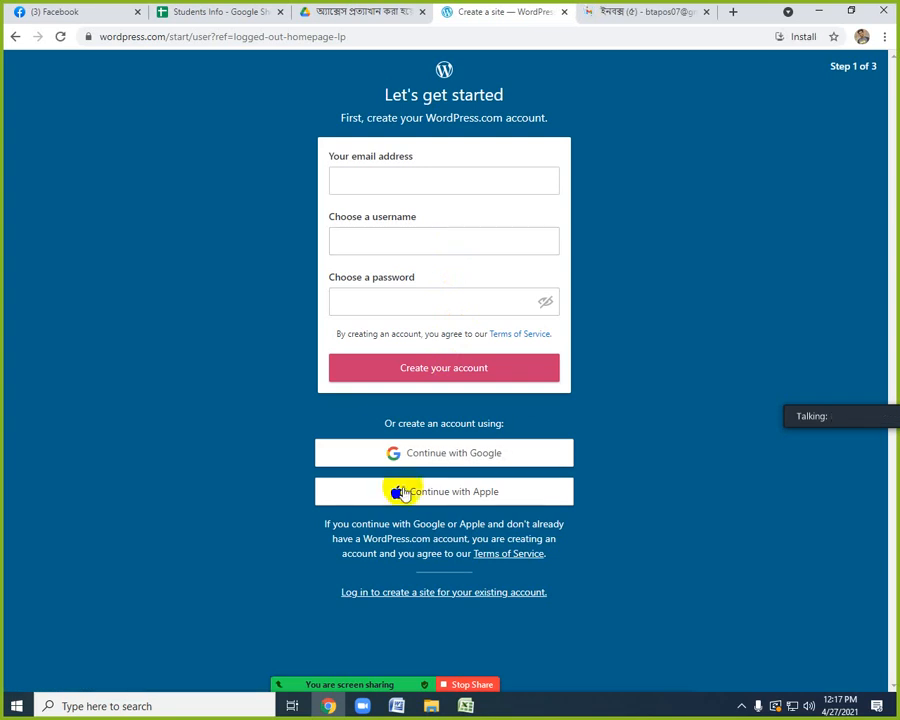
left_click(450, 458)
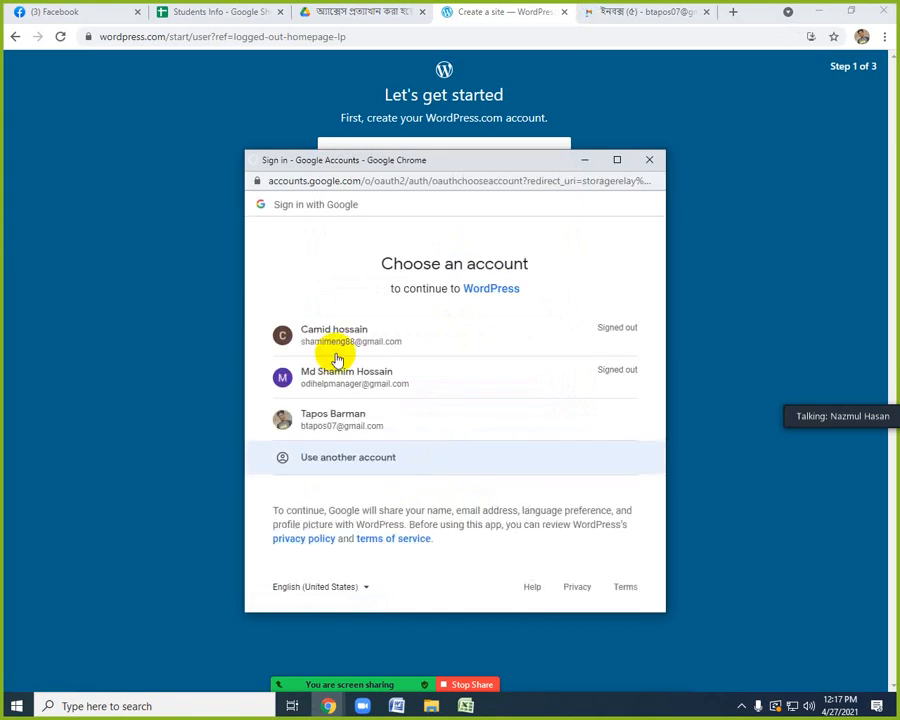
left_click(371, 434)
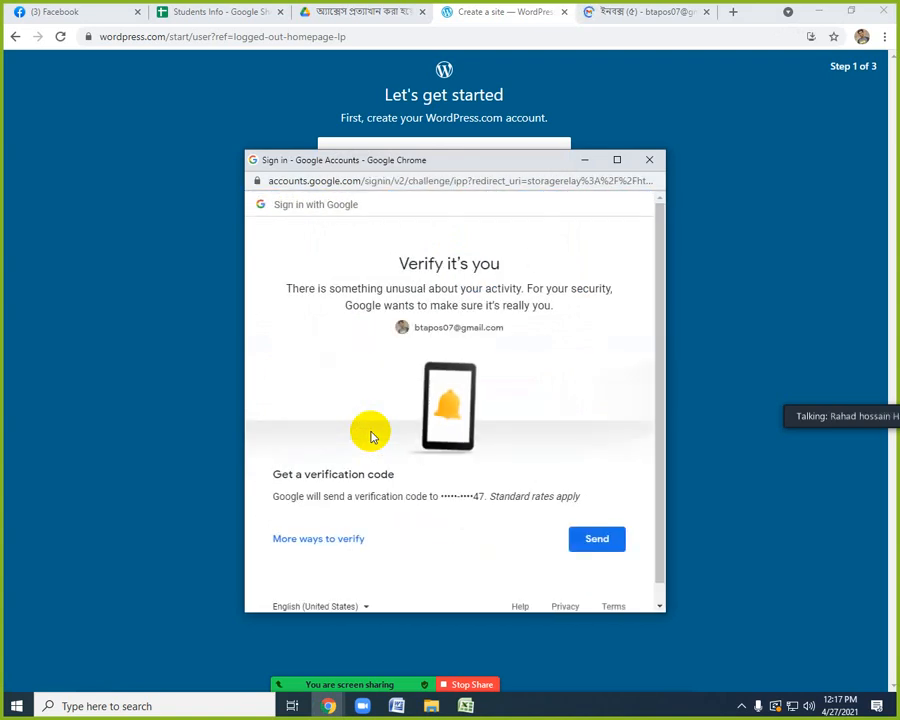
left_click(594, 540)
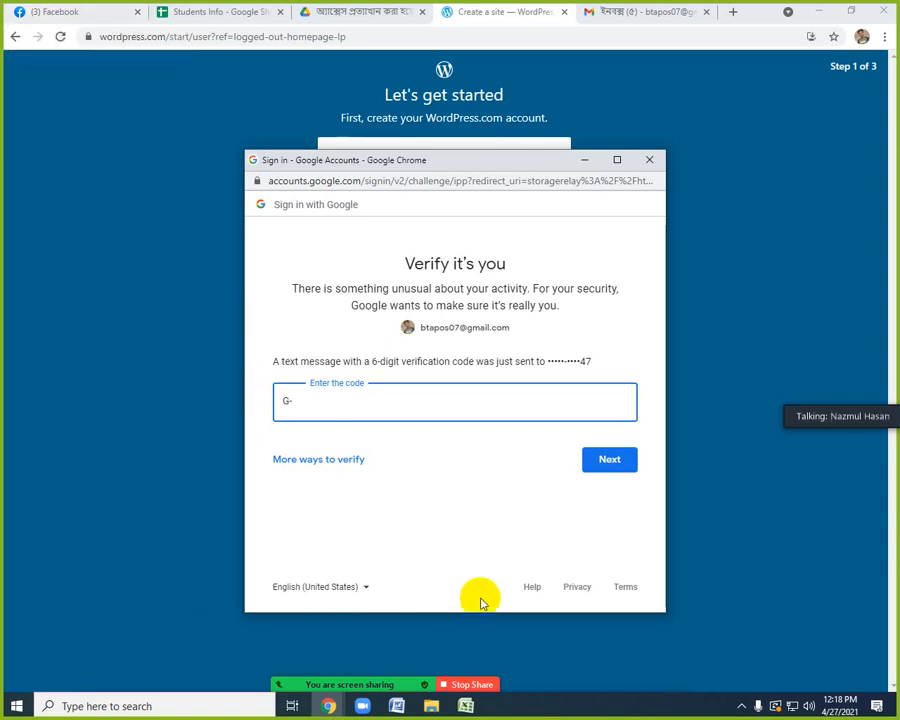
left_click(741, 706)
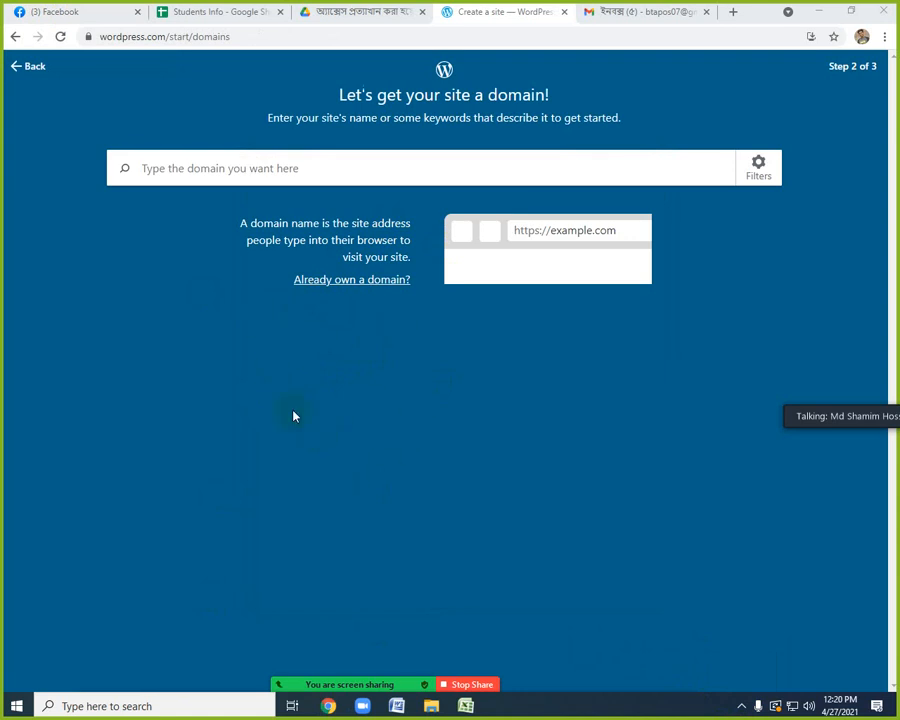
Search Google for "niches list" in a new tab to find ideas for the blog's domain name.
left_click(209, 168)
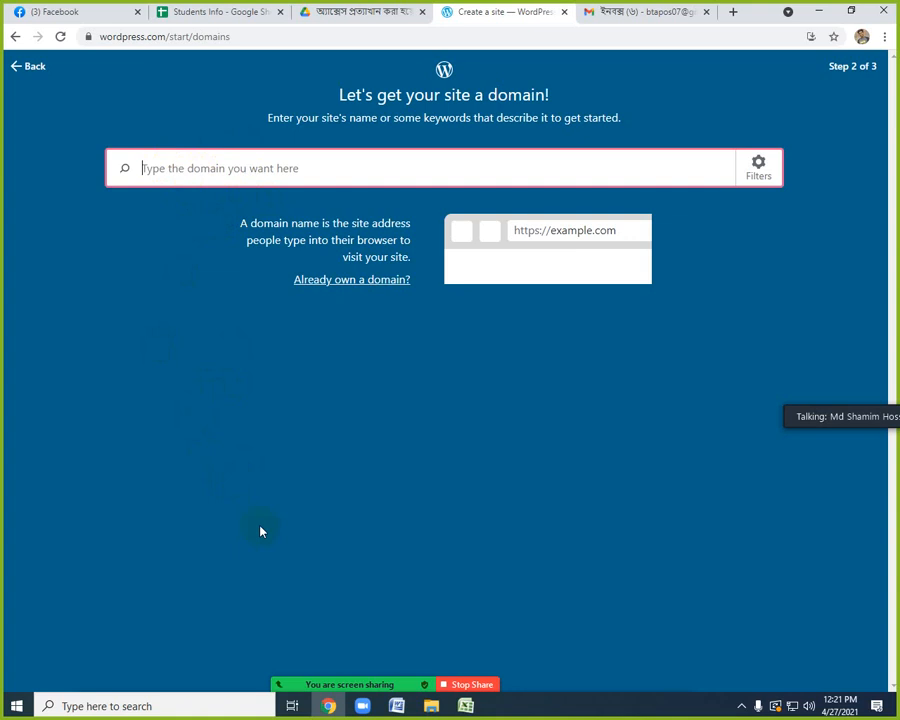
left_click(733, 13)
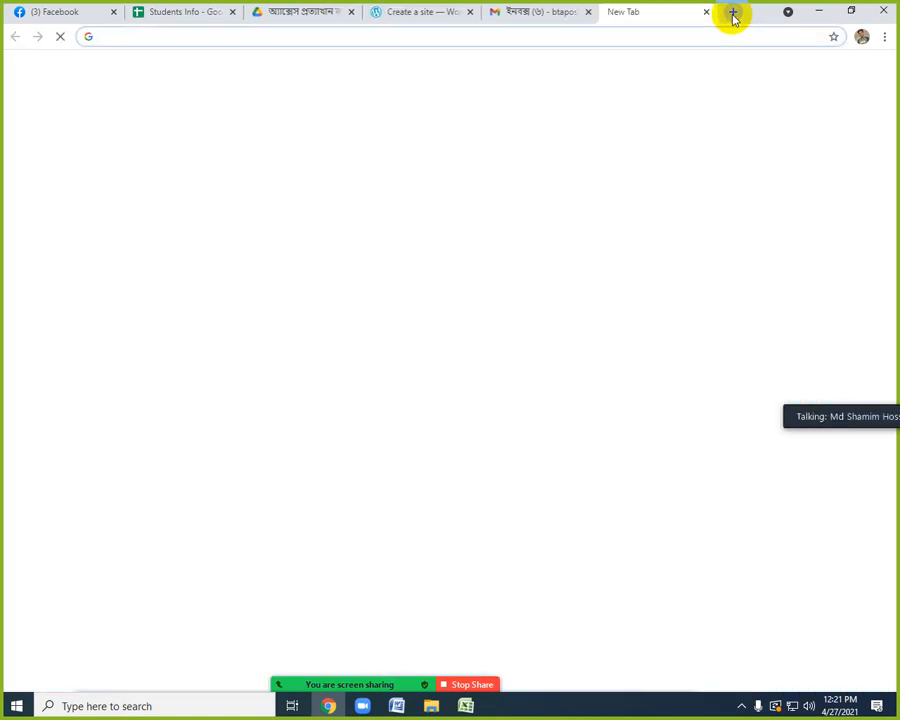
type("nich")
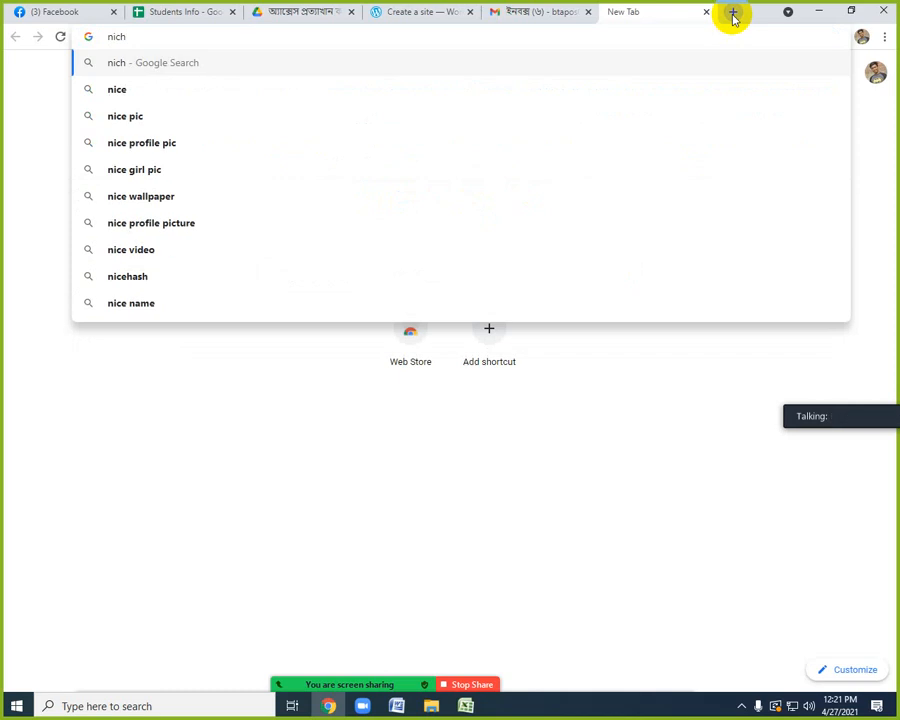
type("es")
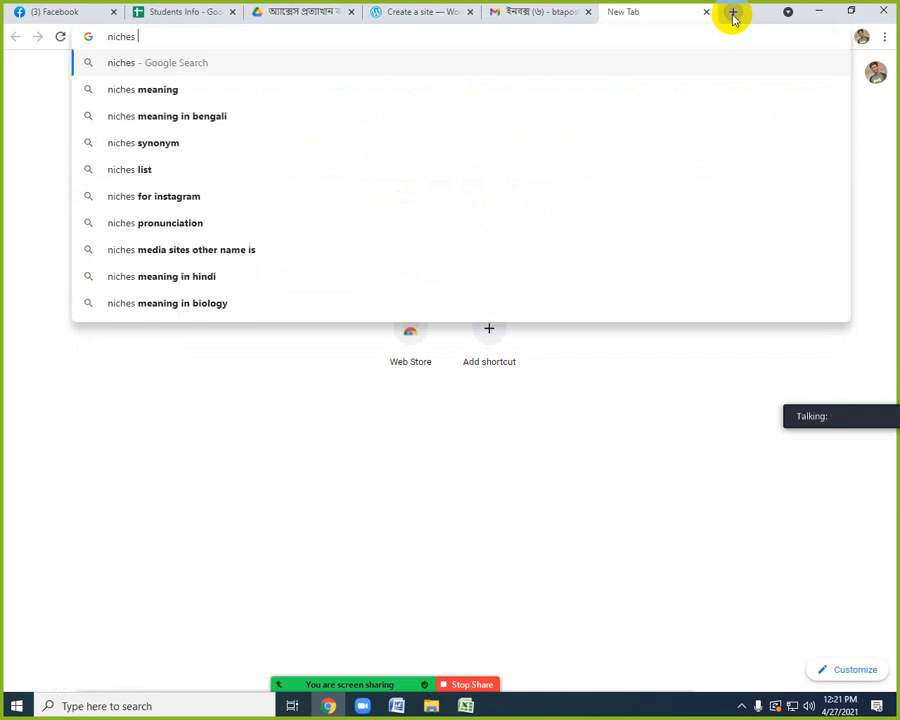
key("Down")
key("Down")
key("Down")
key("Down")
key("Return")
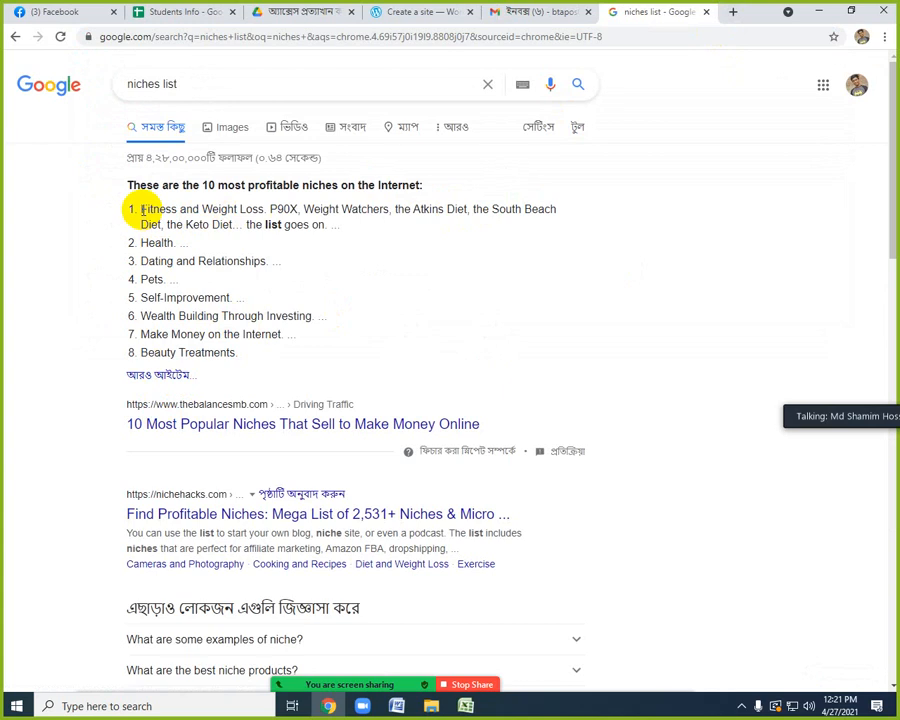
Examine the profitable niches in the featured search result, highlighting Fitness and Weight Loss, Health and Self-Improvement.
left_click_drag(142, 210, 262, 213)
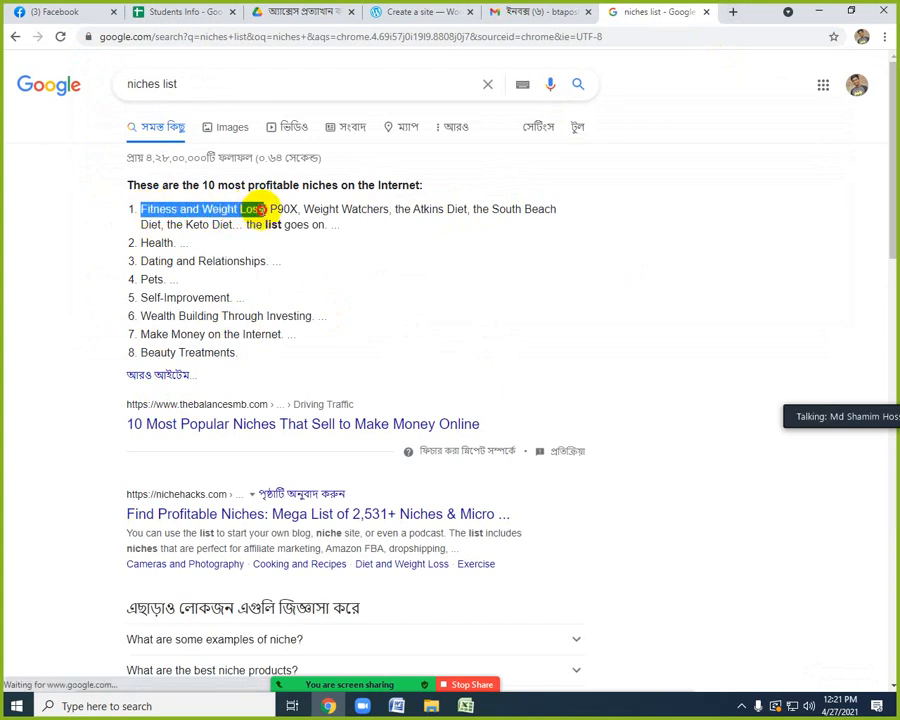
left_click_drag(141, 243, 178, 243)
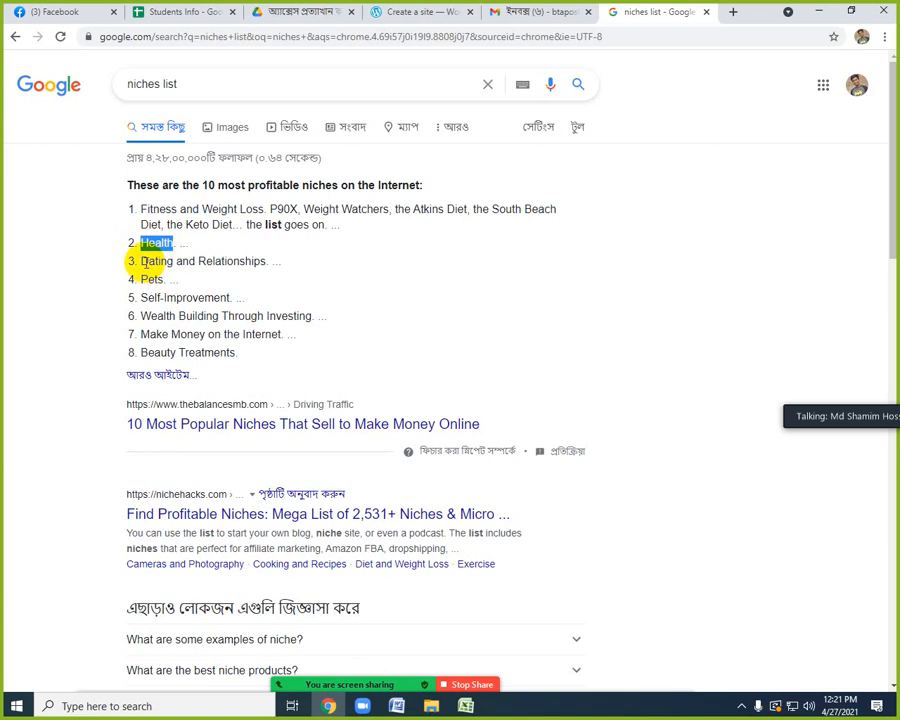
mouse_move(141, 280)
left_mouse_down()
mouse_move(163, 280)
mouse_move(147, 297)
mouse_move(227, 297)
left_mouse_up()
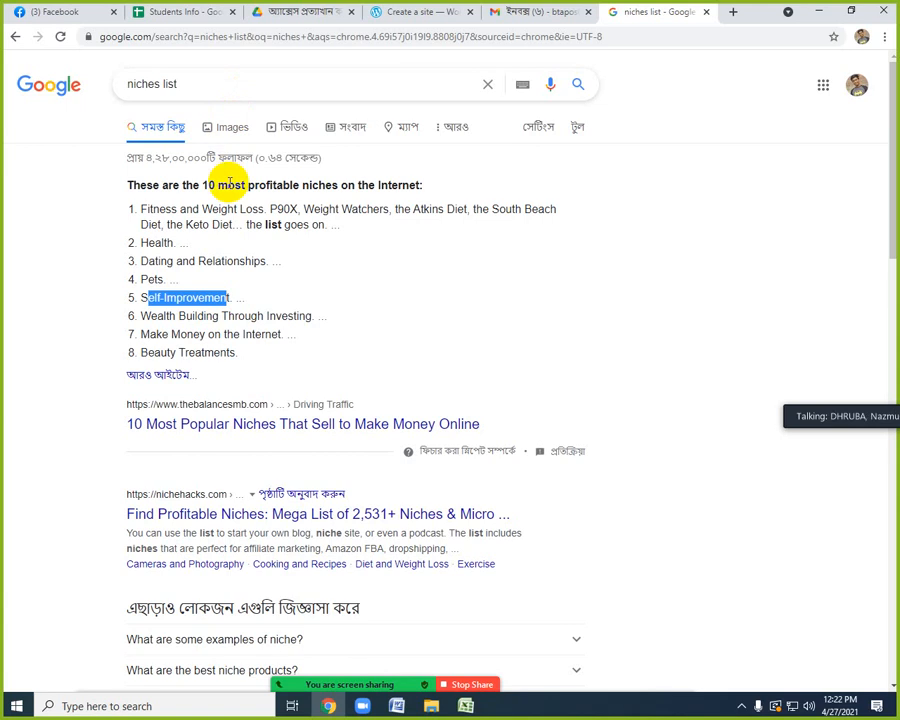
mouse_move(461, 668)
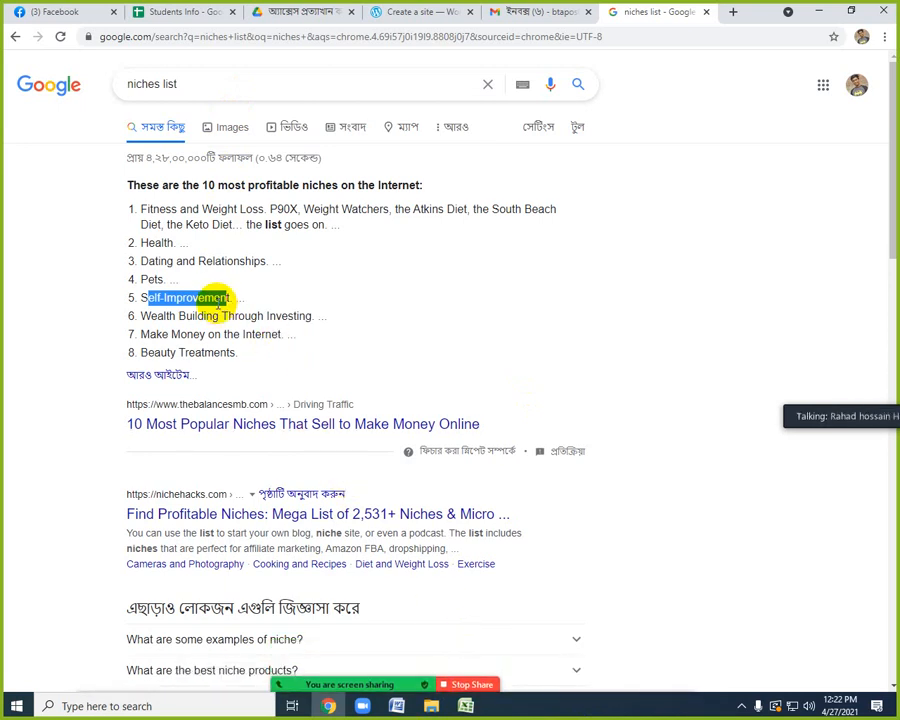
Open the article on the 10 most popular niches and examine the Fitness, Health, Dating and Relationships and Pets sections, highlighting key headings.
left_click(233, 422)
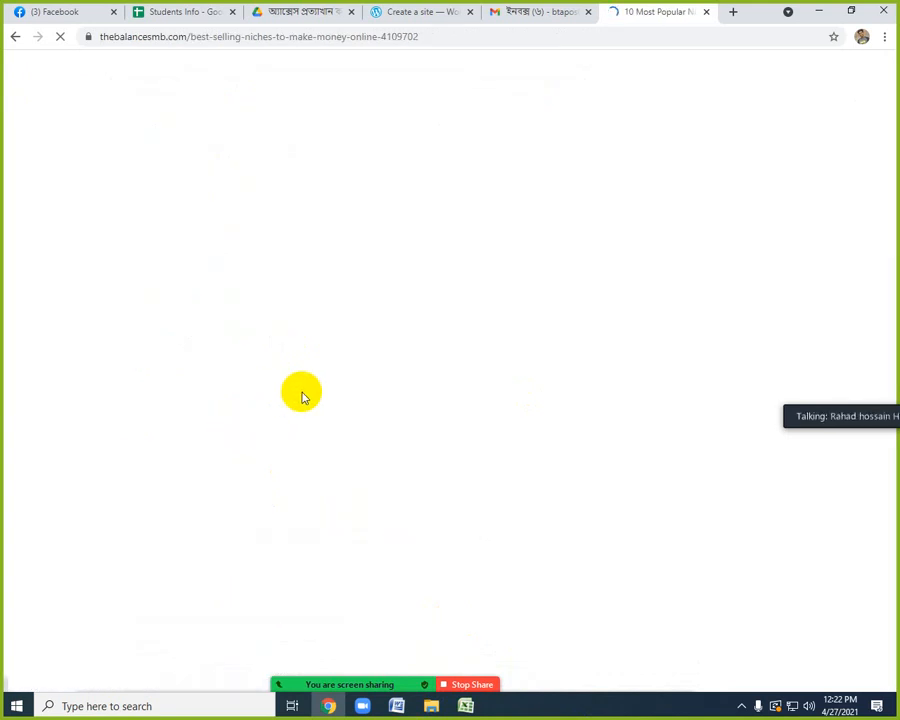
scroll(301, 396, "down", 10)
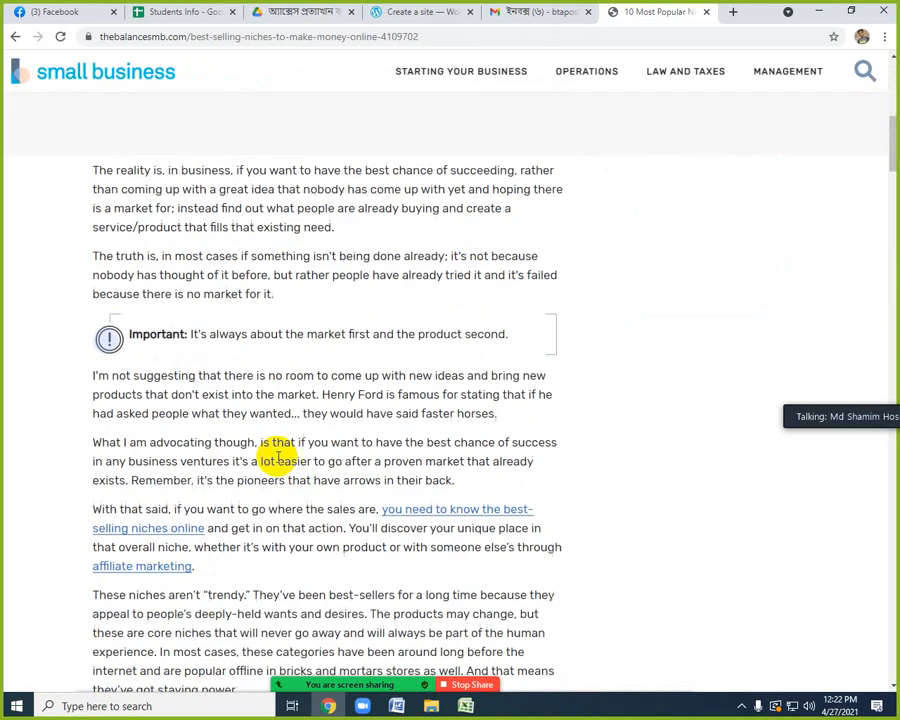
scroll(276, 453, "down", 5)
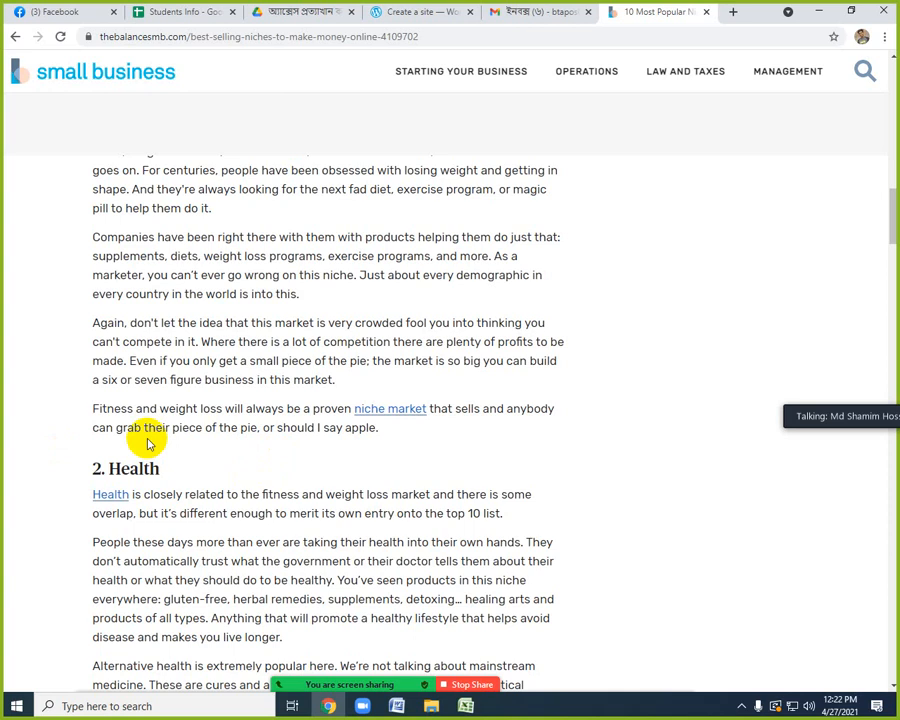
scroll(170, 440, "up", 1)
scroll(153, 403, "up", 2)
mouse_move(106, 406)
left_mouse_down()
mouse_move(302, 411)
mouse_move(286, 402)
left_mouse_up()
scroll(304, 444, "down", 5)
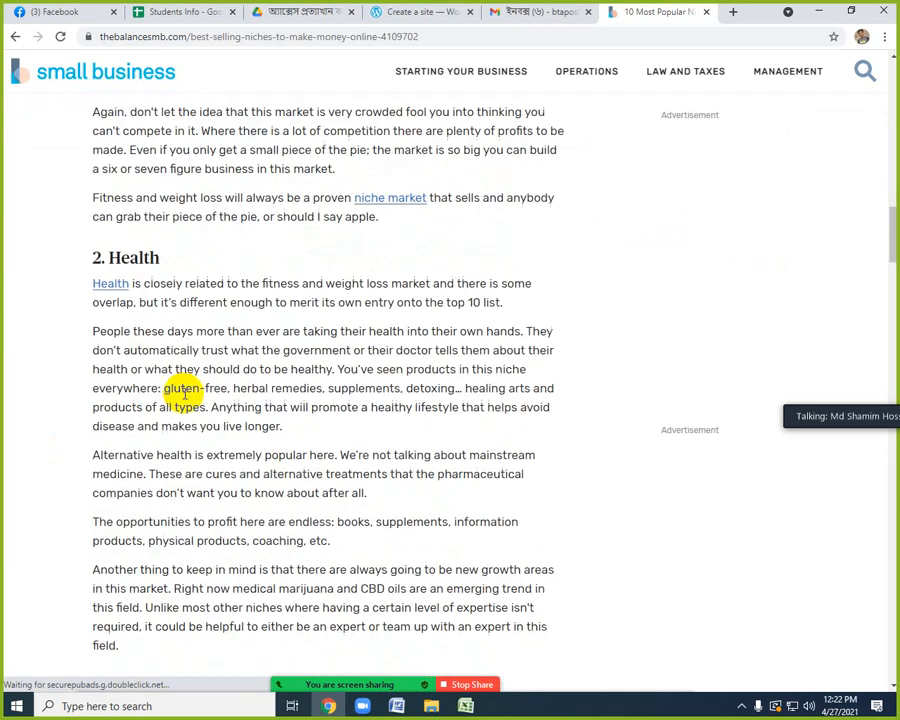
mouse_move(109, 256)
left_mouse_down()
mouse_move(149, 254)
mouse_move(203, 288)
left_mouse_up()
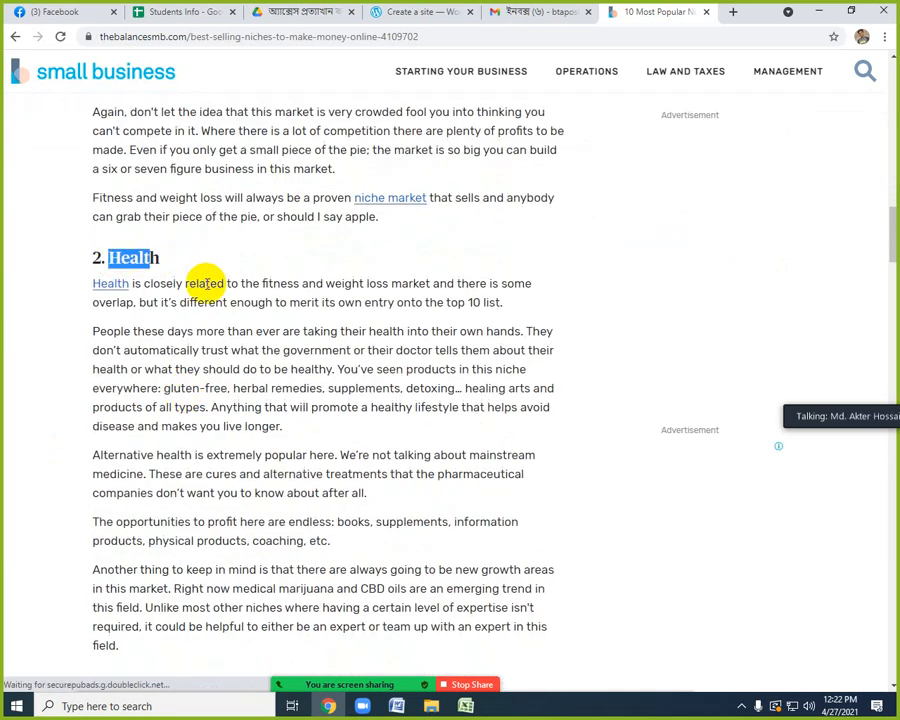
scroll(232, 443, "down", 2)
scroll(232, 443, "down", 1)
scroll(125, 480, "down", 3)
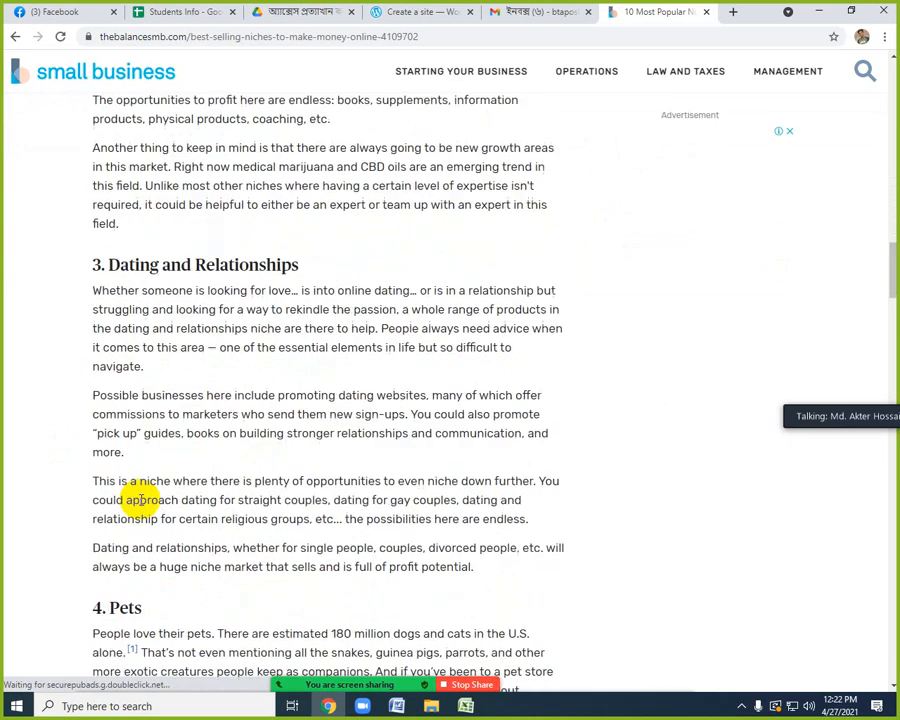
left_click_drag(110, 463, 168, 468)
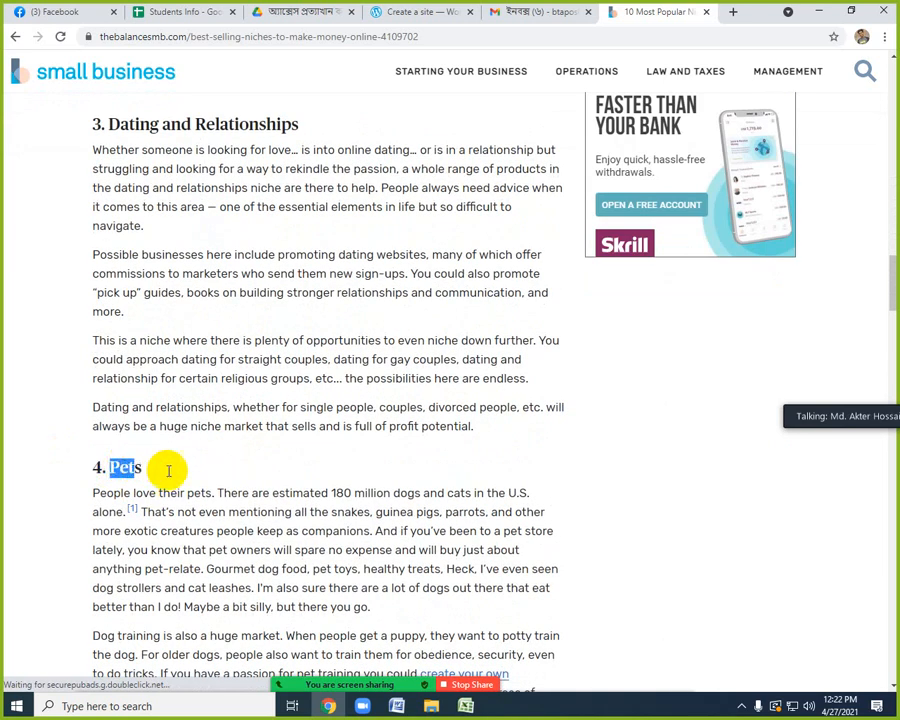
Return to the WordPress.com site setup and search for the domain name "edutechnewstudy".
left_click(411, 13)
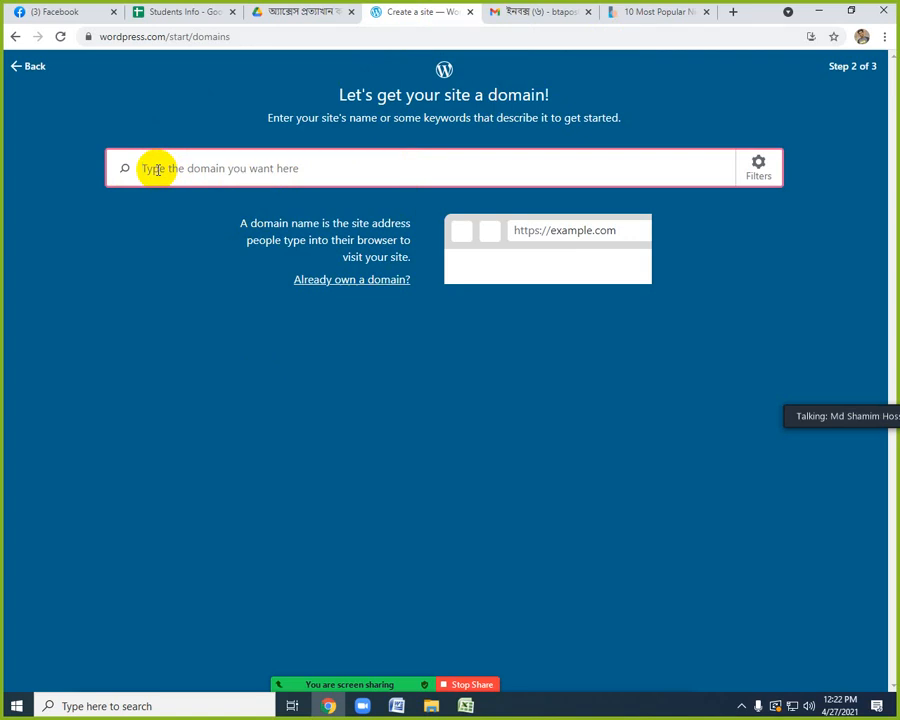
type("edu")
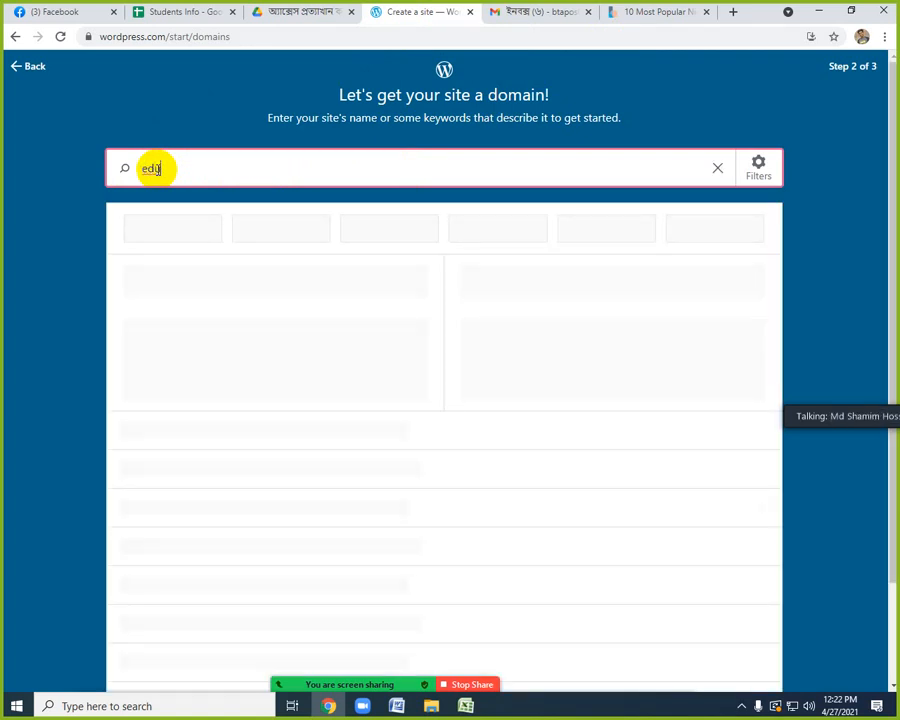
type("te")
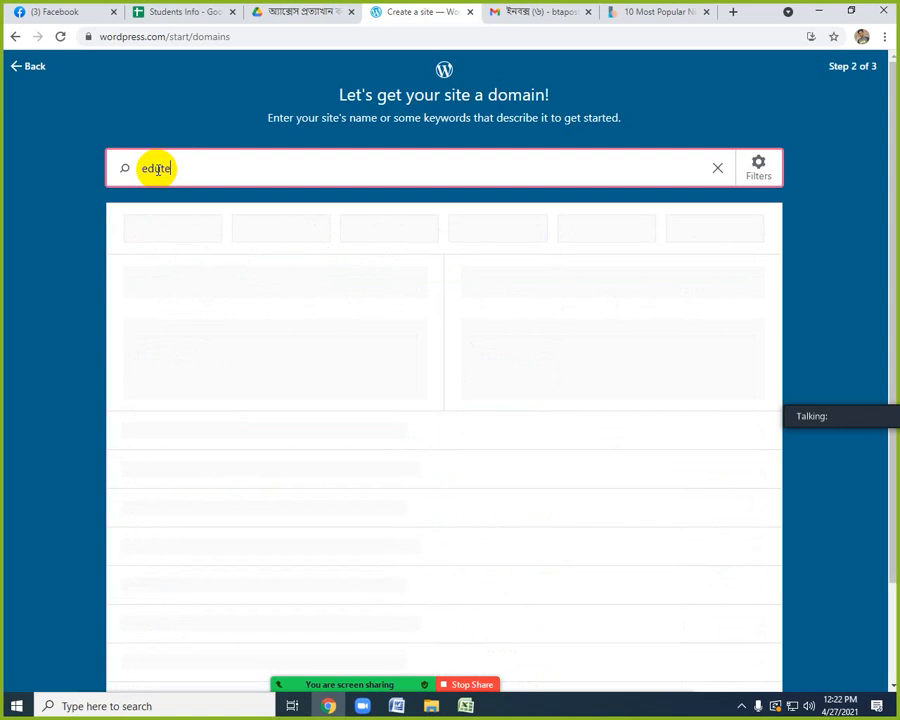
type("chnewstudy")
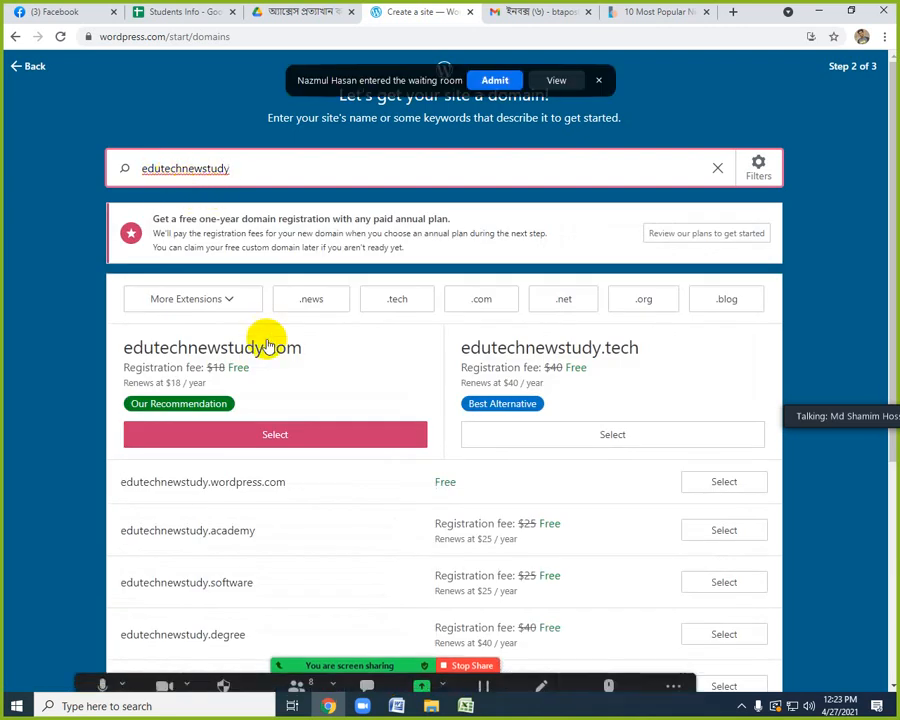
left_click(552, 80)
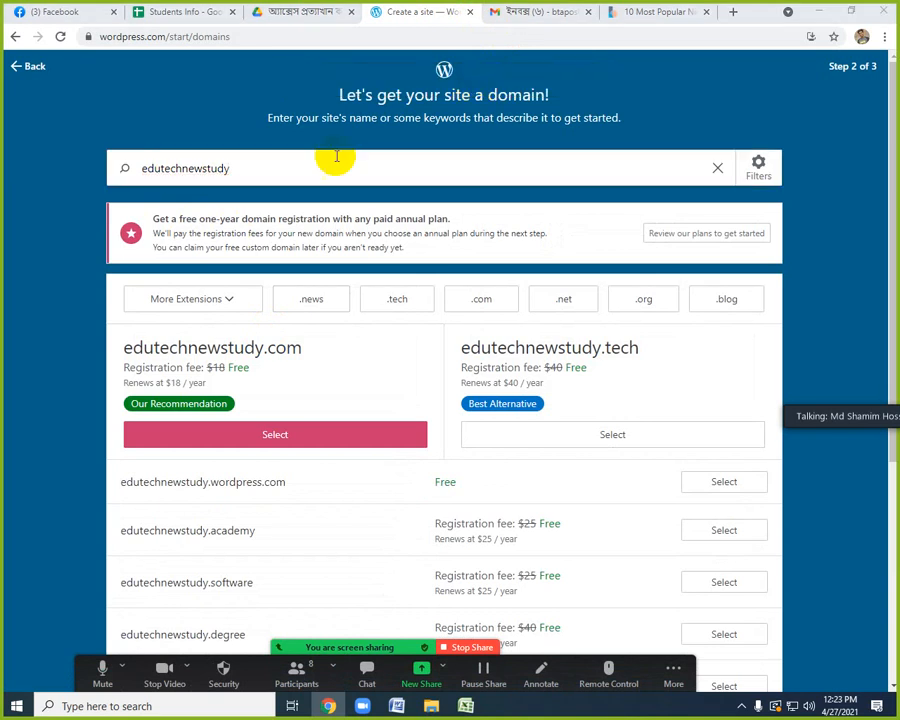
Change the domain search term to "edubdlearning".
left_click(249, 167)
key("BackSpace")
key("BackSpace")
key("BackSpace")
key("BackSpace")
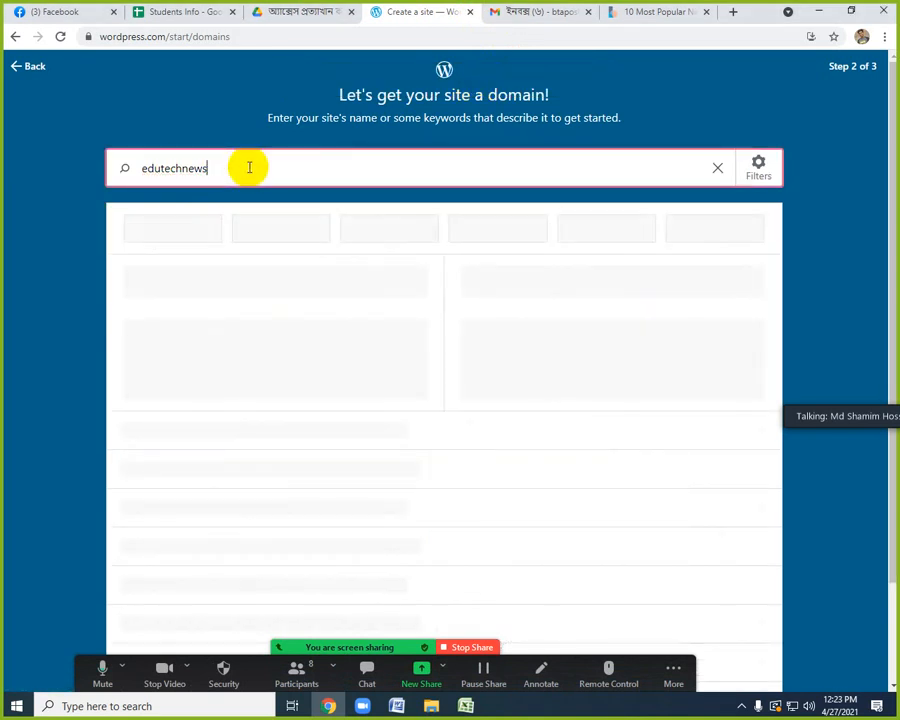
key("BackSpace")
key("BackSpace")
key("BackSpace")
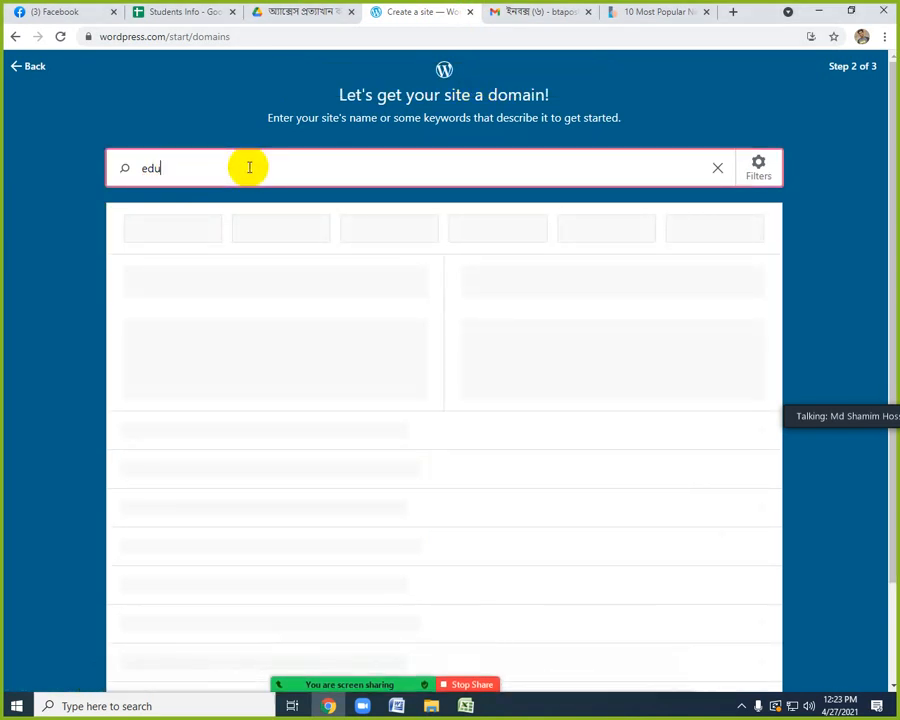
type("b")
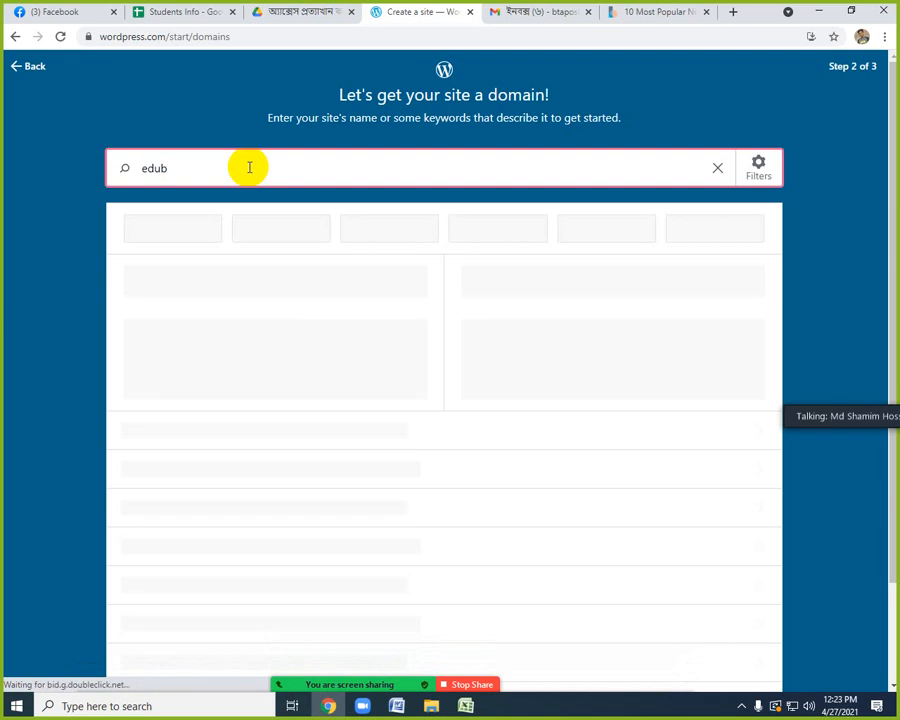
type("d")
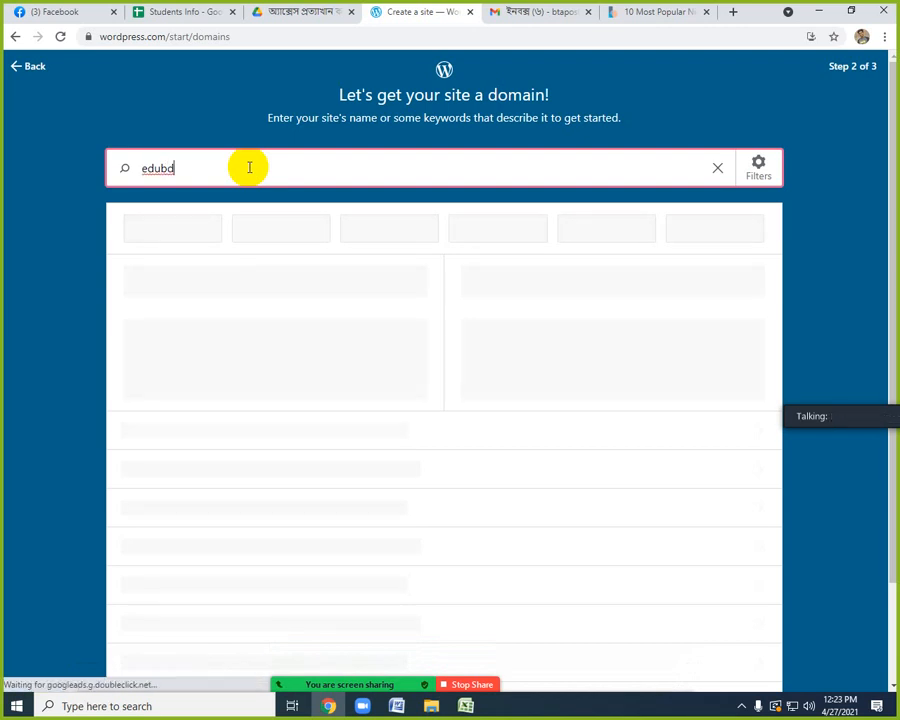
type("learning")
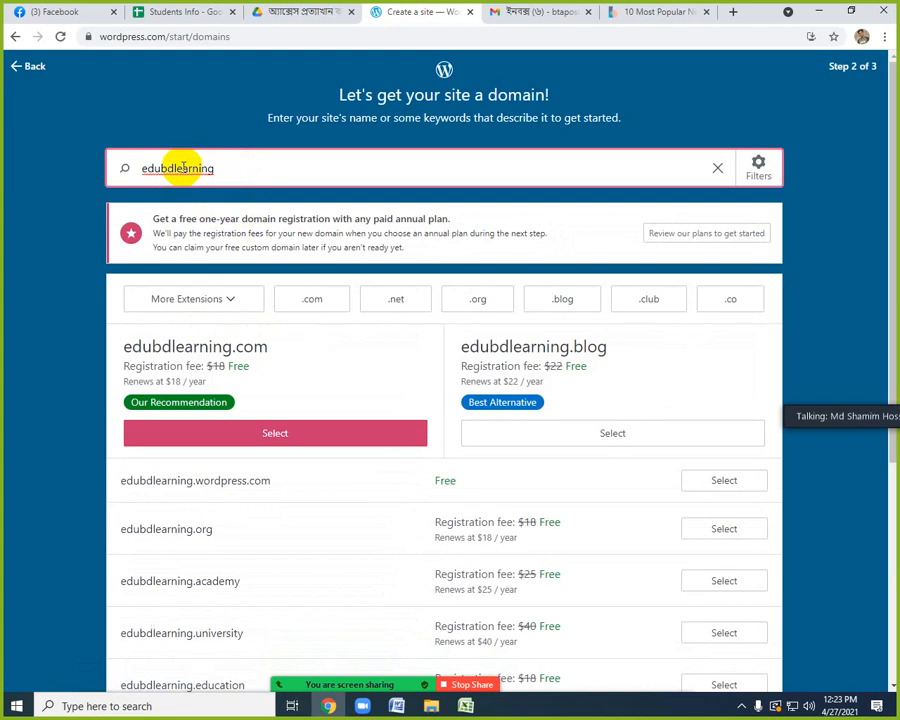
Review the suggested domains and select the free address edubdlearning.wordpress.com.
scroll(831, 294, "down", 5)
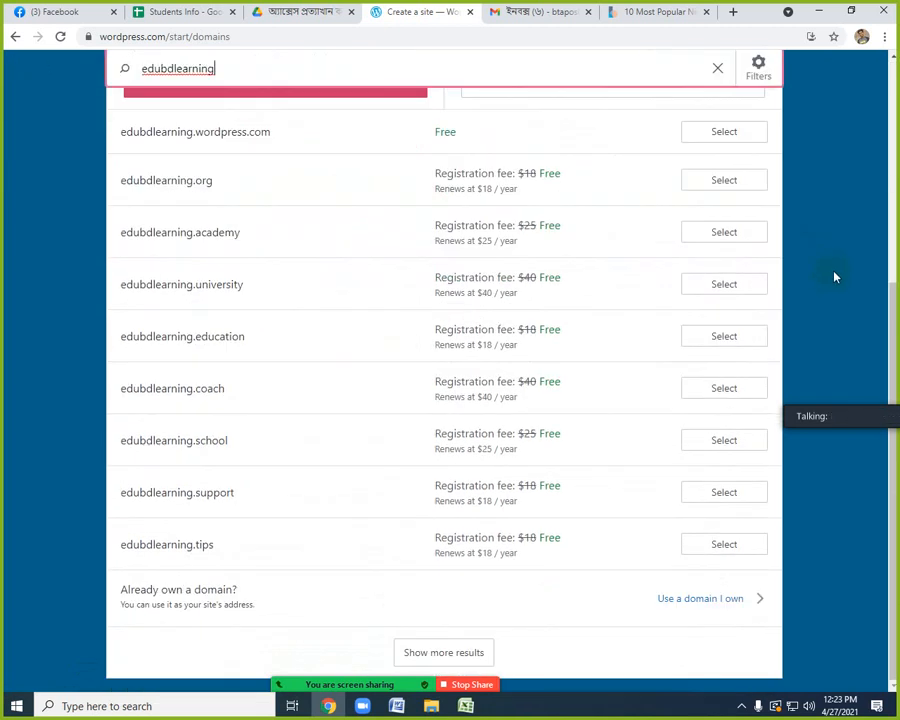
scroll(835, 273, "up", 3)
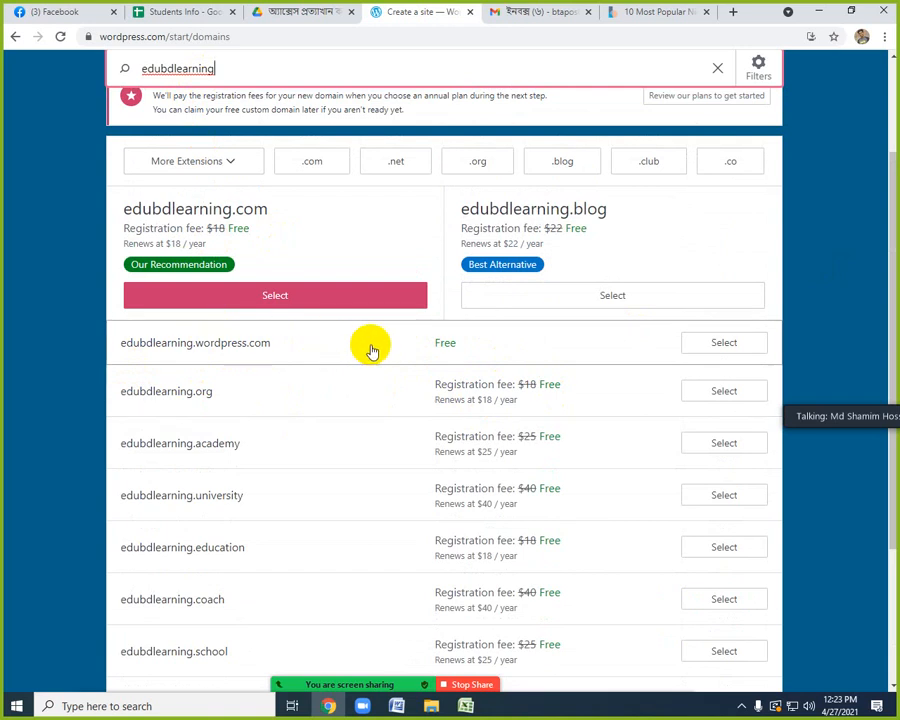
scroll(370, 350, "up", 1)
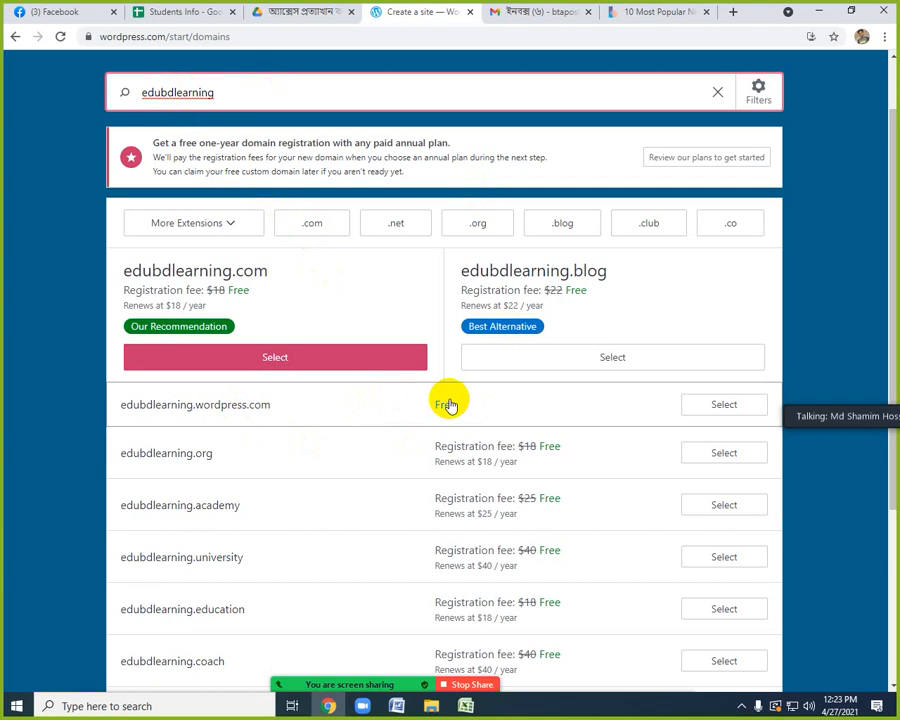
left_click(706, 408)
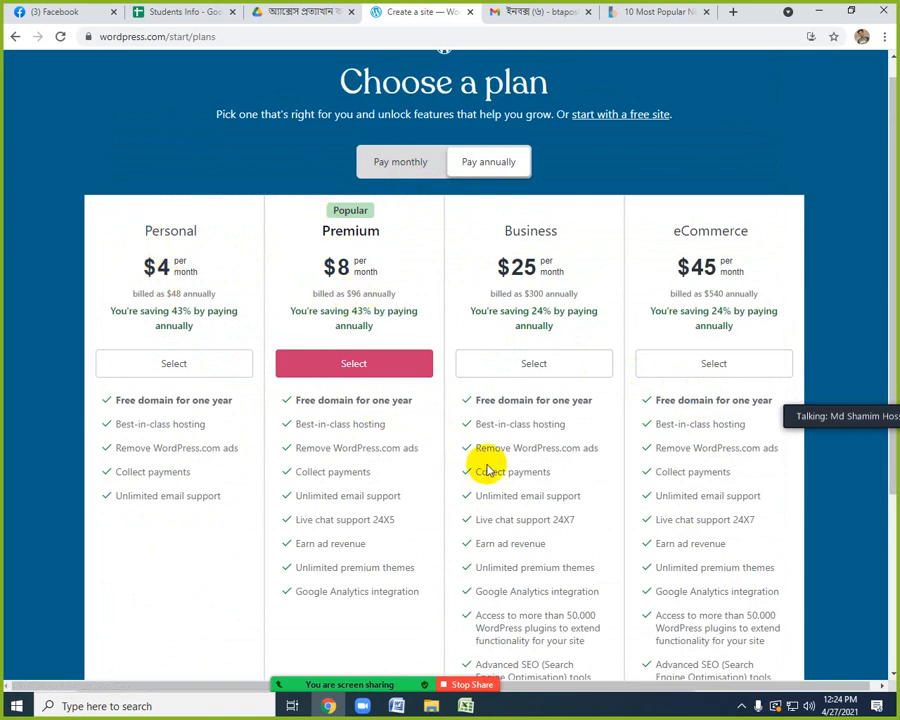
Compare the Personal, Premium, Business and eCommerce plans and choose to start with a free site.
scroll(530, 490, "down", 3)
scroll(536, 495, "up", 2)
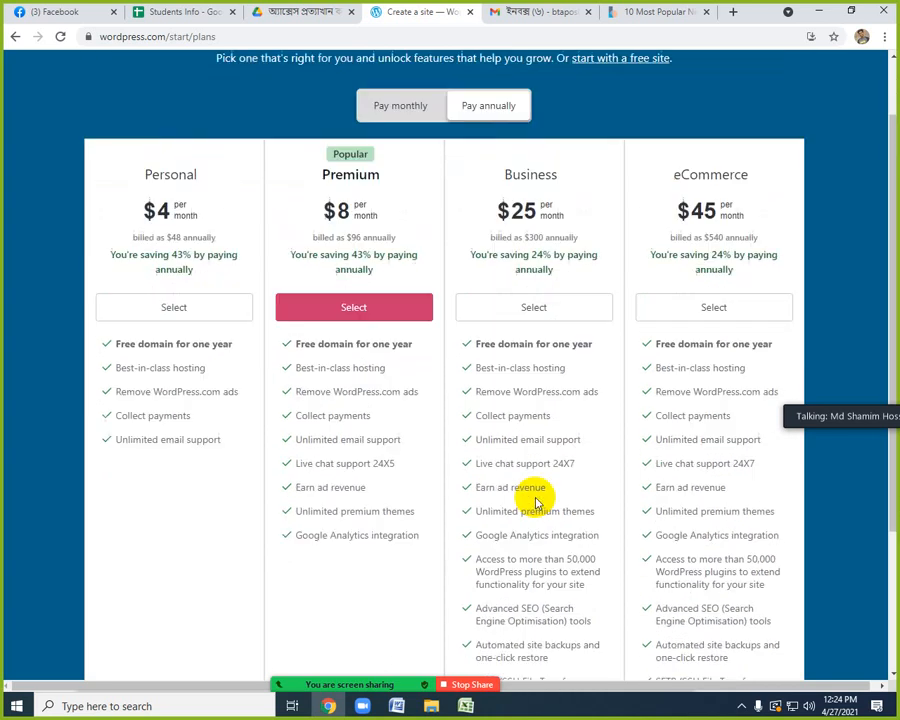
scroll(536, 500, "up", 1)
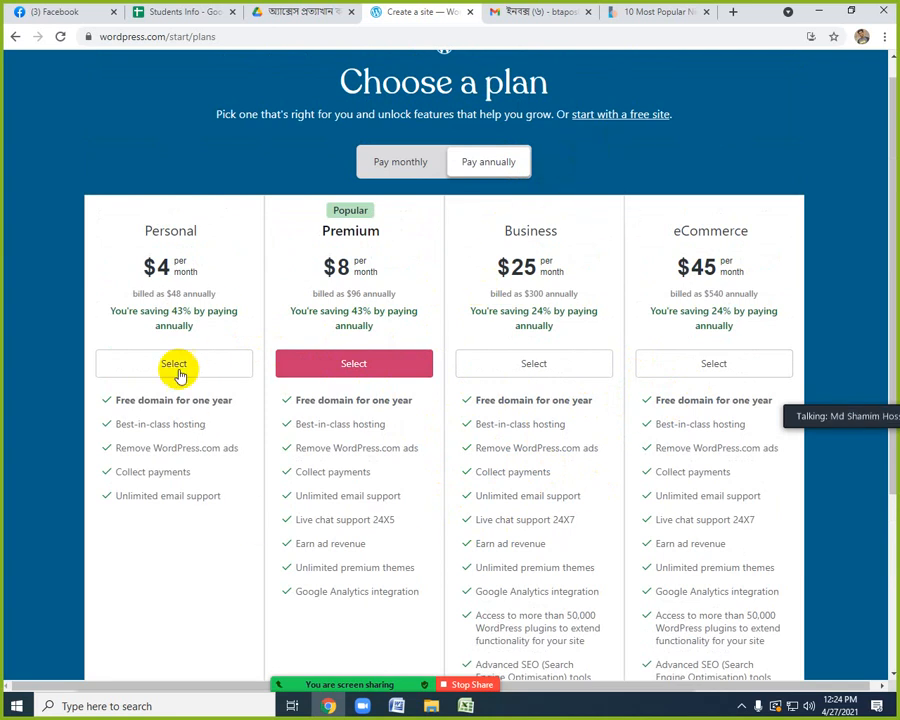
scroll(815, 527, "down", 2)
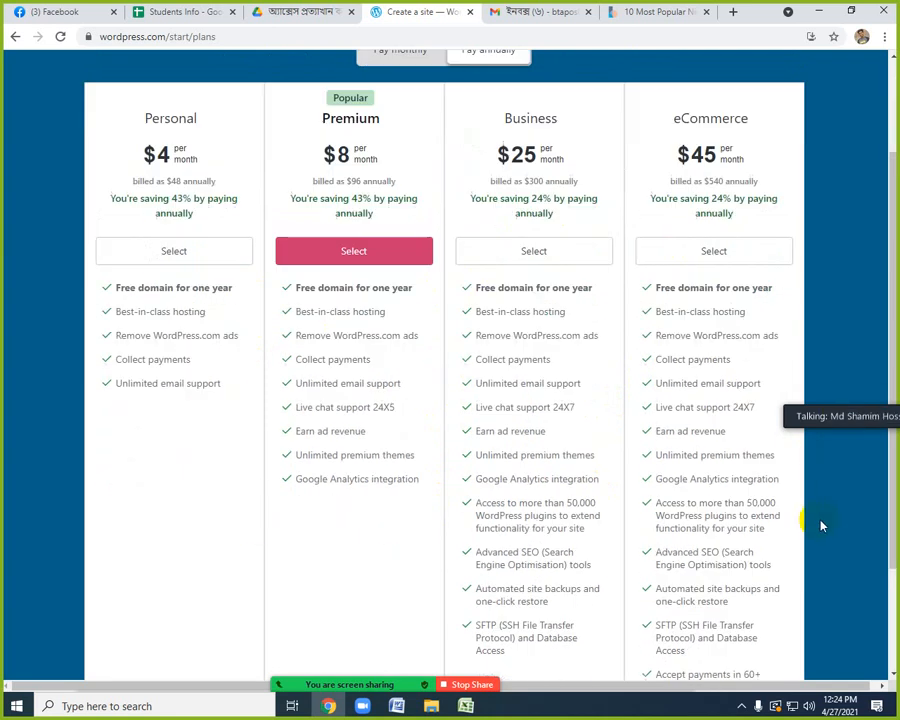
scroll(822, 522, "up", 2)
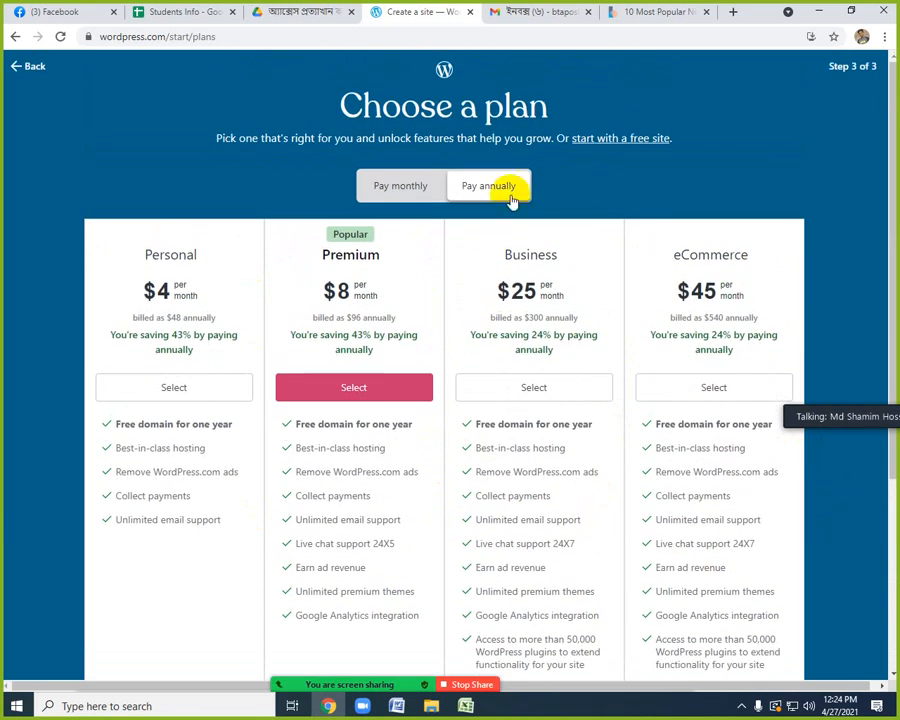
left_click(609, 139)
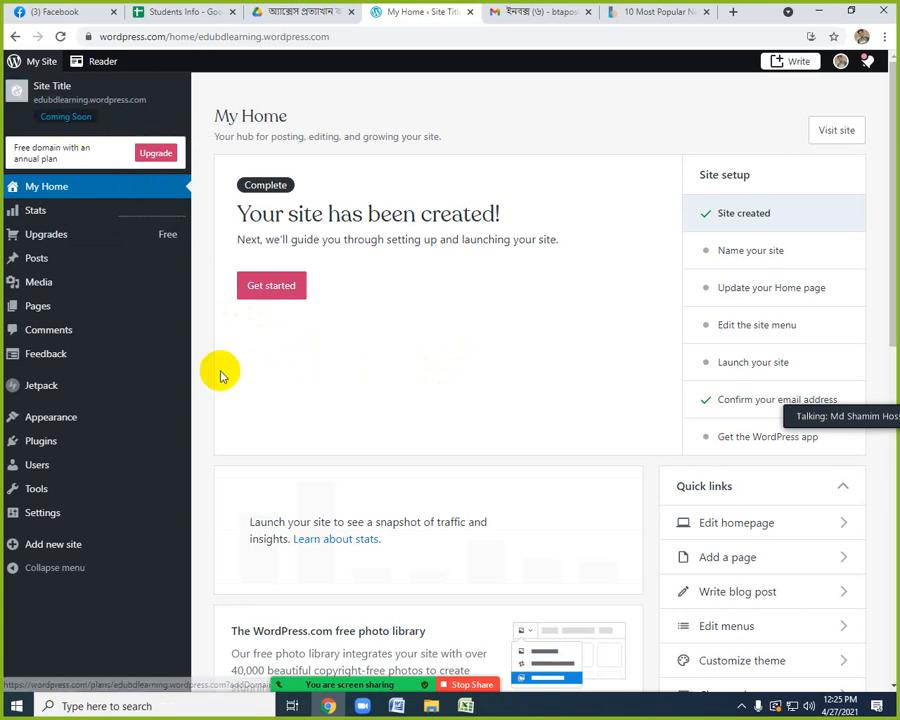
In the site's general settings, enter the title "One Direction It institute" and the tagline "Best Freelancing Training Institute".
left_click(40, 520)
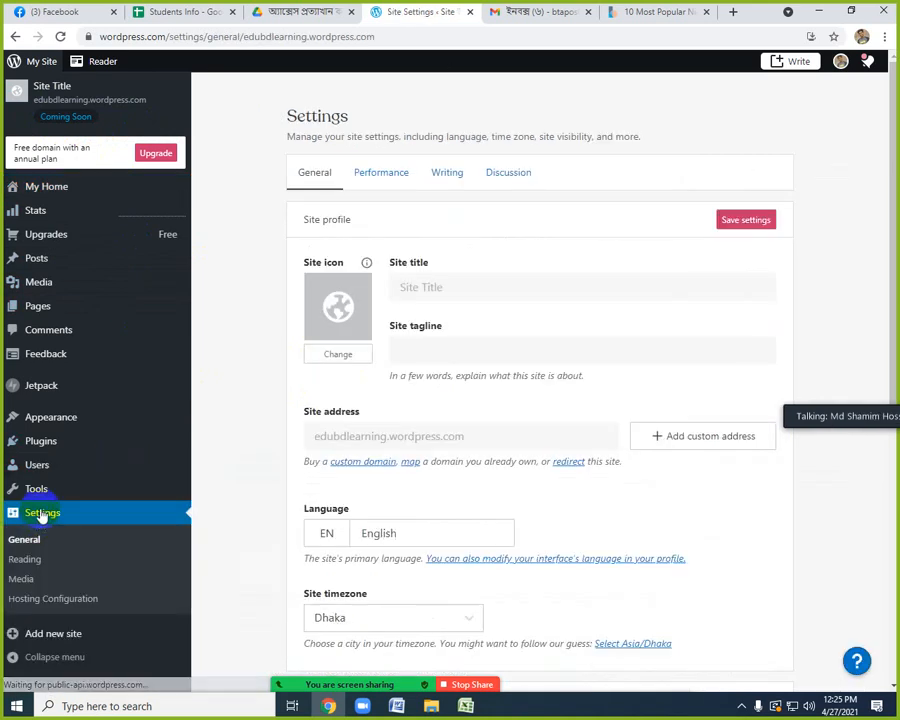
left_click(441, 288)
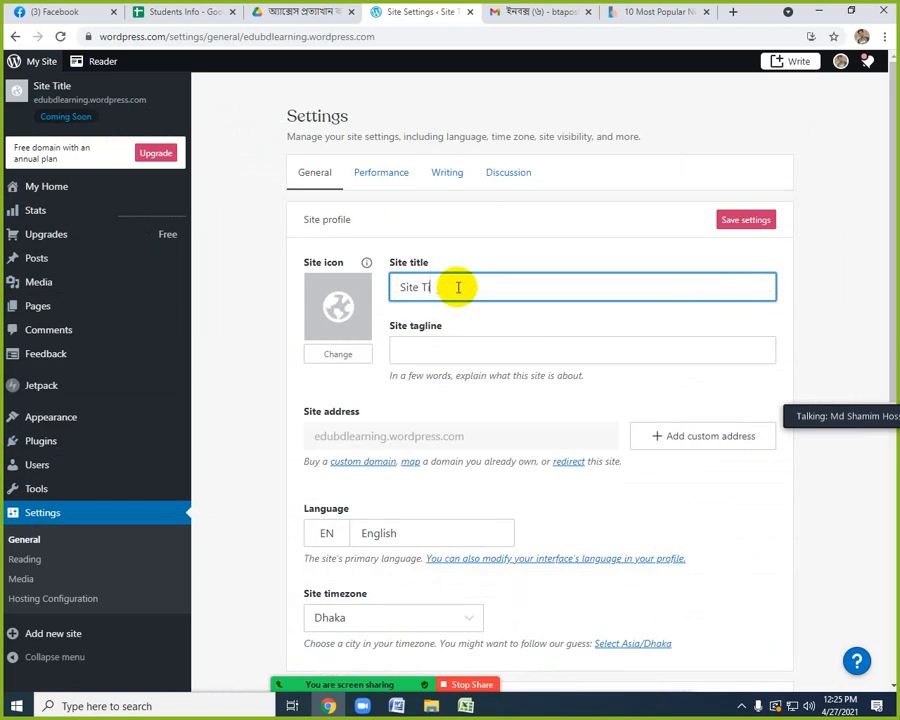
type("Bes")
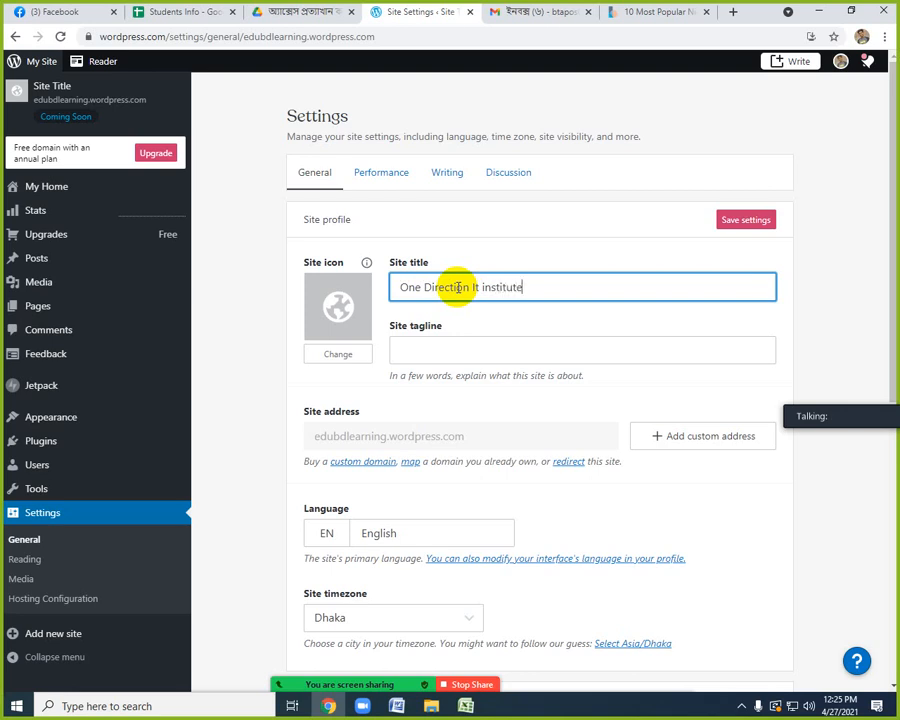
left_click(436, 344)
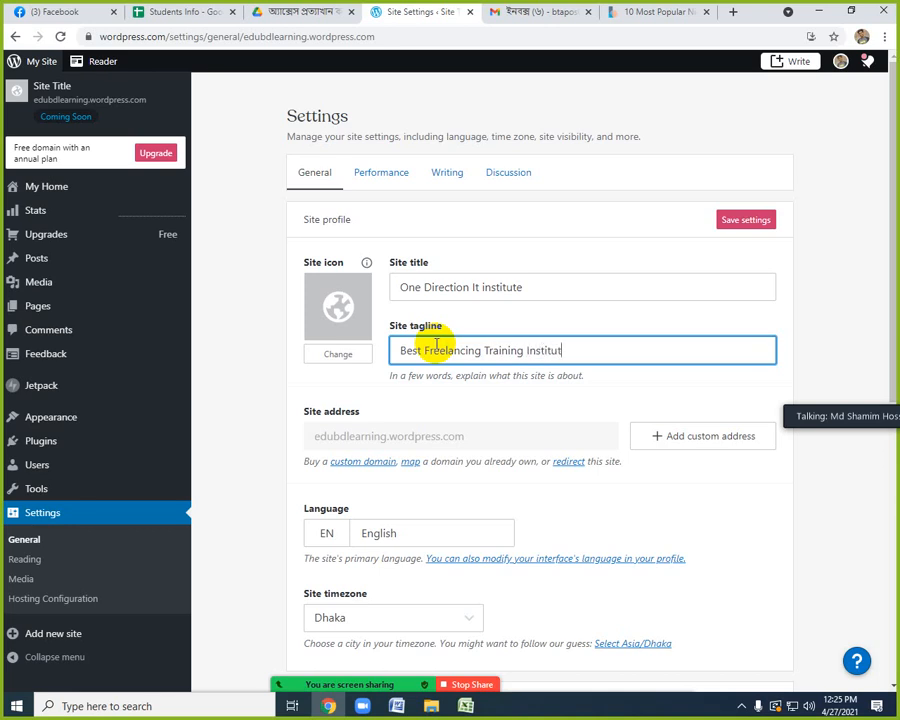
left_click(524, 398)
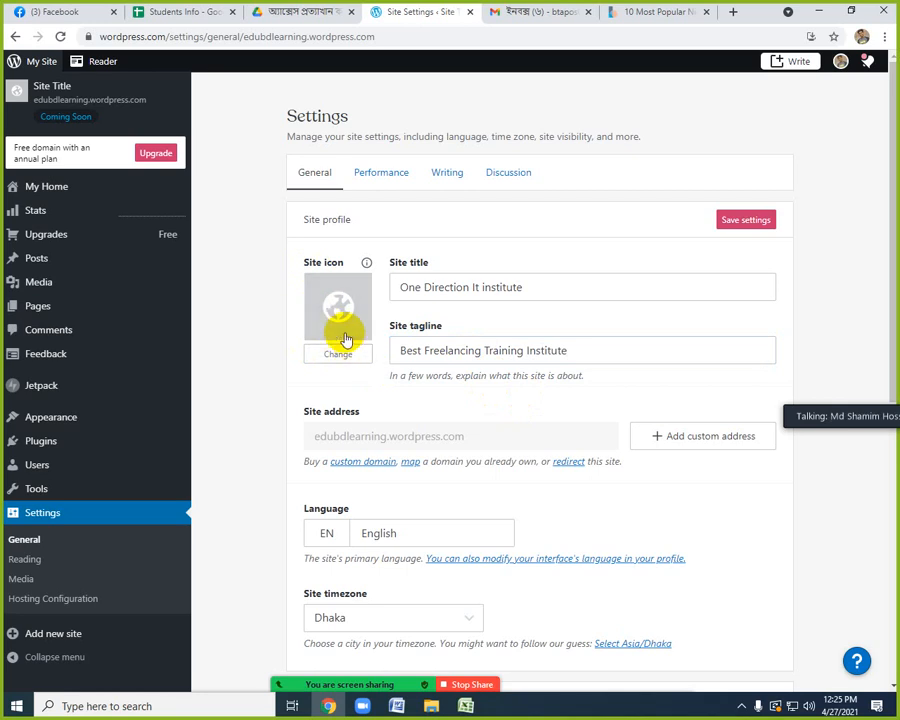
Start launching the site from its general settings and leave the page without saving the title and tagline changes.
scroll(507, 405, "down", 3)
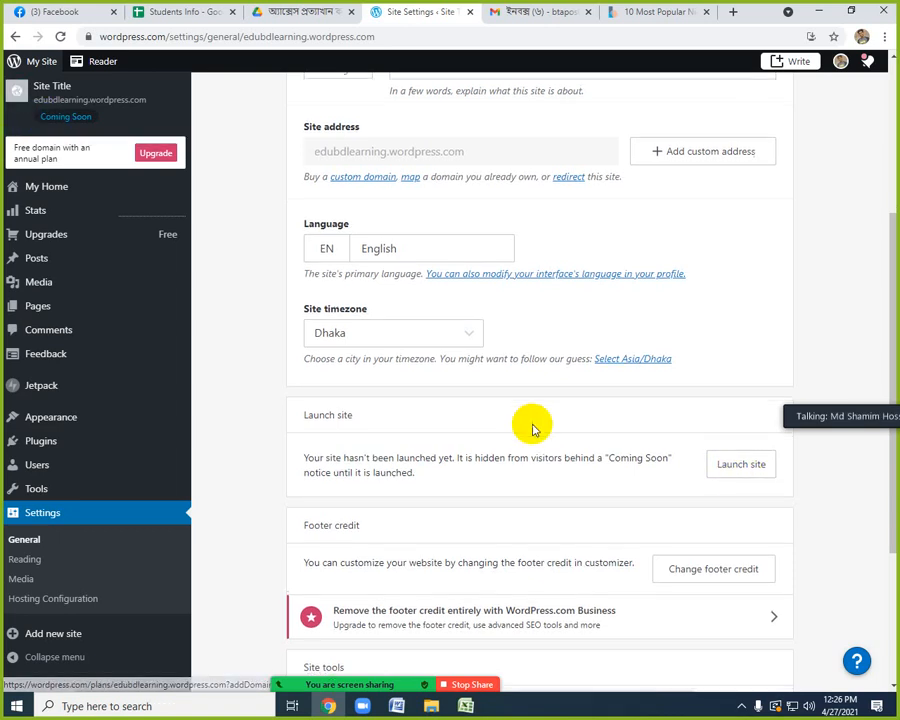
scroll(530, 424, "down", 2)
scroll(532, 425, "up", 1)
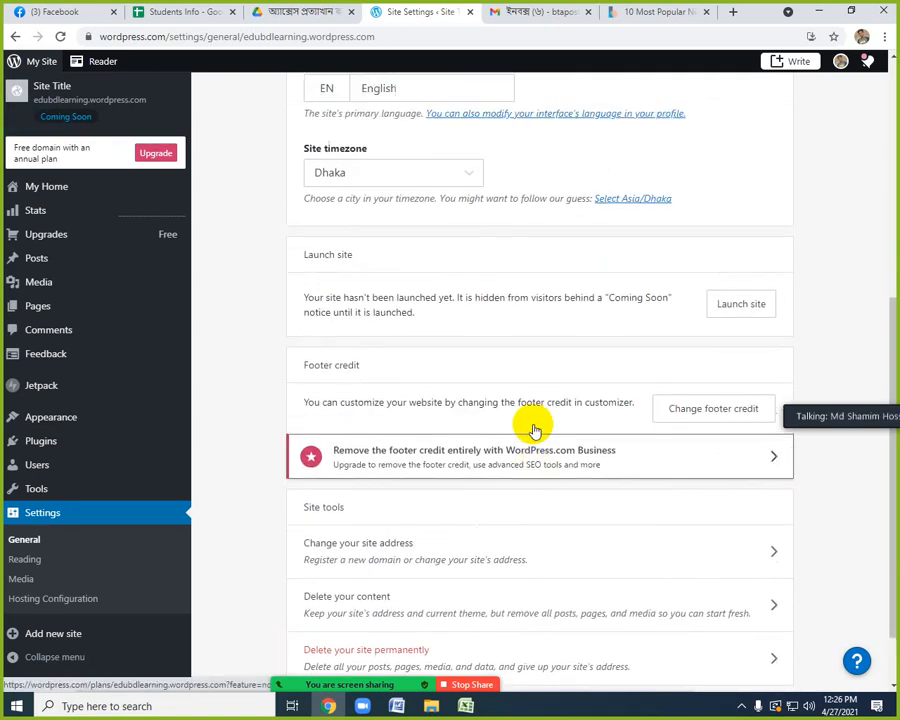
scroll(492, 340, "up", 1)
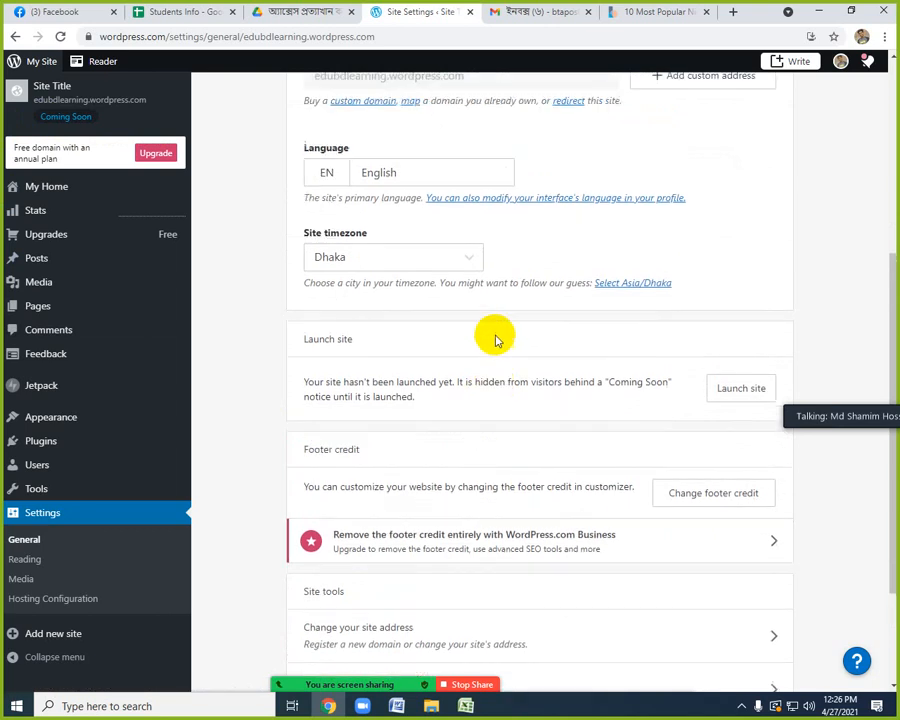
left_click(731, 404)
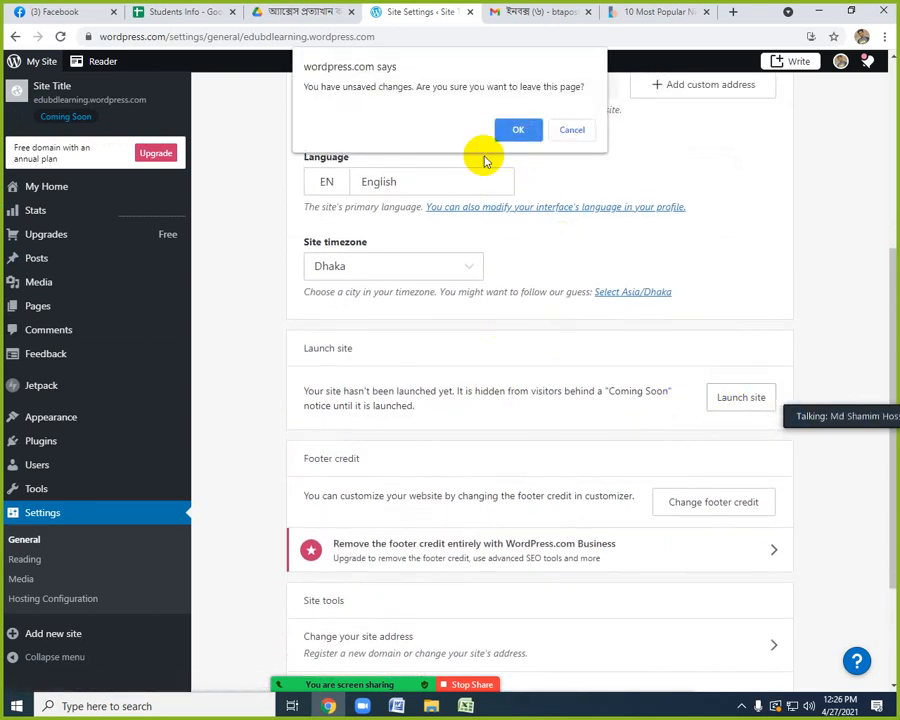
left_click(518, 130)
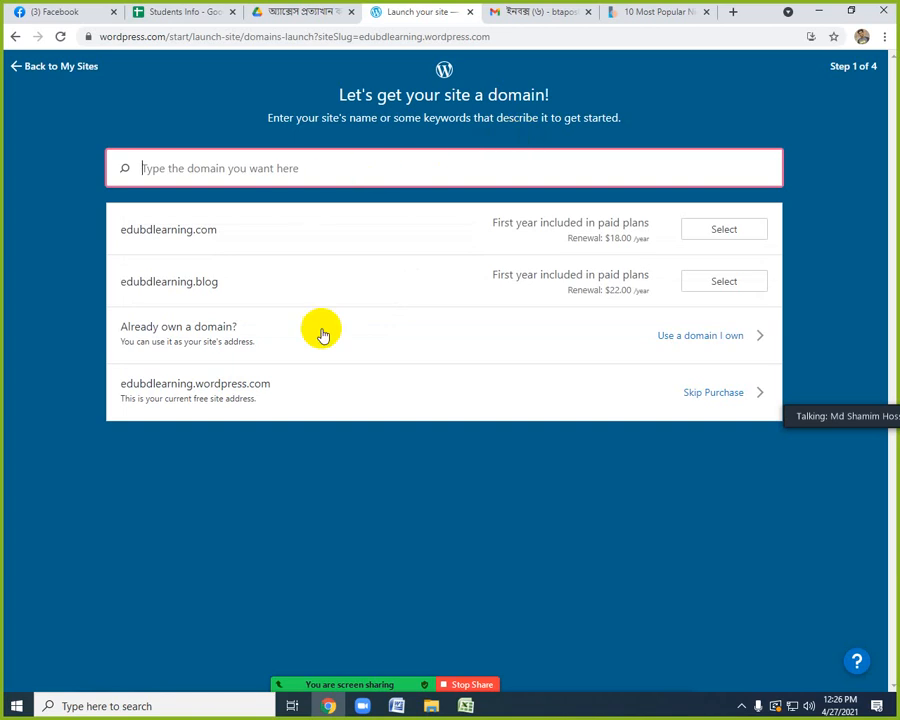
Skip the domain purchase, start with a free site and decline the custom domain to keep edubdlearning.wordpress.com.
left_click(705, 397)
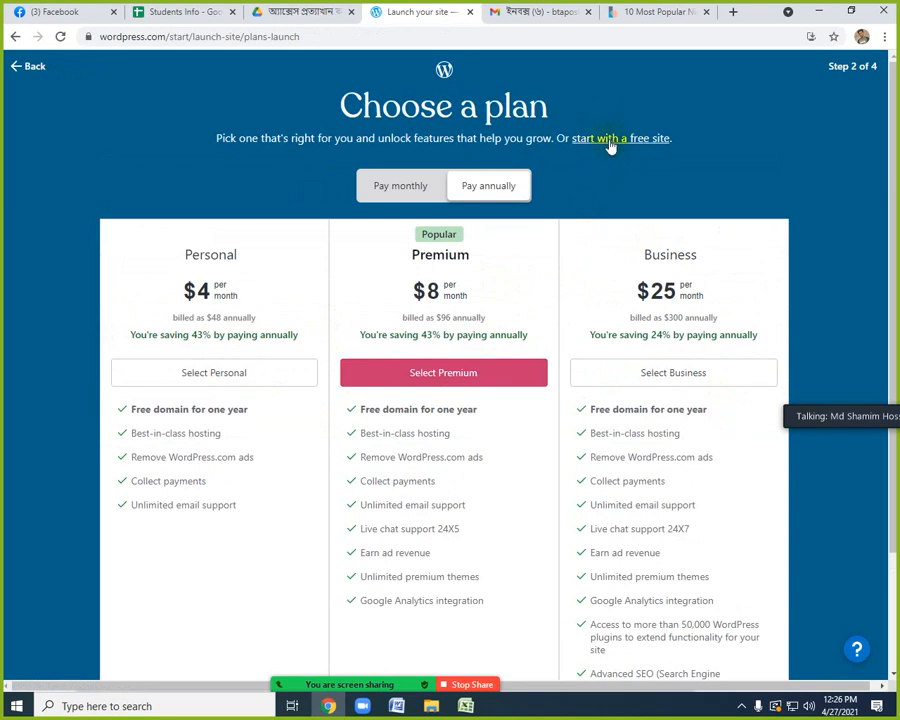
left_click(610, 143)
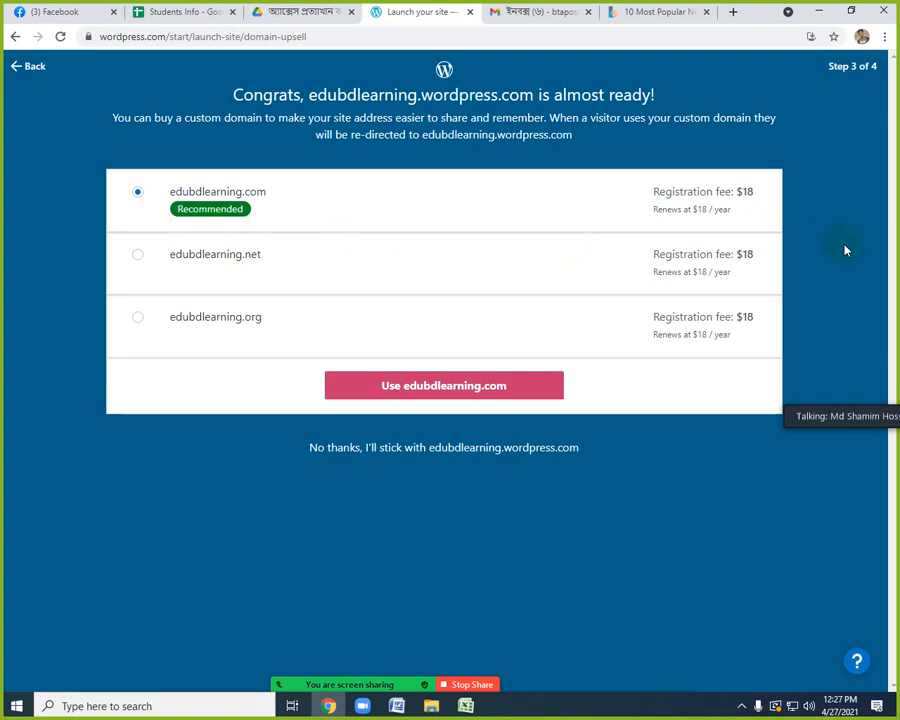
left_click(382, 449)
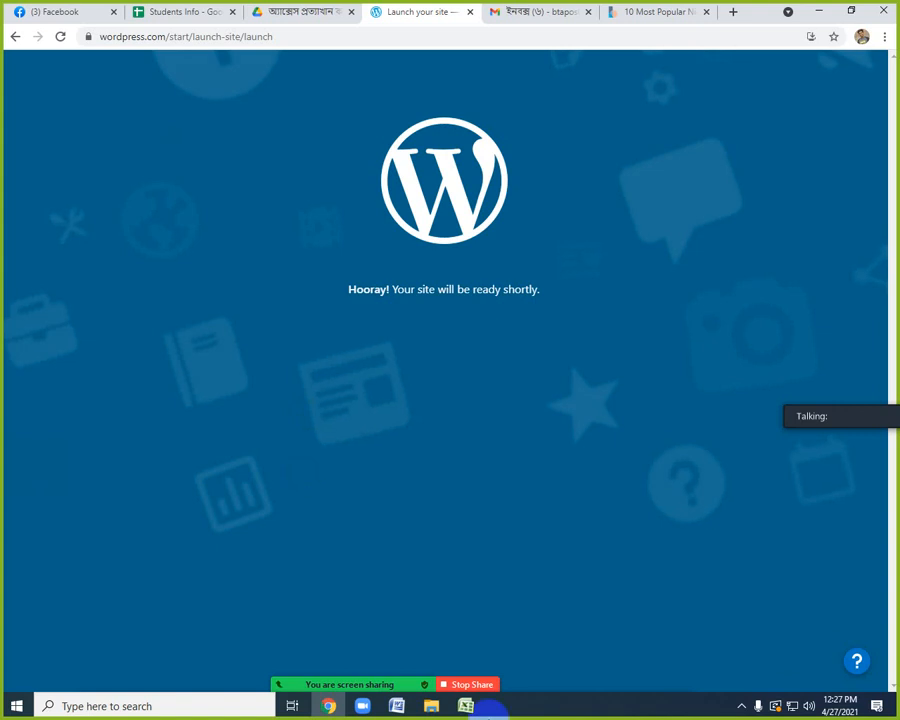
left_click(748, 710)
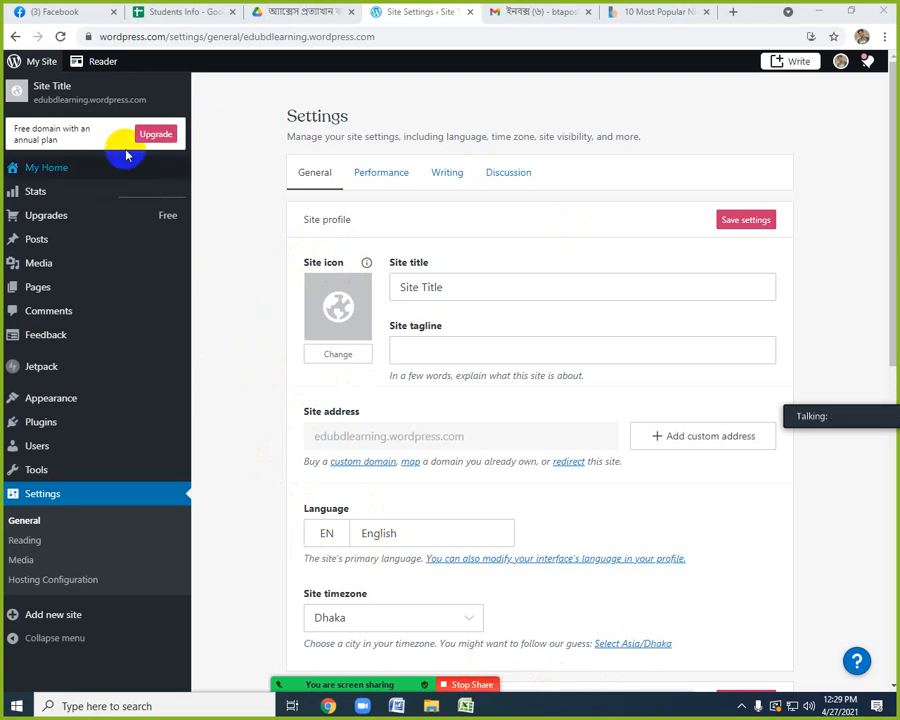
Preview the launched site, return to its general settings and check the privacy options.
left_click(33, 95)
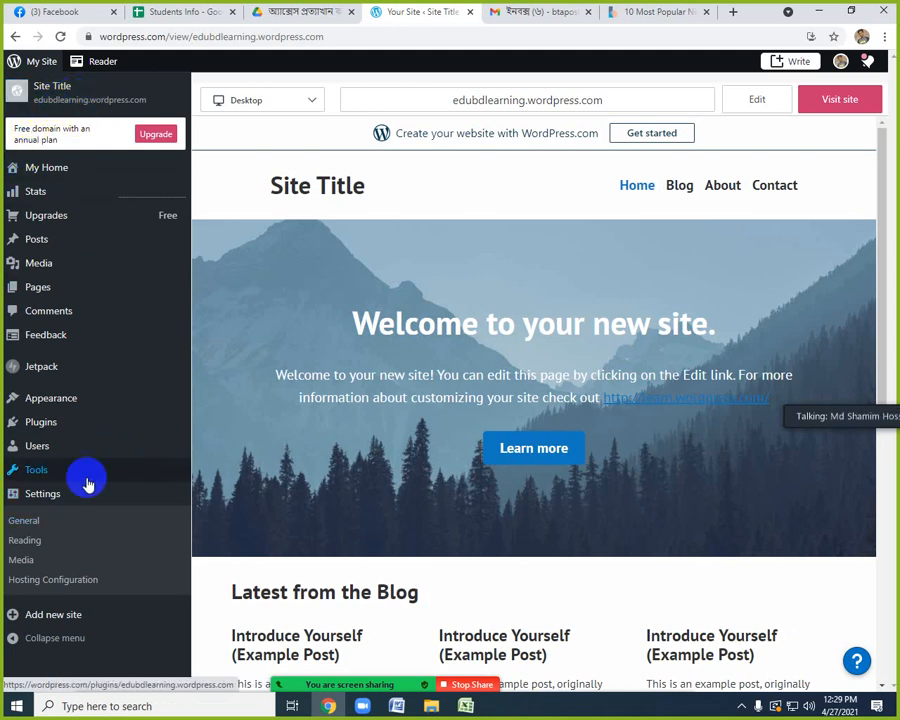
left_click(43, 495)
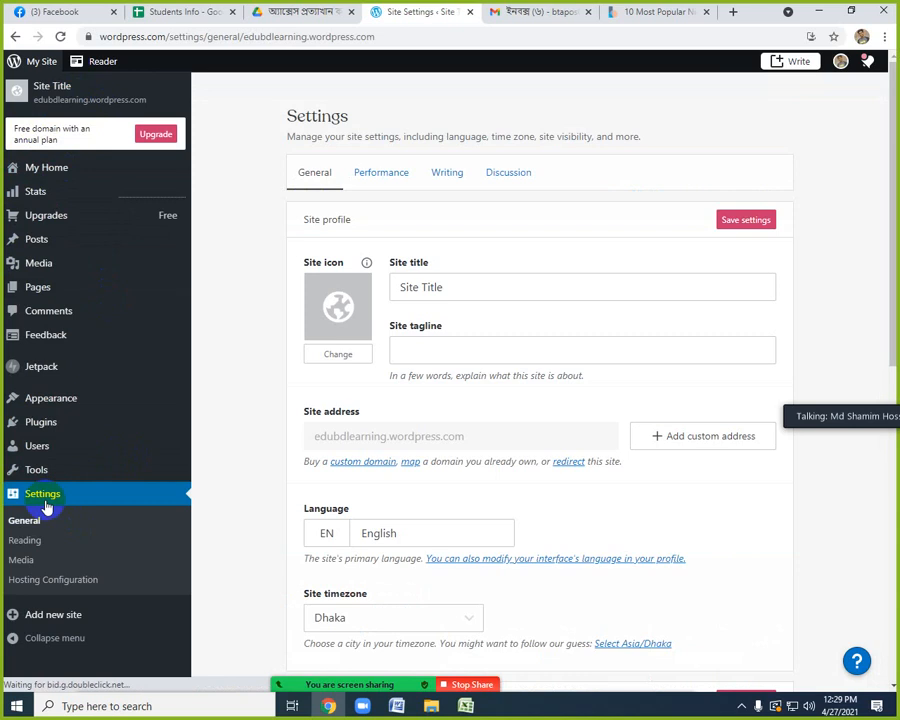
scroll(538, 438, "down", 3)
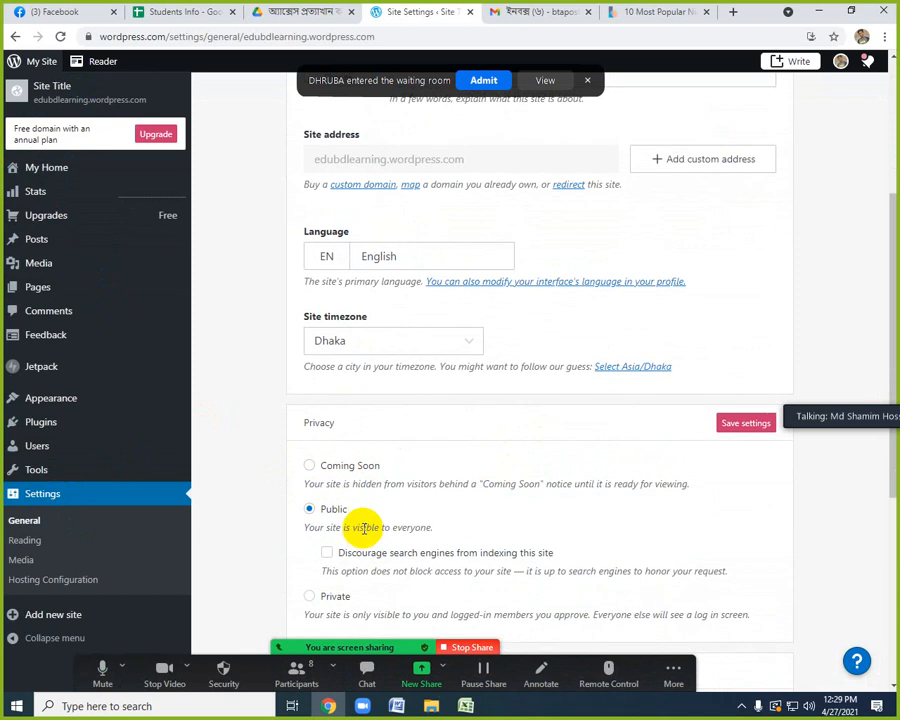
scroll(450, 190, "up", 2)
left_click(484, 80)
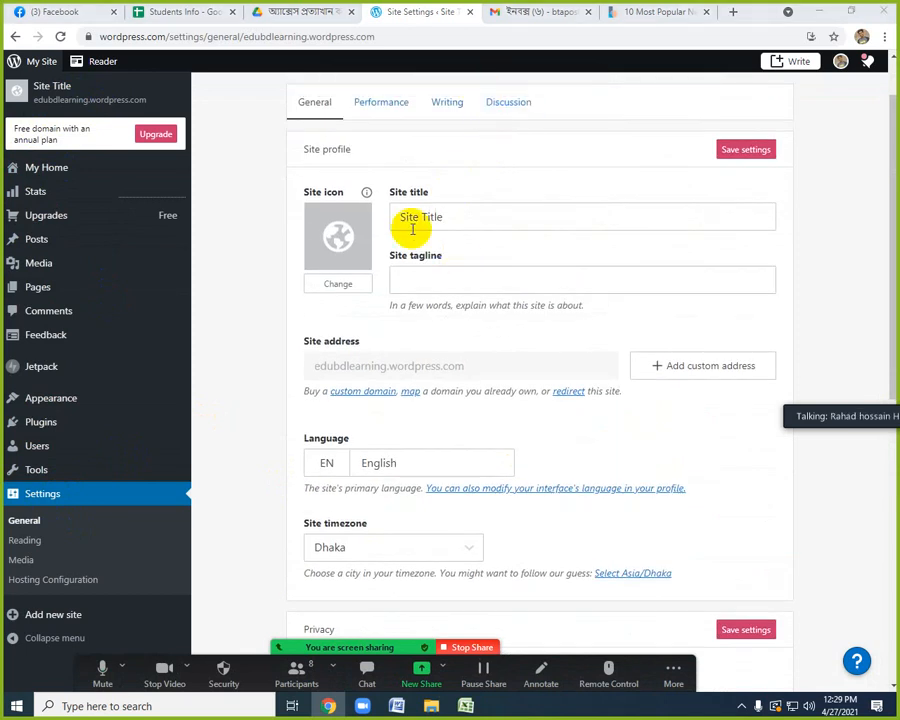
Set the site title to "One Direction It institute" and the tagline to "Best Freelancing Training Institute", and save the site profile.
left_click(412, 217)
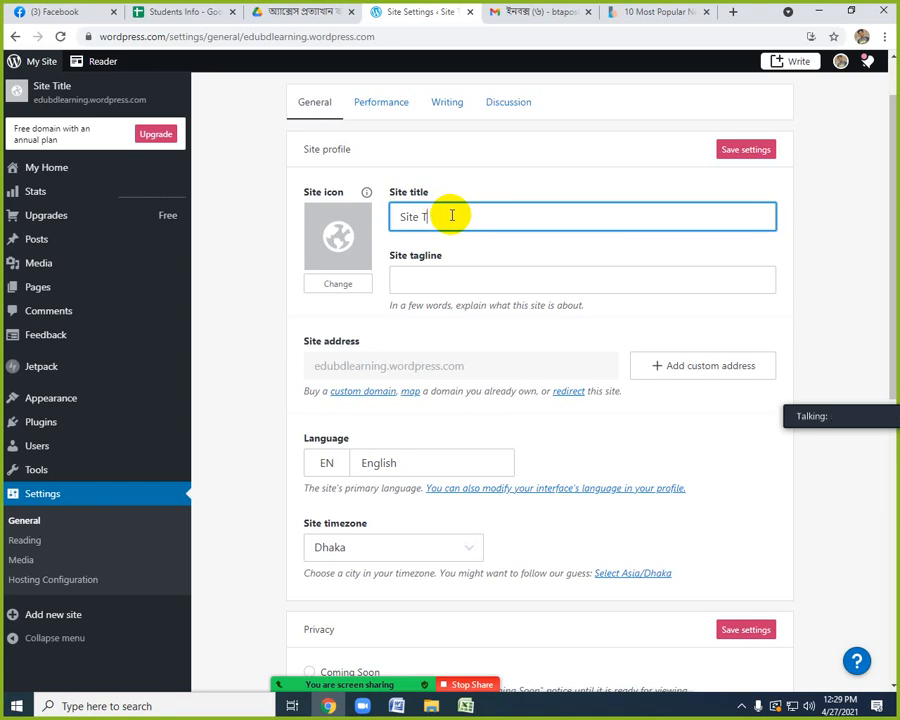
type("ONe")
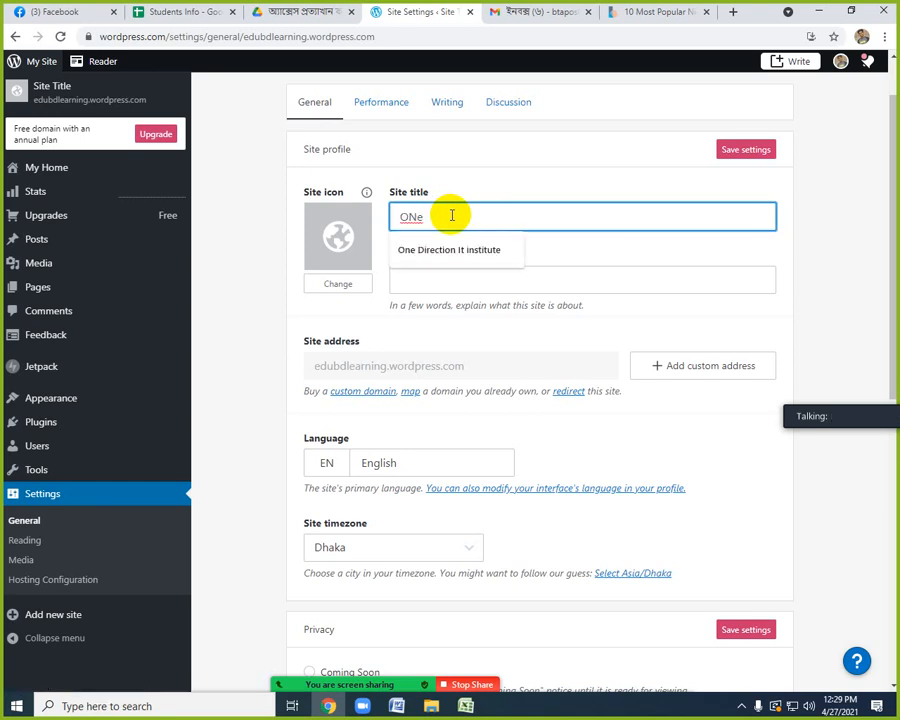
left_click(461, 252)
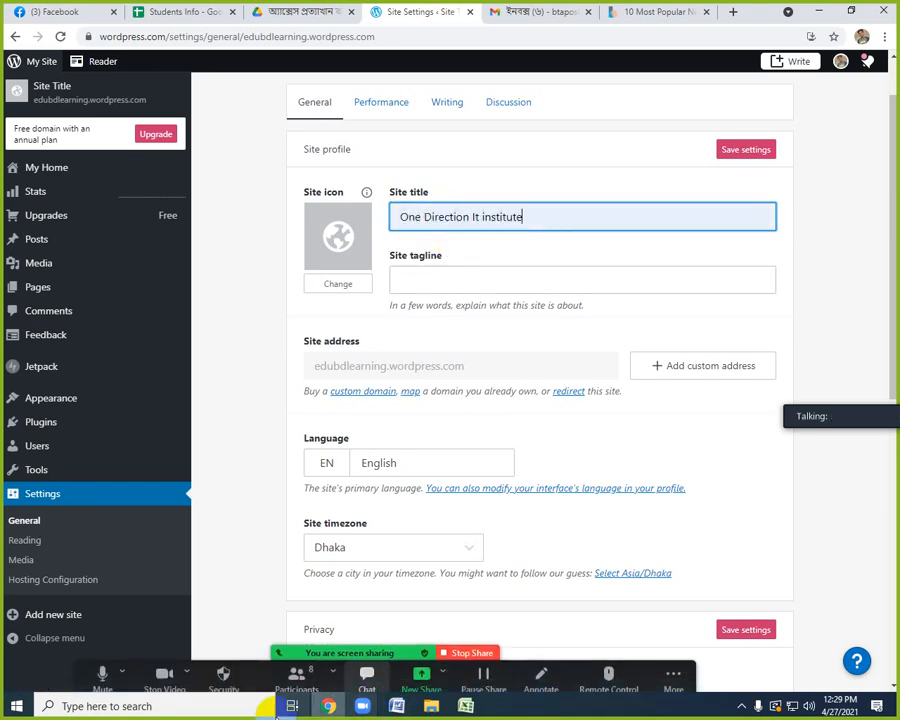
left_click(296, 684)
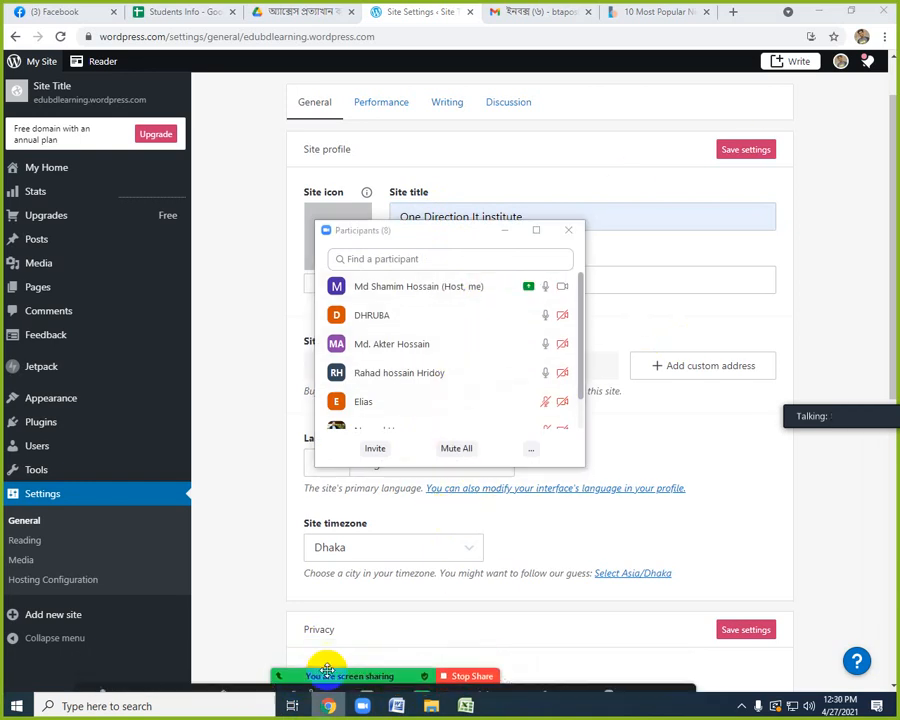
left_click(503, 233)
left_click(428, 282)
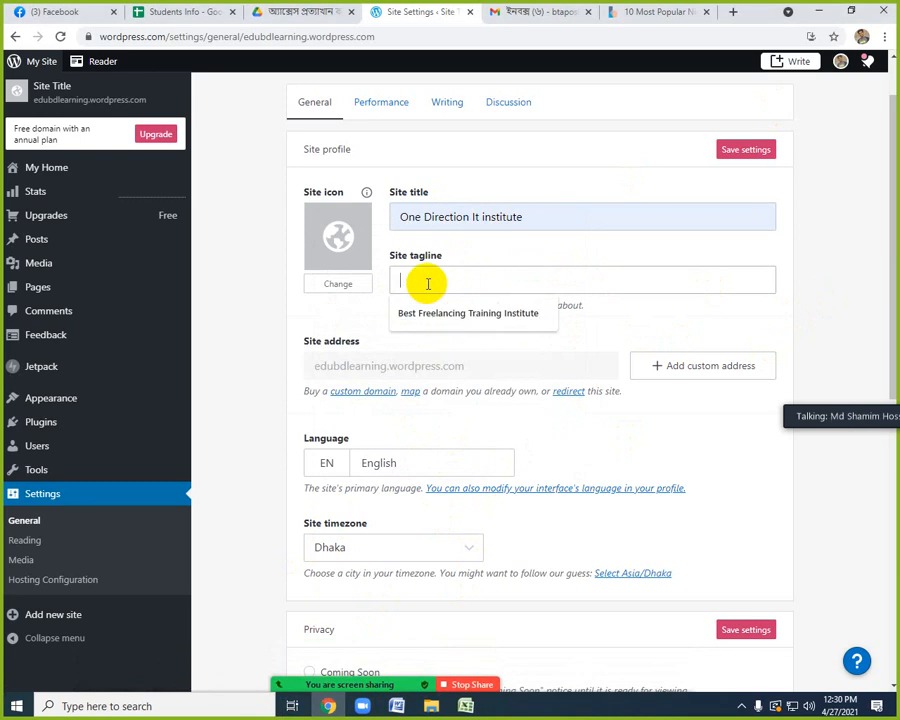
left_click(450, 313)
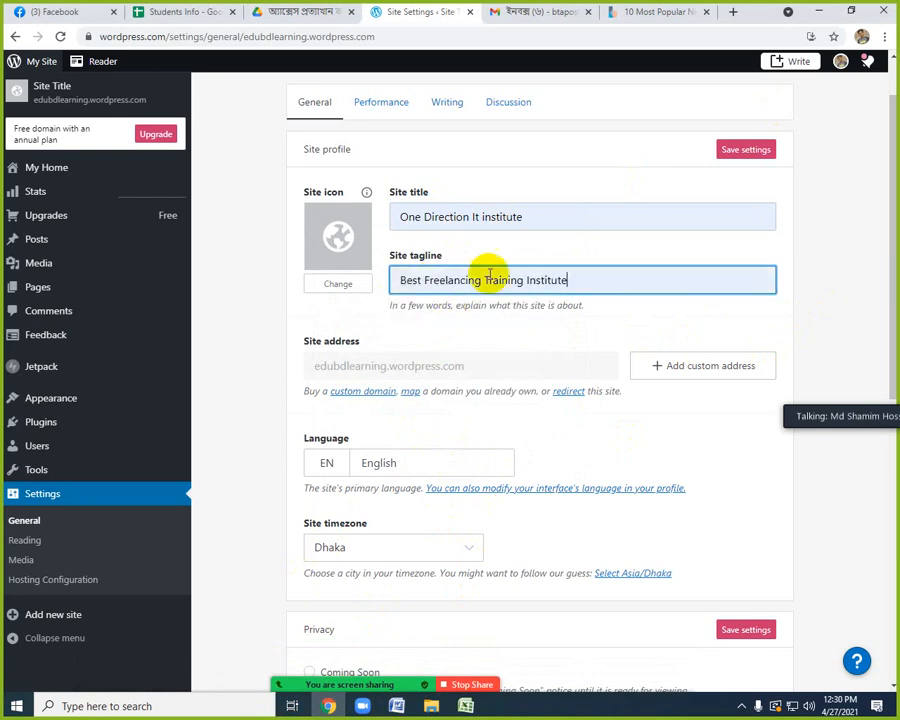
left_click(740, 152)
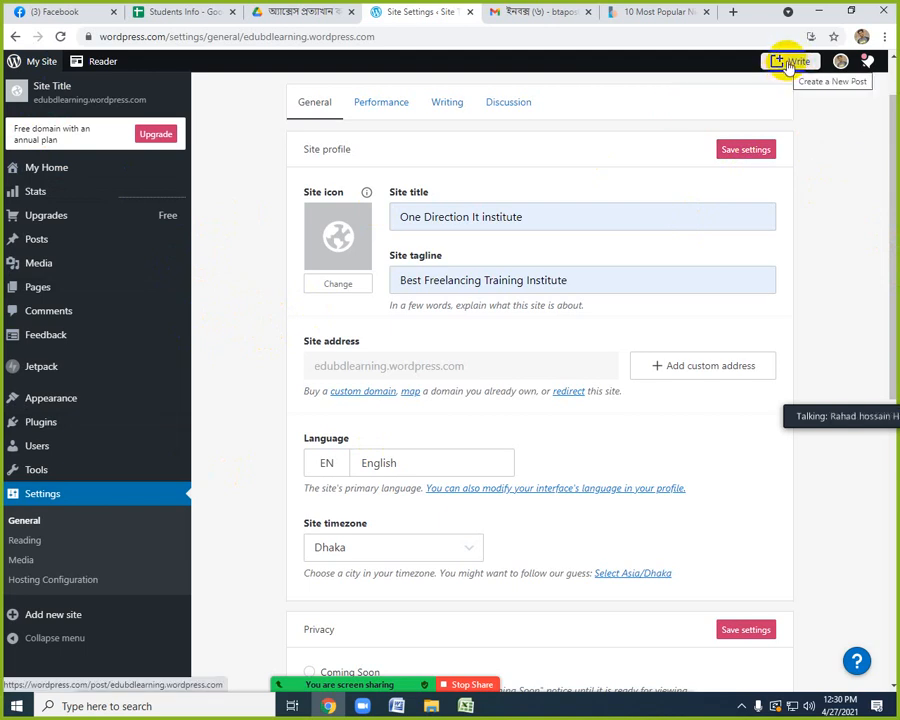
Create a new post, skip the editor's welcome tour and place the cursor in the empty body paragraph.
left_click(789, 63)
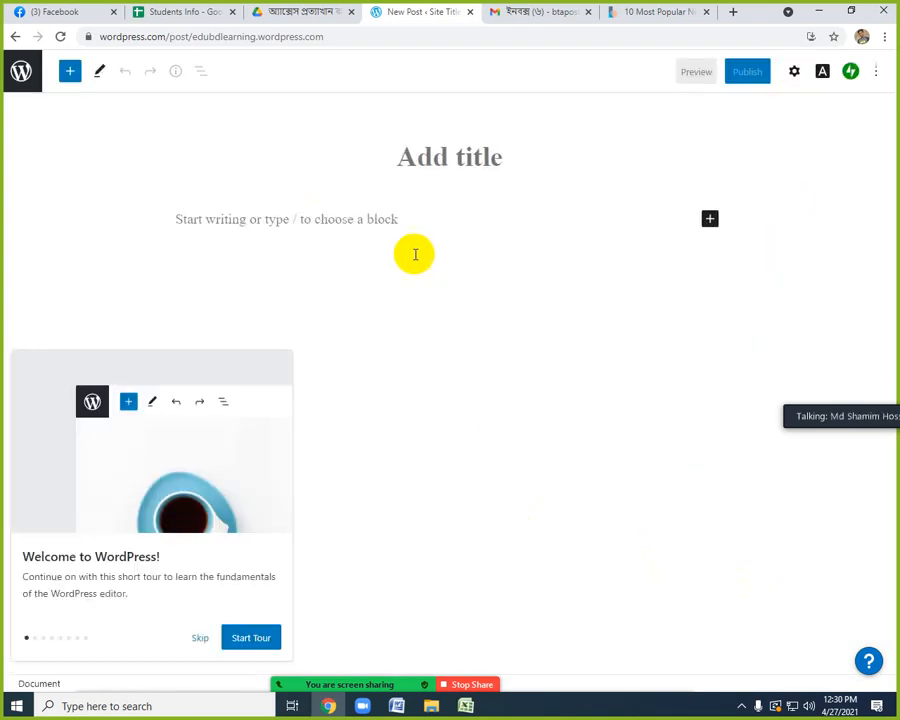
left_click(199, 637)
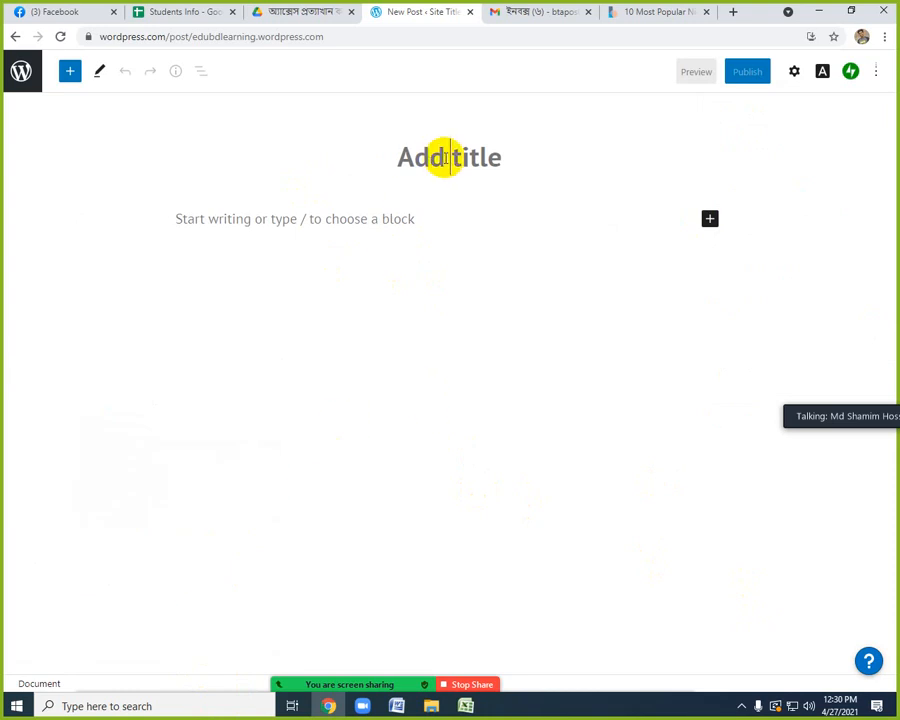
left_click(275, 218)
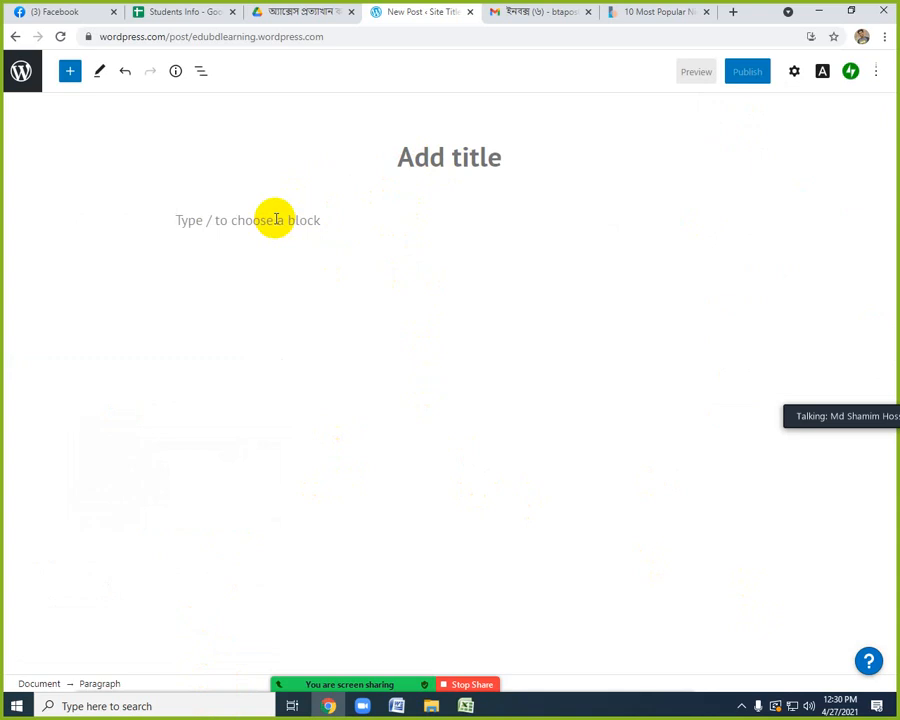
left_click(436, 152)
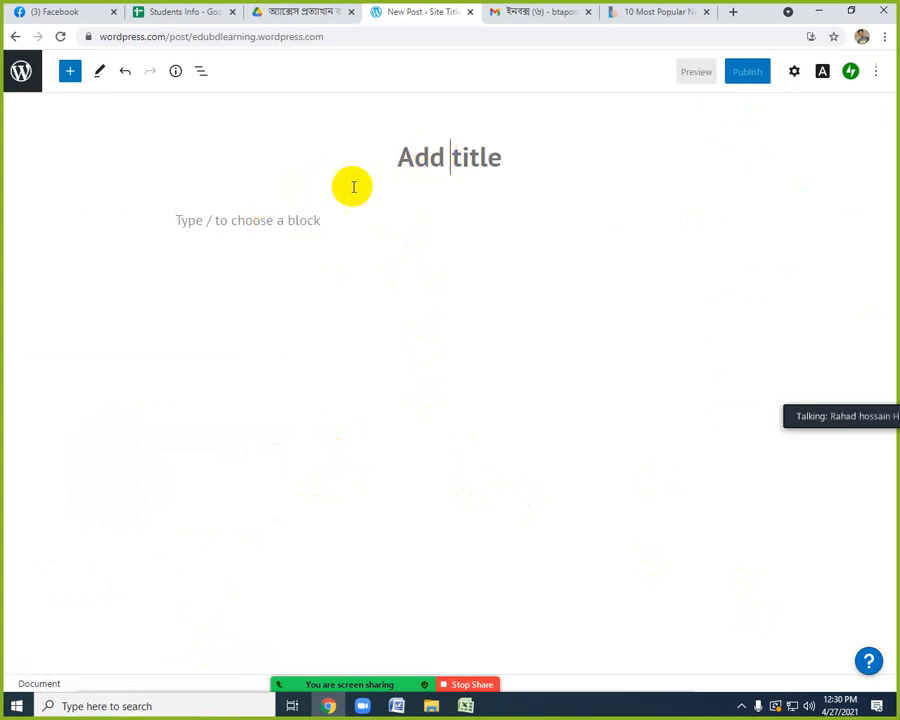
left_click(277, 220)
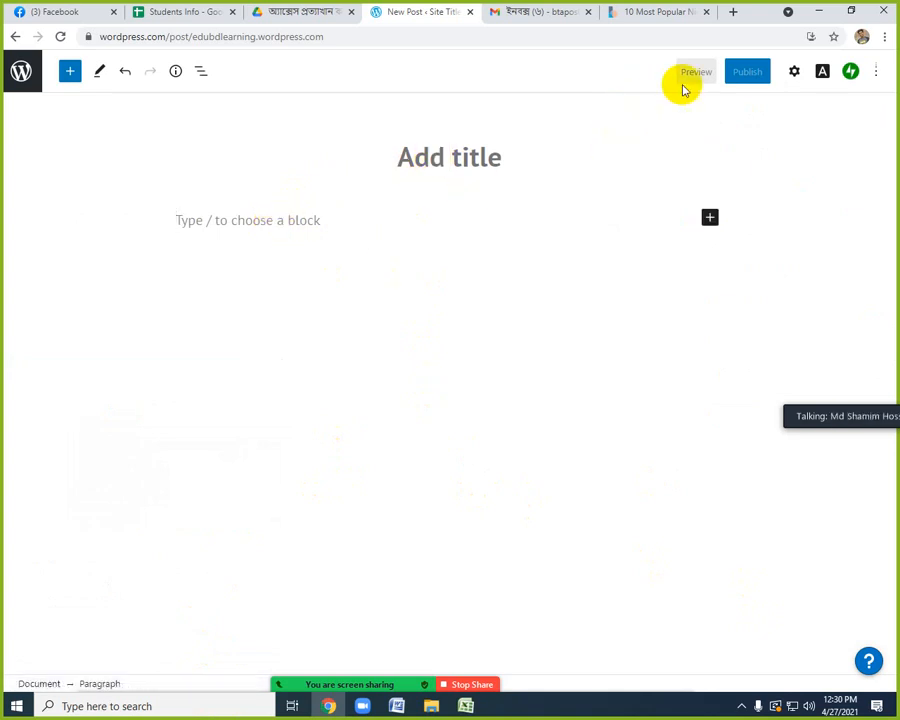
In File Explorer, browse the D: drive to the coffee articles and open "Aprende a hacer un café espresso con estos consejos (1)" in Word.
left_click(819, 12)
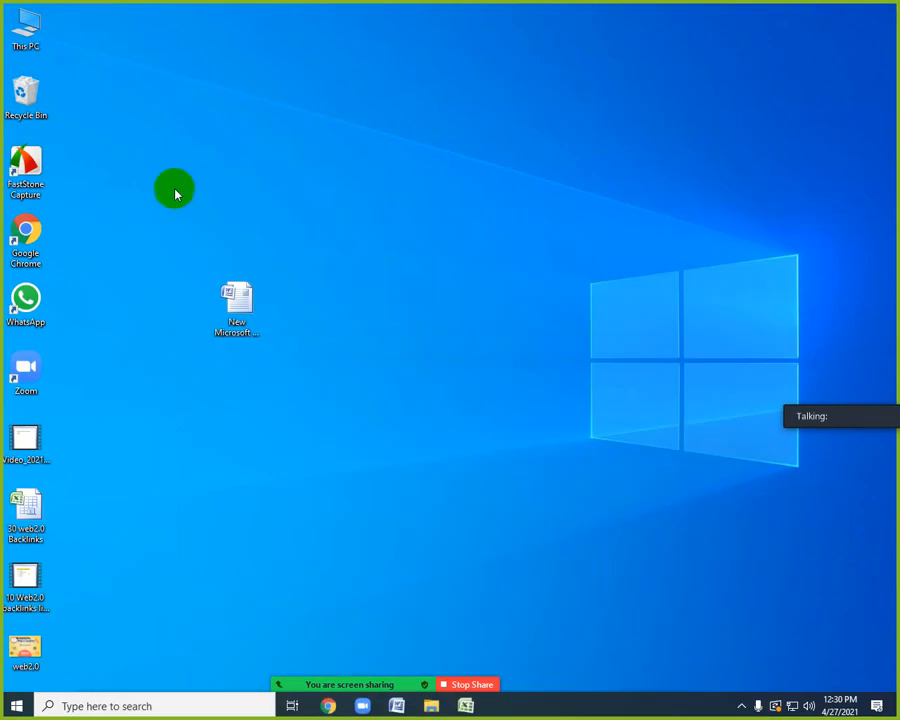
double_click(45, 40)
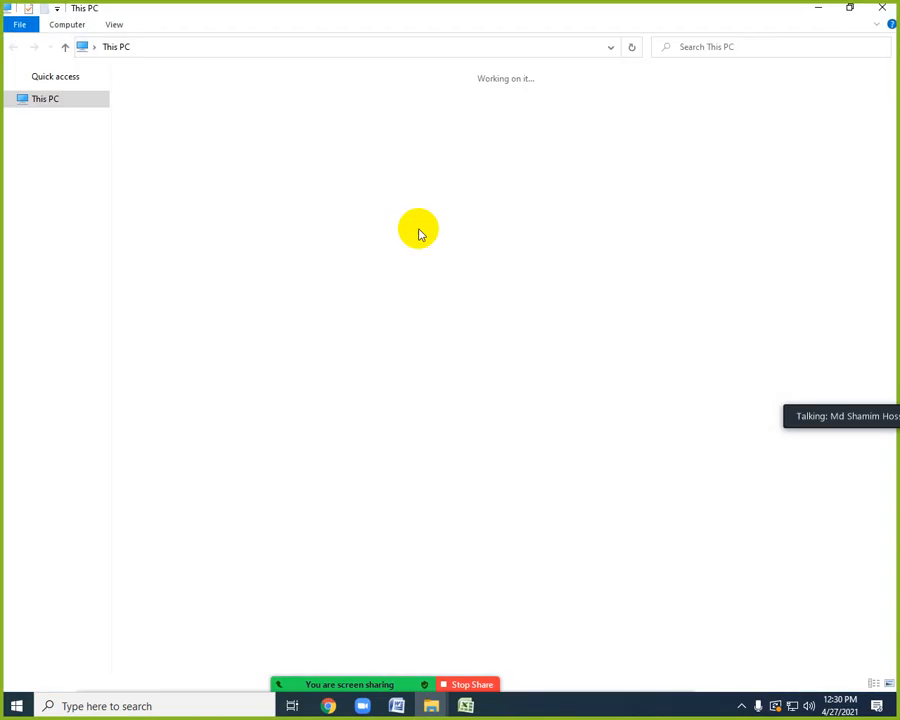
double_click(412, 201)
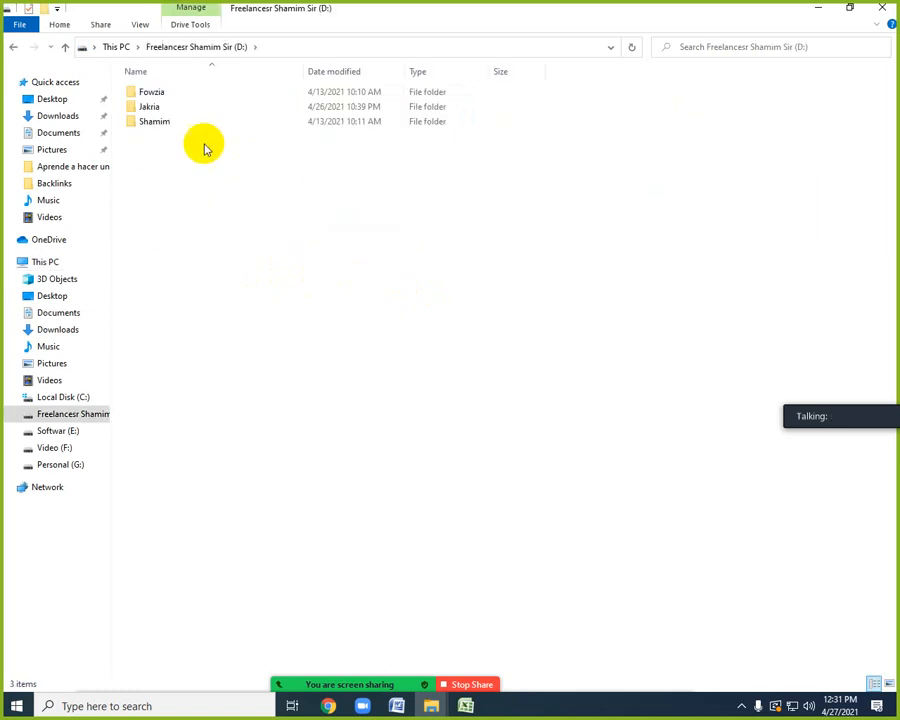
double_click(180, 110)
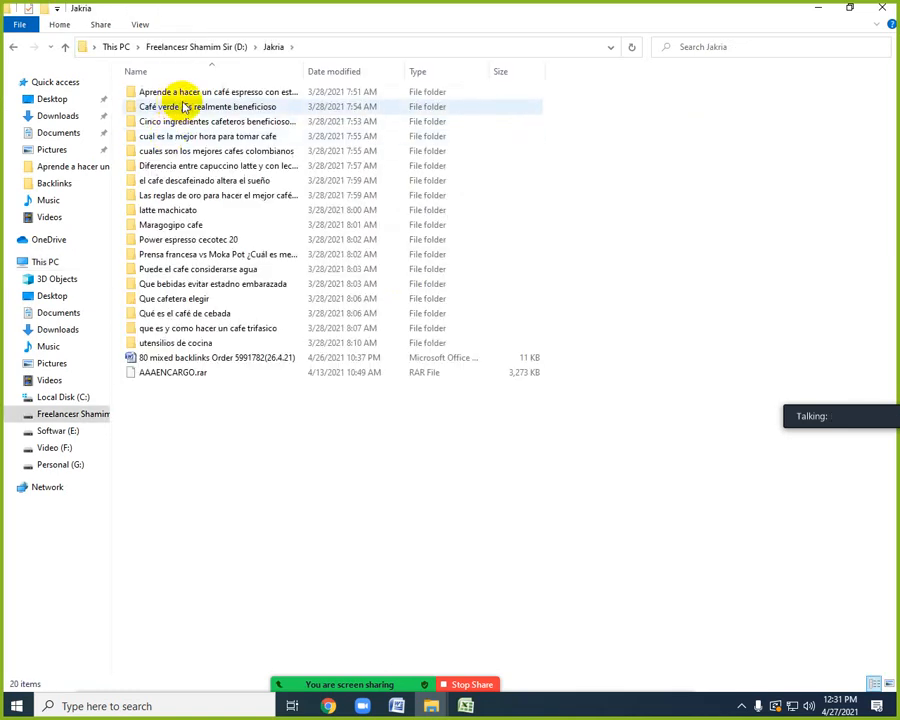
double_click(184, 97)
double_click(150, 115)
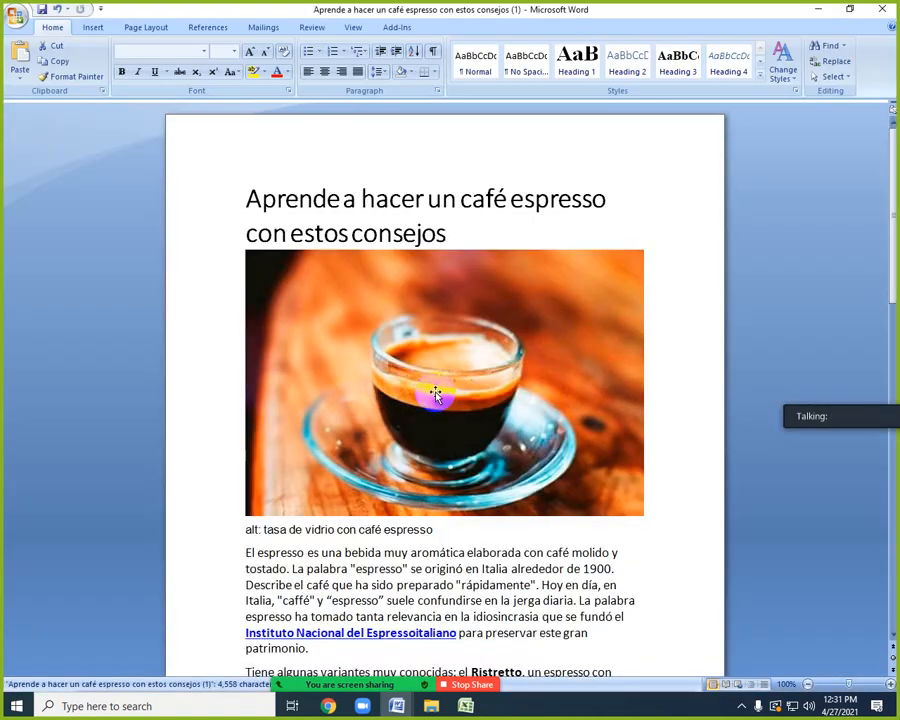
Delete the espresso cup picture from the Word document and copy the whole article into the body of the WordPress post.
left_click(436, 380)
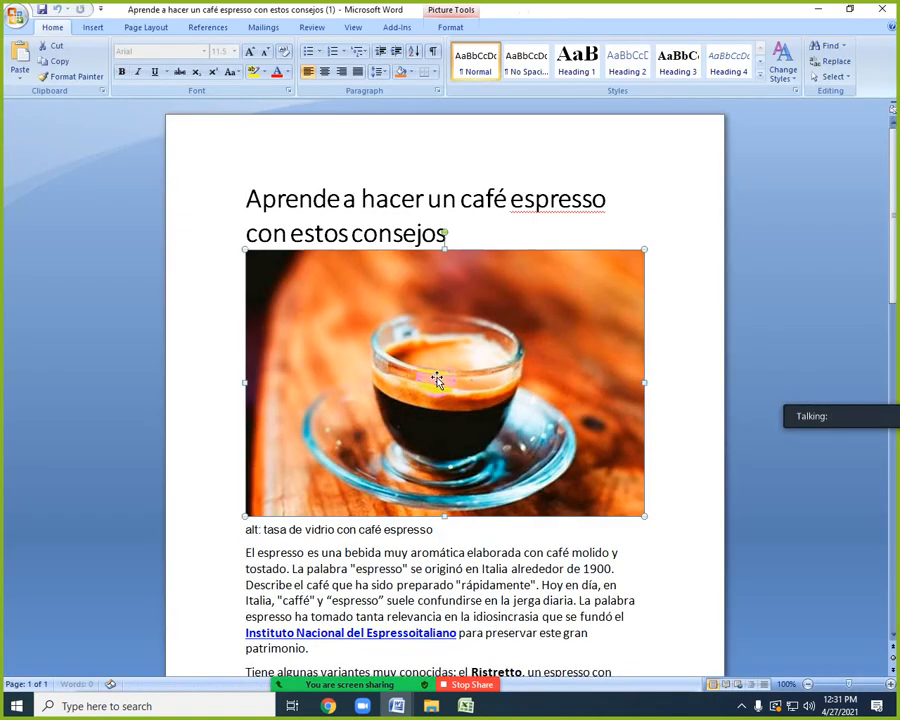
key("Delete")
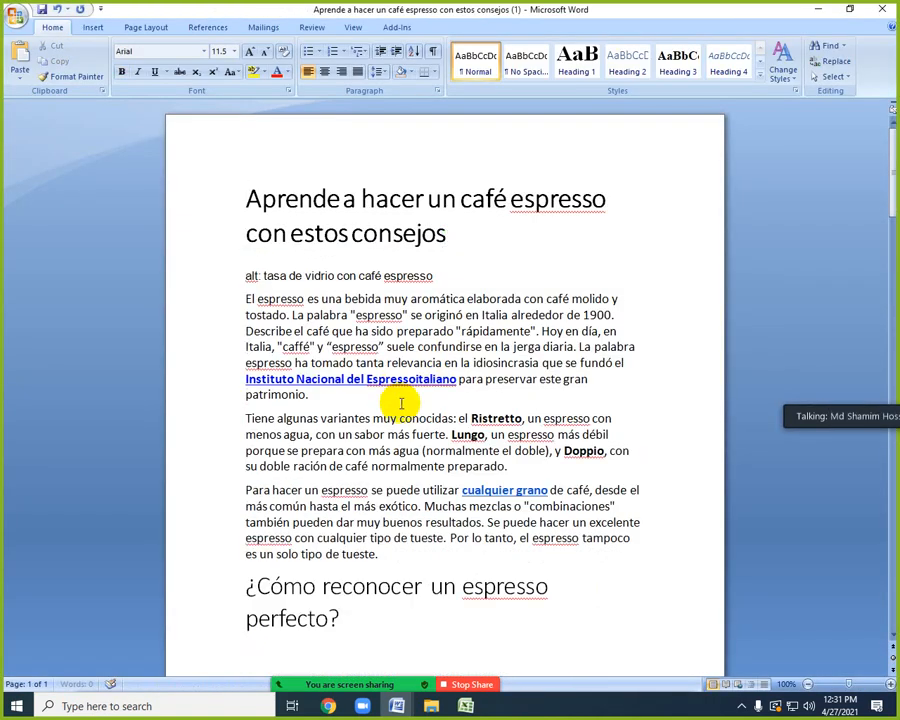
key("ctrl+a")
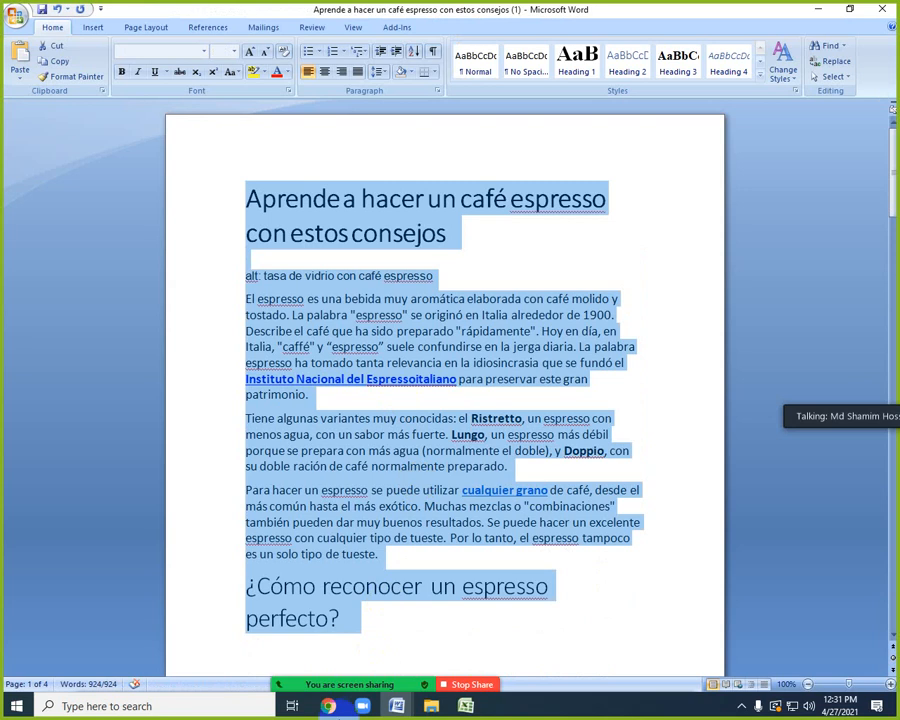
left_click(328, 706)
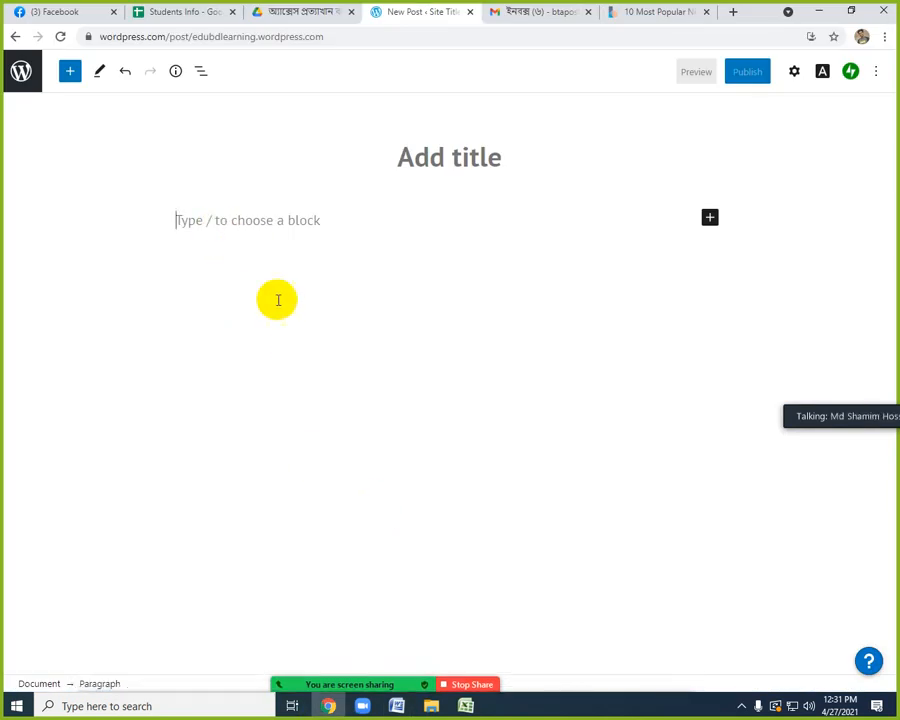
type("El agua que sale del grifo siempre elegirá ir donde haya menos oposición. Si la compactación es uniforme, el rodillo de 7 g se empapará correctamente y el agua caliente pasará a través de él. En cambio, si la compactación es desigual, sólo la parte menos compactada del rodillo se empapará de agua y, por supuesto, el resultado será un café aguado y pálido. Del mismo modo, si prepara dos tazas con una dosis de 14 g en el filtro de dos tazas y el molido está mal distribuido o mal empaquetado, no se sorprenda de que una taza se llene más rápido que la otra.")
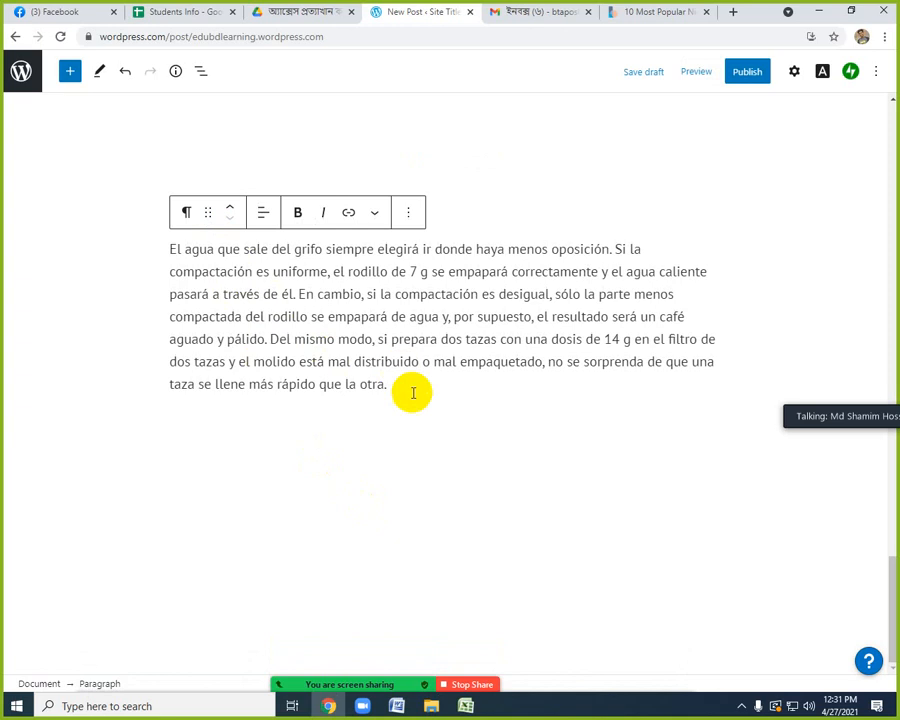
Delete the line "alt: tasa de vidrio con café espresso" near the start of the post body.
scroll(408, 416, "up", 20)
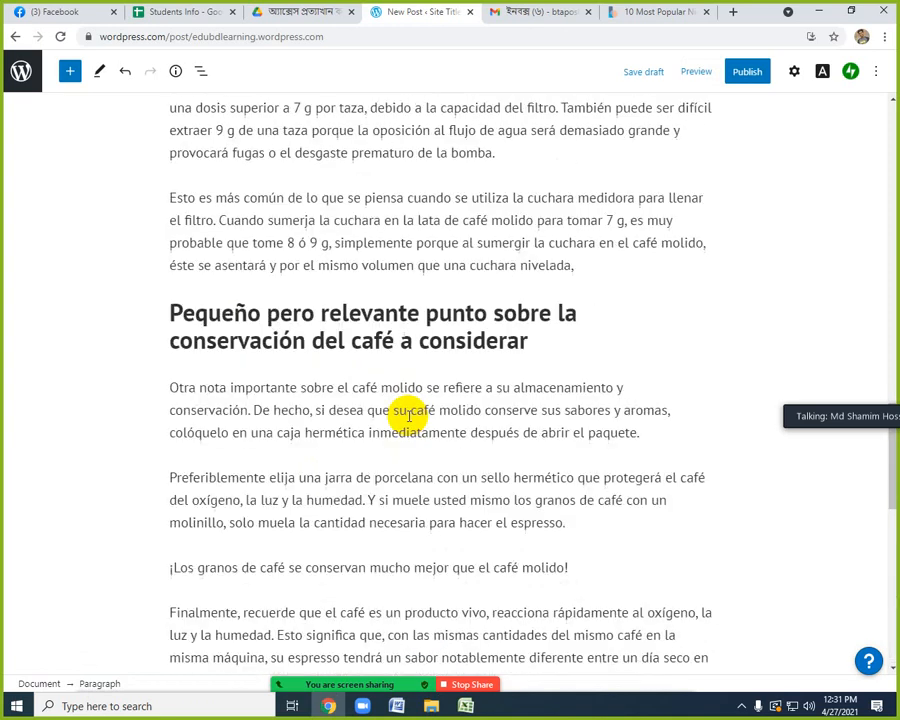
scroll(386, 410, "up", 3)
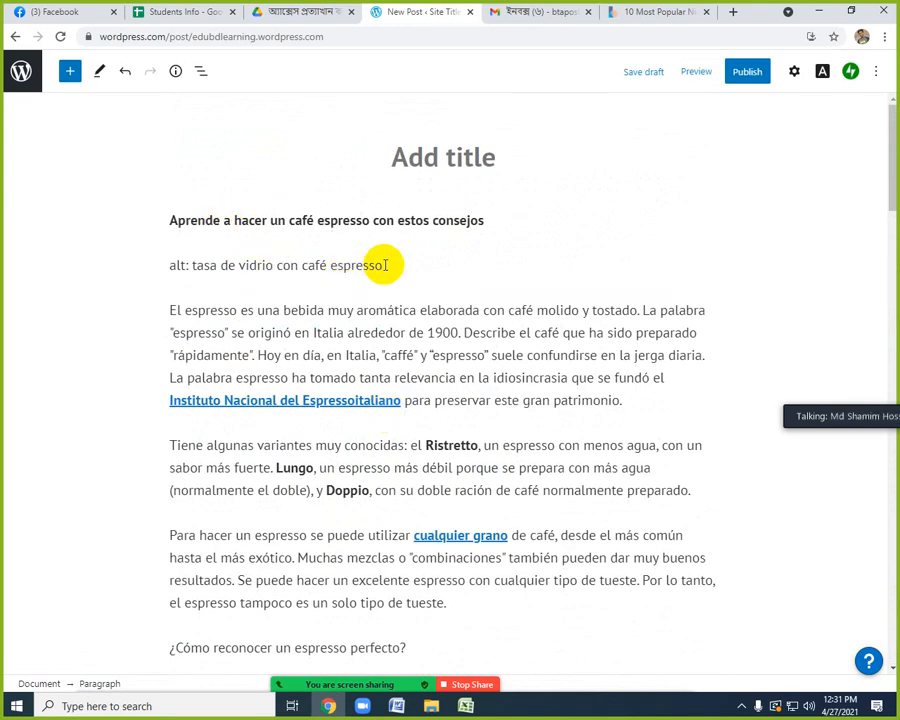
left_click_drag(165, 267, 393, 262)
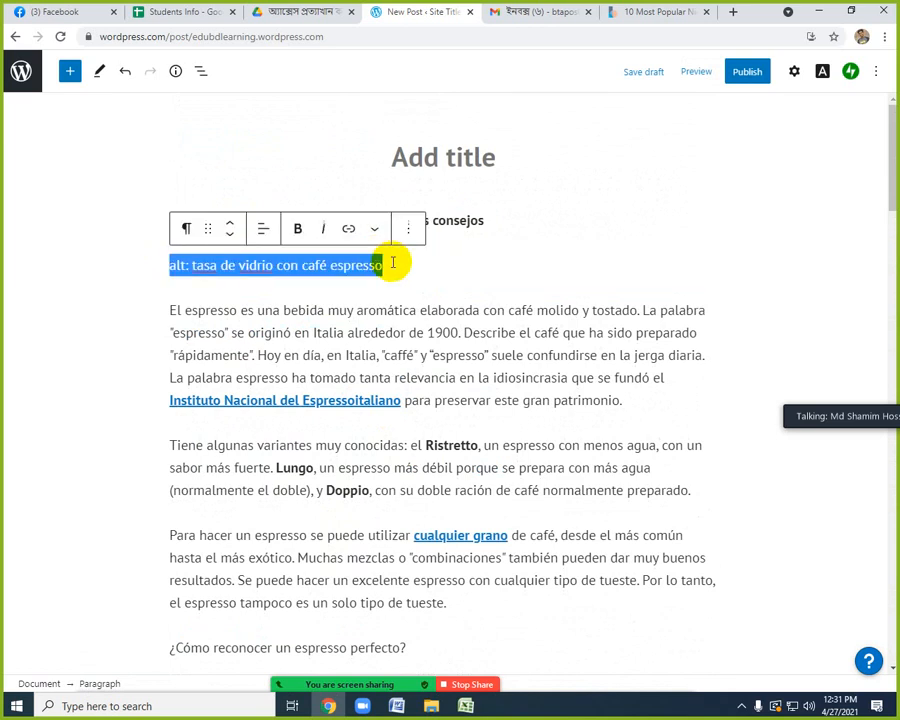
key("BackSpace")
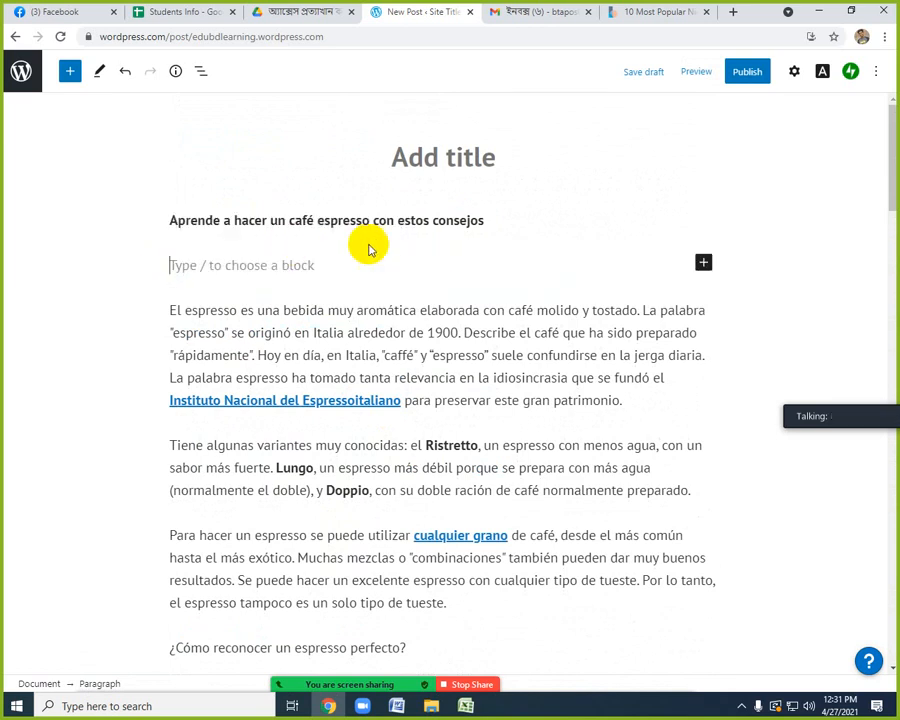
Move the opening line "Aprende a hacer un café espresso con estos consejos" from the body into the post title.
left_click_drag(487, 221, 172, 221)
key("ctrl+c")
key("BackSpace")
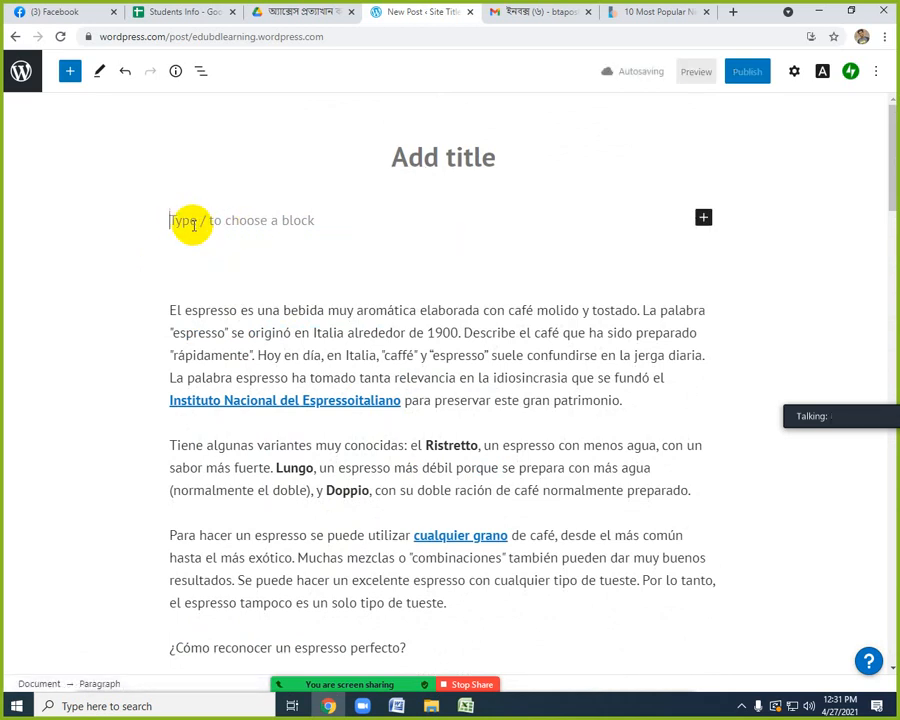
left_click(430, 157)
key("ctrl+v")
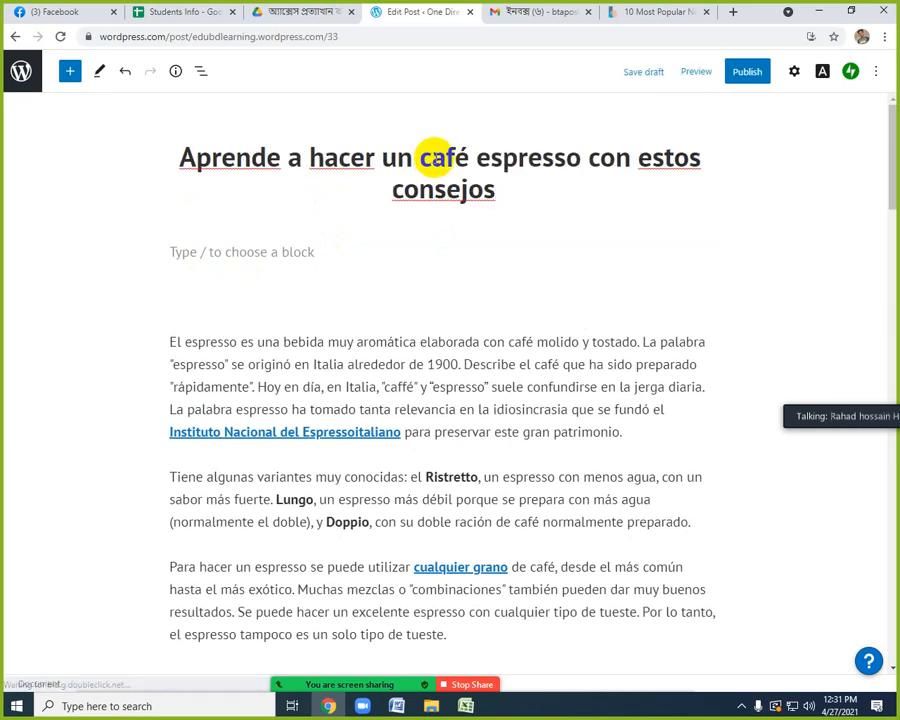
Insert an image block below the title, upload the web2.0 picture from the Desktop and enlarge it to the full text width.
left_click(233, 251)
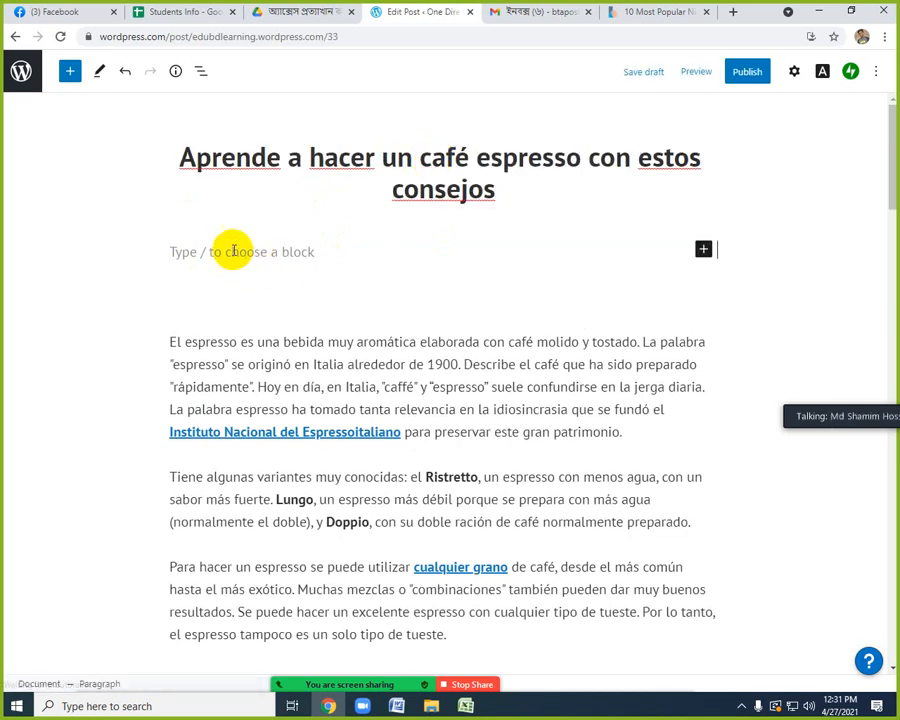
left_click(210, 252)
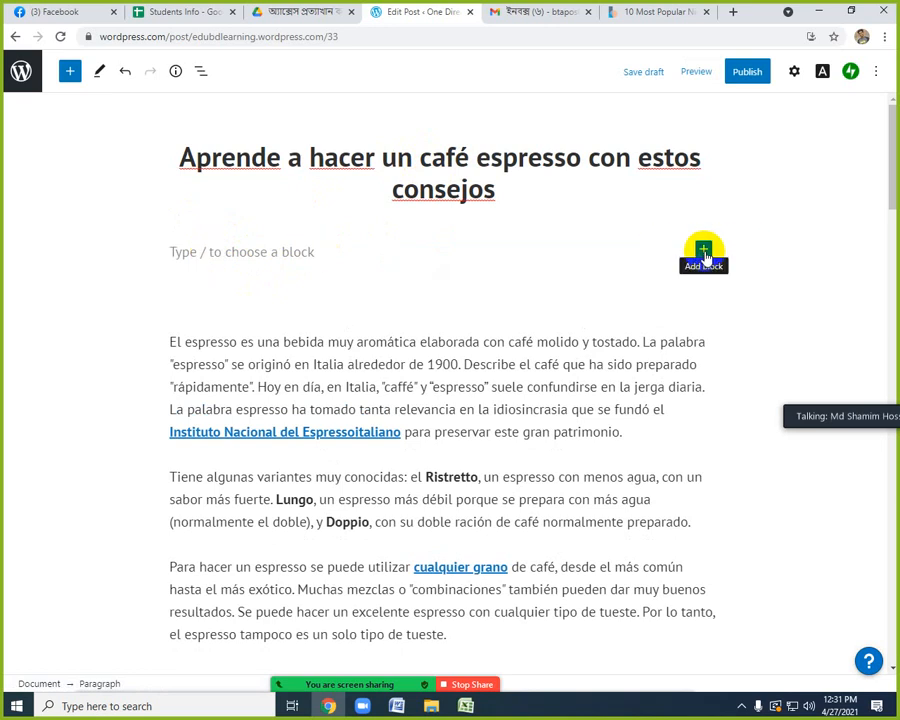
left_click(704, 250)
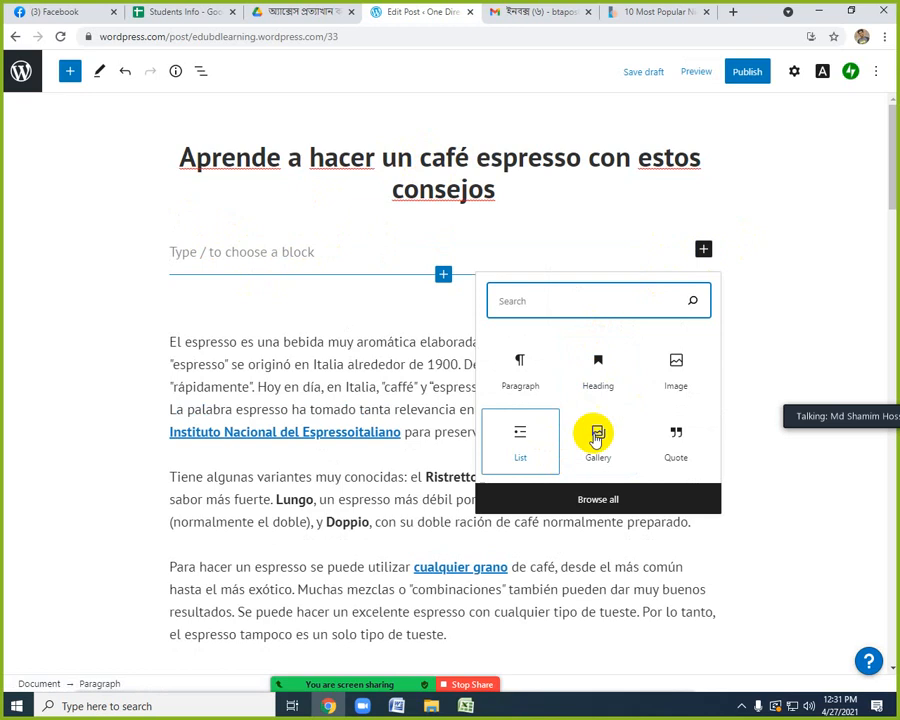
left_click(675, 371)
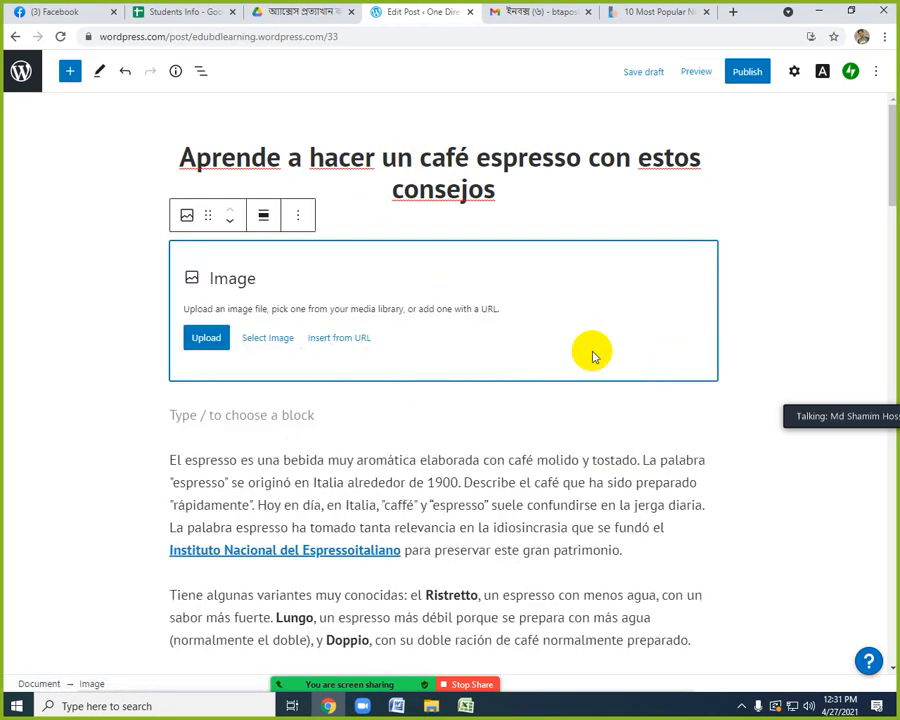
left_click(205, 337)
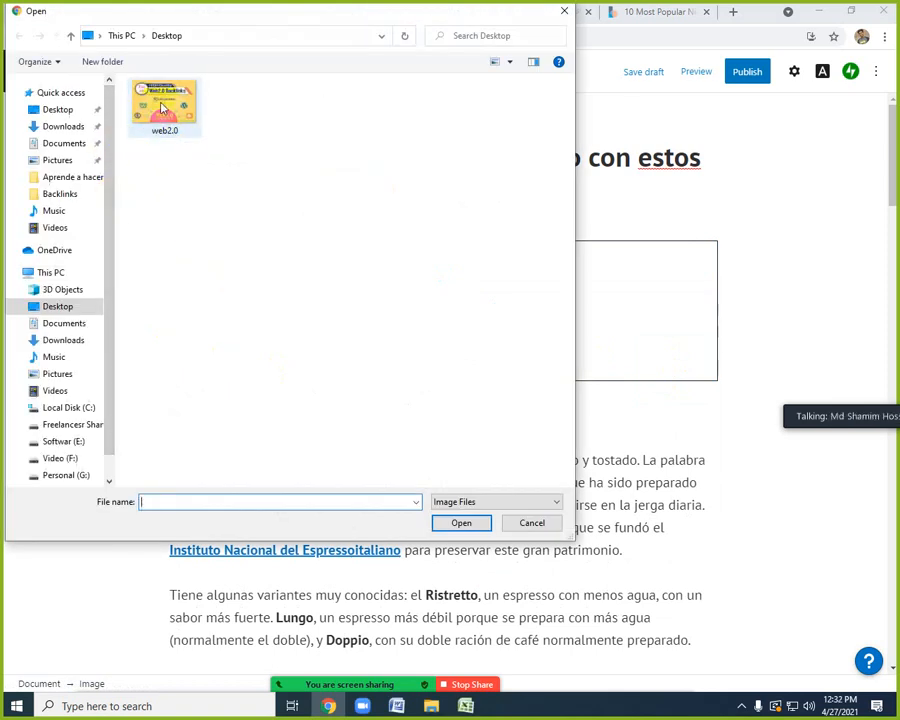
double_click(163, 107)
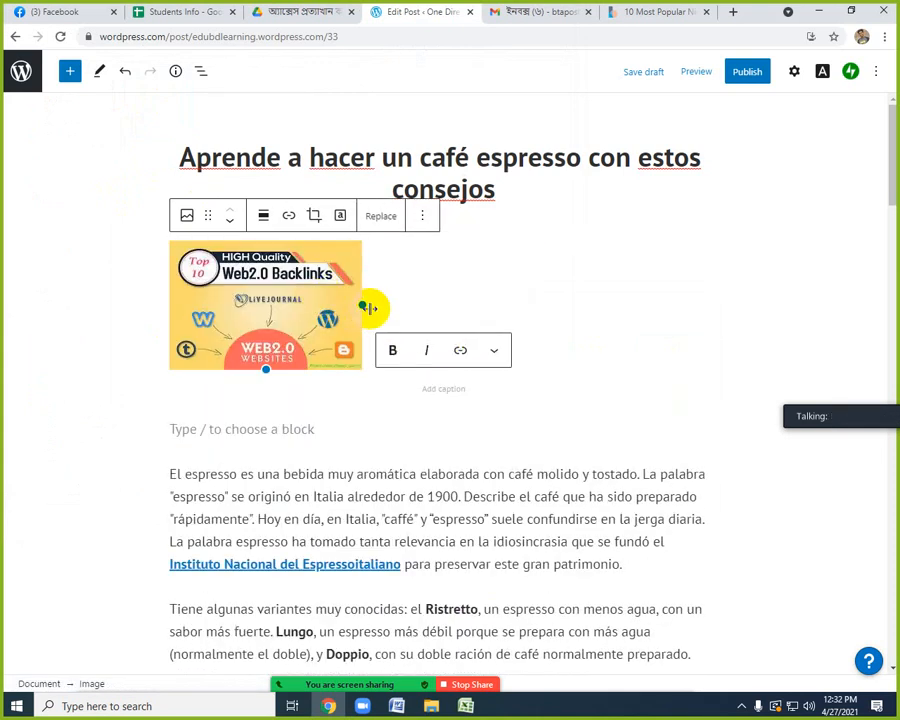
left_click_drag(363, 306, 709, 387)
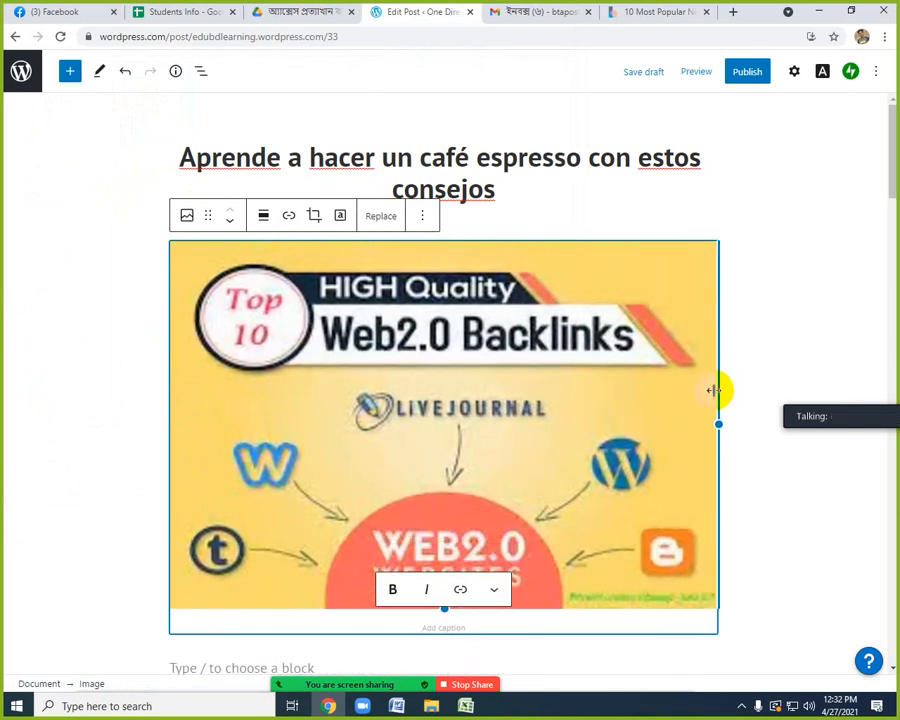
left_click(811, 320)
Check through the article body and publish the post immediately with public visibility.
scroll(810, 318, "down", 7)
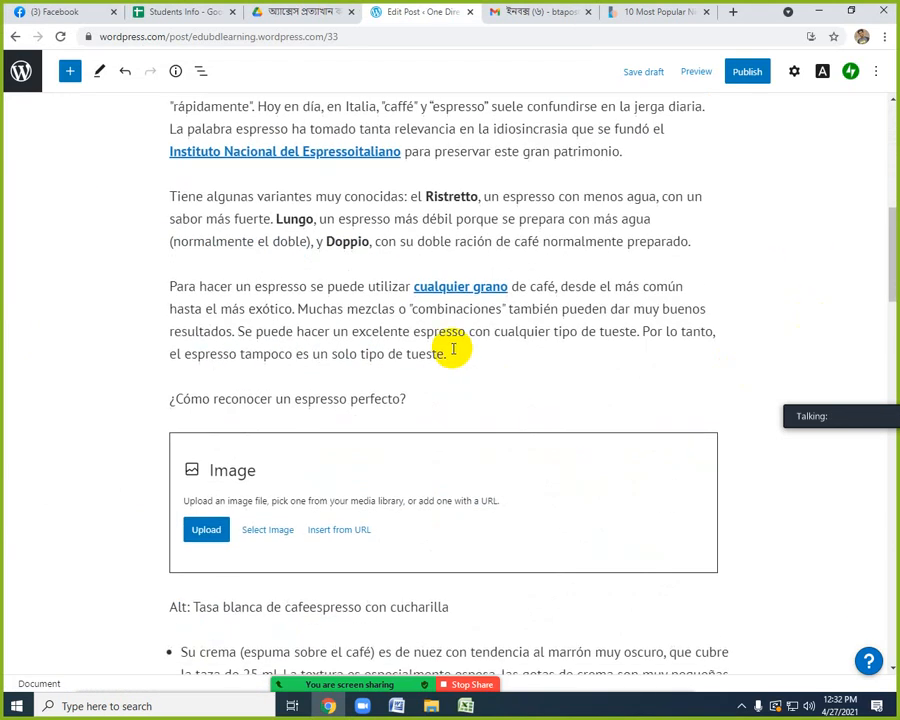
scroll(454, 456, "down", 8)
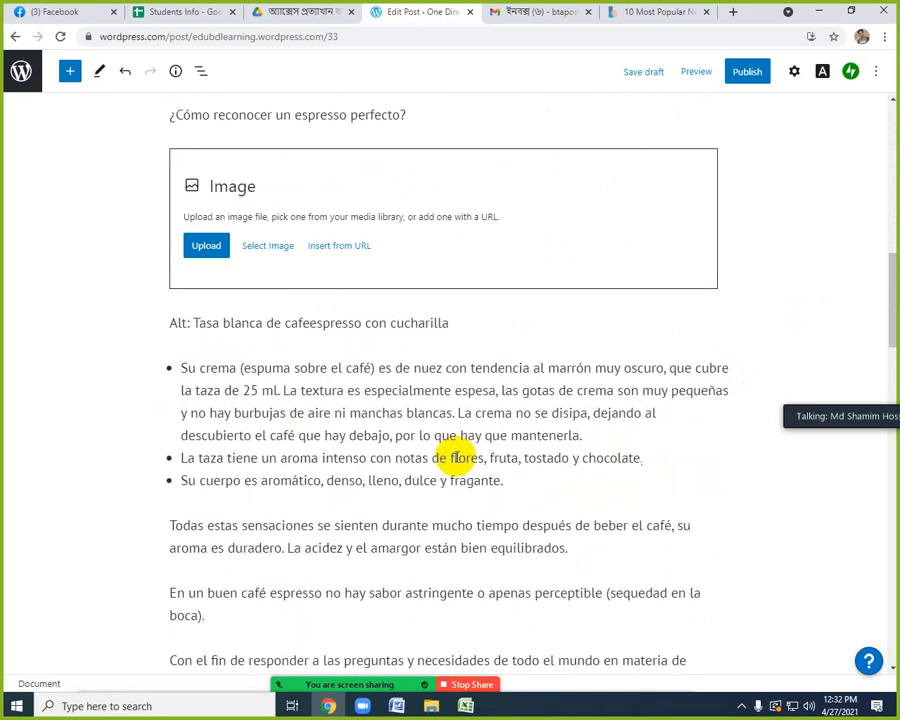
scroll(457, 457, "up", 7)
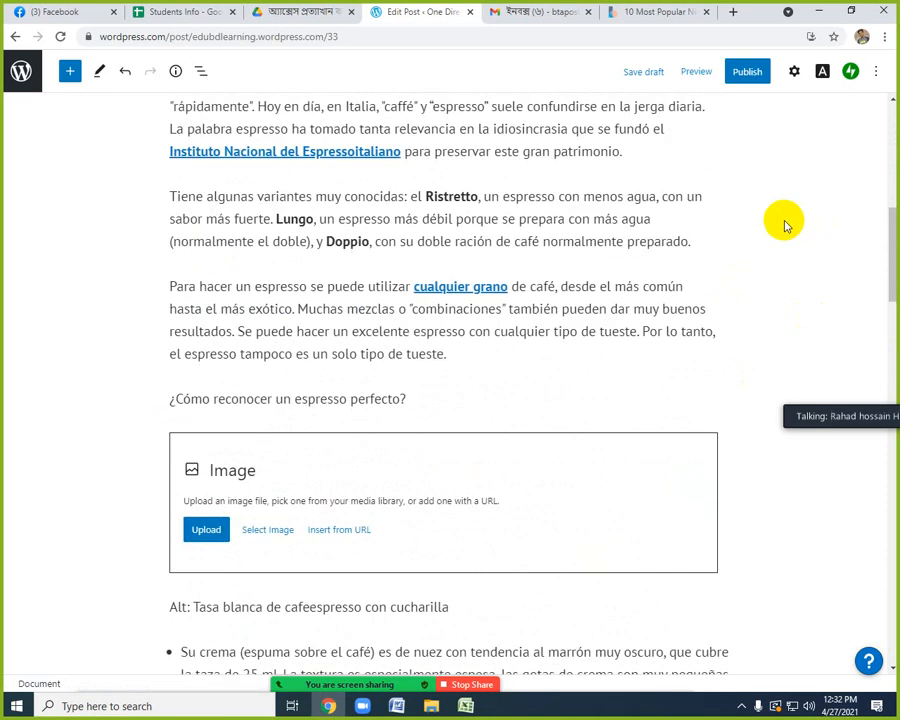
scroll(650, 388, "up", 7)
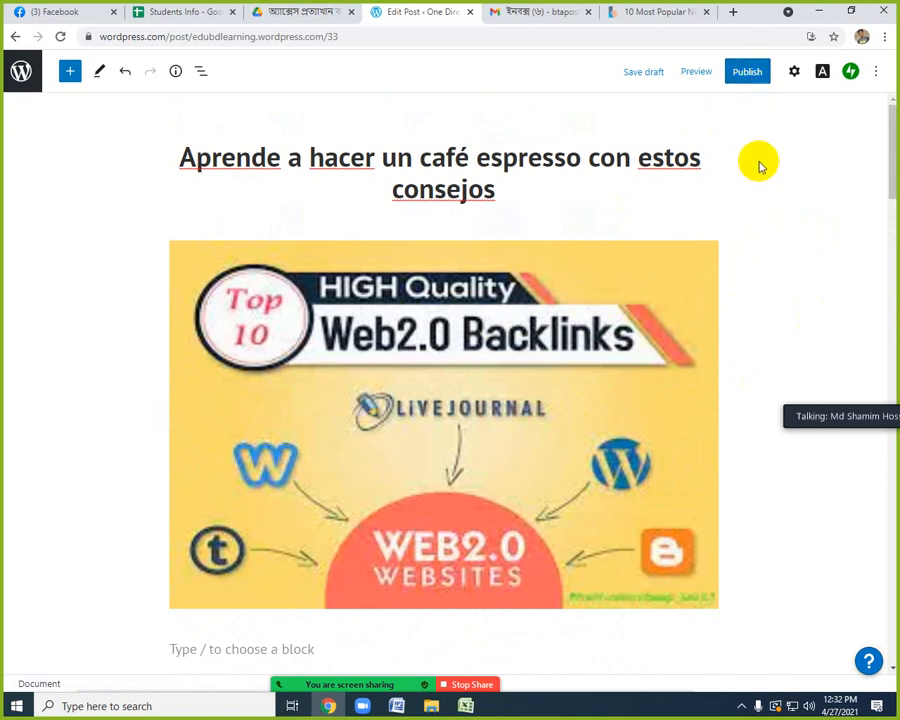
left_click(748, 75)
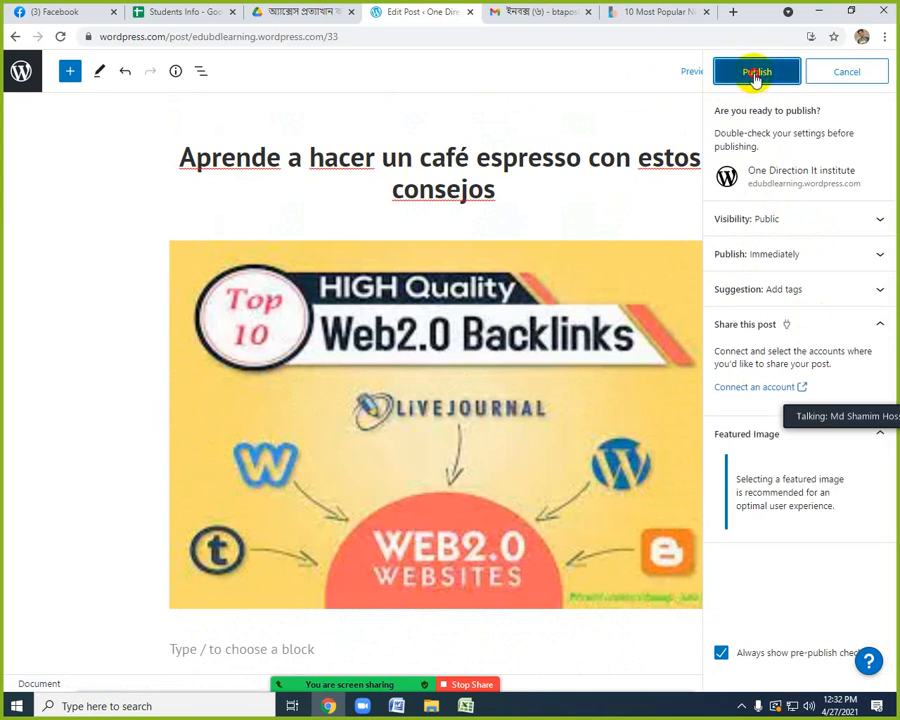
left_click(756, 76)
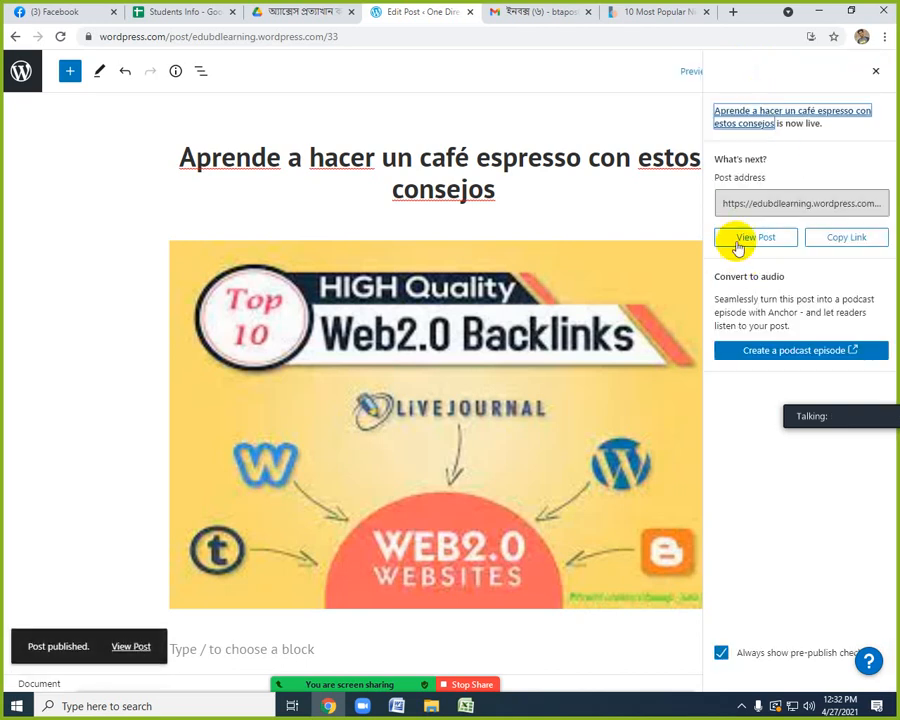
Open the live post and examine its title, picture, article text and web address.
left_click(751, 240)
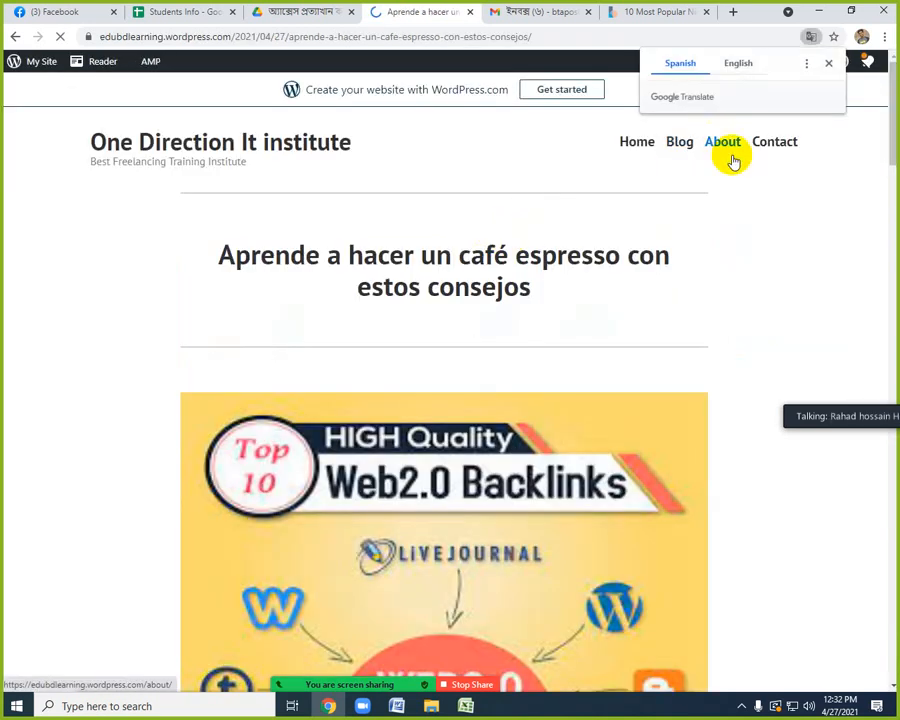
left_click(345, 36)
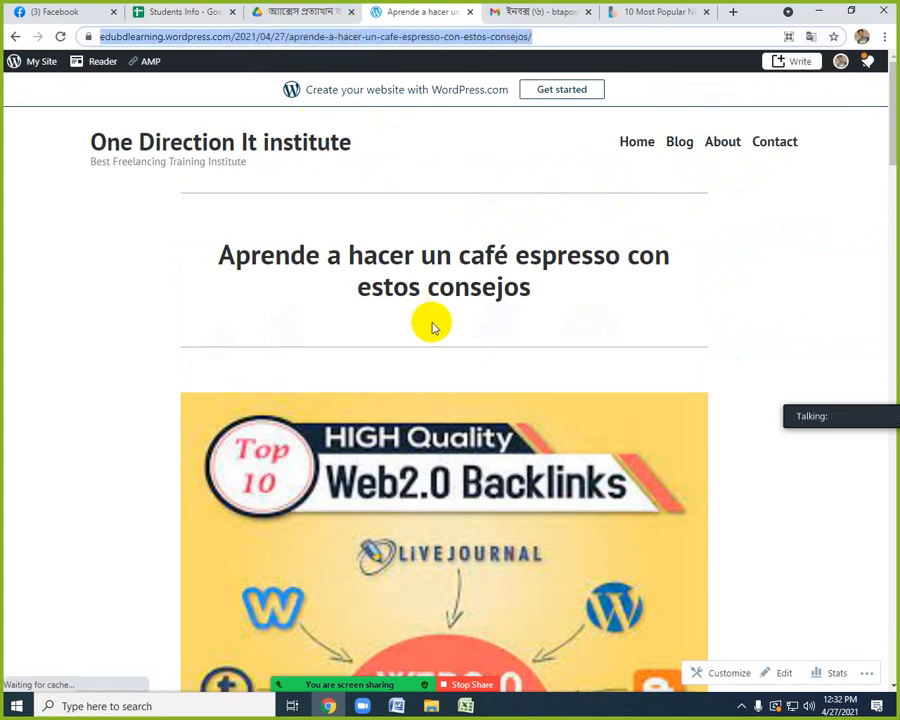
scroll(445, 345, "down", 5)
scroll(445, 345, "down", 15)
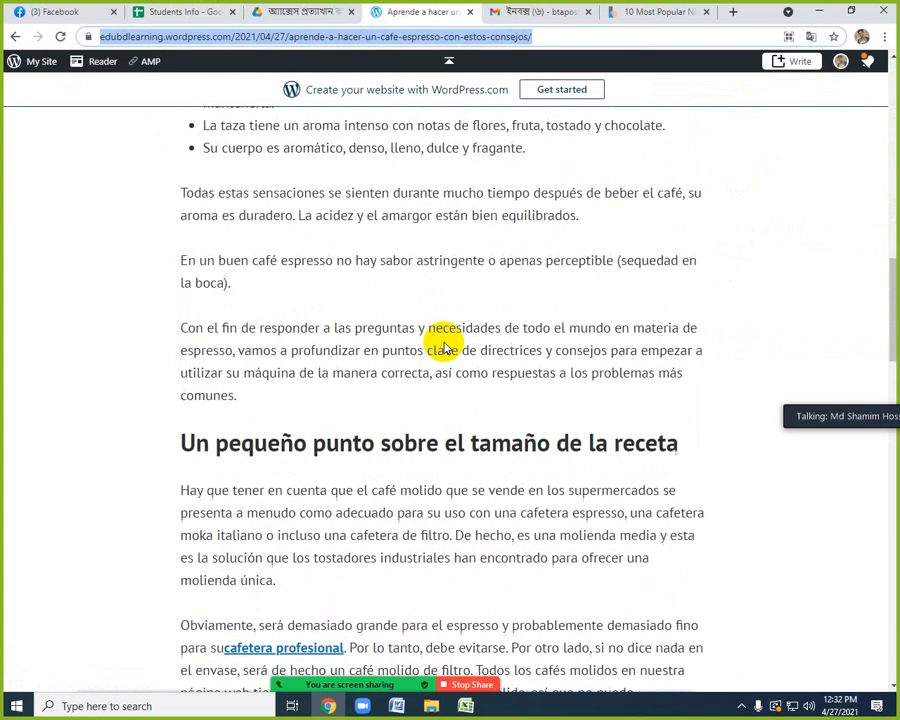
scroll(445, 345, "down", 5)
scroll(440, 340, "up", 20)
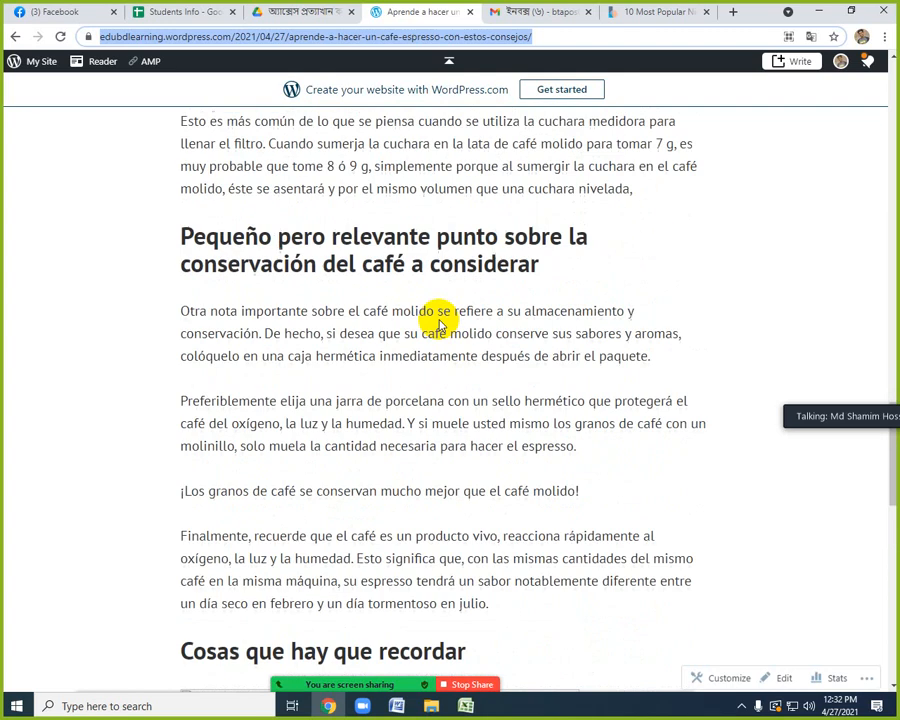
scroll(430, 315, "up", 15)
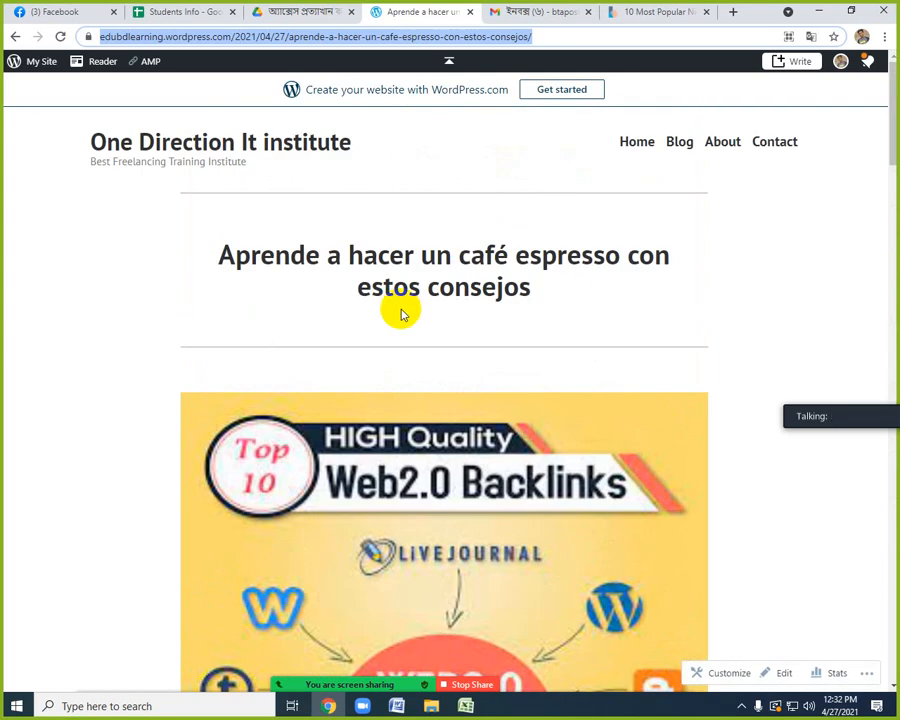
scroll(430, 326, "down", 3)
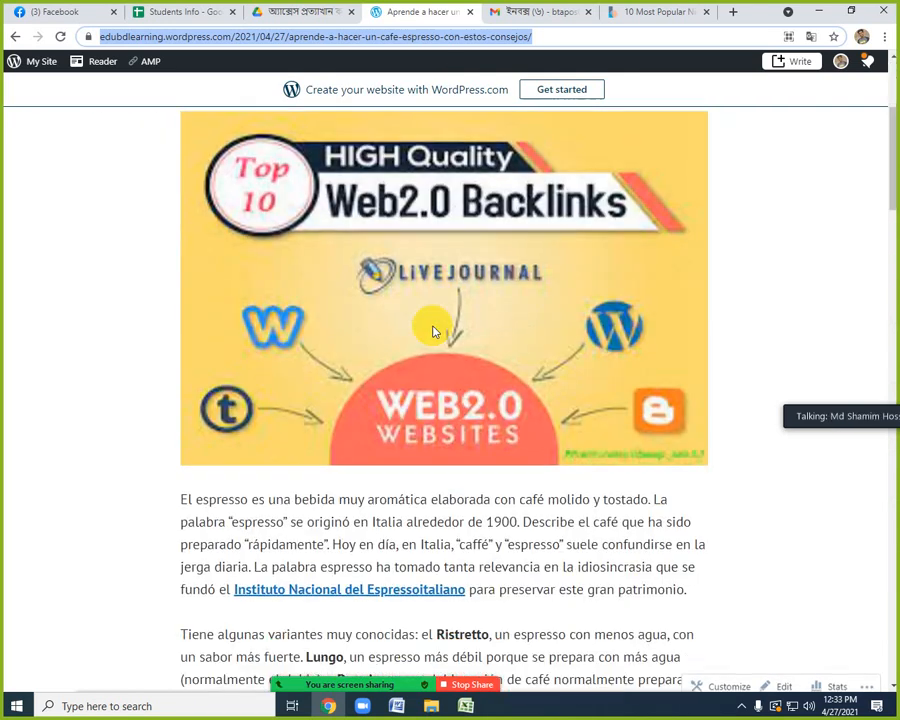
scroll(430, 326, "up", 3)
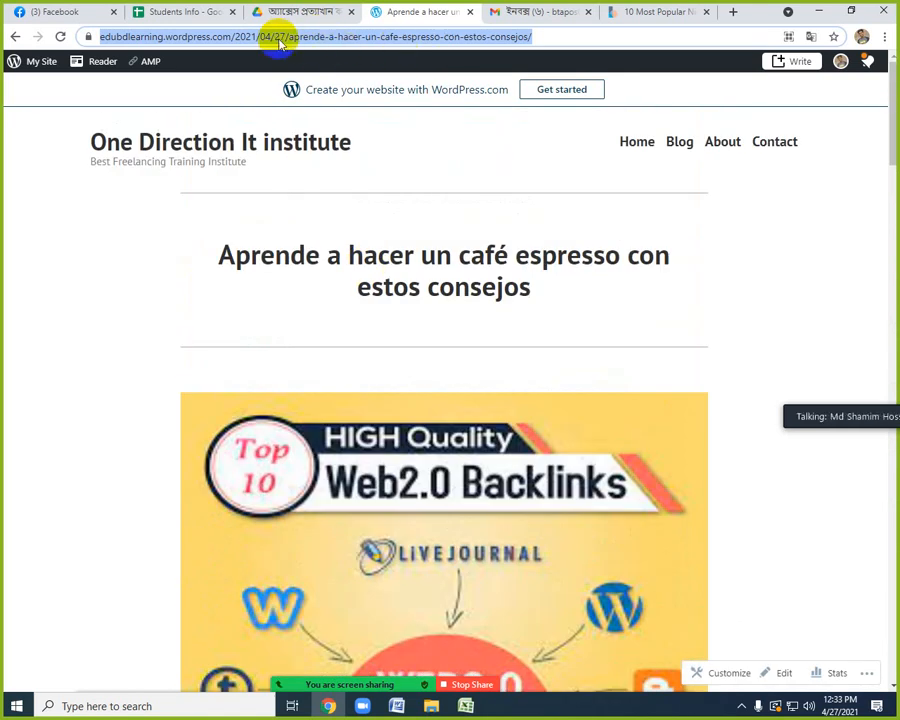
Copy the live post's full web address and open it in a new incognito window.
left_click(543, 35)
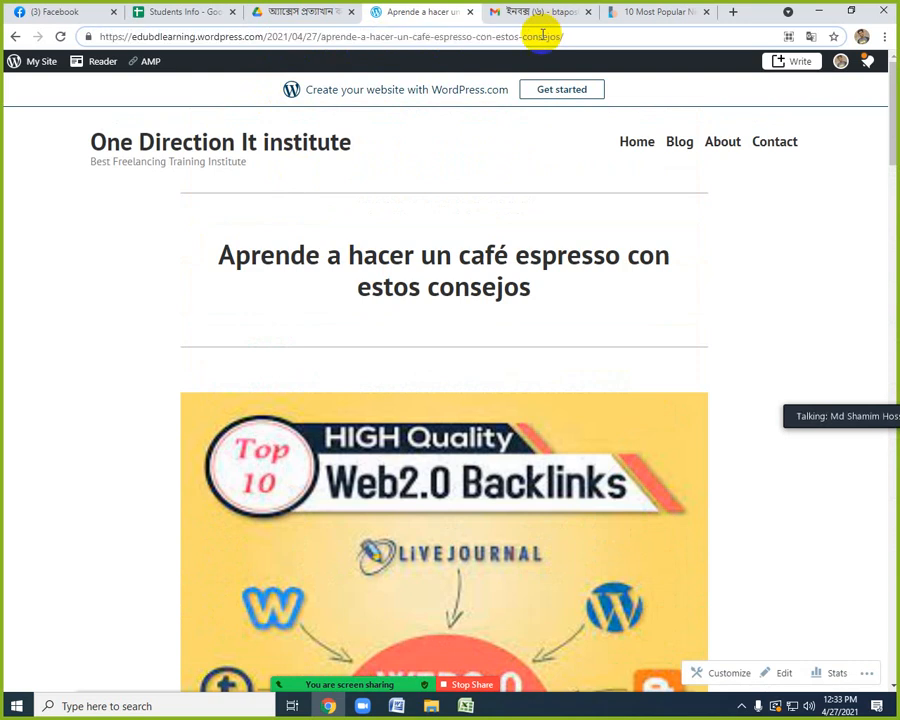
key("ctrl+a")
key("ctrl+c")
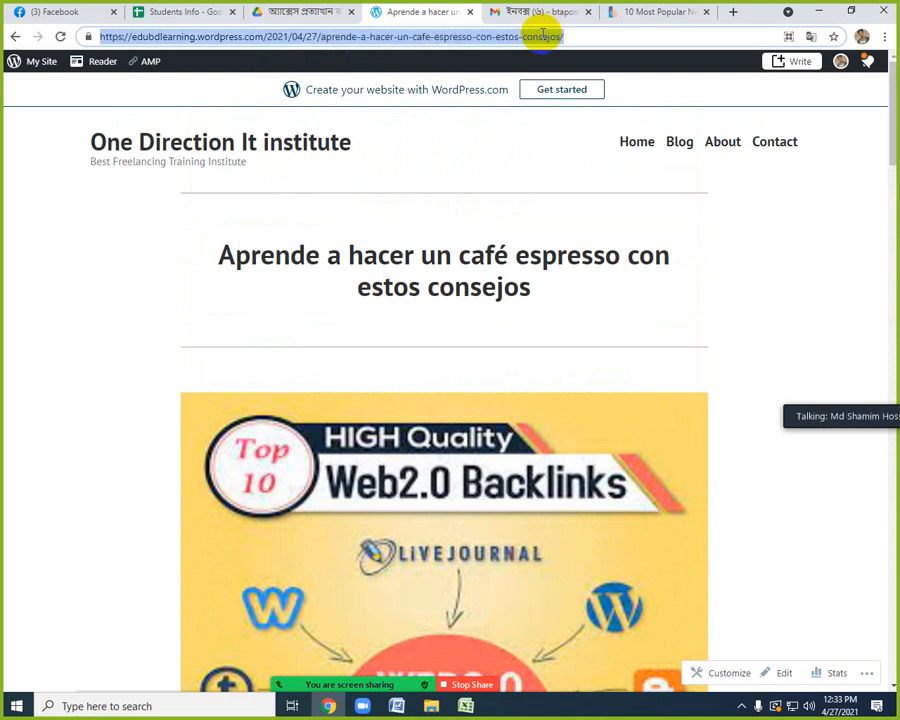
left_click(885, 37)
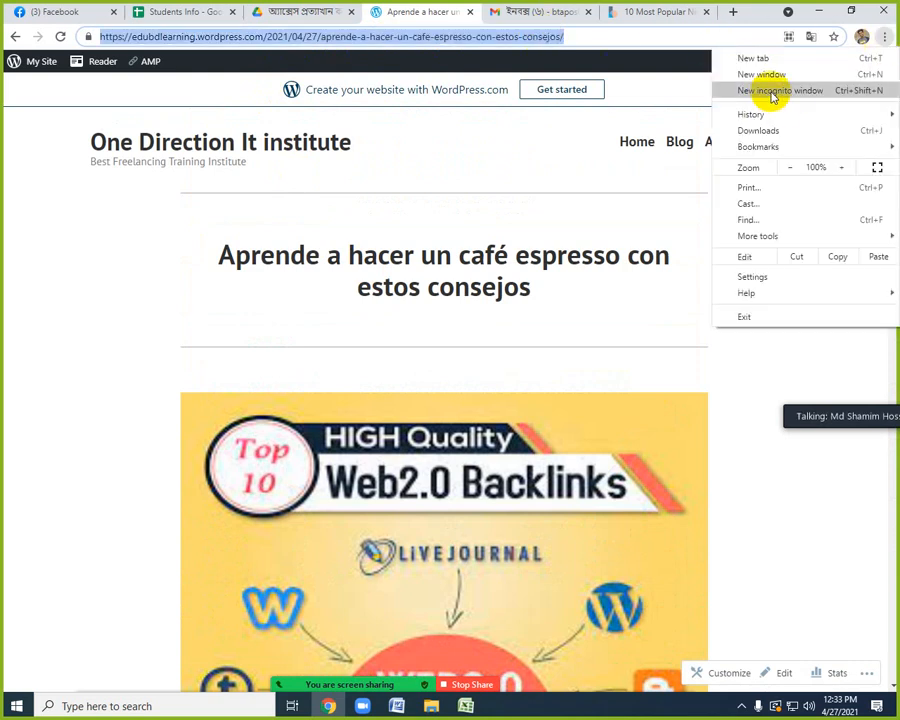
left_click(772, 92)
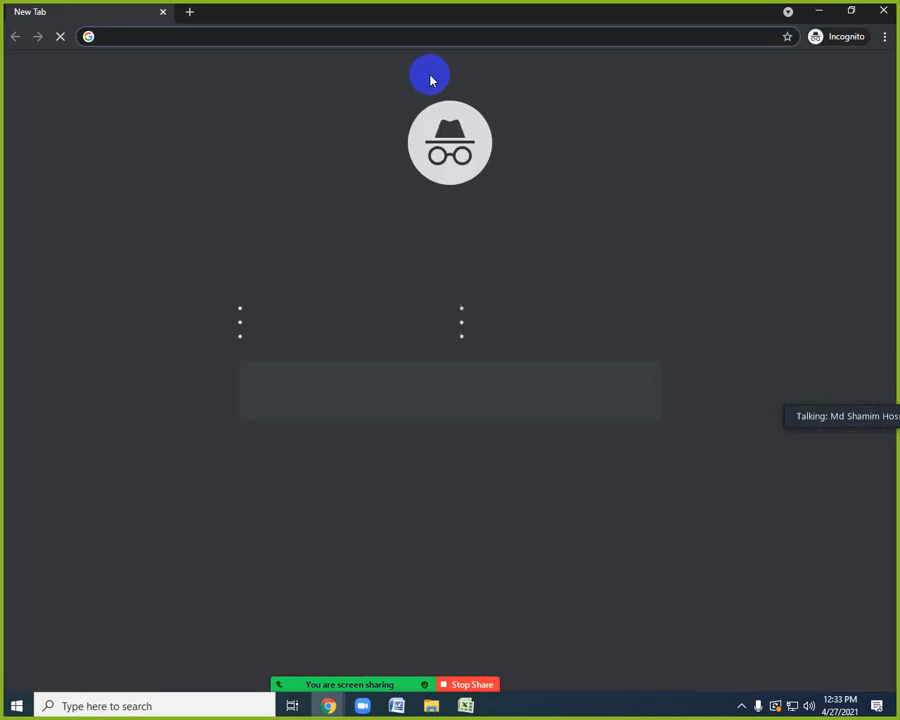
key("ctrl+v")
left_click(432, 72)
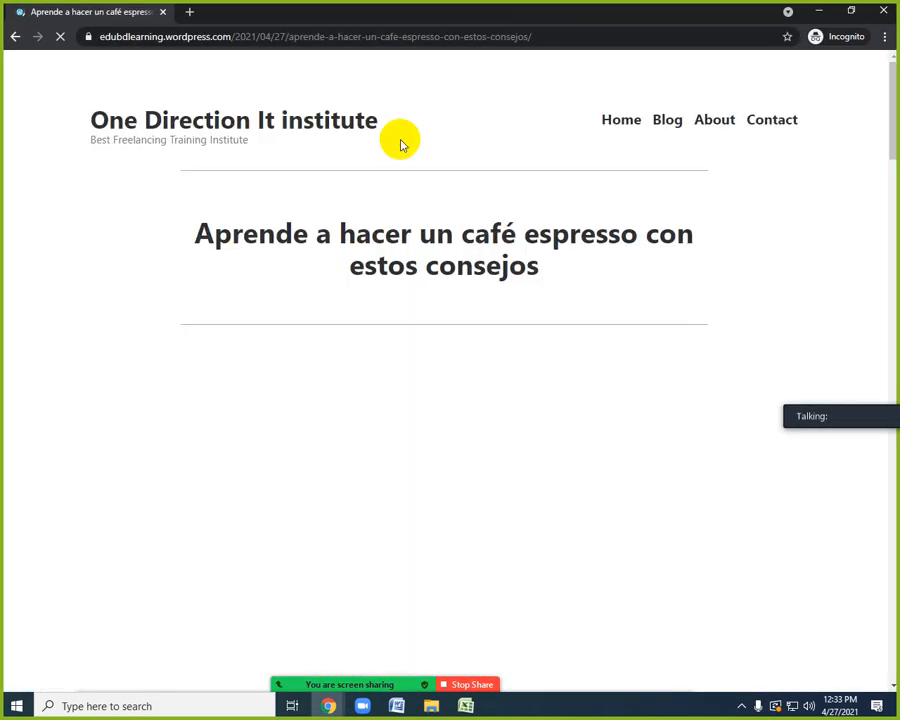
Examine the post's picture, text and links as a logged-out visitor, dismissing the translation offer, and select its web address.
scroll(470, 352, "down", 5)
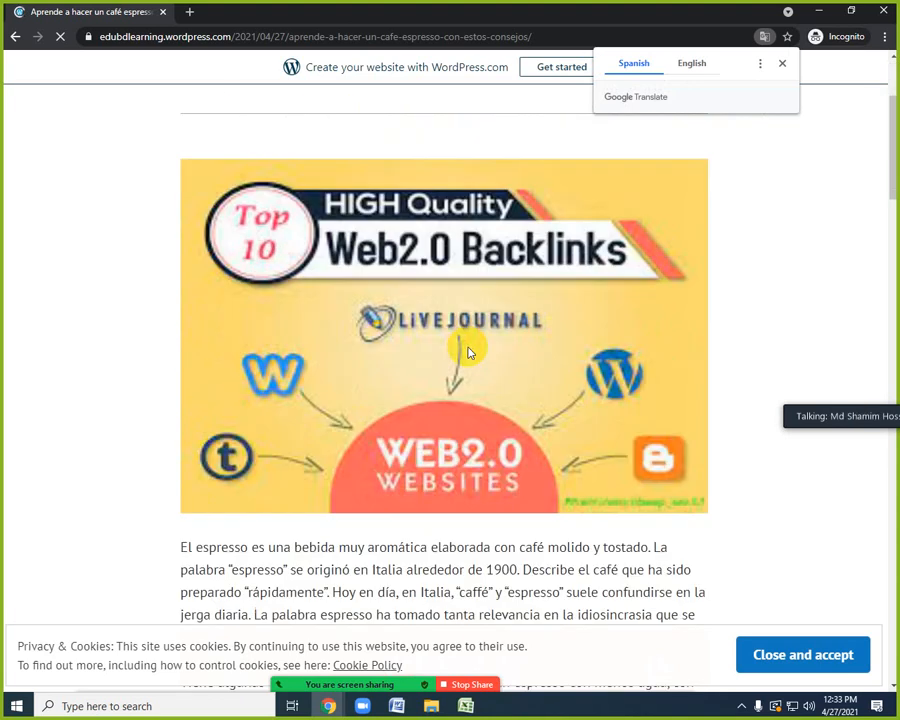
scroll(470, 352, "up", 5)
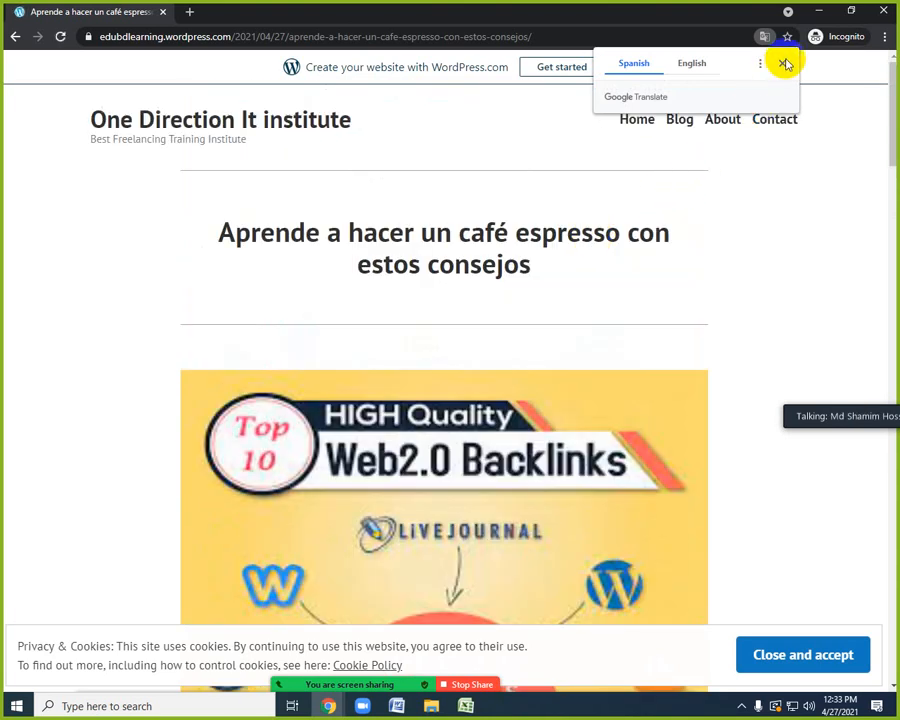
left_click(786, 63)
scroll(550, 366, "down", 5)
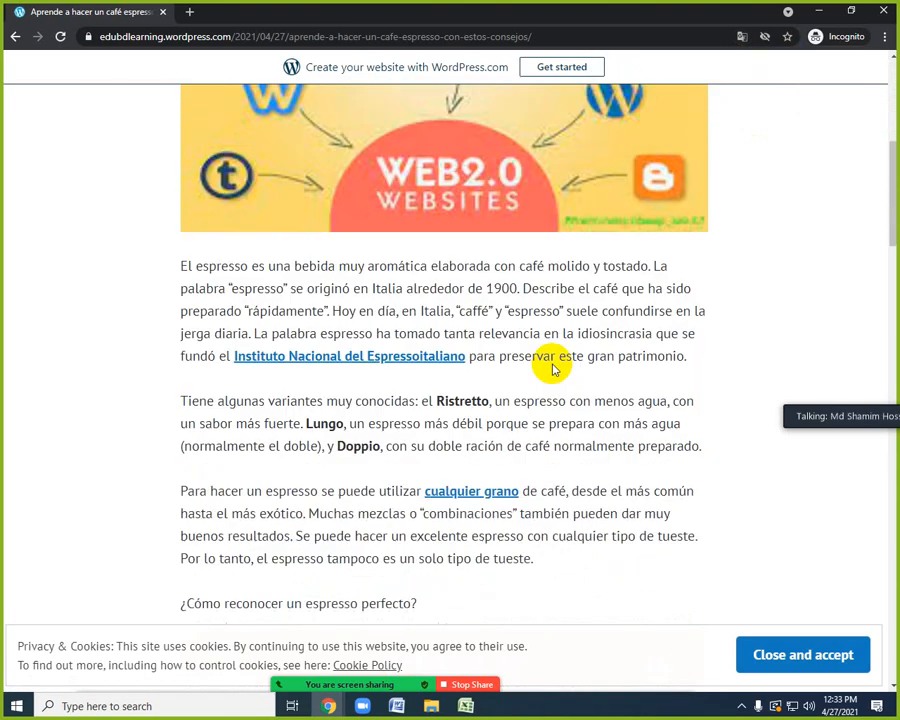
scroll(550, 366, "up", 4)
left_click(568, 36)
key("ctrl+c")
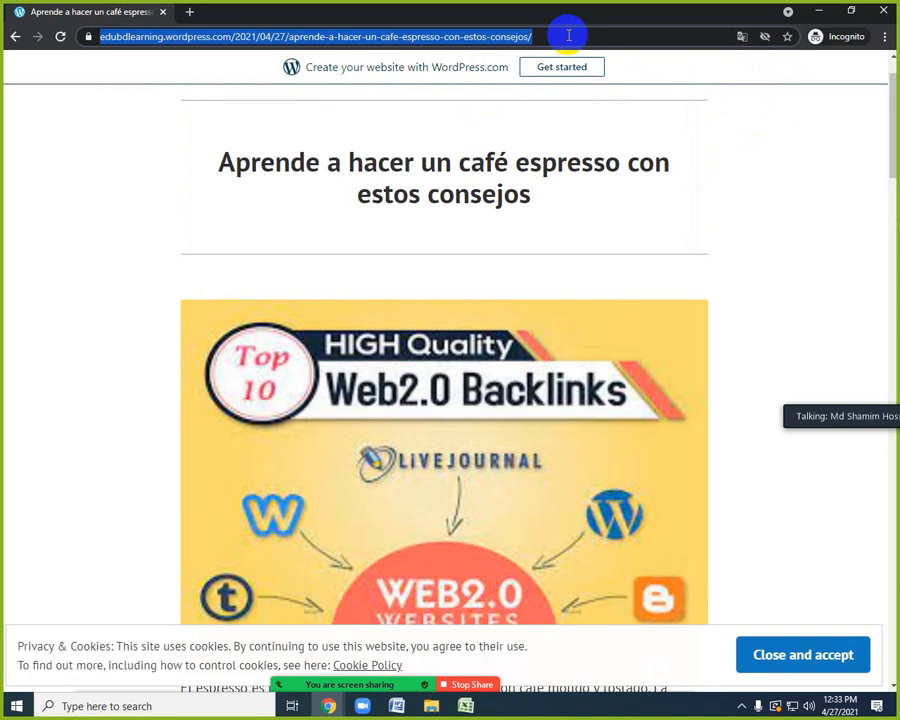
Switch to Excel, start a new workbook, paste the published post's web address into B2 and widen column B to fit it.
left_click(818, 14)
left_click(465, 706)
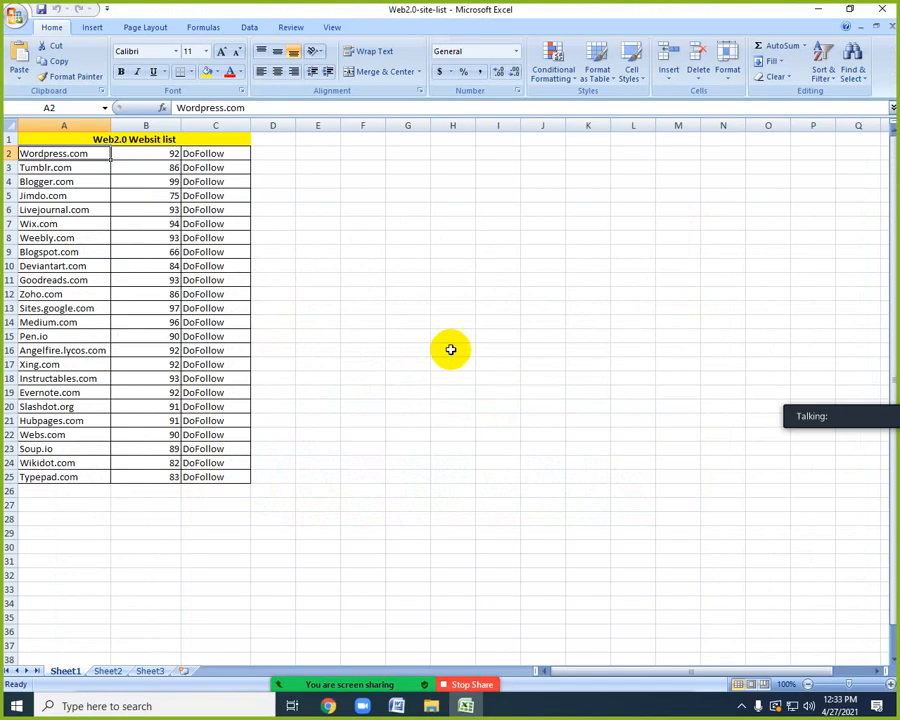
key("ctrl+n")
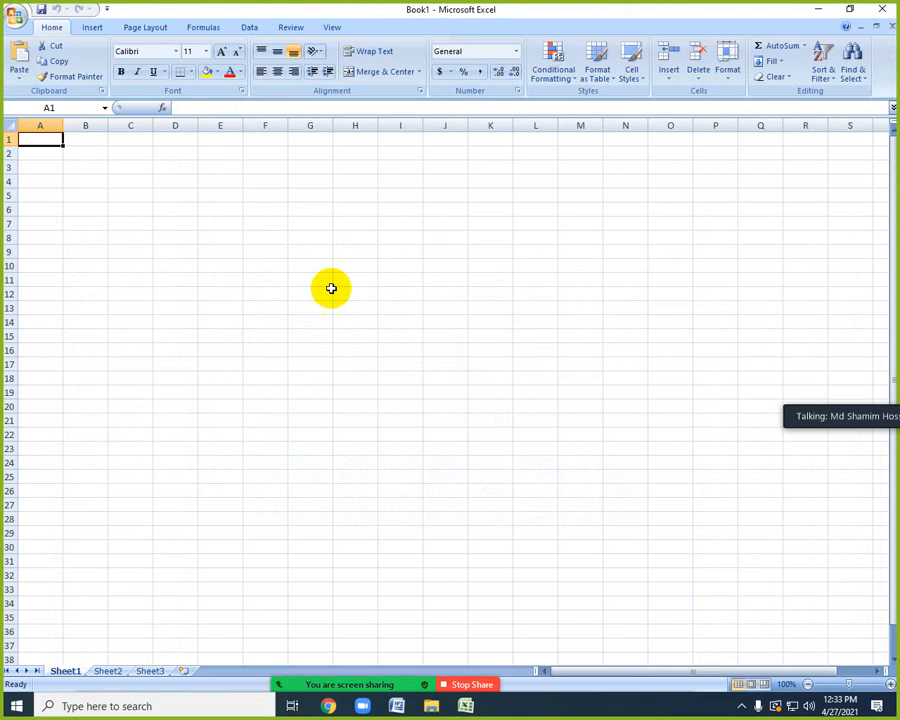
left_click(101, 153)
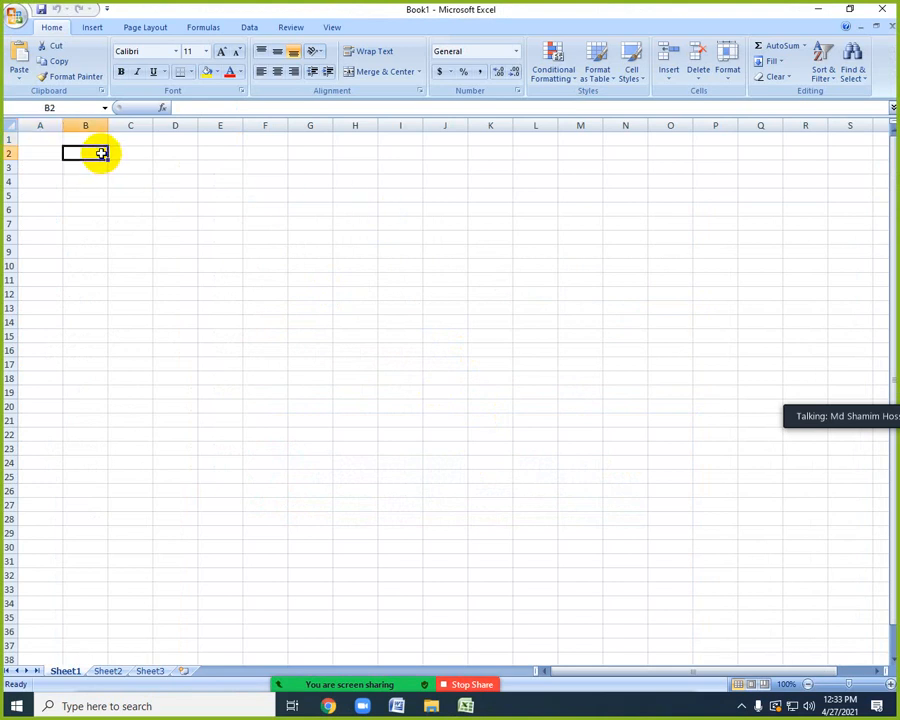
key("ctrl+v")
left_click_drag(107, 125, 535, 124)
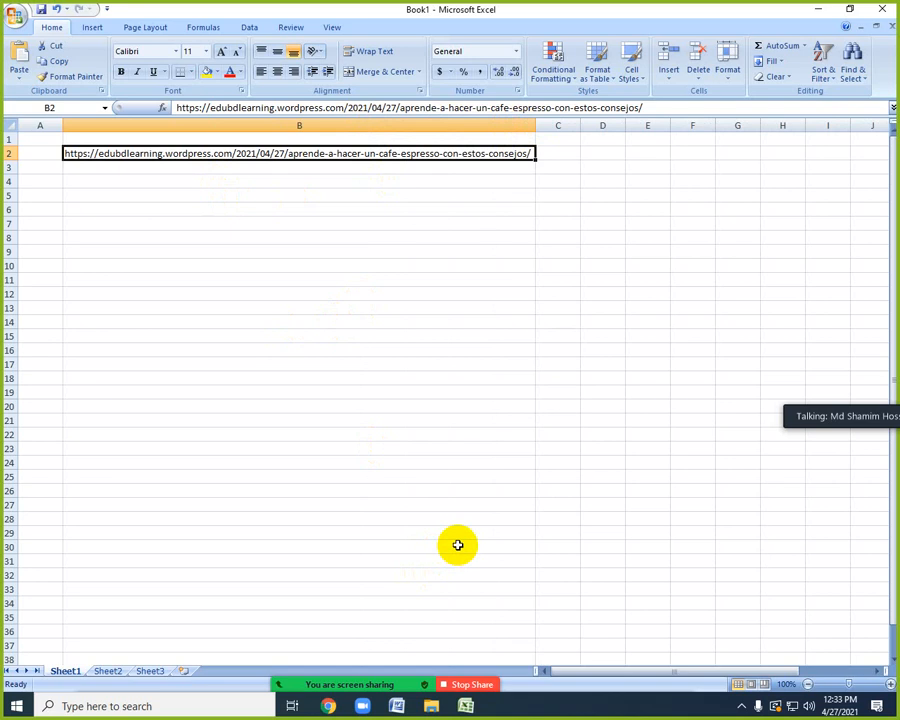
Switch back to Chrome and close the incognito window showing the post.
left_click(327, 706)
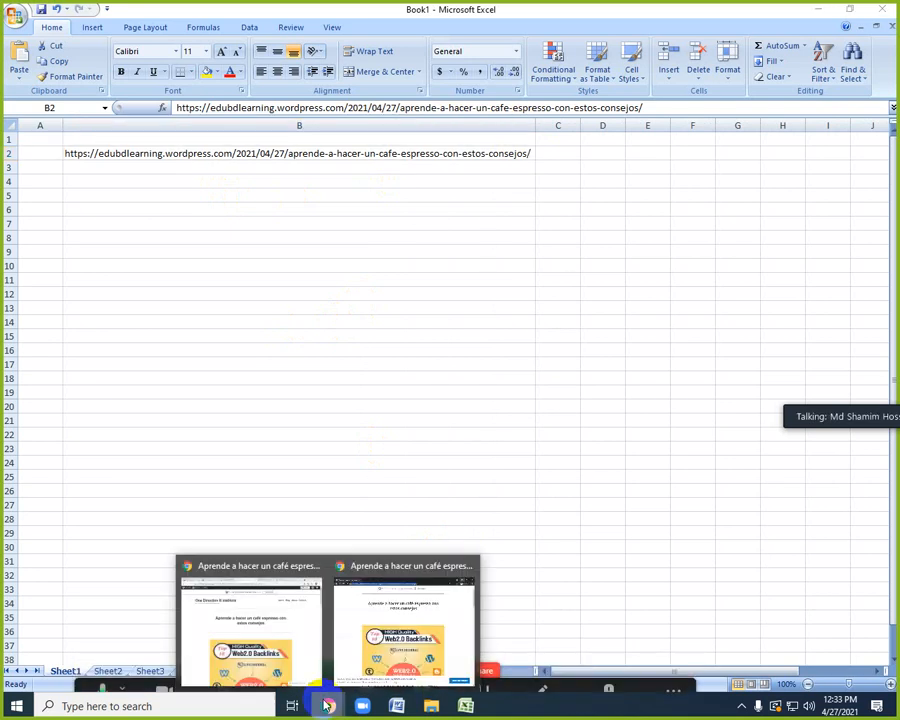
left_click(287, 638)
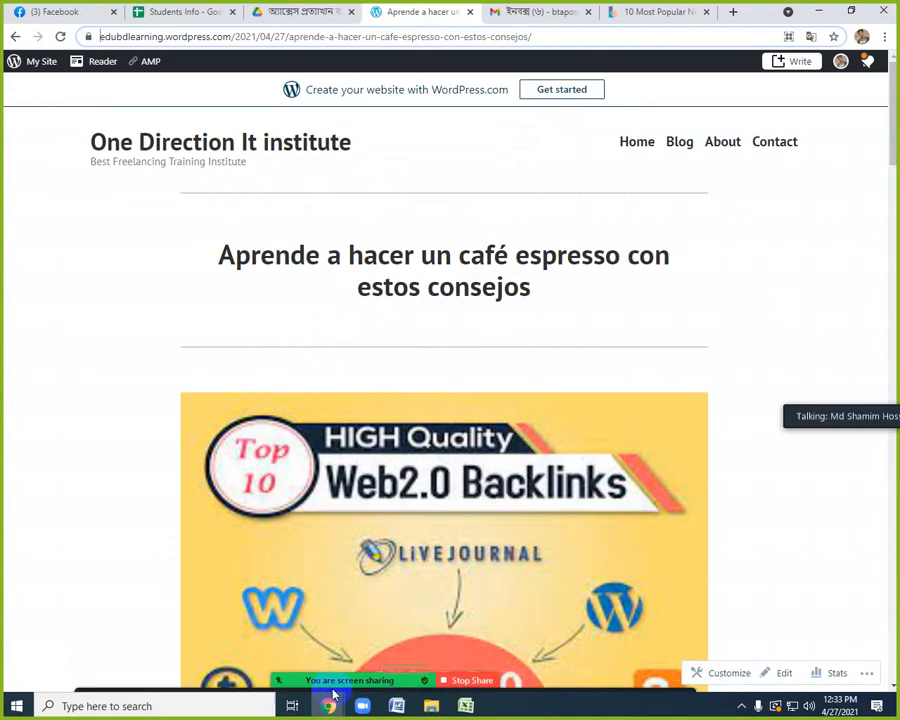
mouse_move(331, 700)
left_click(402, 625)
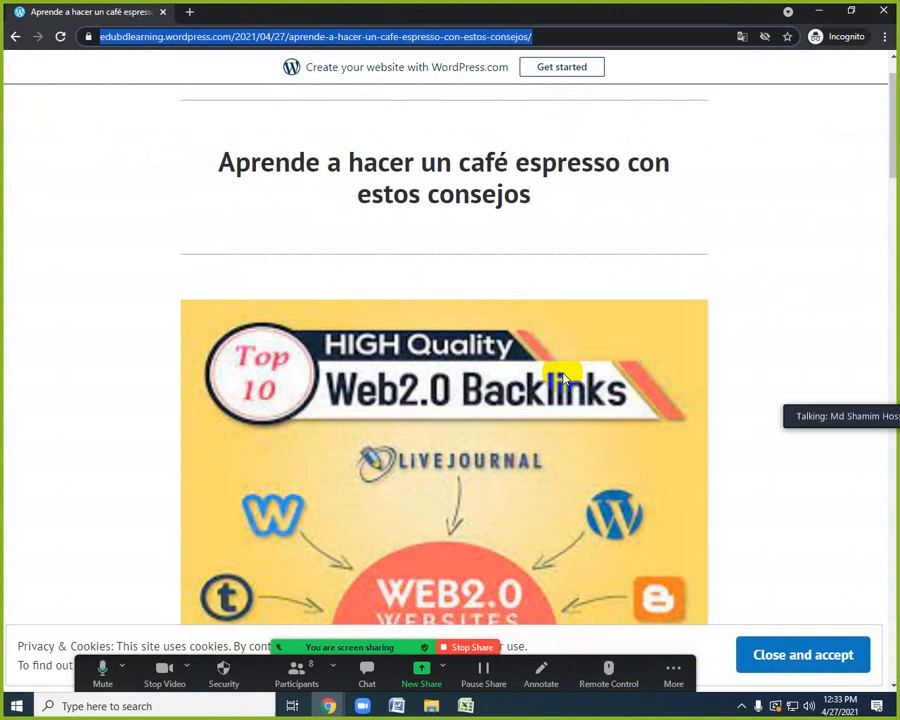
left_click(881, 14)
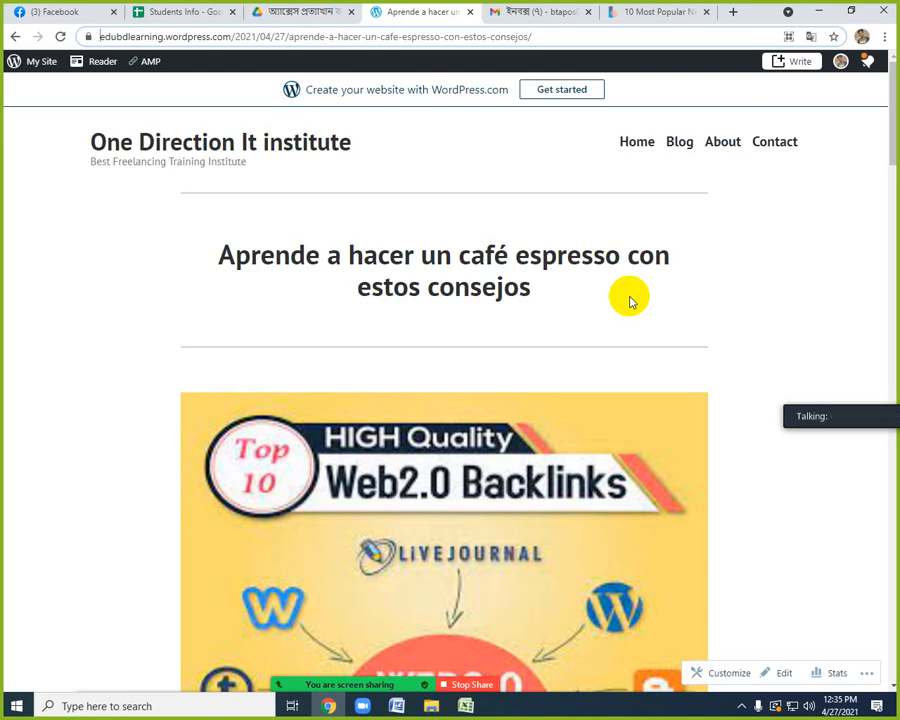
Open the site's dashboard, visit the site from there and look over its home page.
left_click(47, 70)
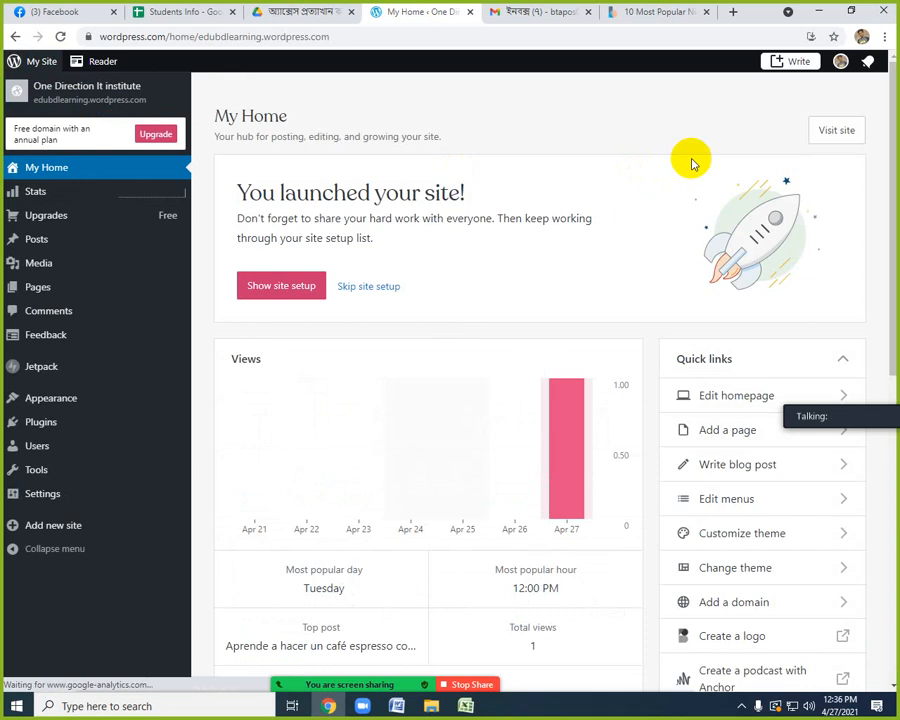
left_click(835, 132)
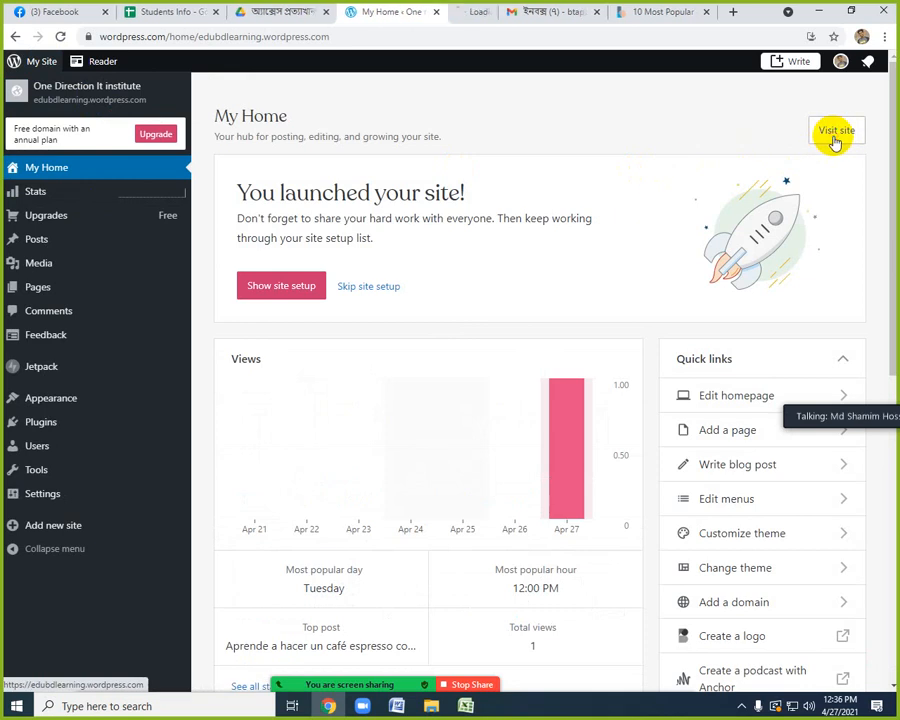
left_click(459, 14)
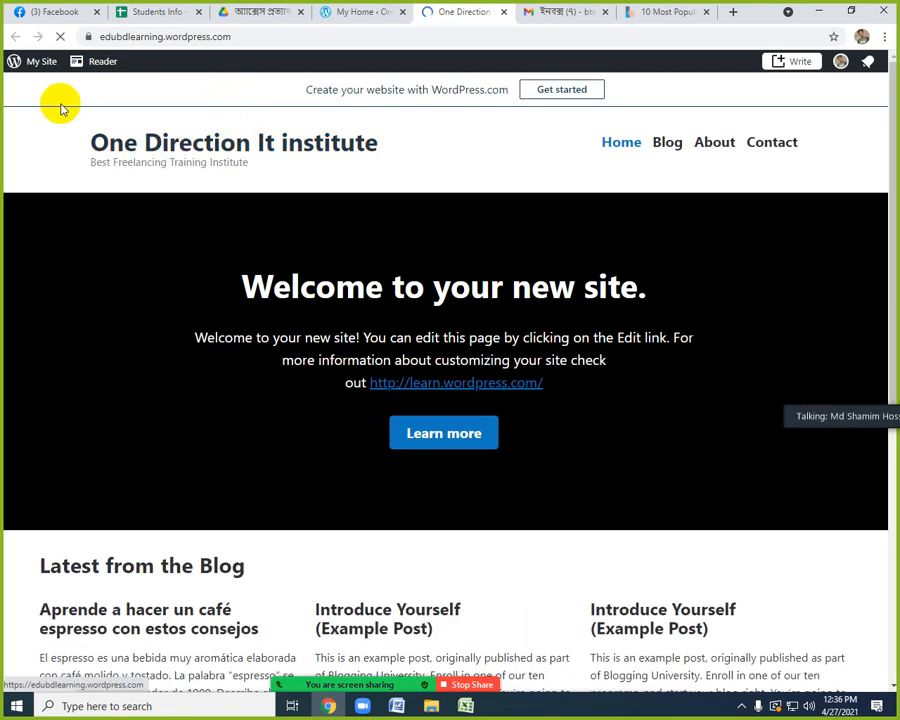
scroll(281, 320, "down", 4)
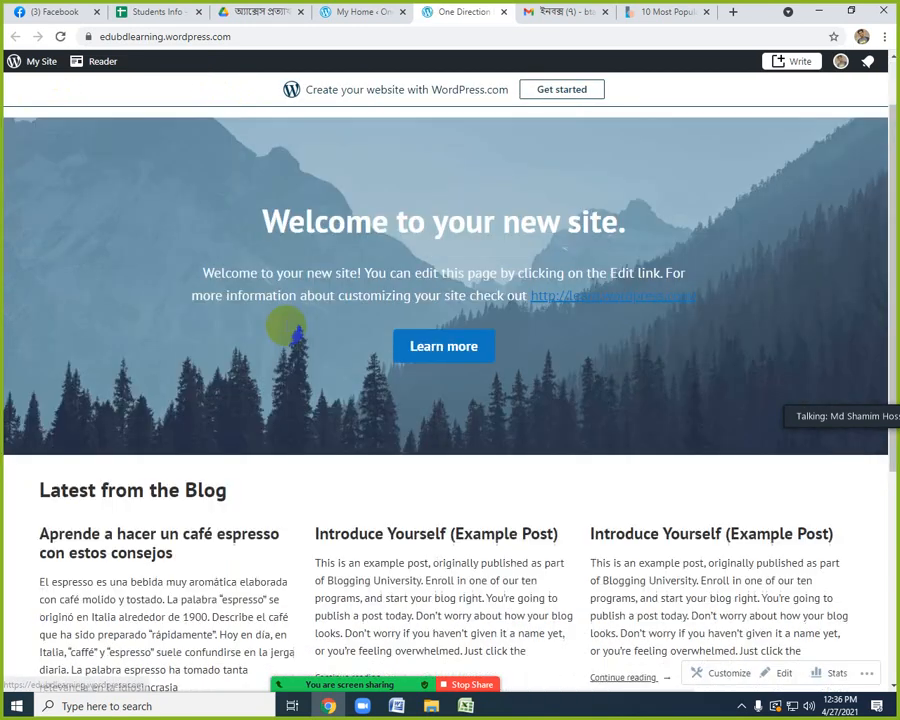
scroll(284, 350, "up", 5)
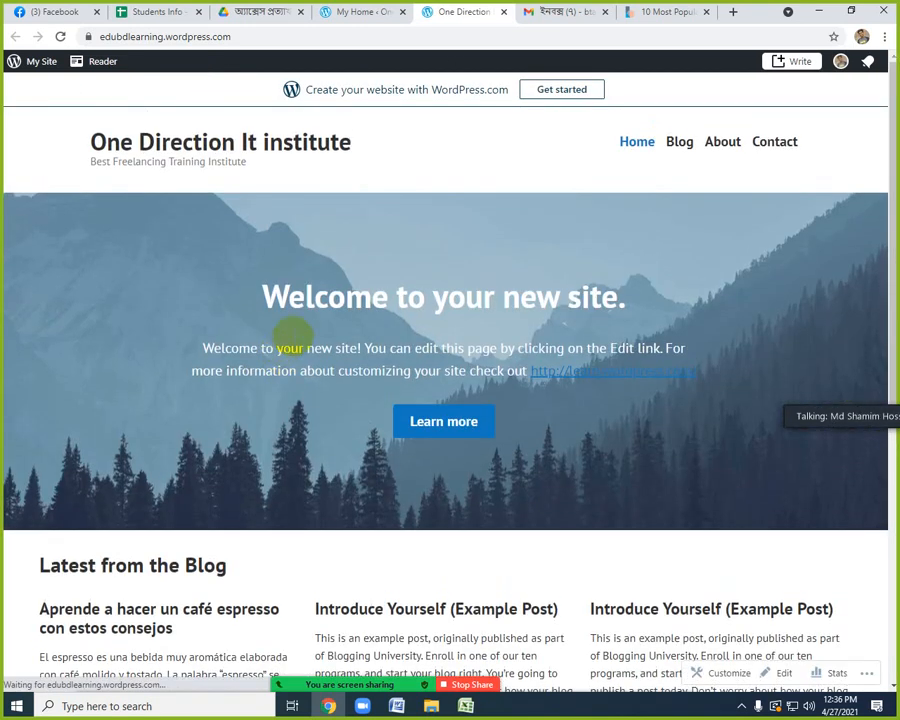
Open the site's Blog page and look through the listed posts.
left_click(678, 144)
scroll(484, 350, "down", 5)
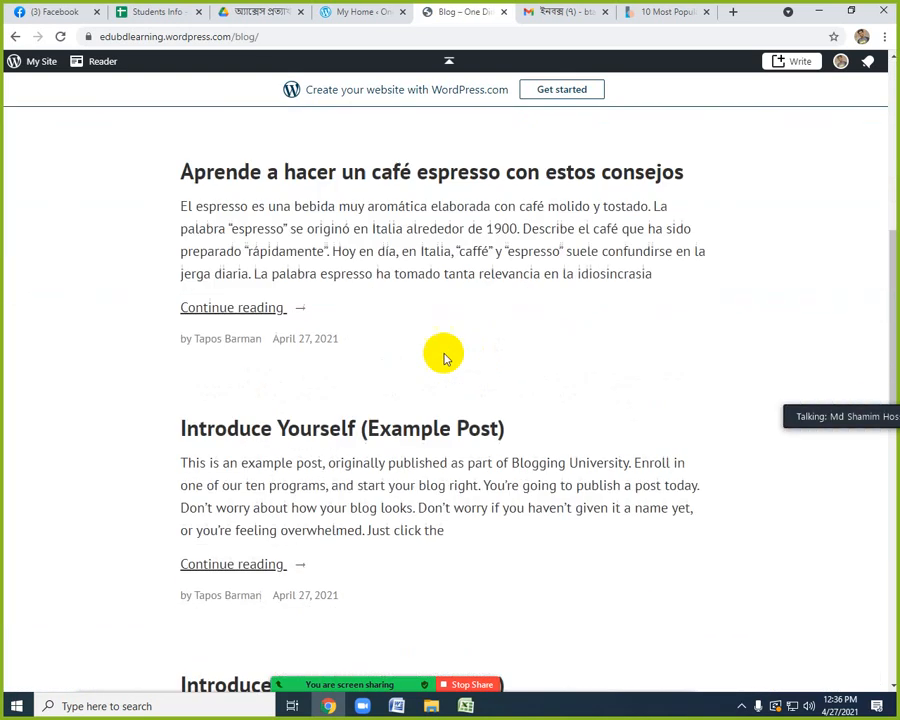
scroll(410, 337, "up", 5)
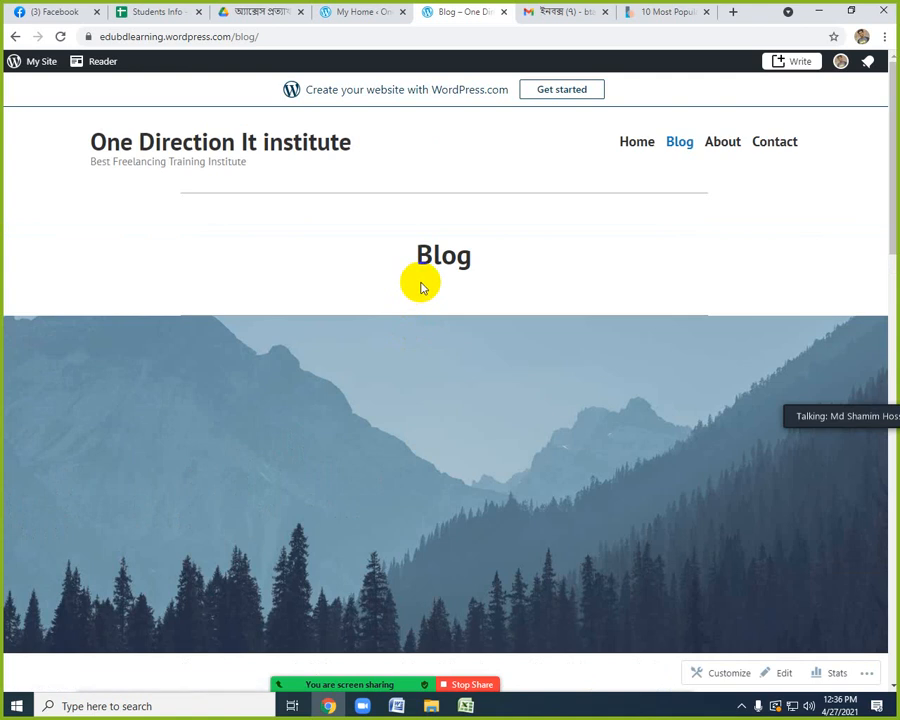
scroll(420, 290, "down", 10)
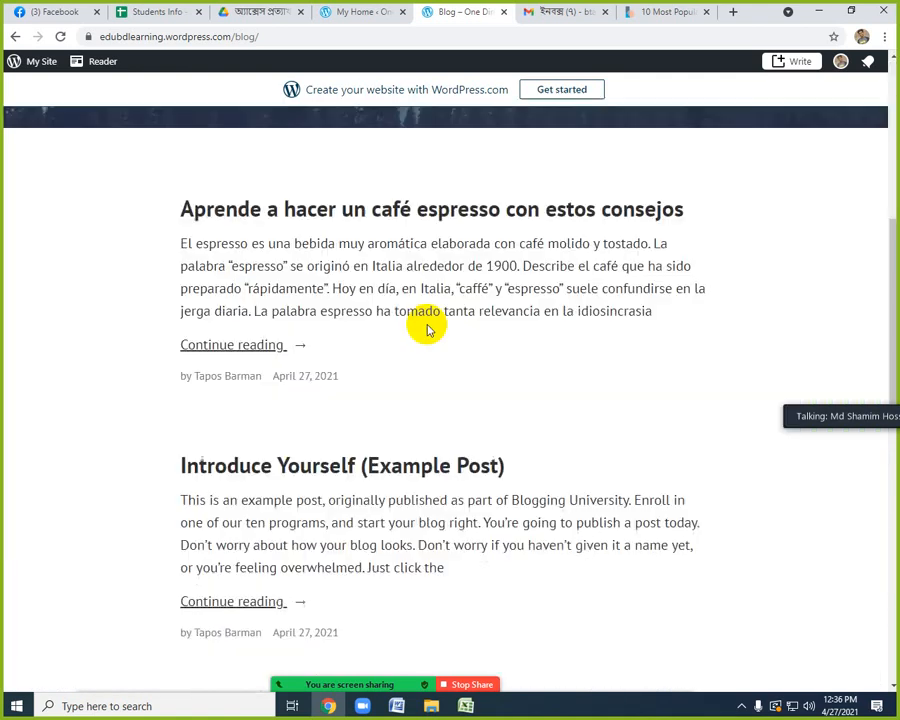
scroll(362, 378, "down", 2)
scroll(358, 376, "up", 10)
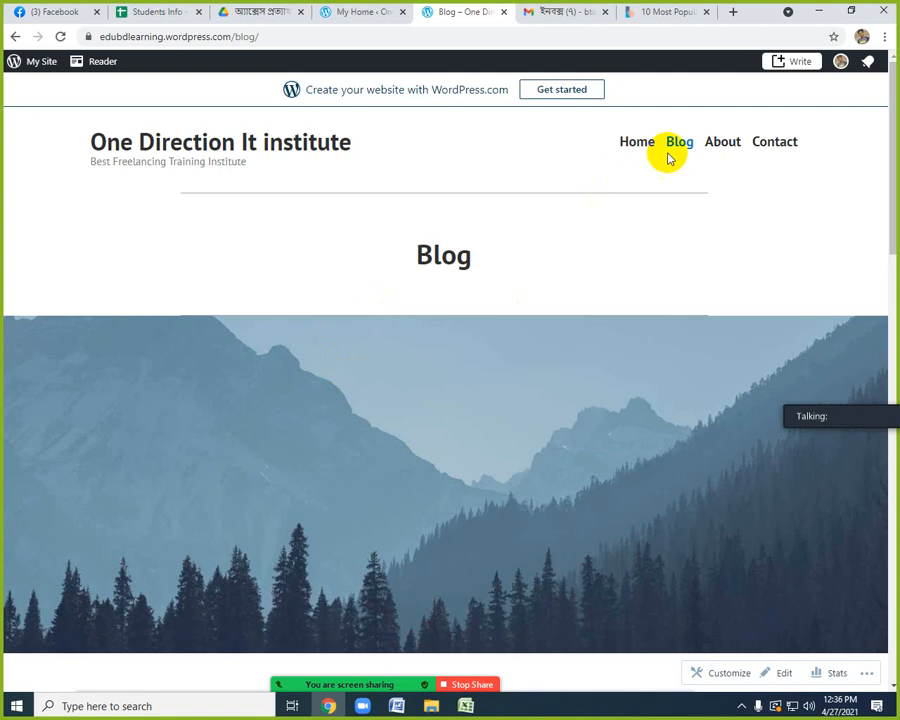
Return to the site's home page, examine the latest blog posts and highlight the subdomain edubdlearning in the web address.
left_click(633, 145)
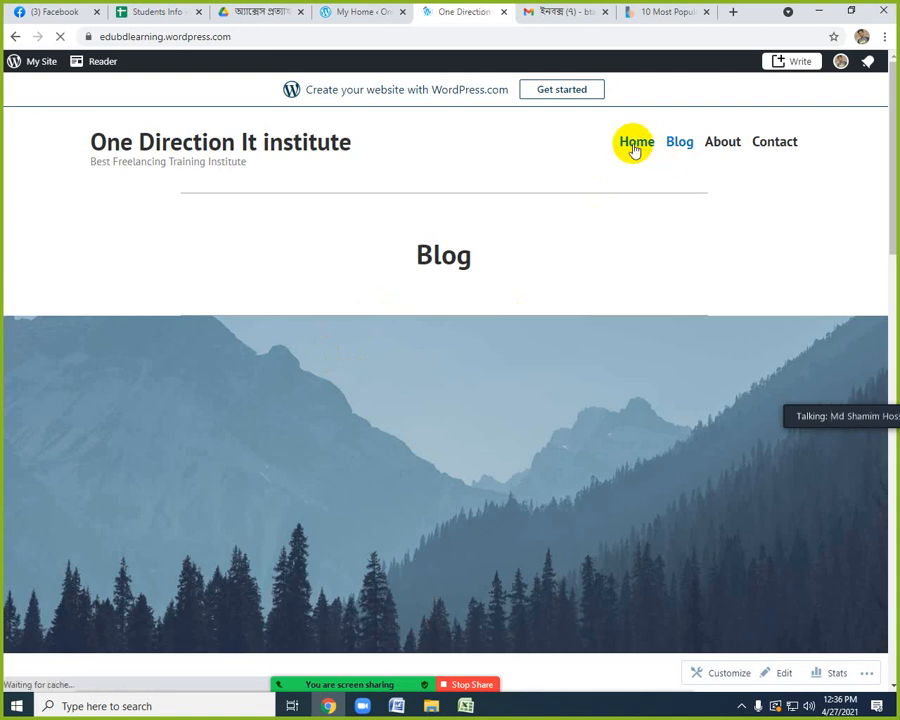
scroll(400, 424, "down", 5)
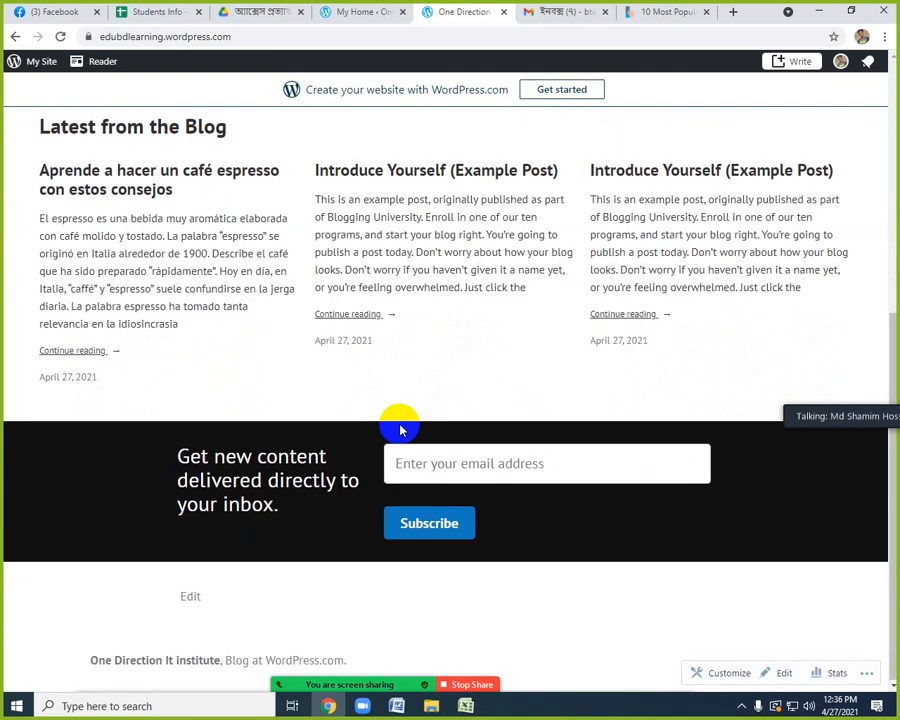
scroll(395, 424, "up", 5)
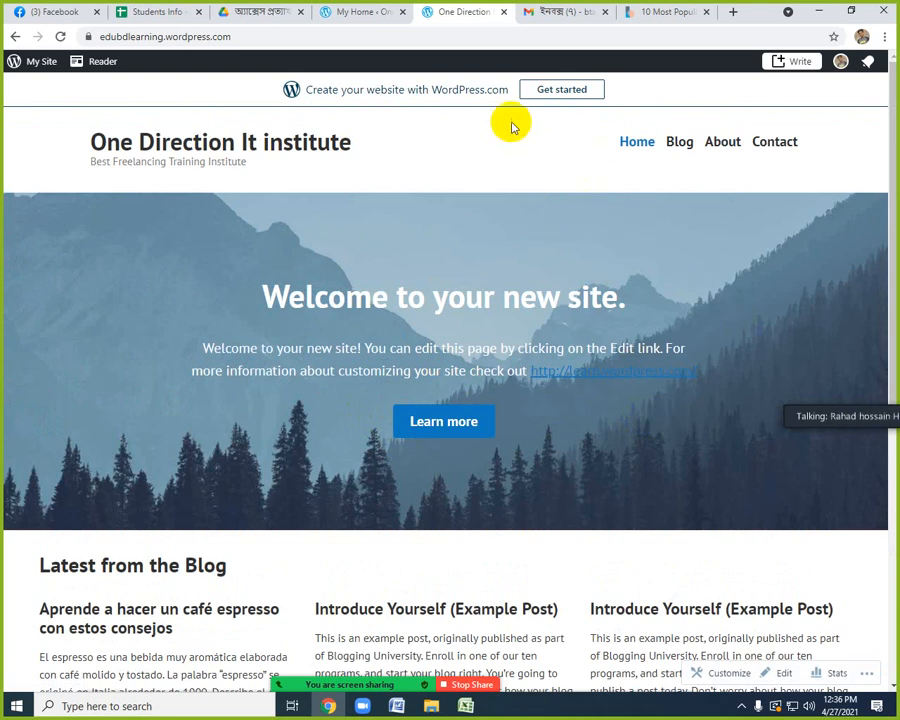
double_click(120, 36)
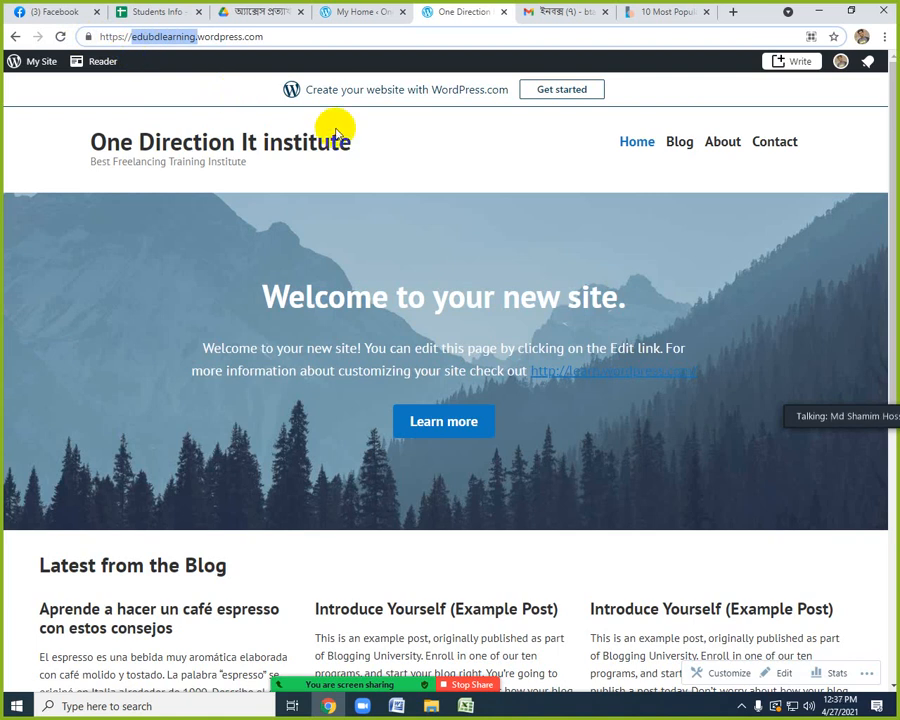
left_click(503, 168)
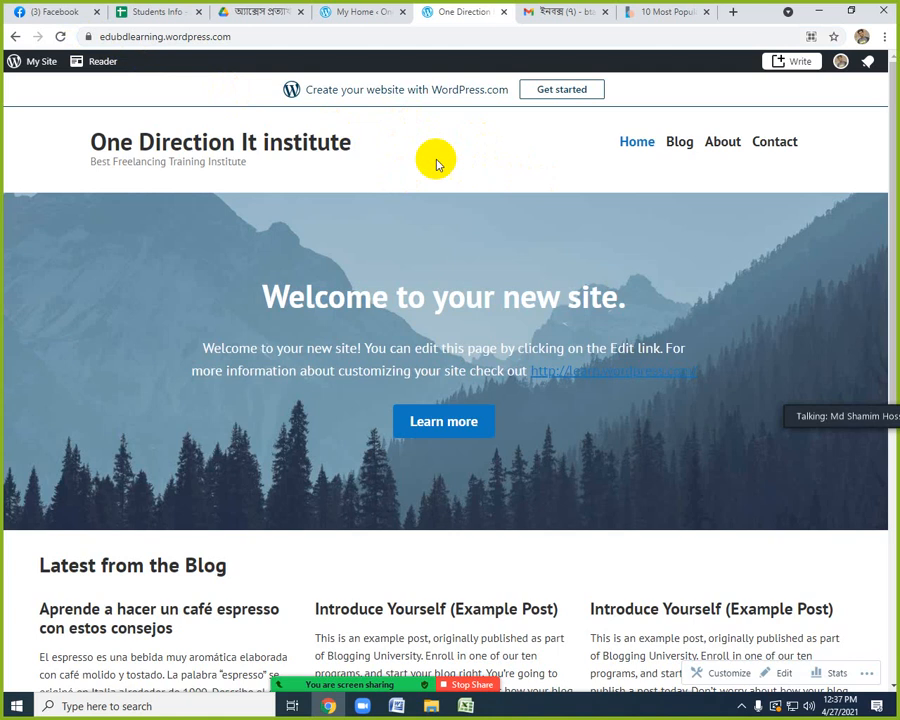
Return to the WordPress.com dashboard and start adding a new site.
left_click(360, 12)
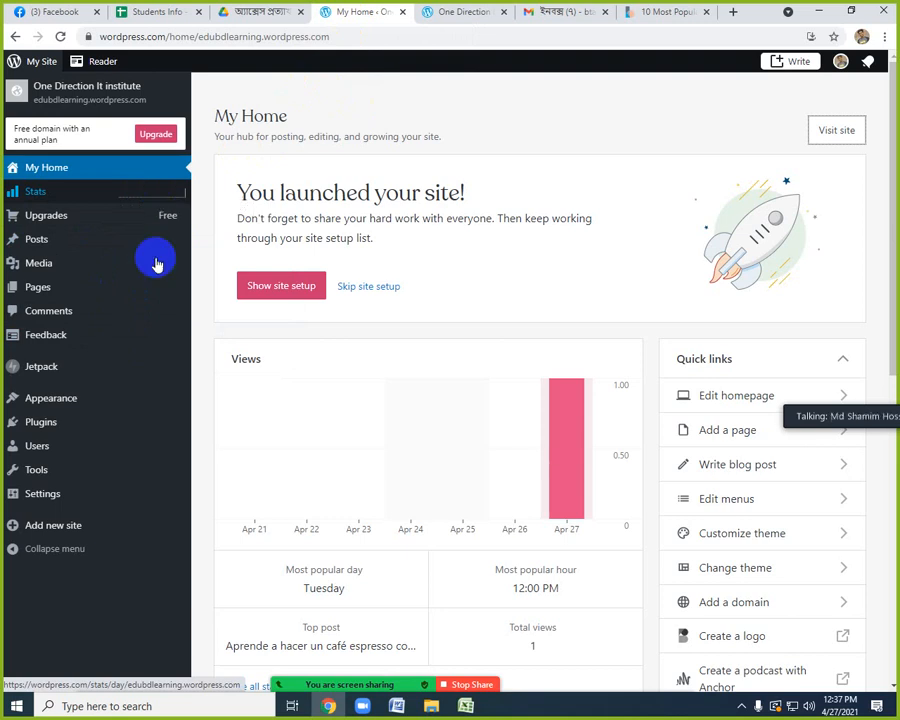
left_click(66, 537)
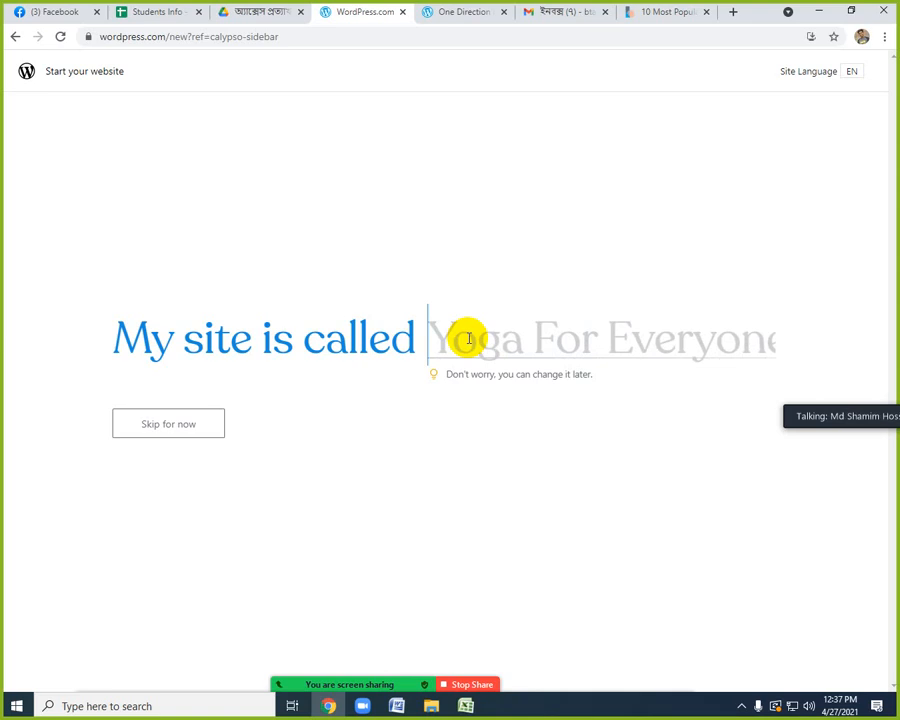
type("l")
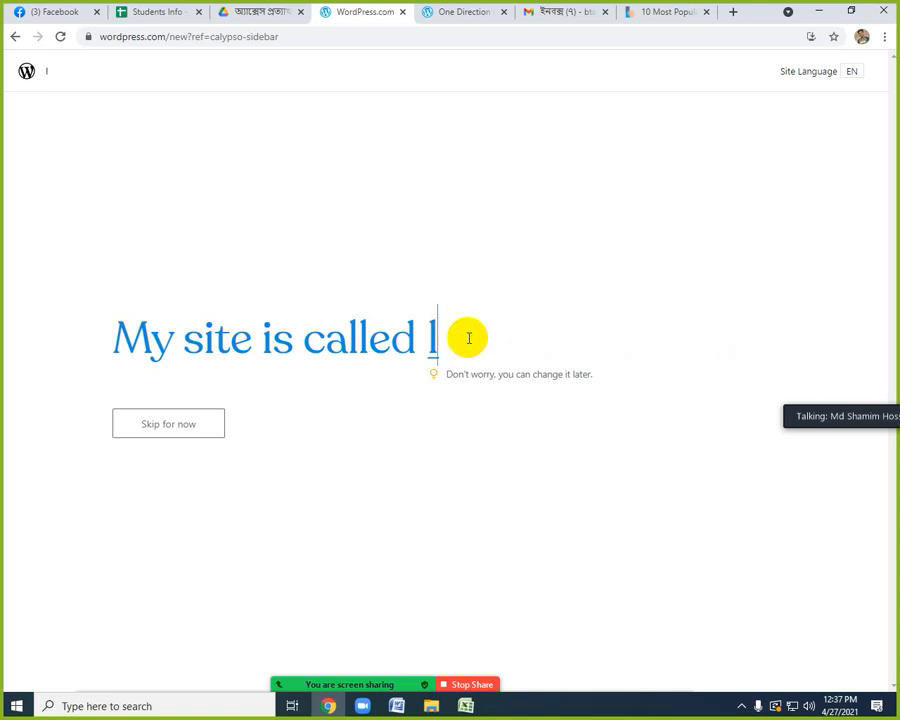
type("lkjfsdflkja")
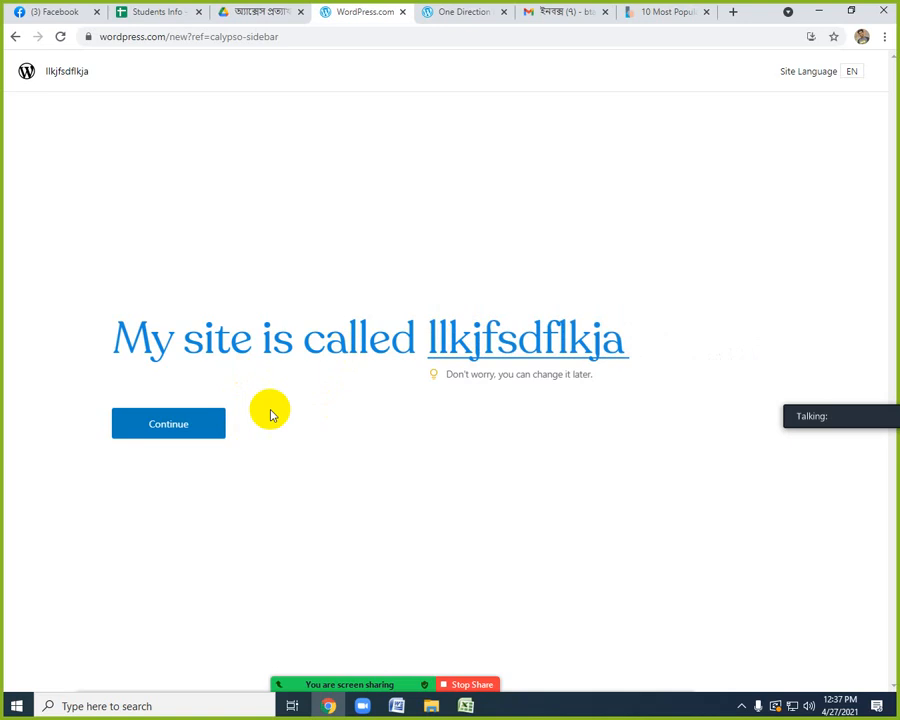
key("BackSpace")
key("BackSpace")
key("BackSpace")
key("BackSpace")
key("BackSpace")
key("BackSpace")
key("BackSpace")
key("BackSpace")
key("BackSpace")
key("BackSpace")
key("BackSpace")
key("BackSpace")
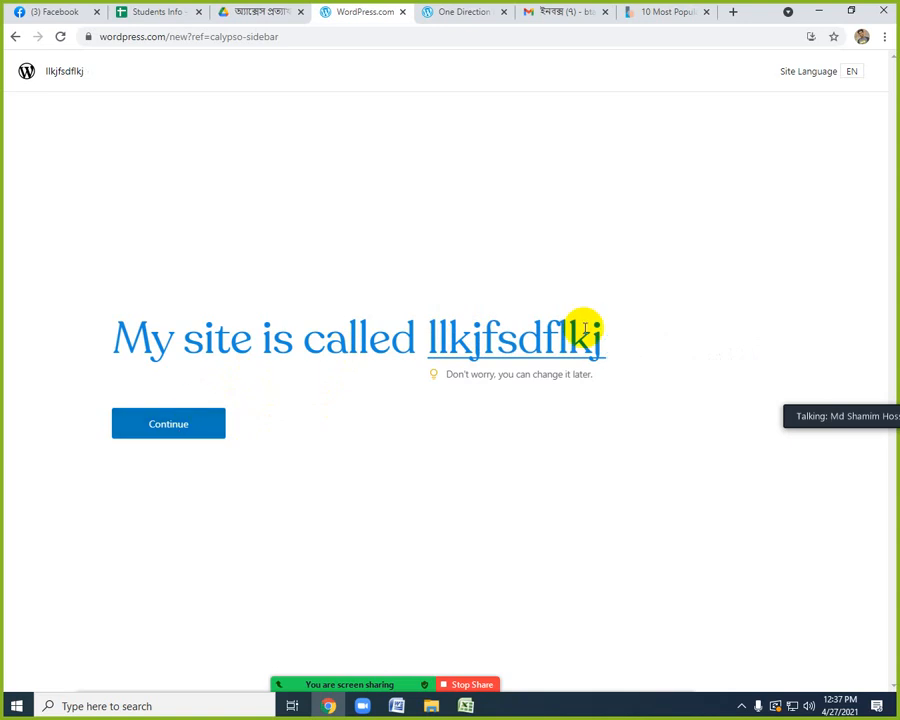
type("T")
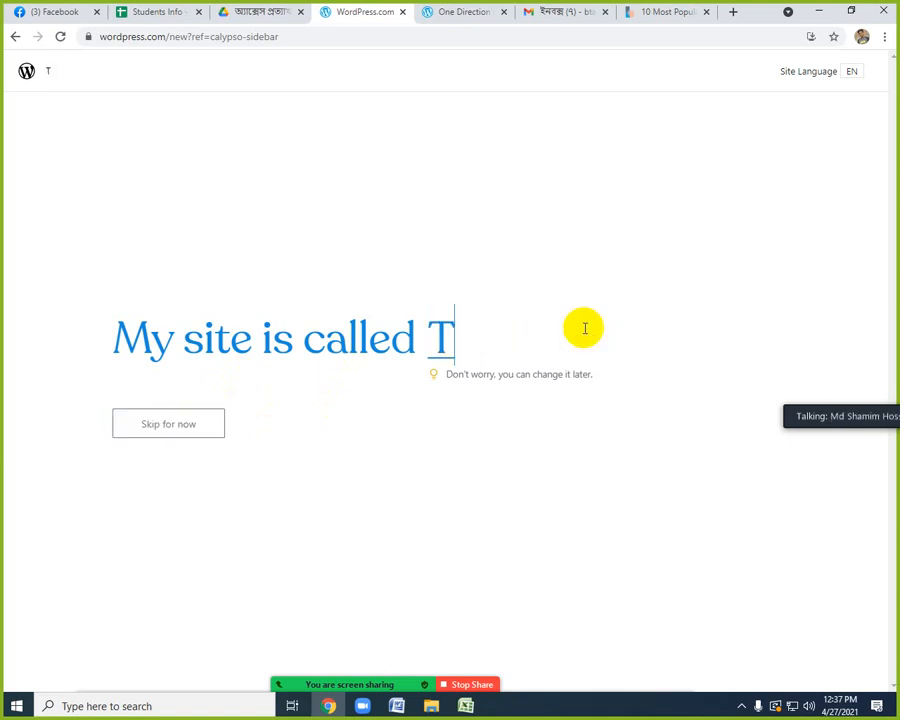
type("aposh")
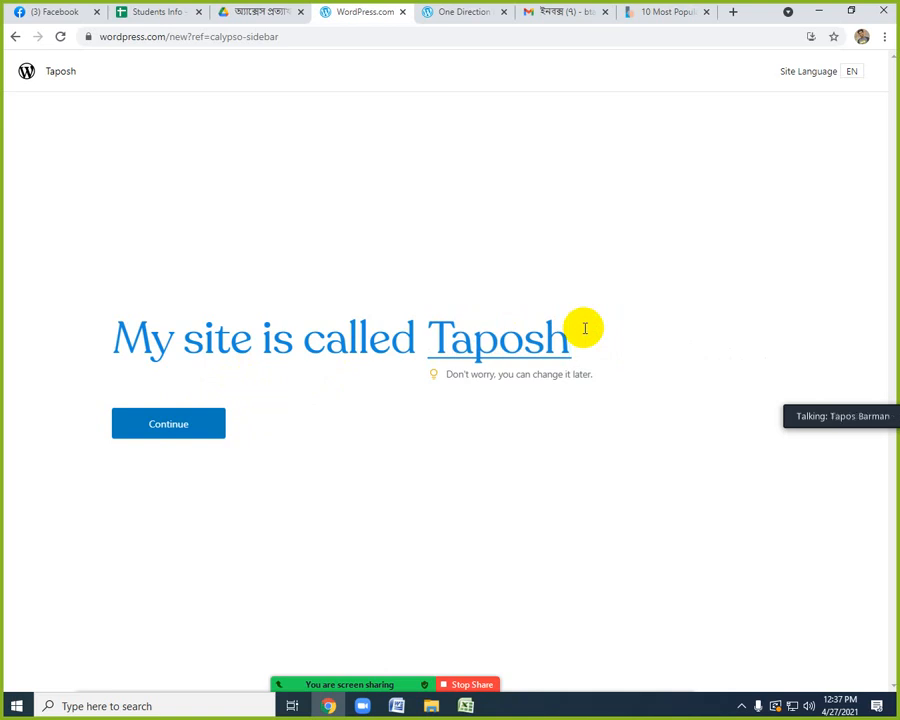
key("BackSpace")
key("BackSpace")
key("BackSpace")
key("BackSpace")
key("BackSpace")
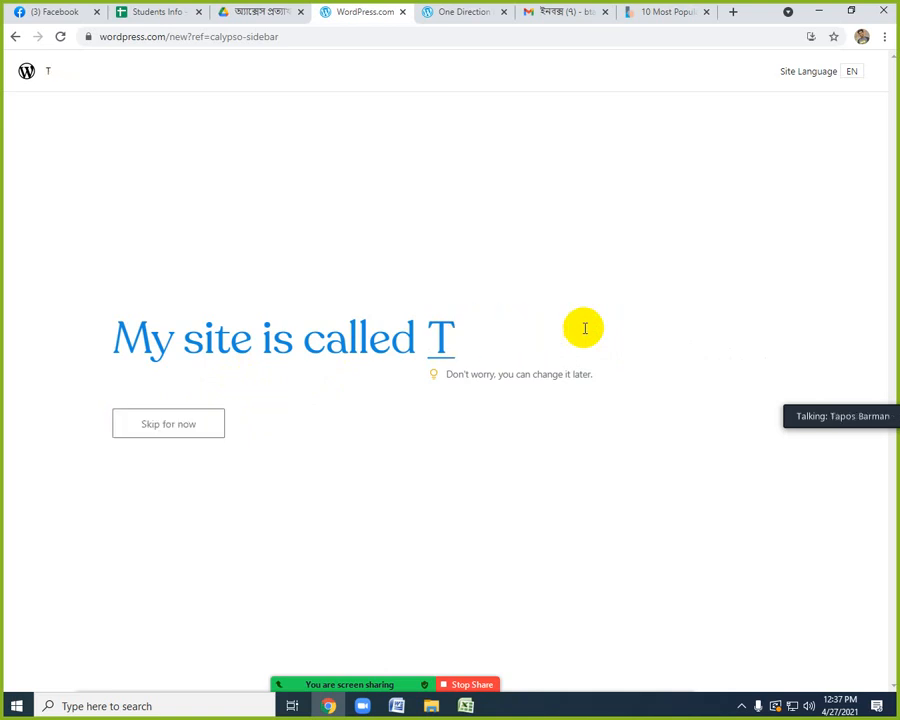
type("o")
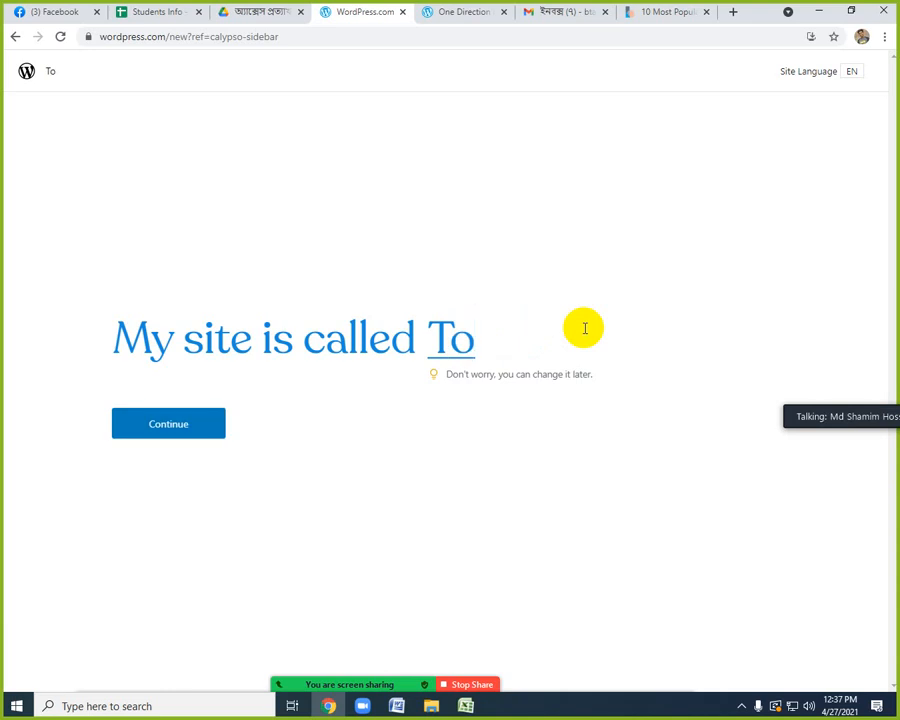
type("a")
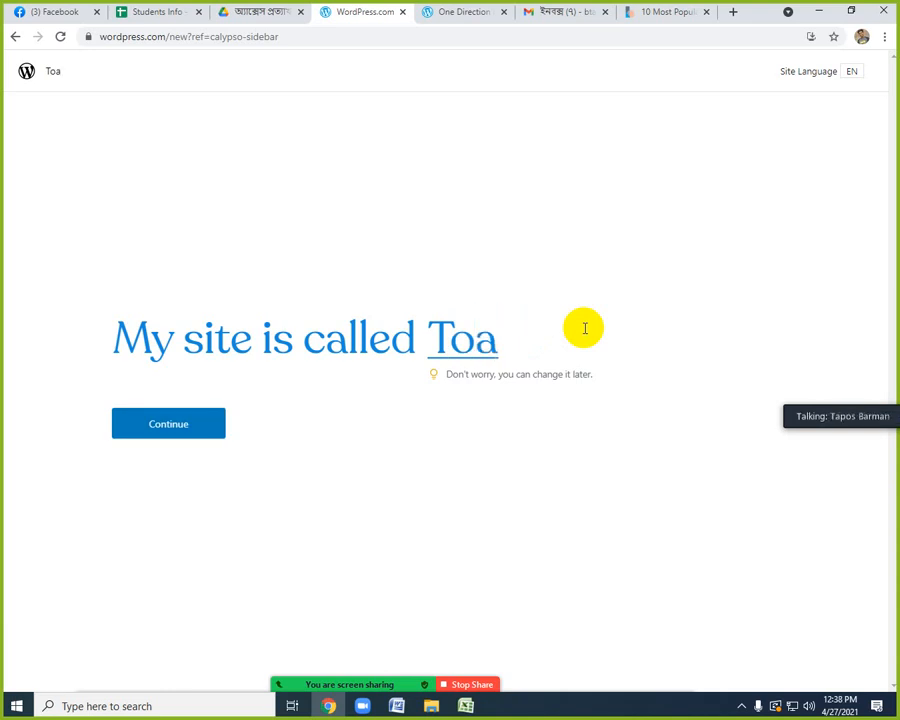
key("BackSpace")
type("m")
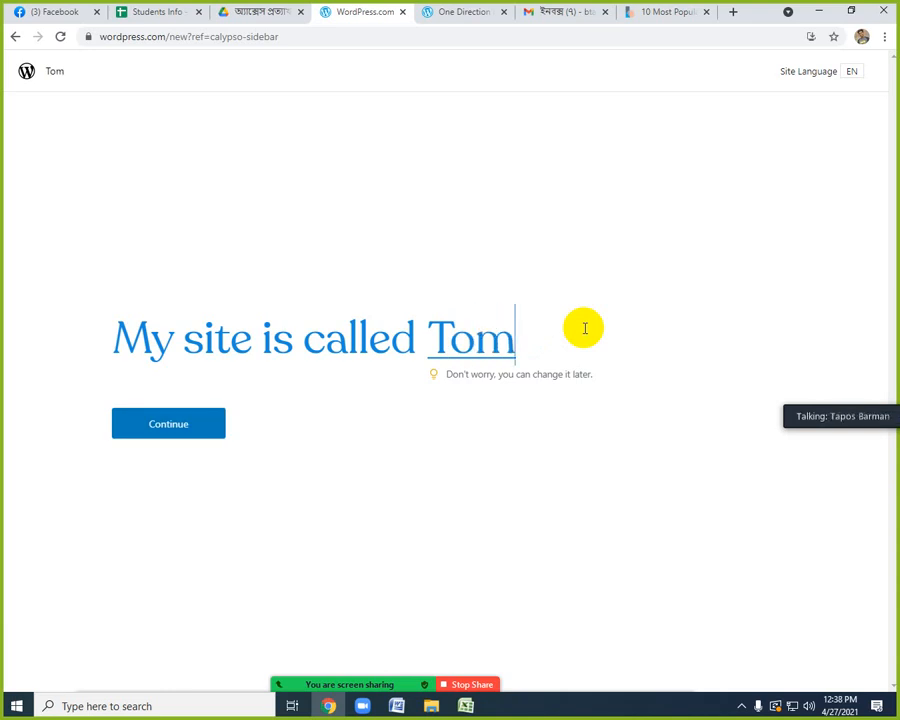
key("BackSpace")
key("BackSpace")
key("BackSpace")
Enter tom1seo as the name of the new site.
type("tom")
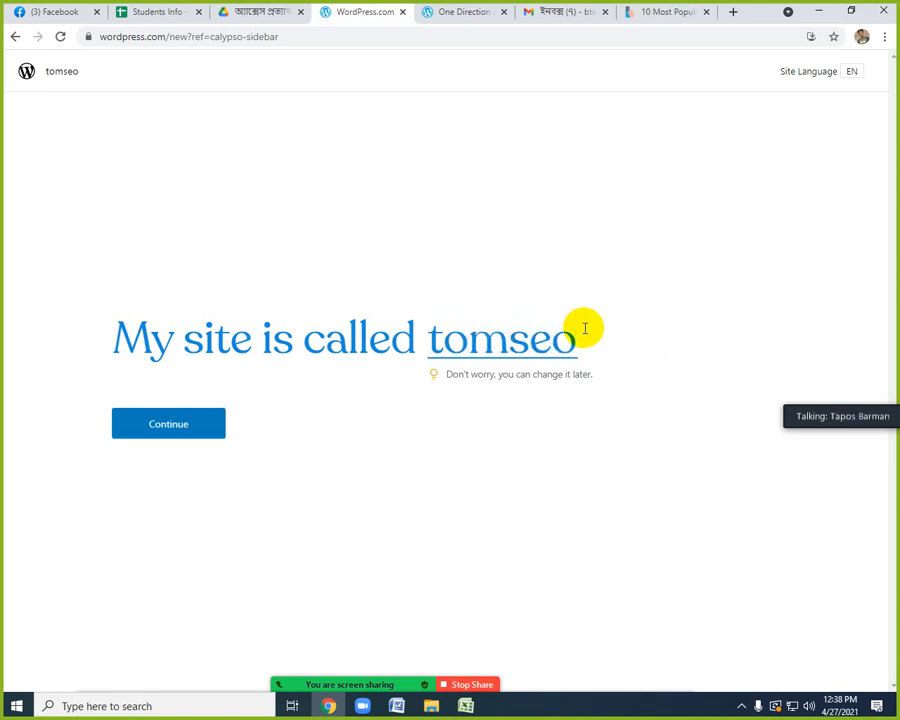
type("1")
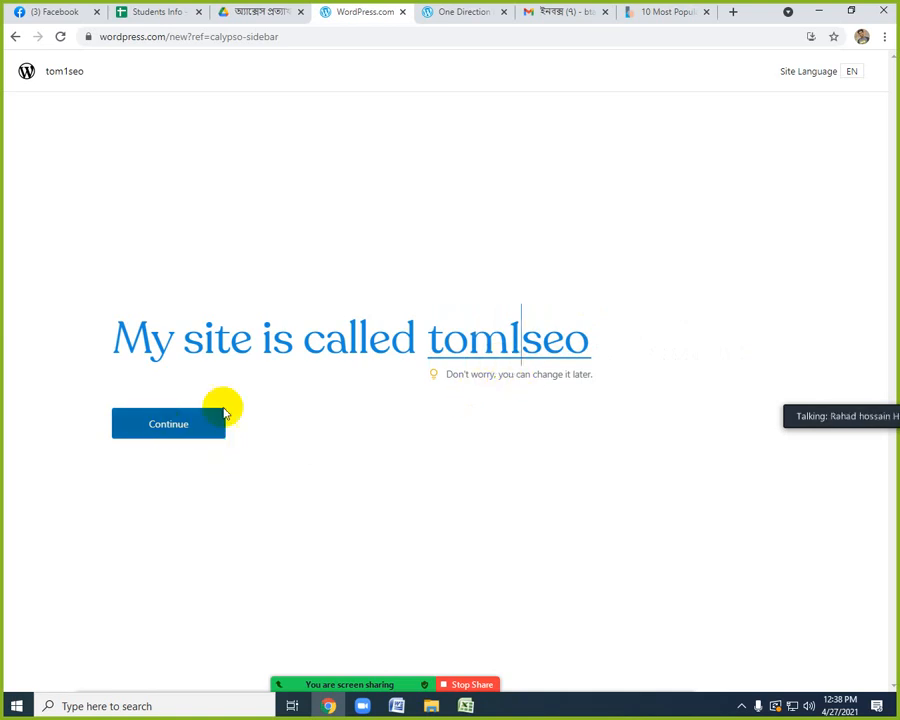
Continue with the tom1seo name and choose the free tom1seo88543692.wordpress.com domain for the new site.
left_click(174, 426)
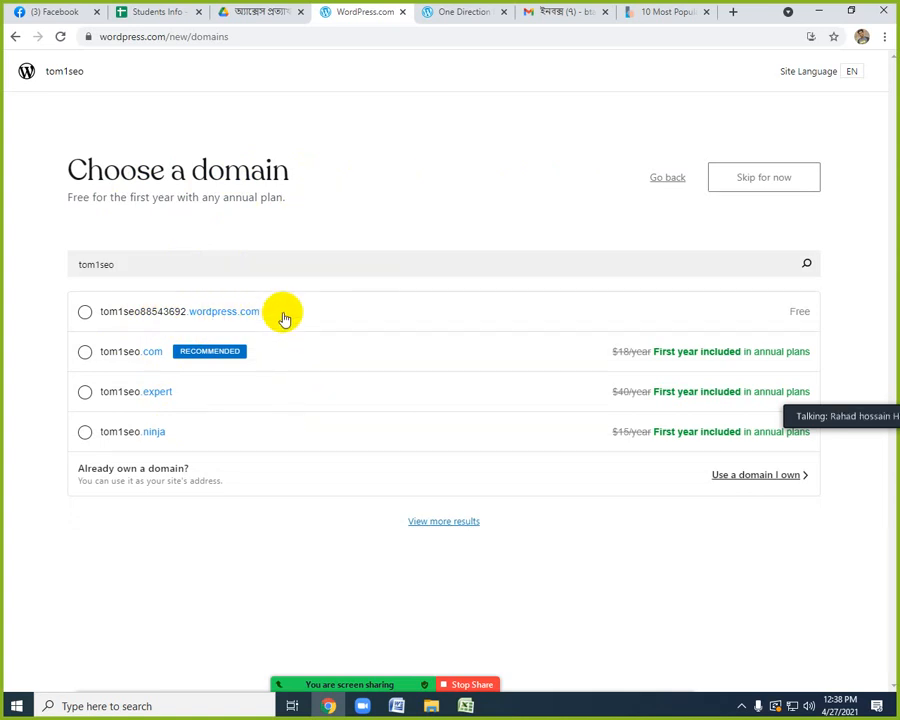
left_click(577, 316)
left_click(734, 177)
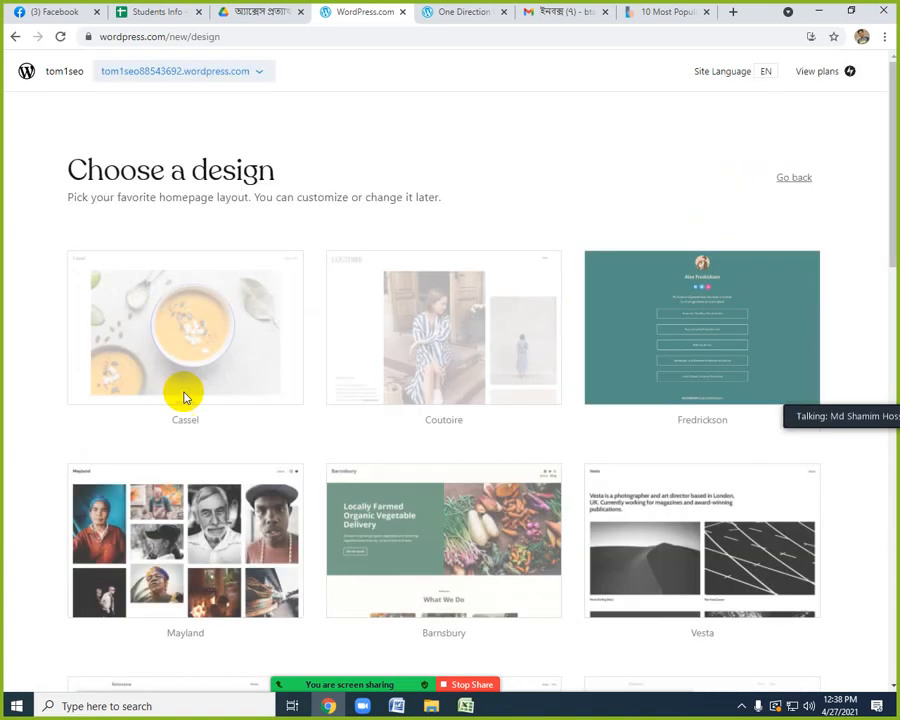
Look through the available homepage designs for the new site.
scroll(466, 460, "down", 5)
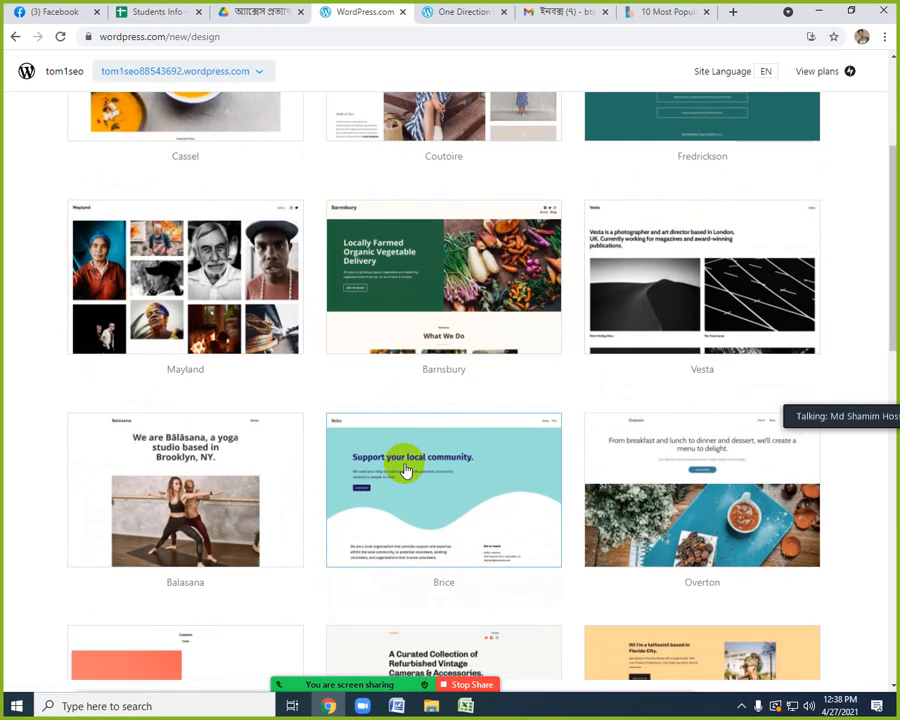
scroll(403, 467, "down", 5)
scroll(382, 390, "up", 5)
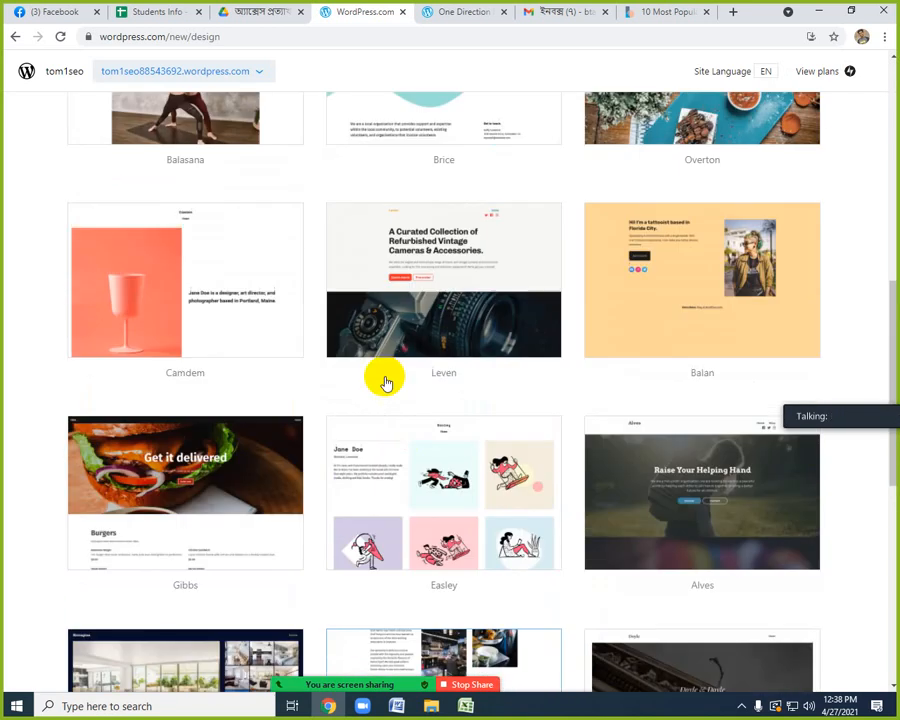
scroll(430, 474, "up", 2)
scroll(402, 478, "up", 3)
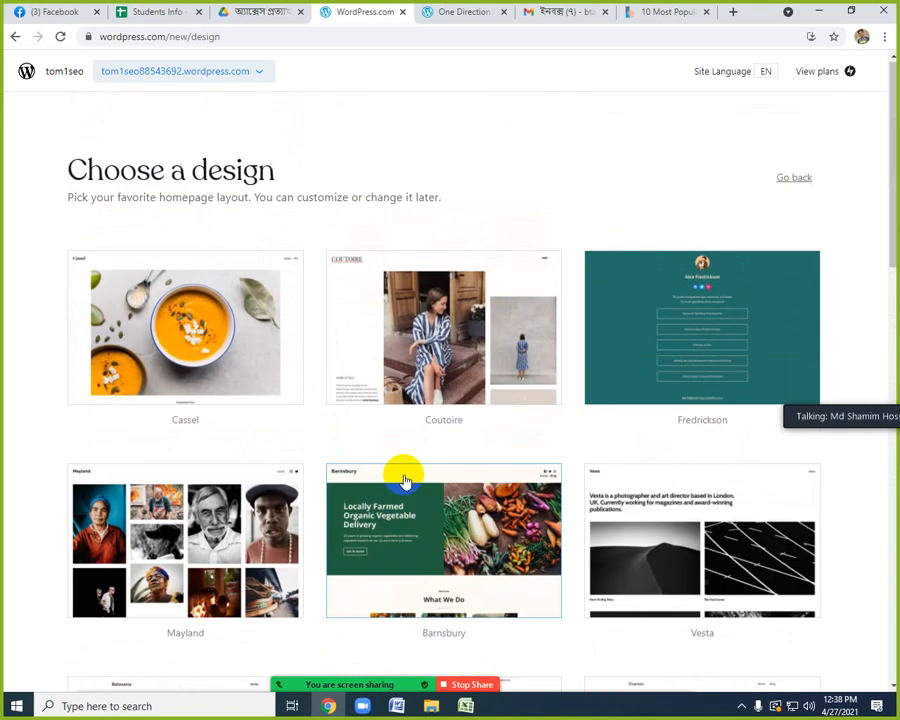
scroll(409, 481, "down", 2)
scroll(410, 483, "down", 4)
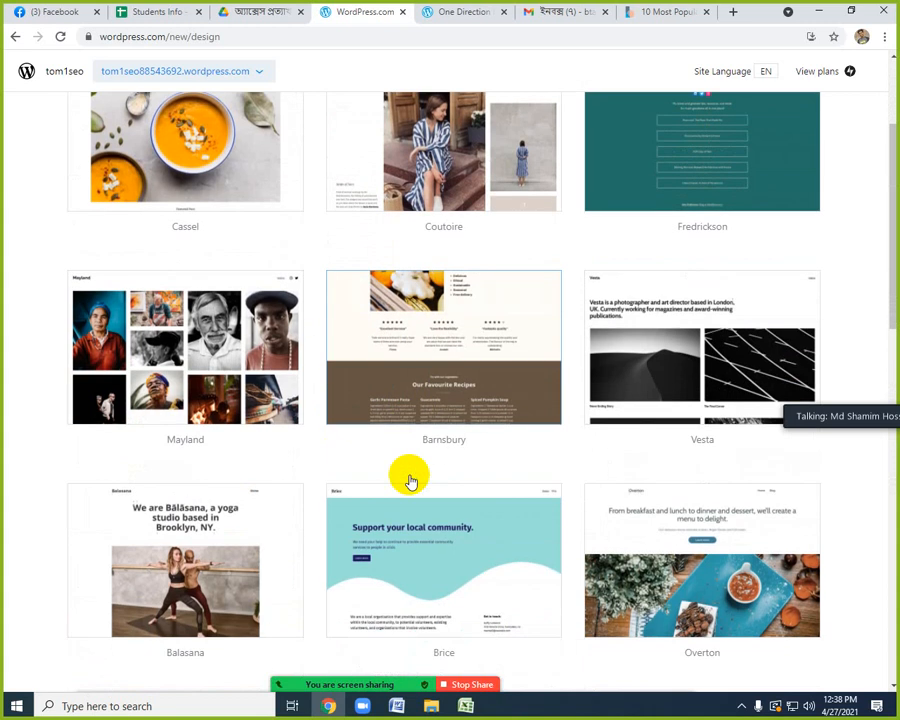
scroll(410, 478, "down", 4)
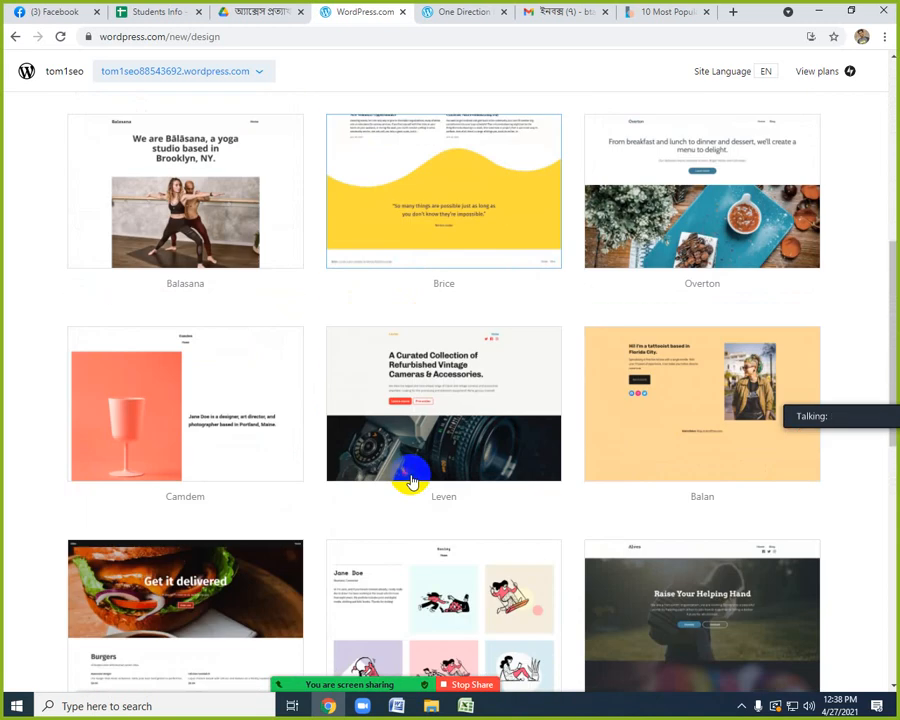
scroll(440, 450, "down", 1)
scroll(455, 440, "down", 2)
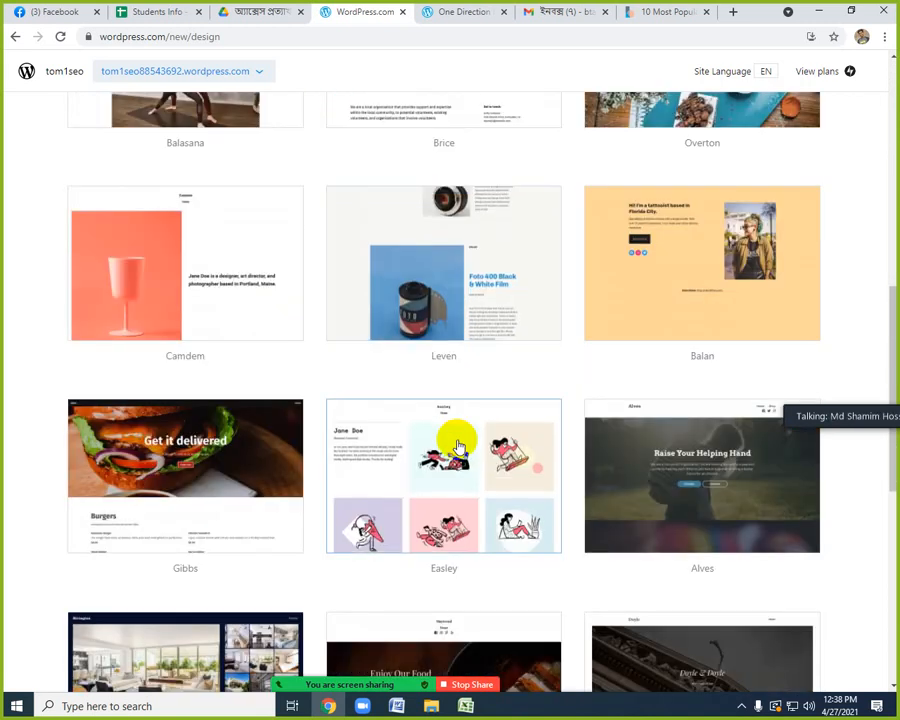
scroll(457, 445, "up", 9)
scroll(458, 445, "up", 3)
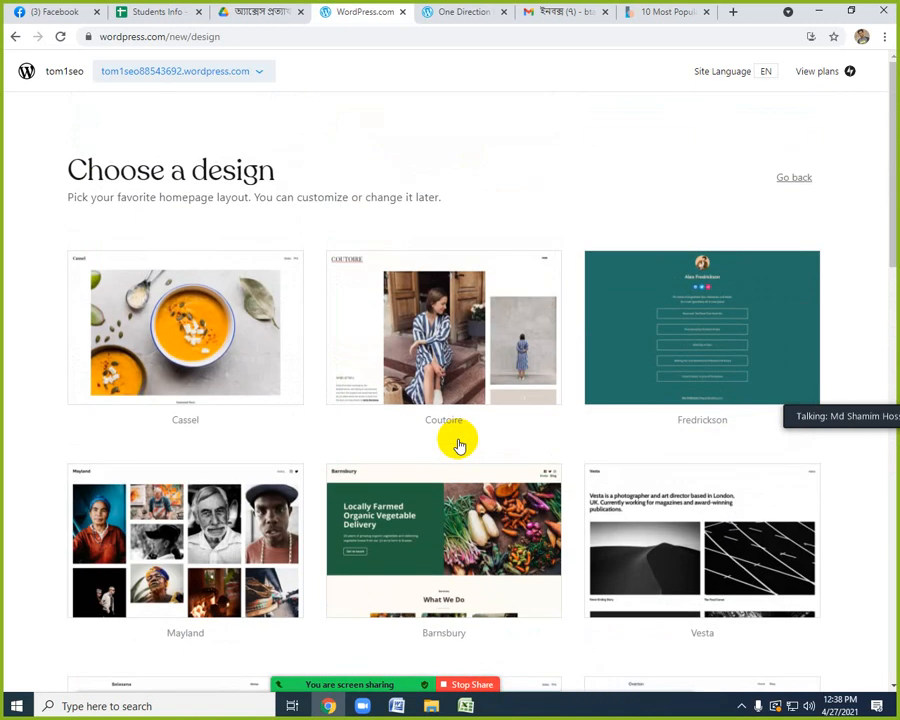
scroll(458, 440, "down", 3)
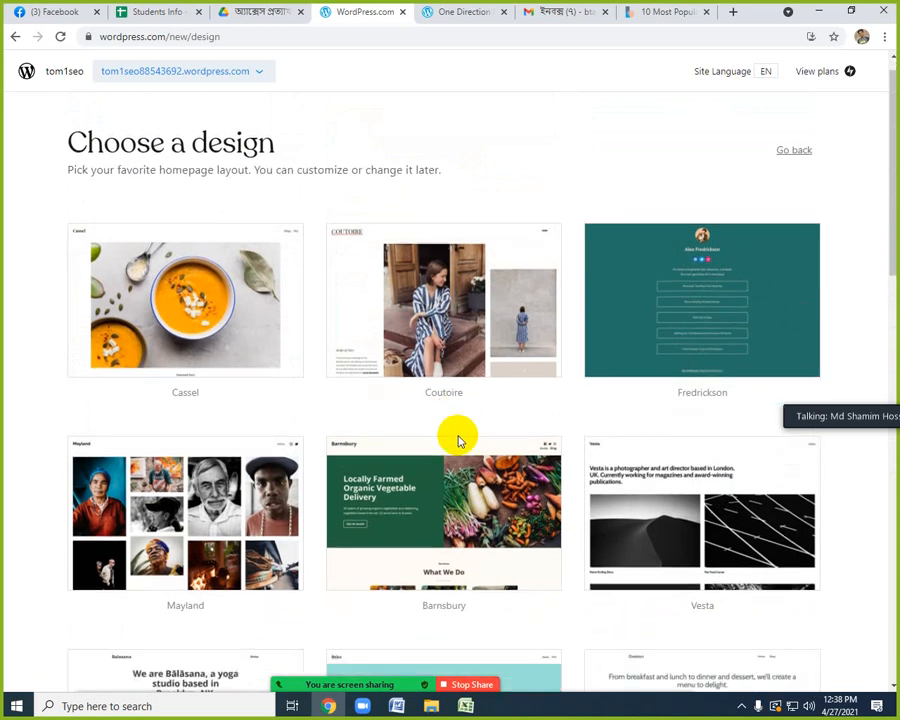
scroll(428, 490, "down", 4)
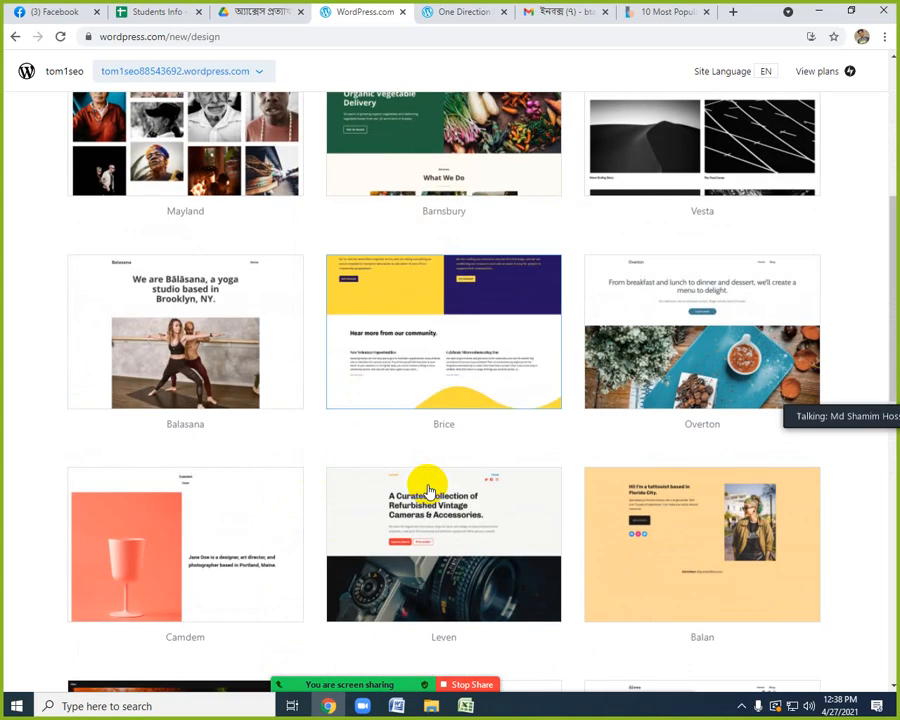
scroll(430, 490, "down", 2)
scroll(428, 490, "down", 4)
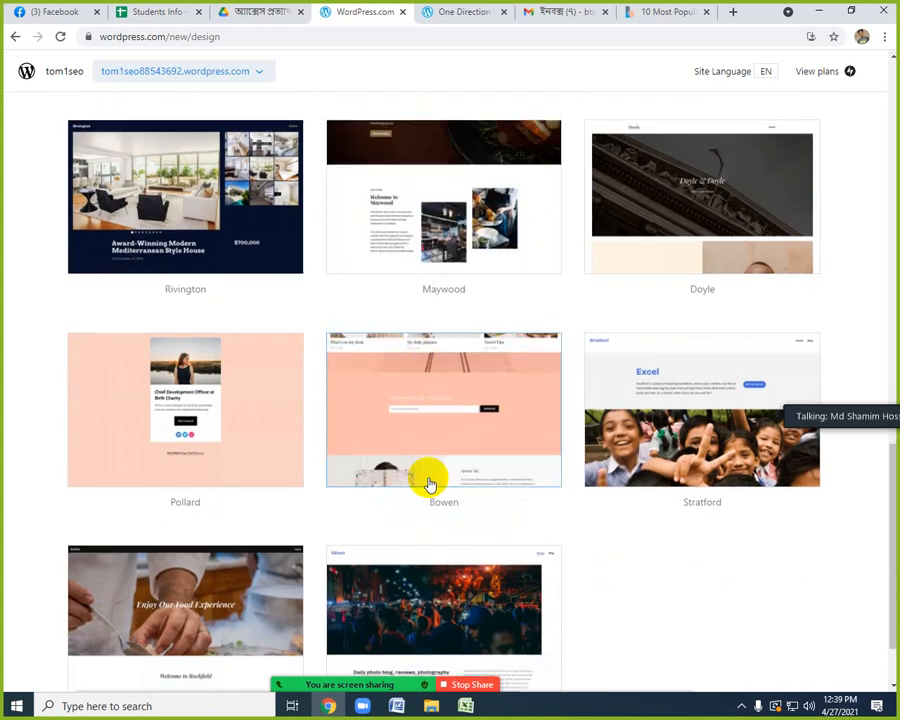
scroll(428, 485, "down", 1)
scroll(428, 485, "up", 2)
scroll(427, 482, "up", 2)
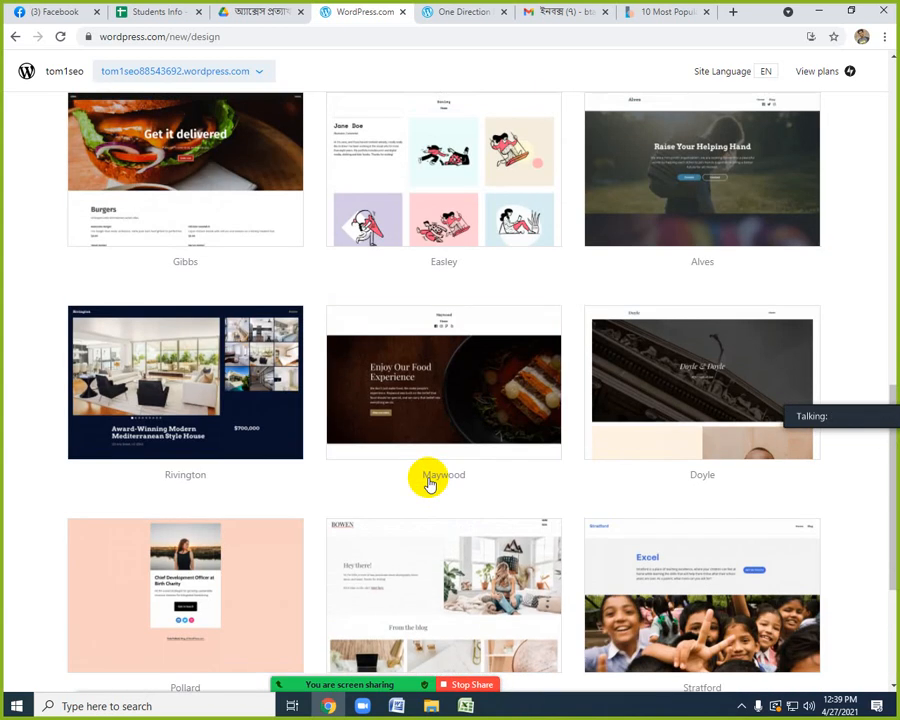
scroll(430, 470, "up", 2)
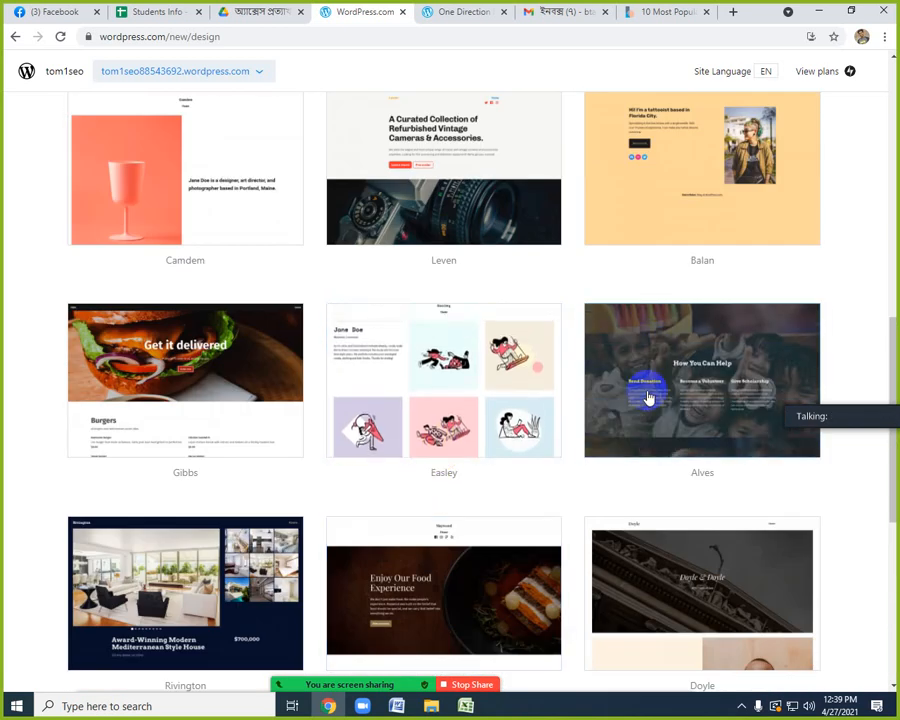
Choose the Alves design with the Arvo / Montserrat font pairing and skip the feature selection.
left_click(647, 396)
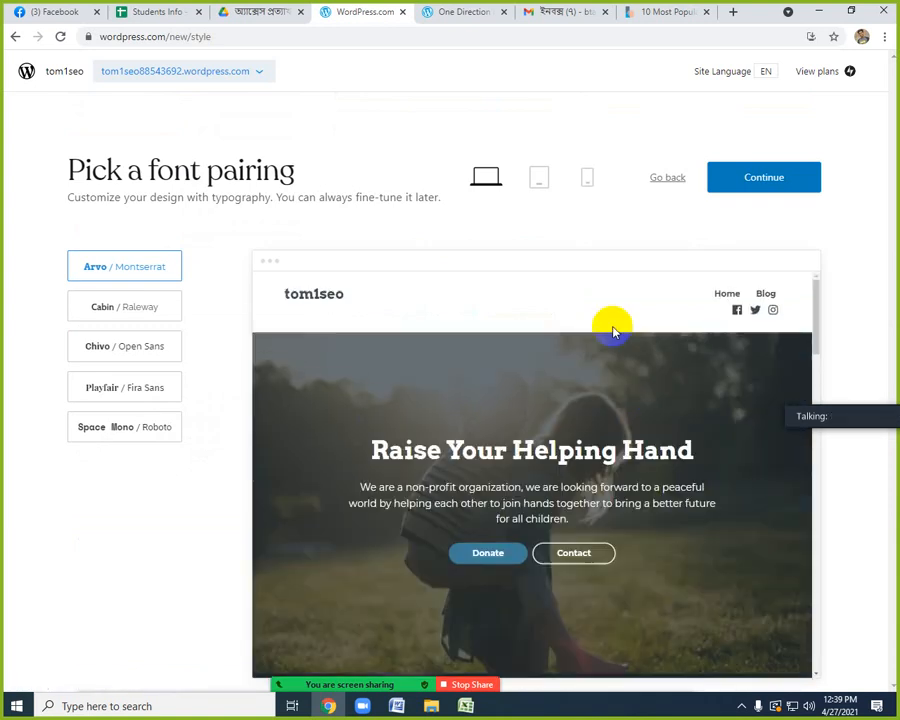
left_click(748, 179)
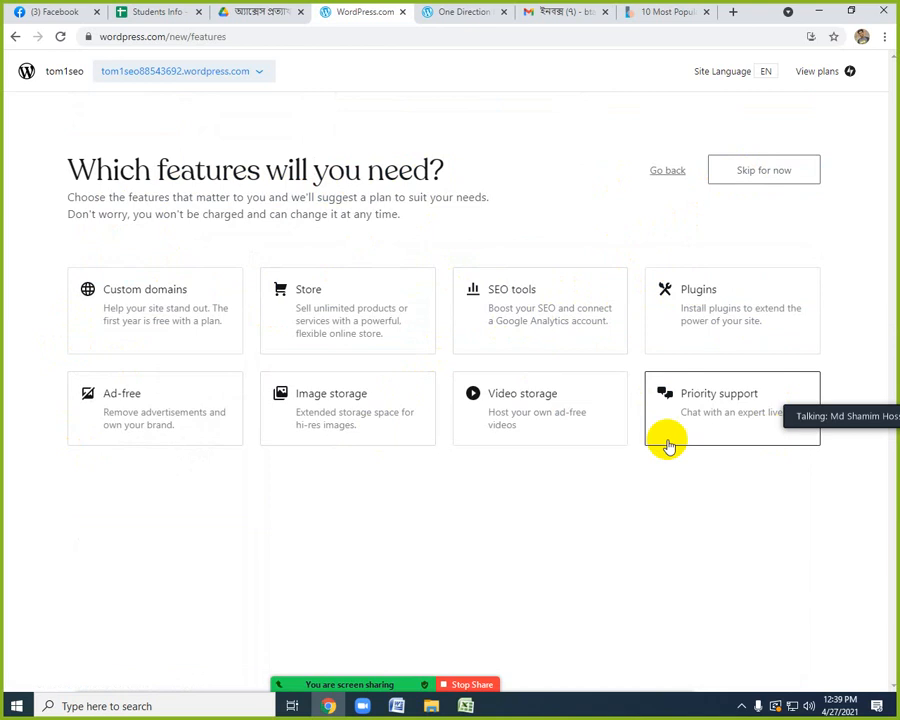
left_click(755, 175)
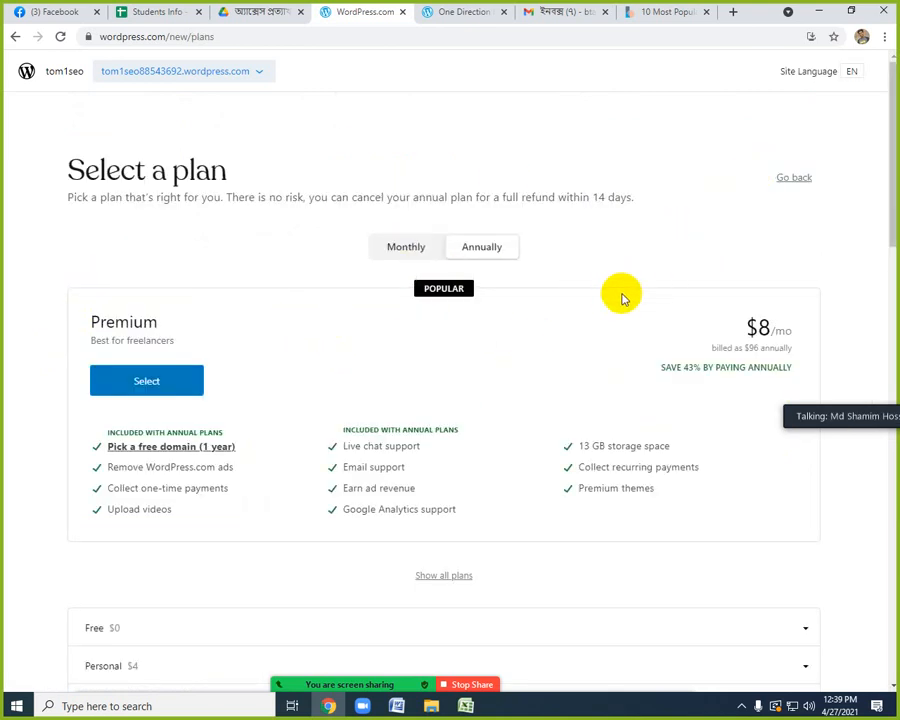
Examine the available plans and their detailed feature comparison.
scroll(330, 400, "down", 3)
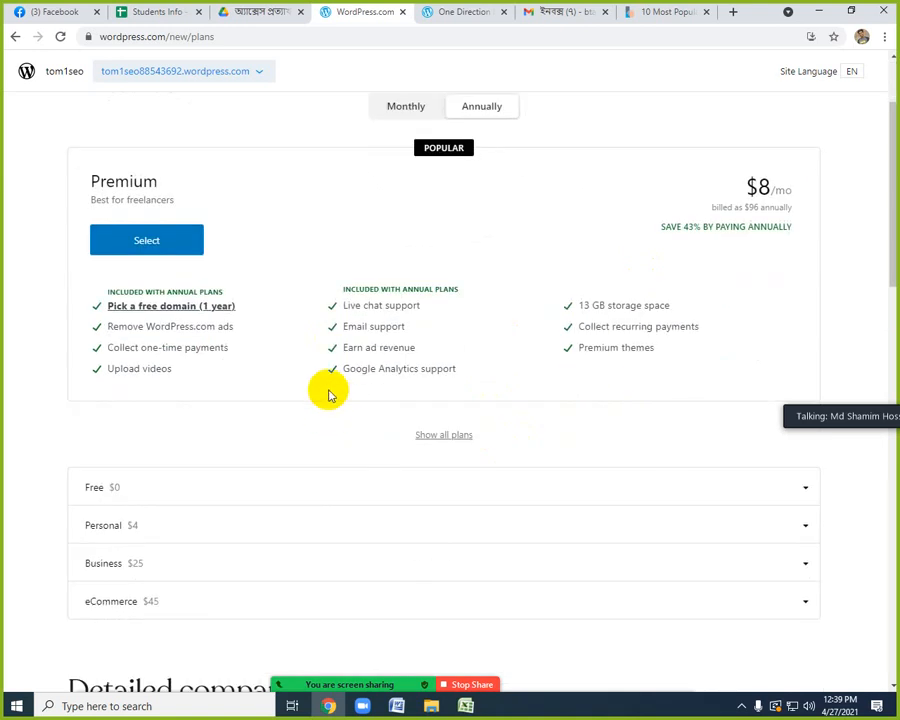
scroll(345, 370, "up", 3)
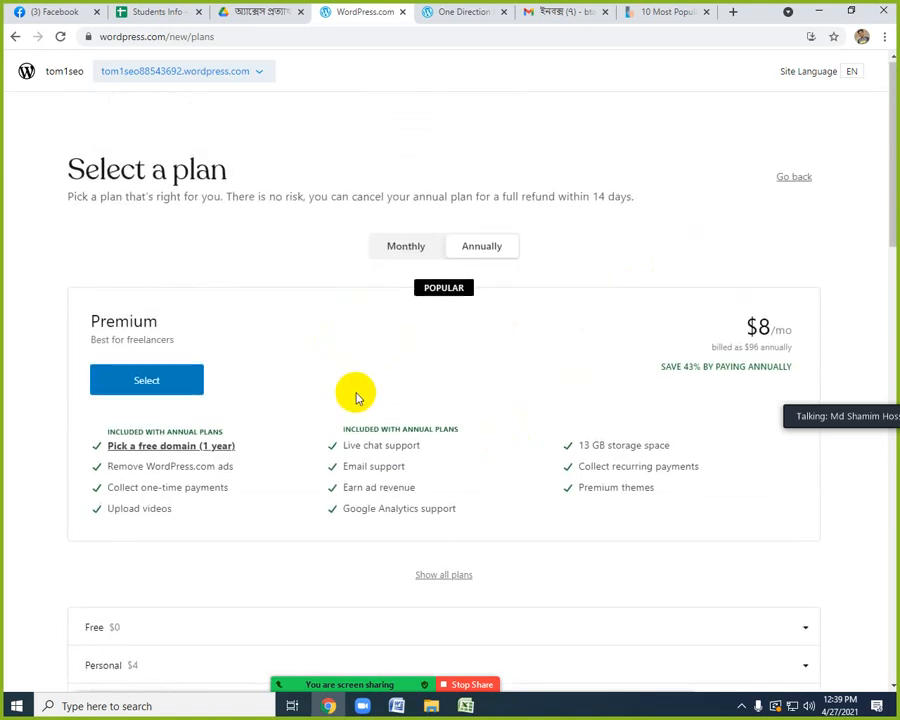
scroll(355, 395, "down", 3)
scroll(357, 397, "down", 3)
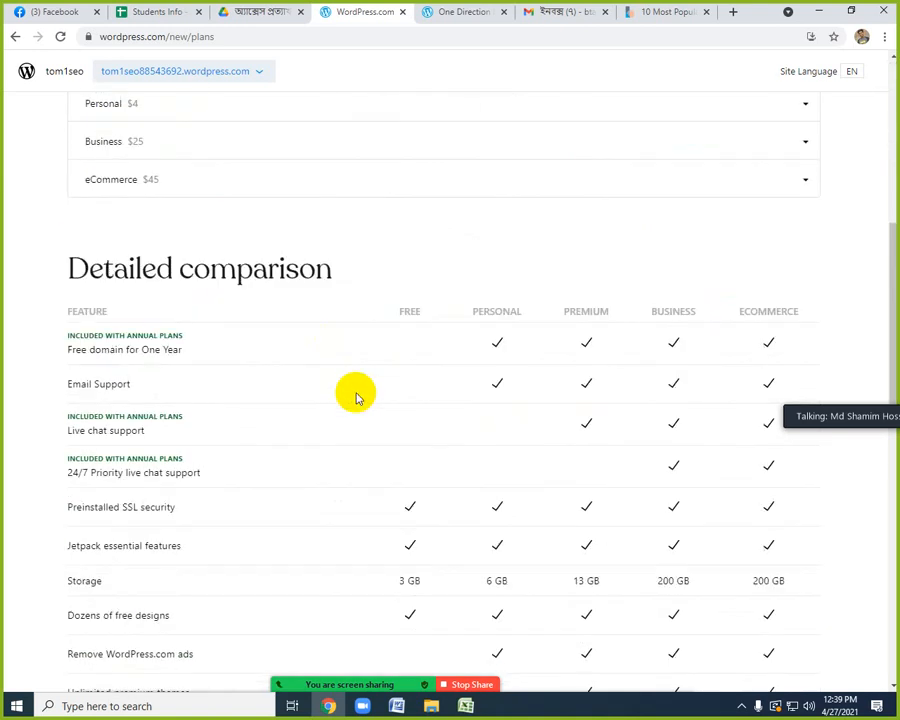
scroll(357, 397, "down", 10)
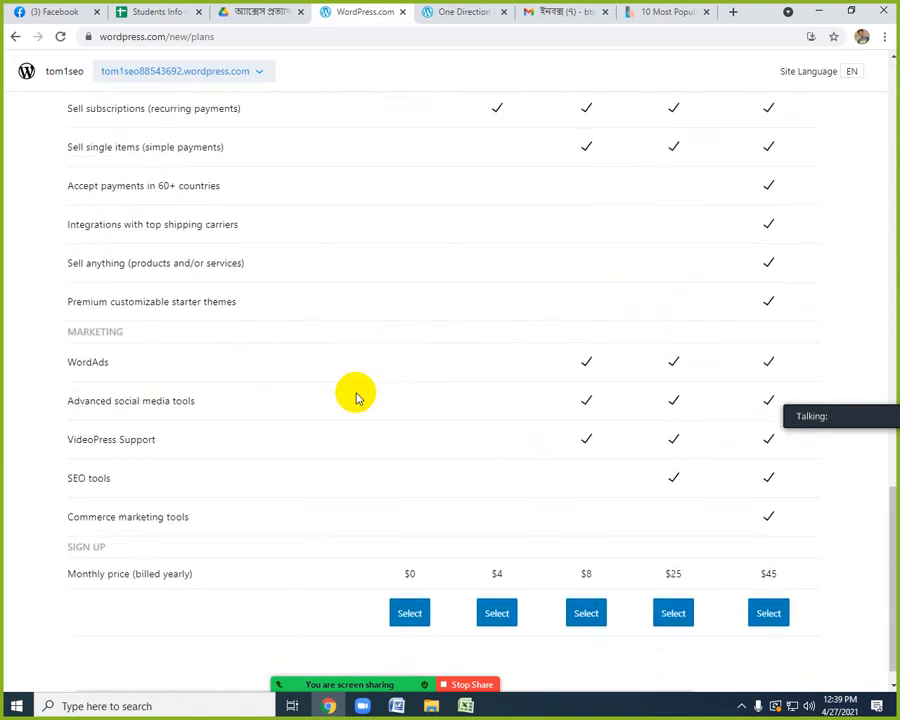
scroll(357, 397, "down", 1)
scroll(357, 397, "up", 2)
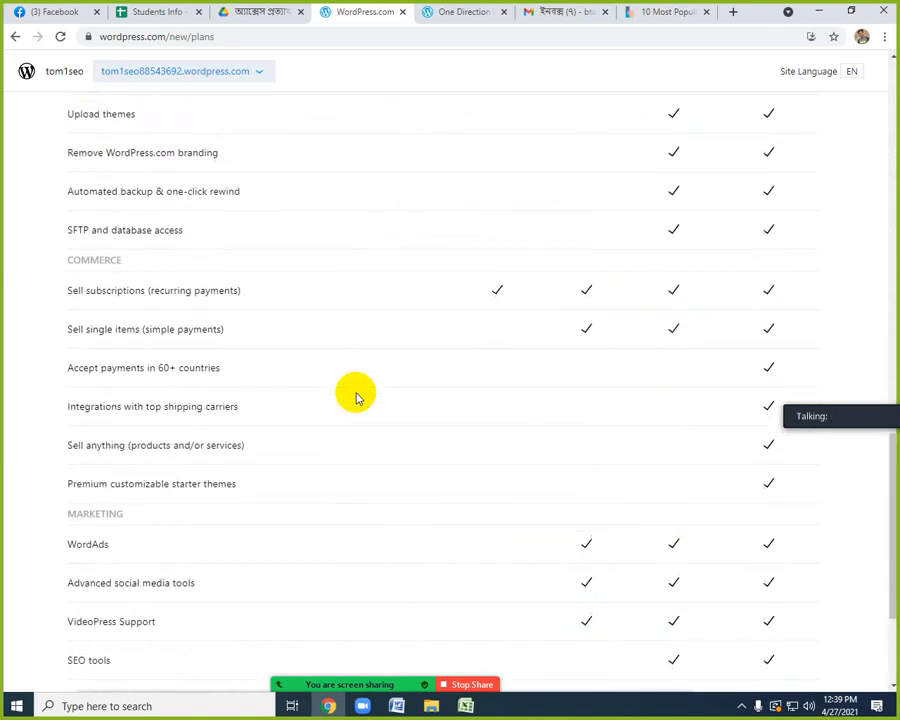
scroll(357, 397, "up", 7)
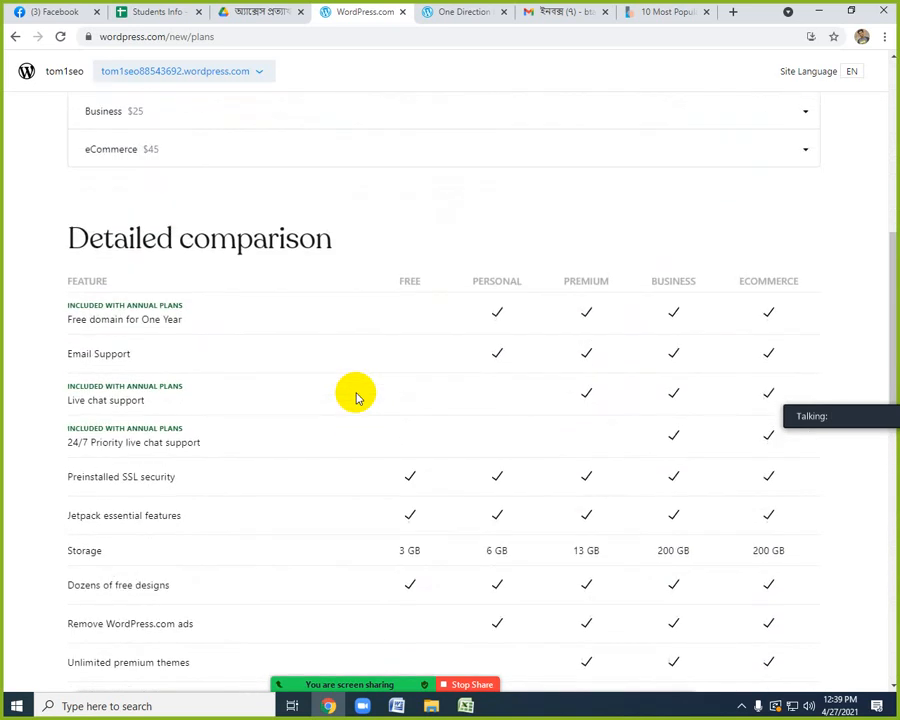
scroll(357, 397, "up", 3)
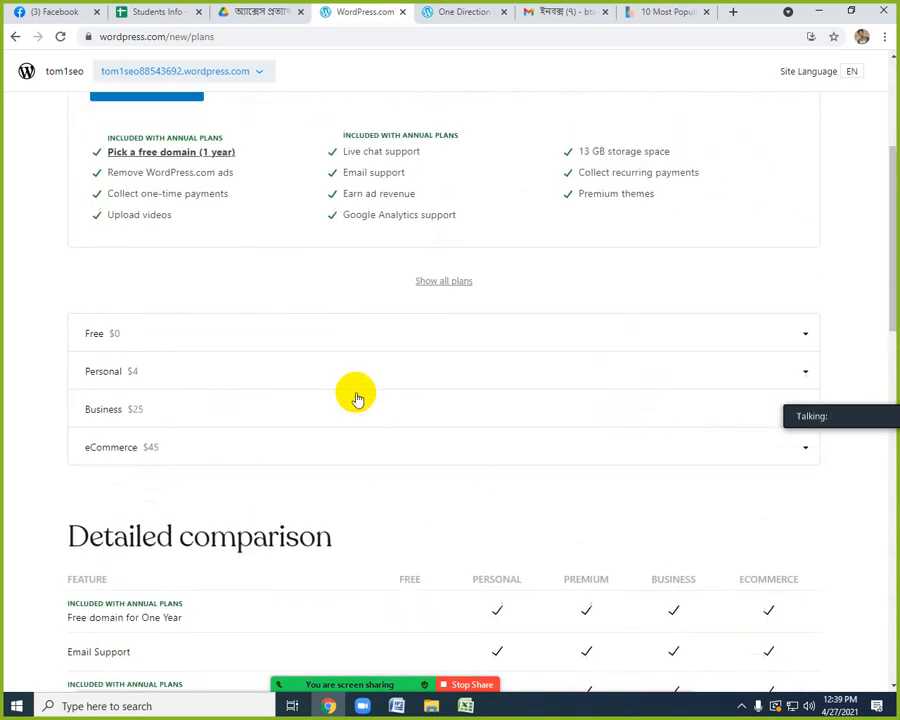
scroll(357, 397, "up", 1)
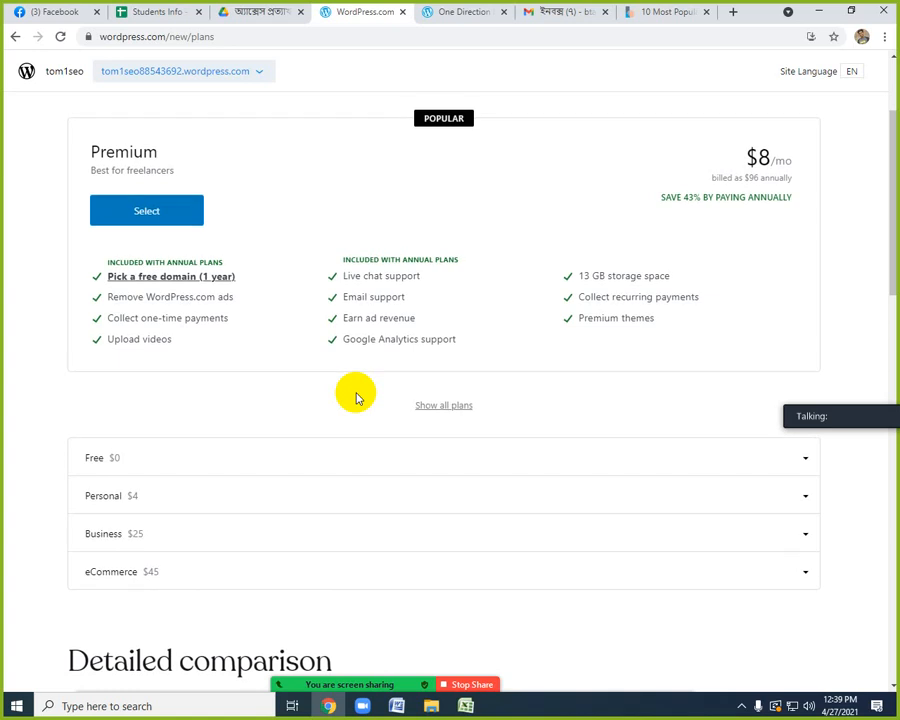
scroll(357, 397, "up", 1)
scroll(357, 397, "up", 1)
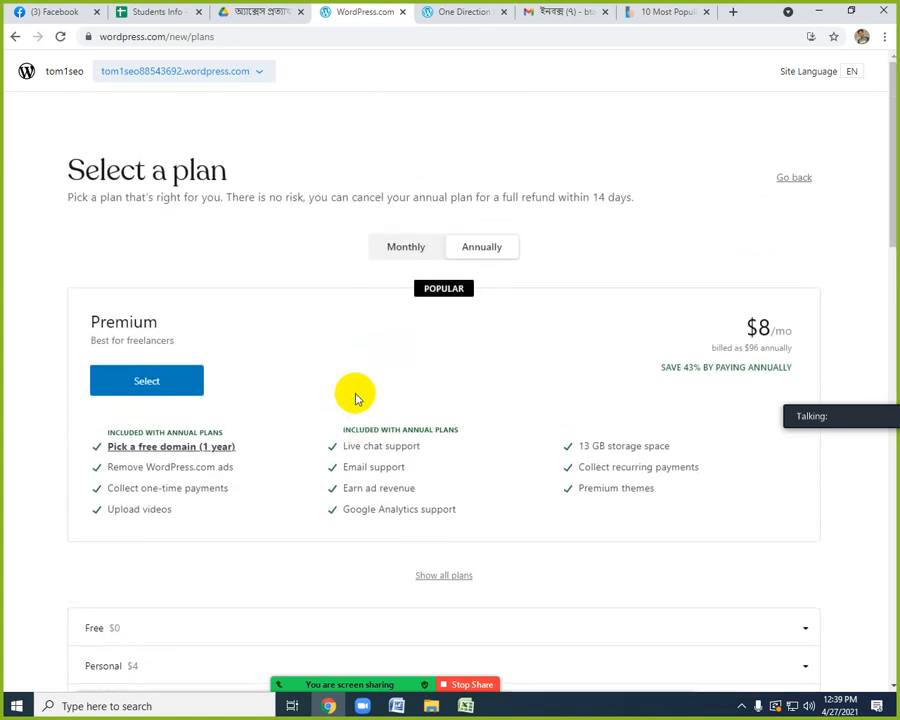
Select the Free plan to create the new site.
scroll(355, 397, "down", 1)
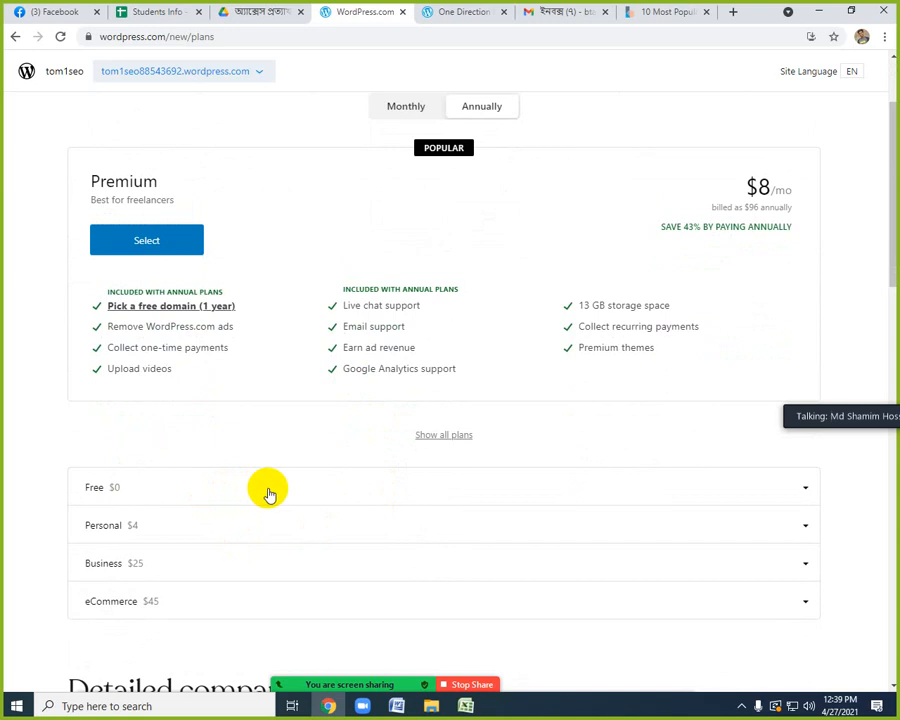
left_click(275, 490)
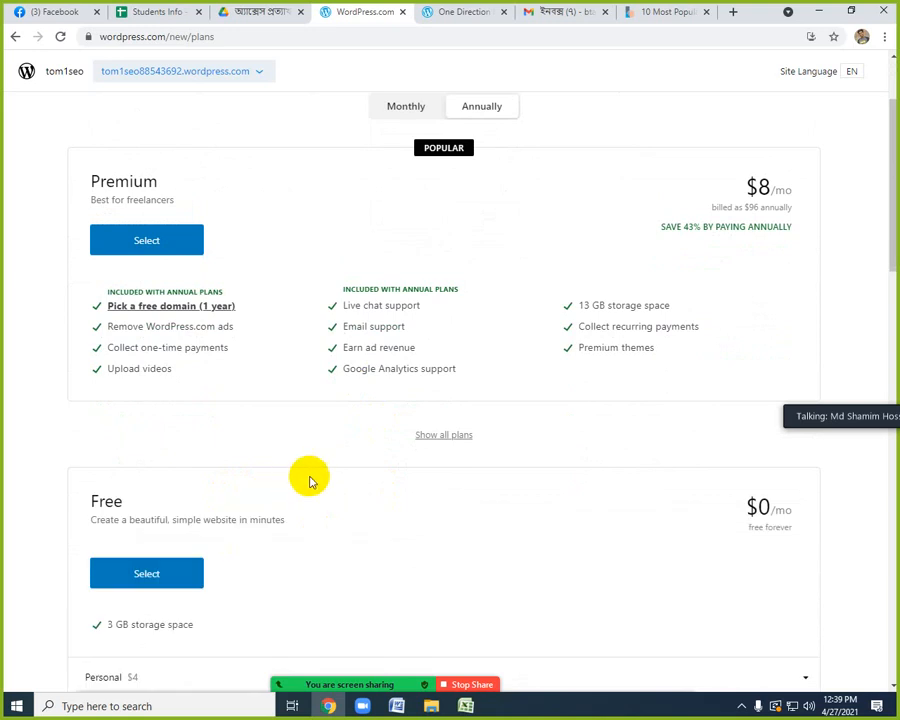
scroll(236, 494, "down", 1)
left_click(150, 445)
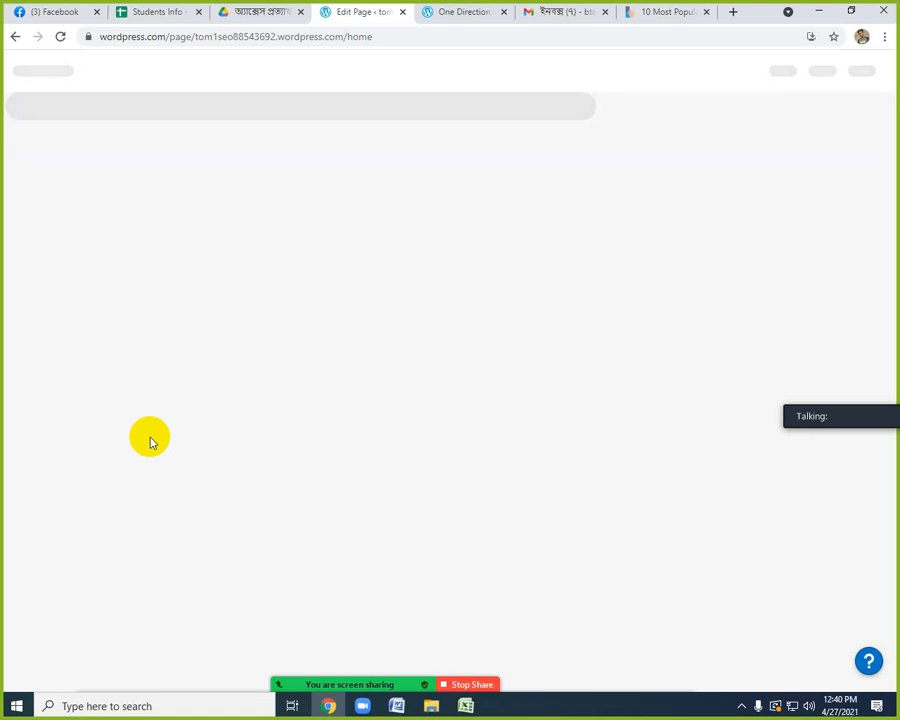
left_click(740, 709)
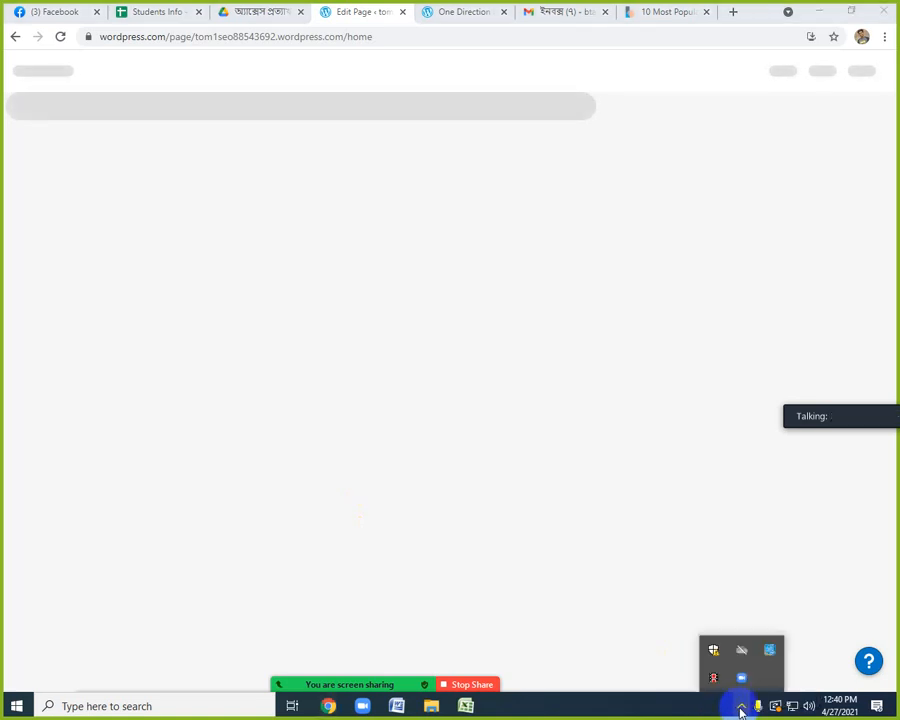
left_click(626, 711)
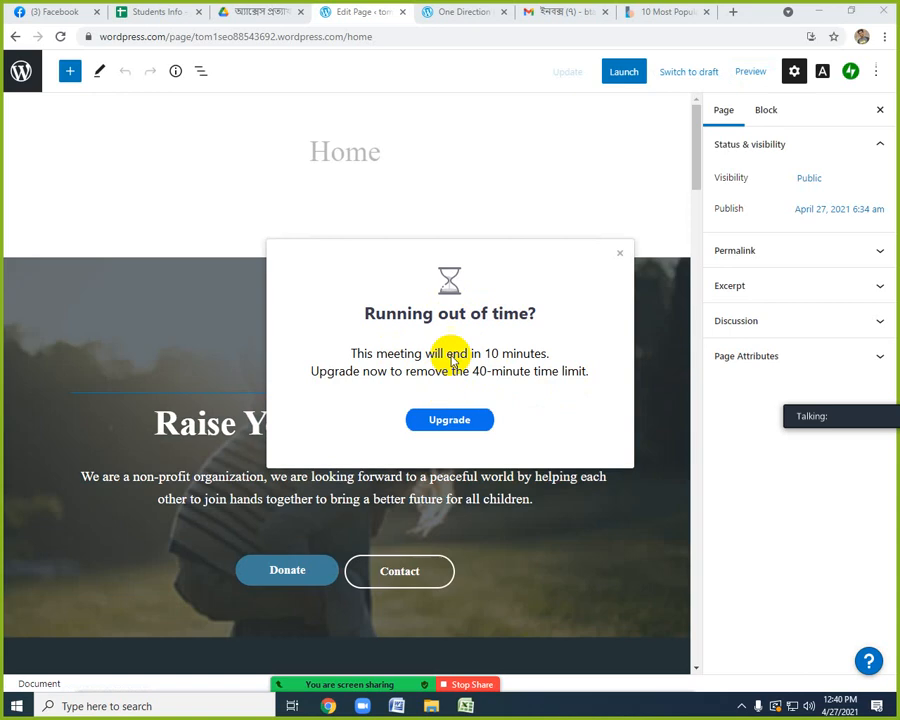
Dismiss the meeting time-limit notice and look over the new site's Home page in the editor.
left_click(619, 253)
scroll(388, 484, "down", 5)
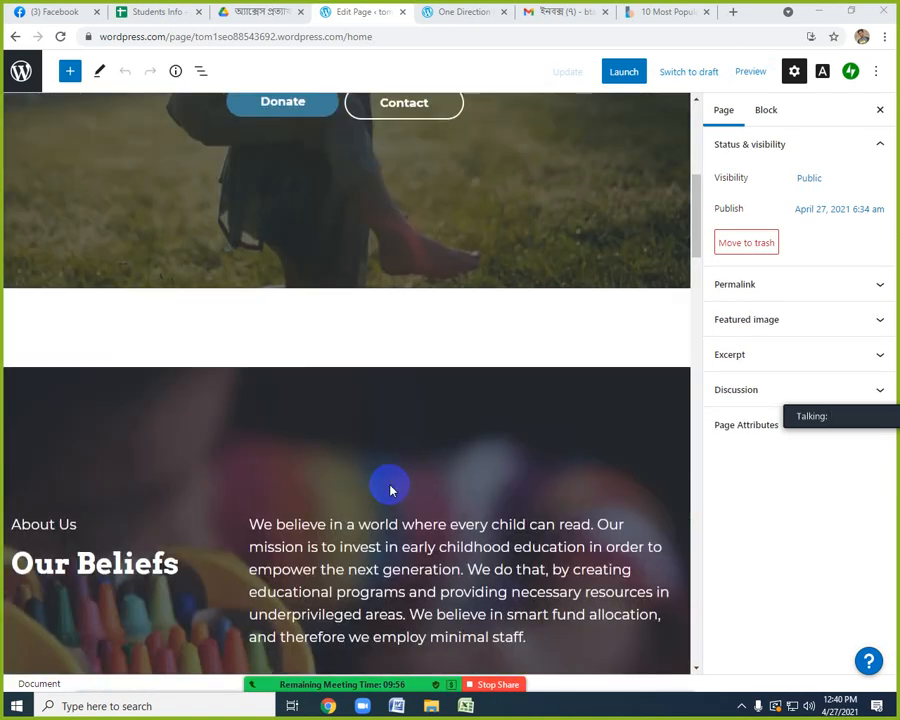
scroll(388, 484, "up", 5)
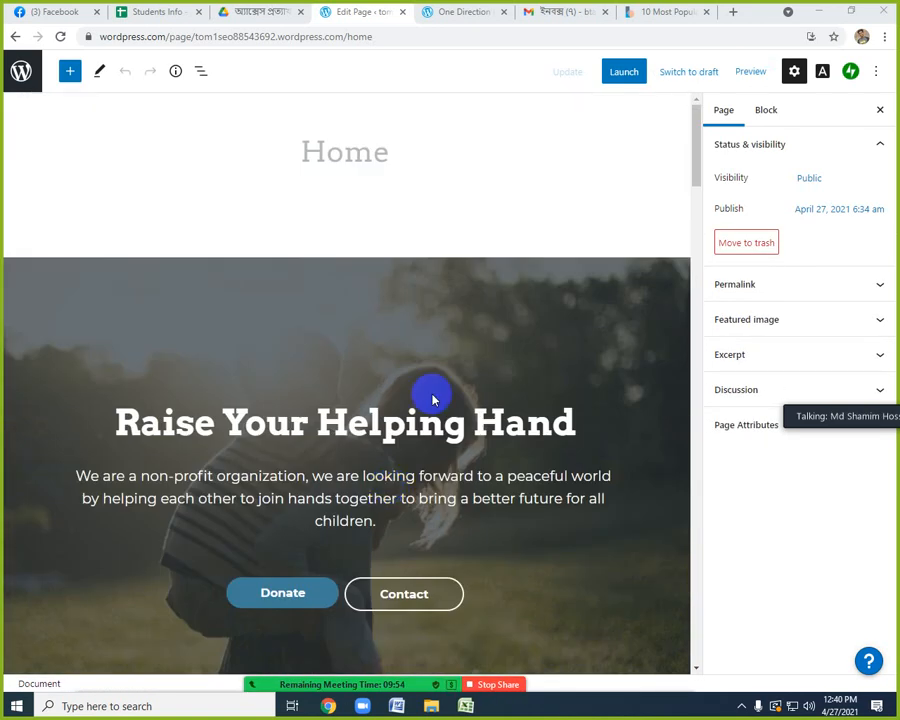
Launch the site with the default domain tom1seo88543692.wordpress.com and the Free Plan.
left_click(624, 73)
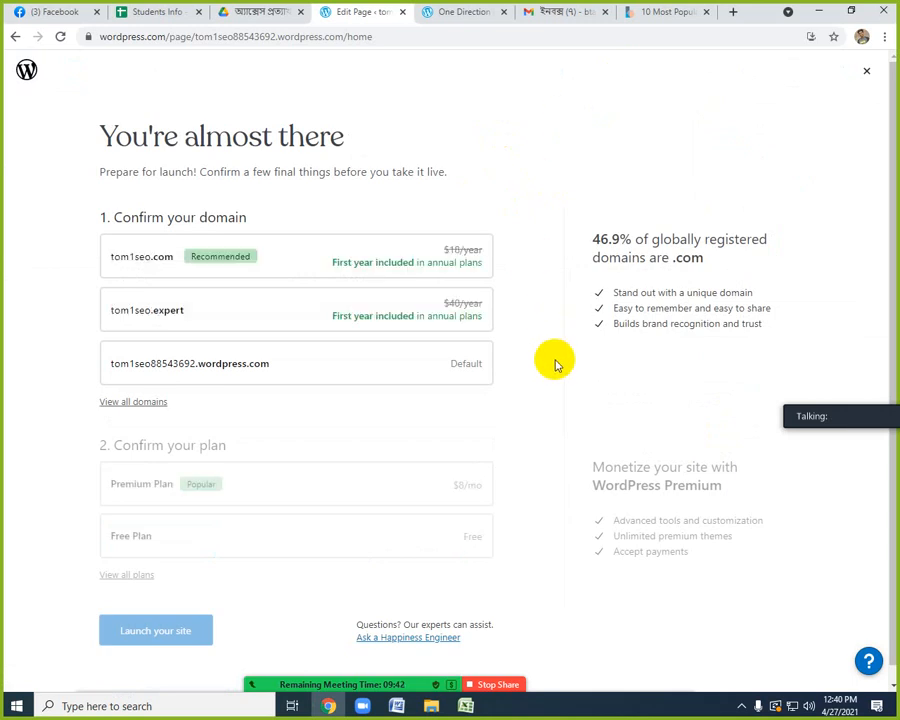
left_click(466, 365)
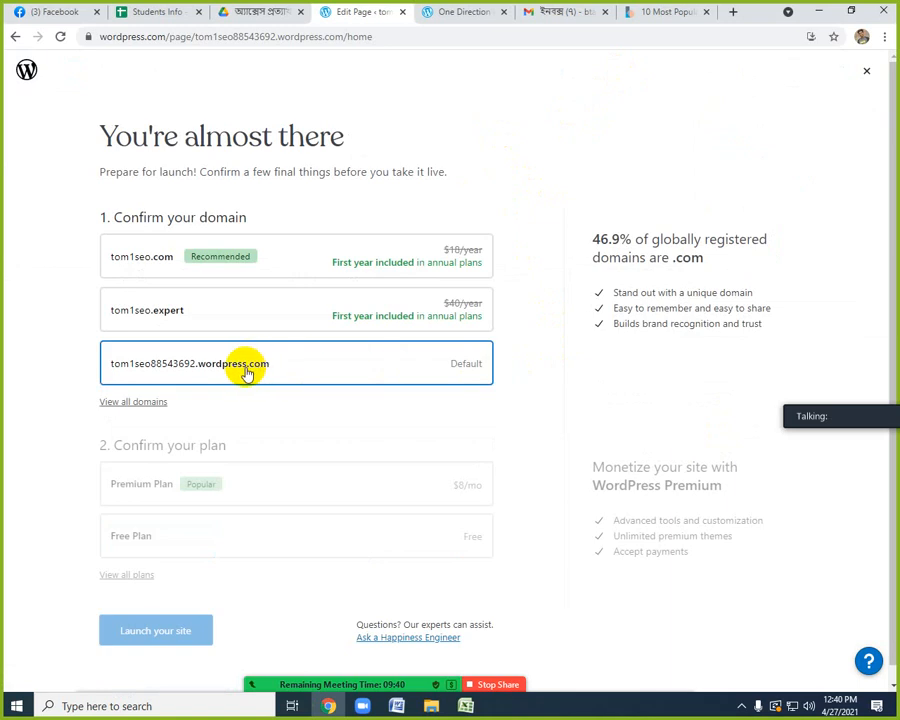
left_click(280, 365)
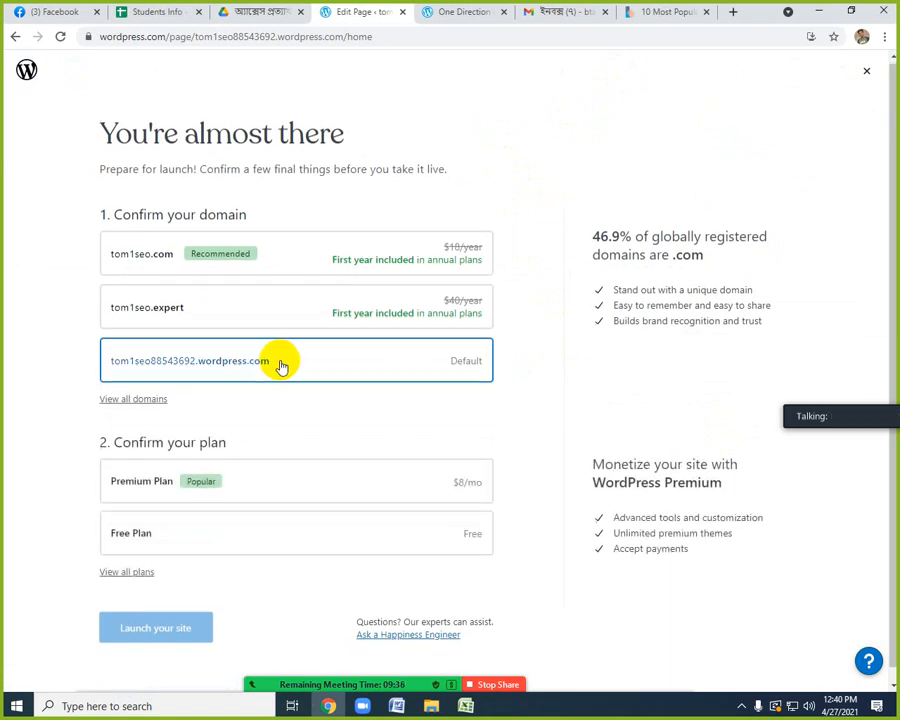
scroll(280, 366, "down", 1)
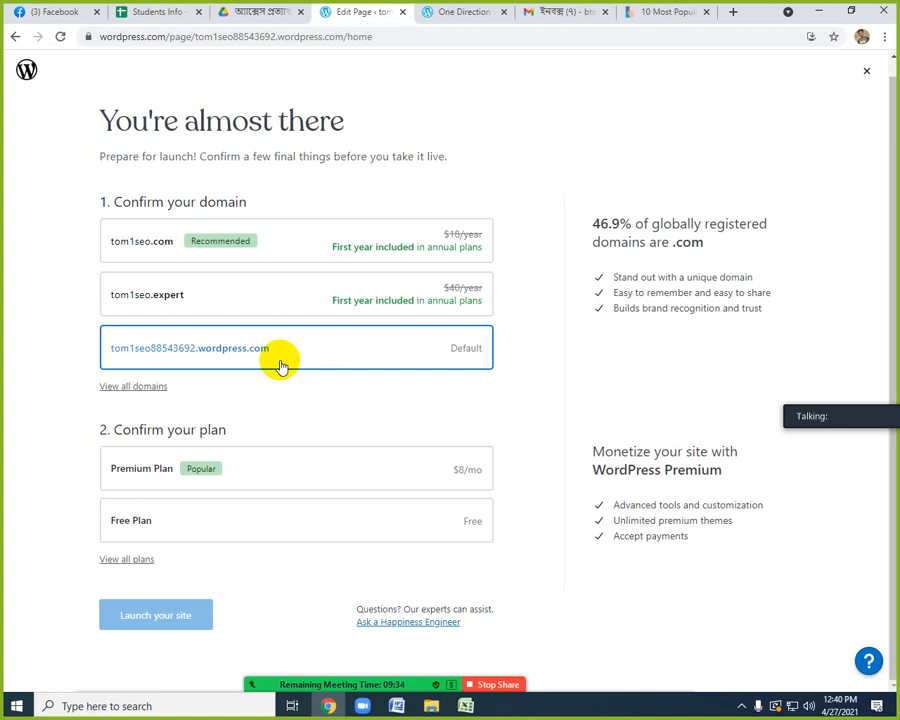
left_click(467, 355)
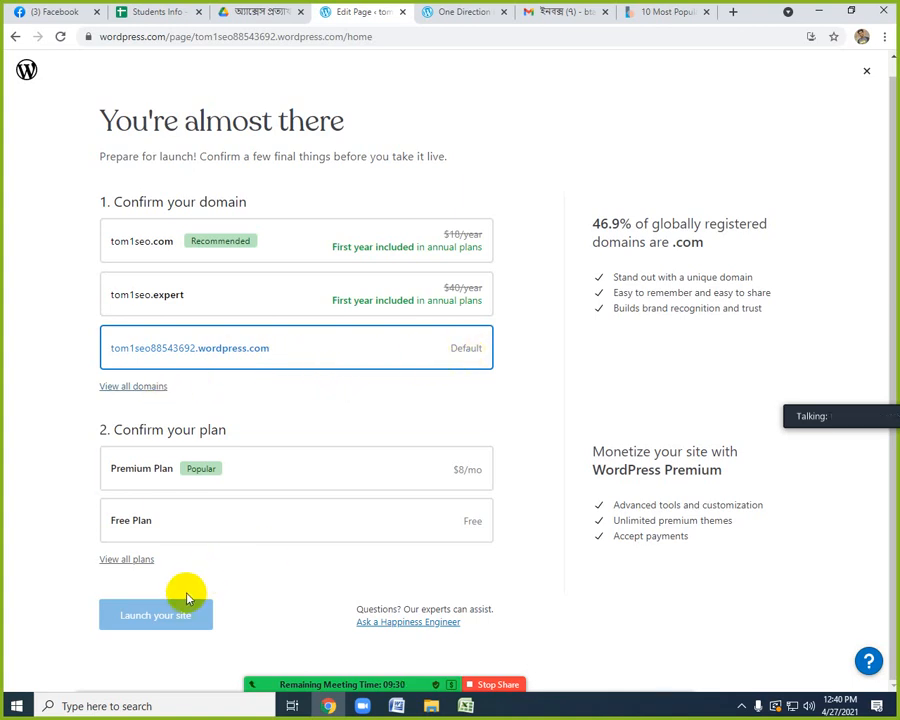
left_click(215, 524)
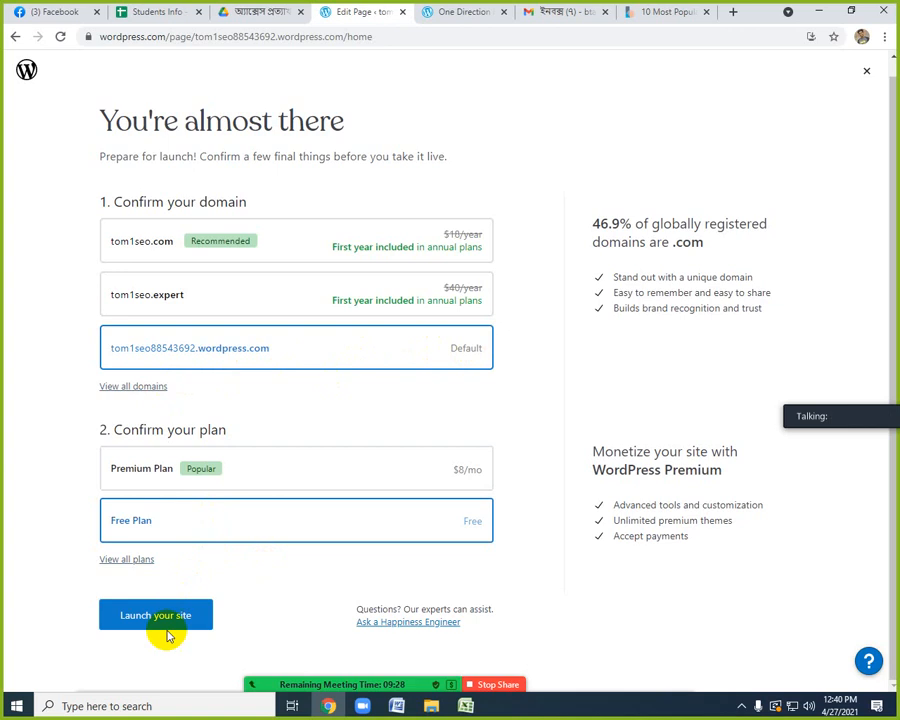
left_click(168, 617)
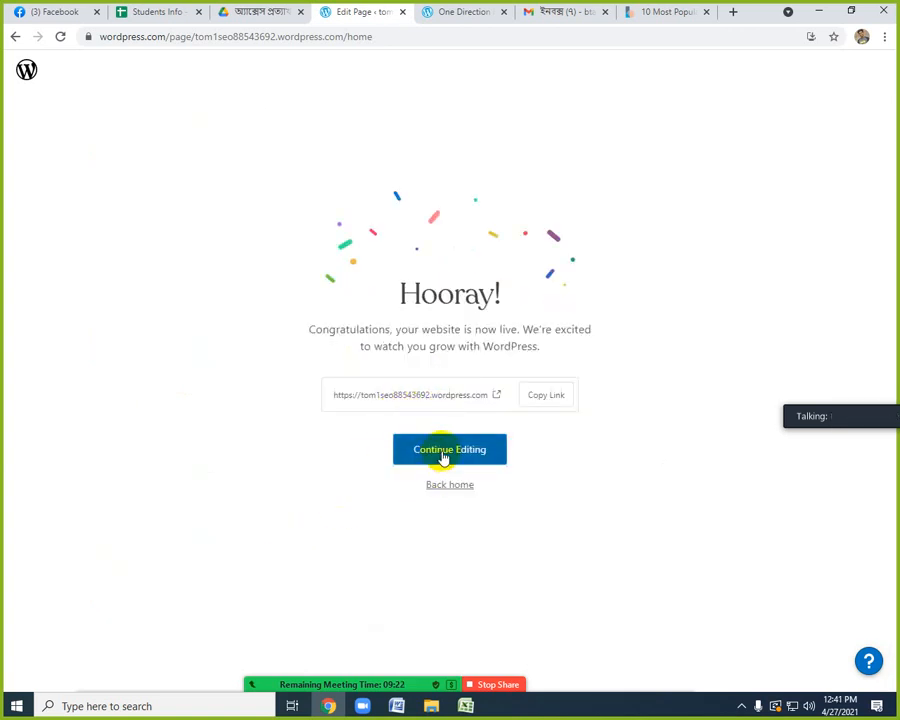
Copy the launched site's link, open it in a new browser tab and look through the live homepage.
left_click(545, 397)
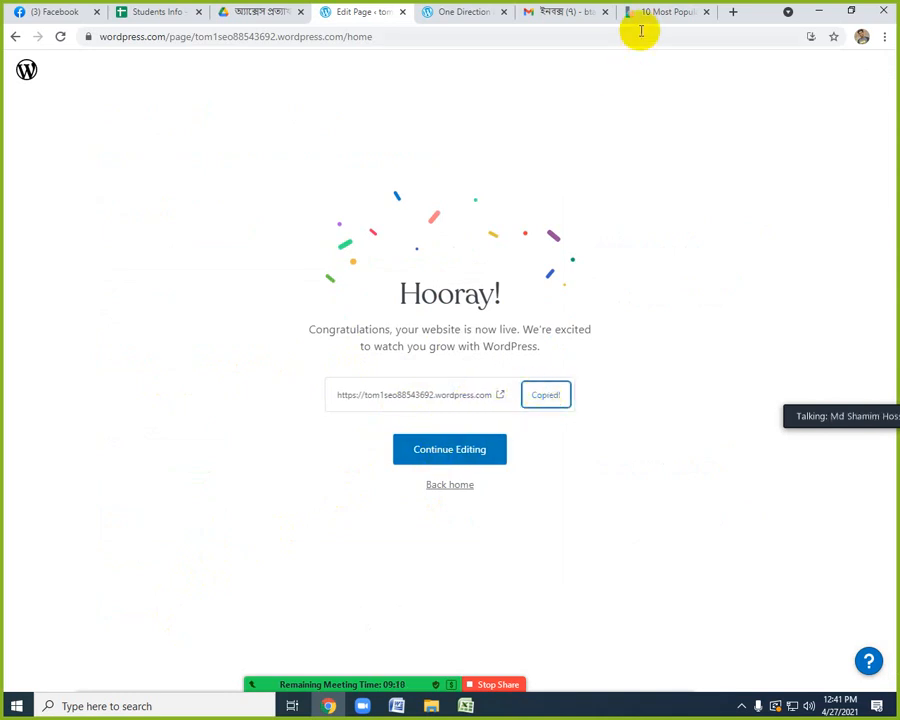
left_click(734, 12)
key("ctrl+v")
key("Return")
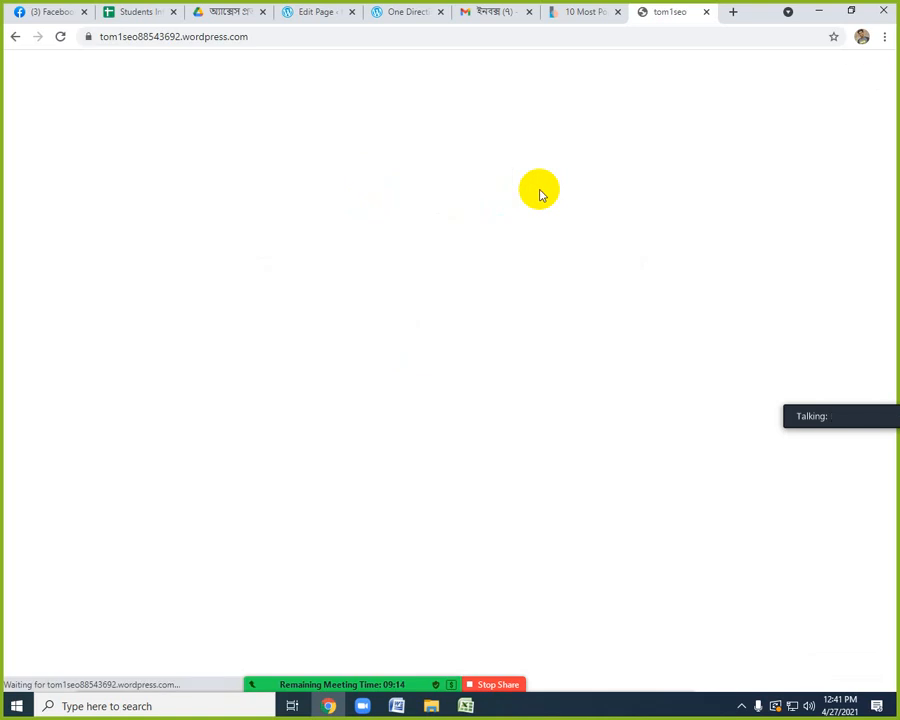
scroll(368, 412, "down", 5)
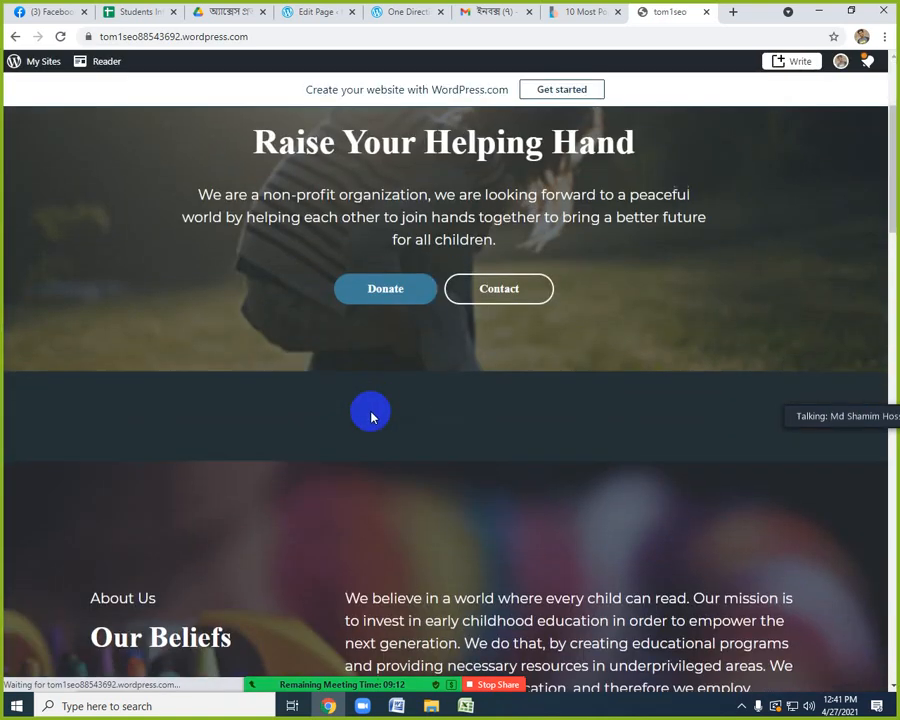
scroll(373, 412, "down", 15)
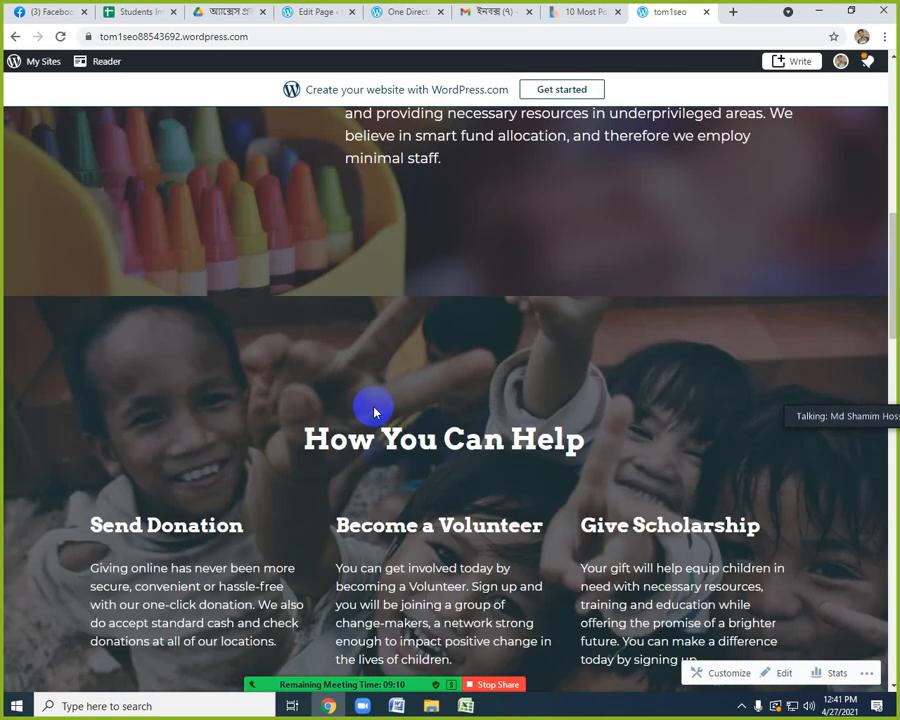
scroll(368, 422, "down", 1)
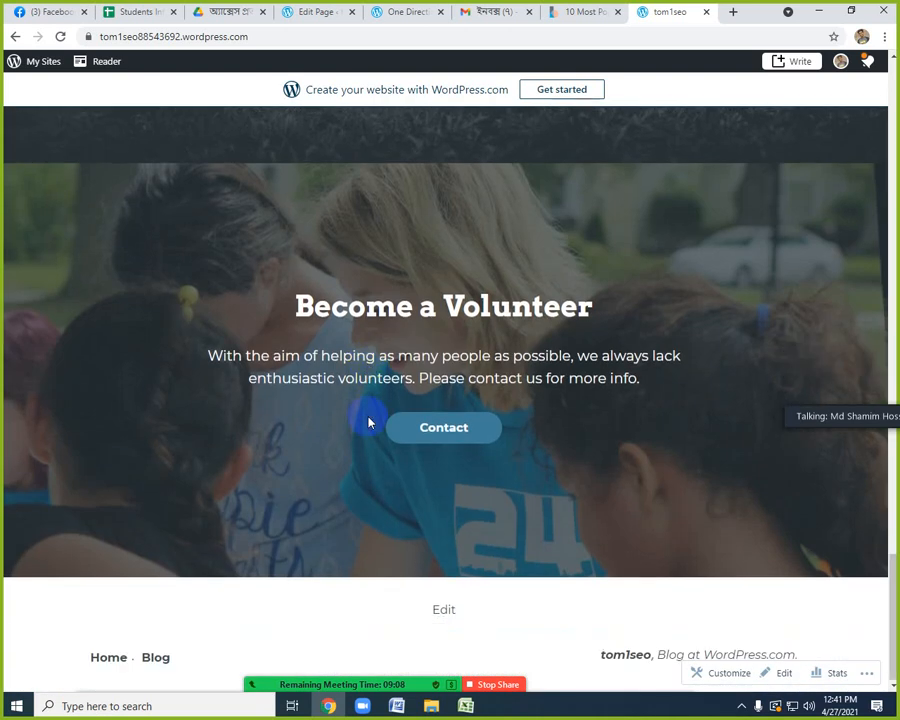
scroll(368, 422, "up", 20)
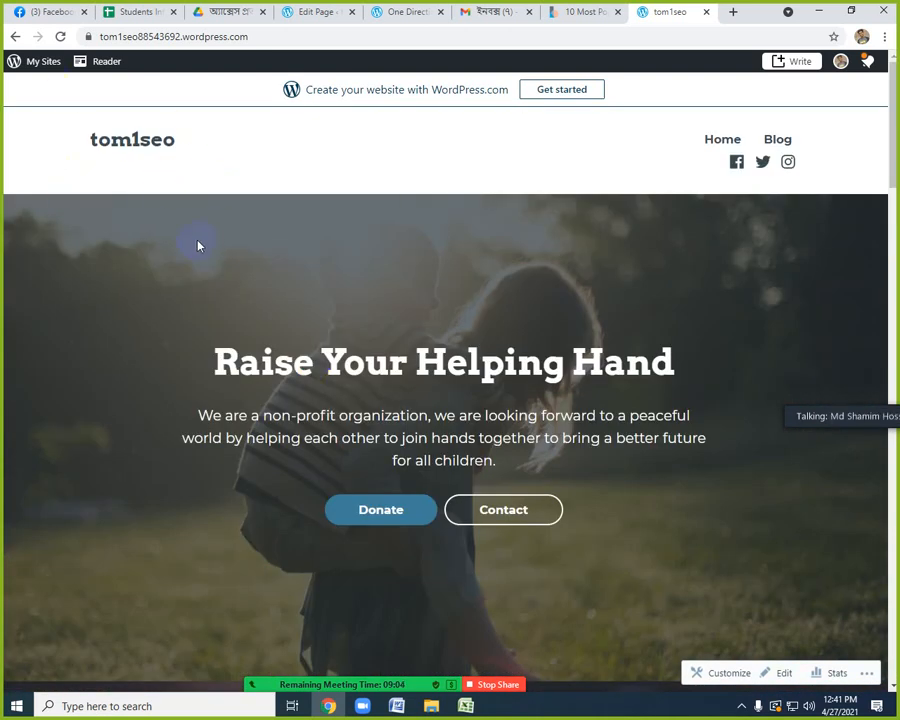
Return to the launched tom1seo site, continue editing its Home page and look through the page content.
left_click(580, 12)
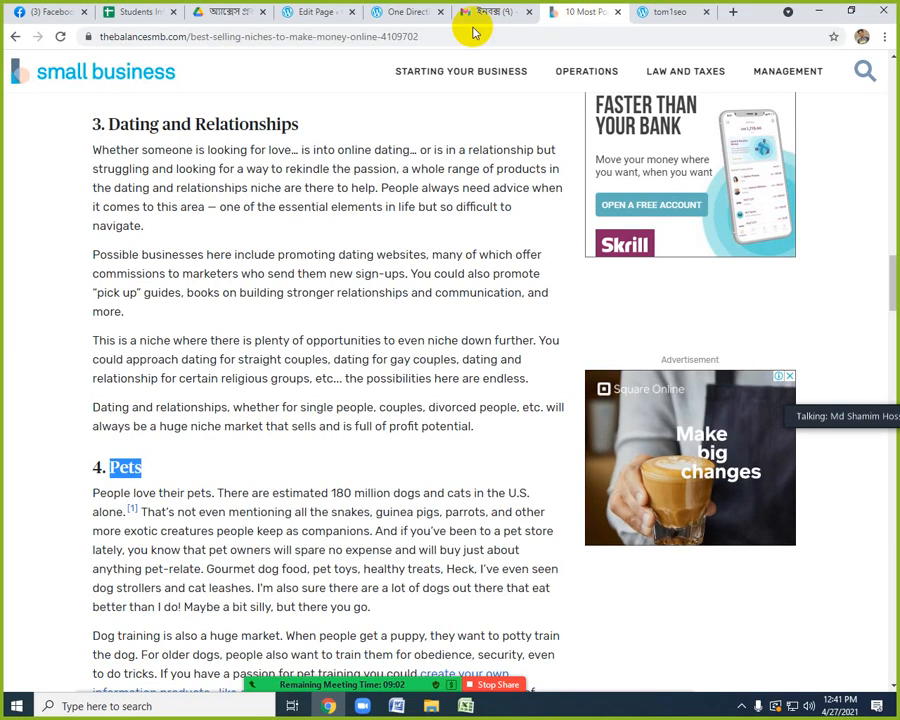
left_click(406, 12)
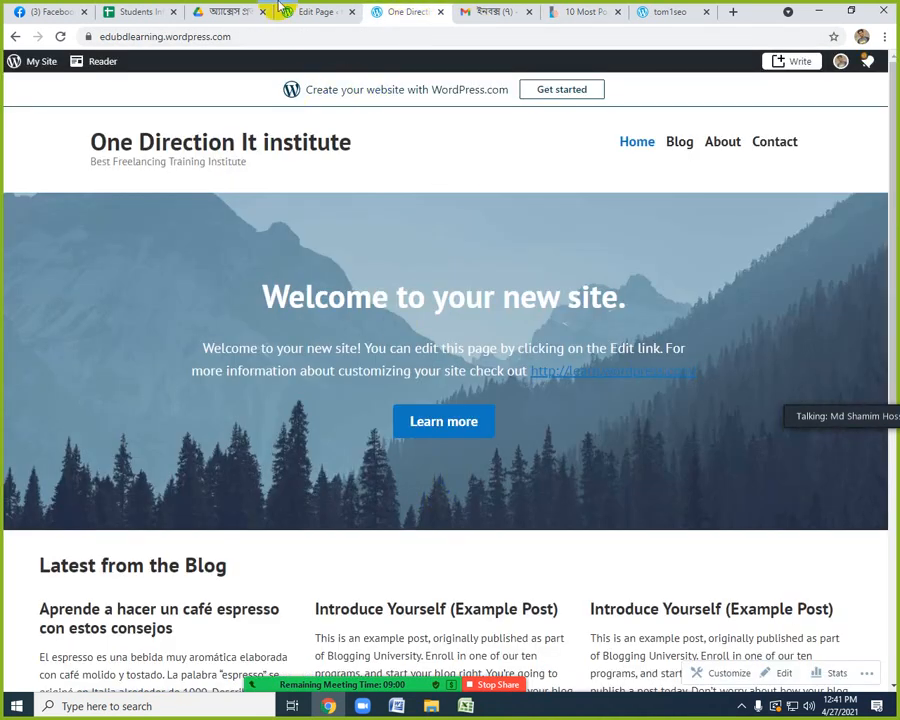
left_click(325, 11)
left_click(462, 459)
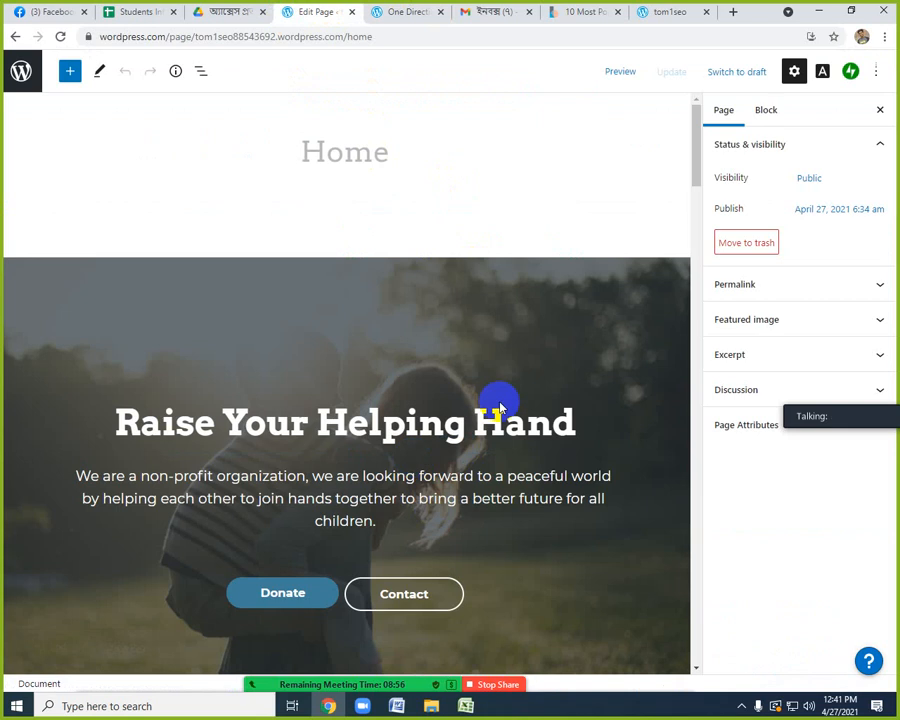
scroll(566, 378, "down", 5)
scroll(566, 382, "down", 3)
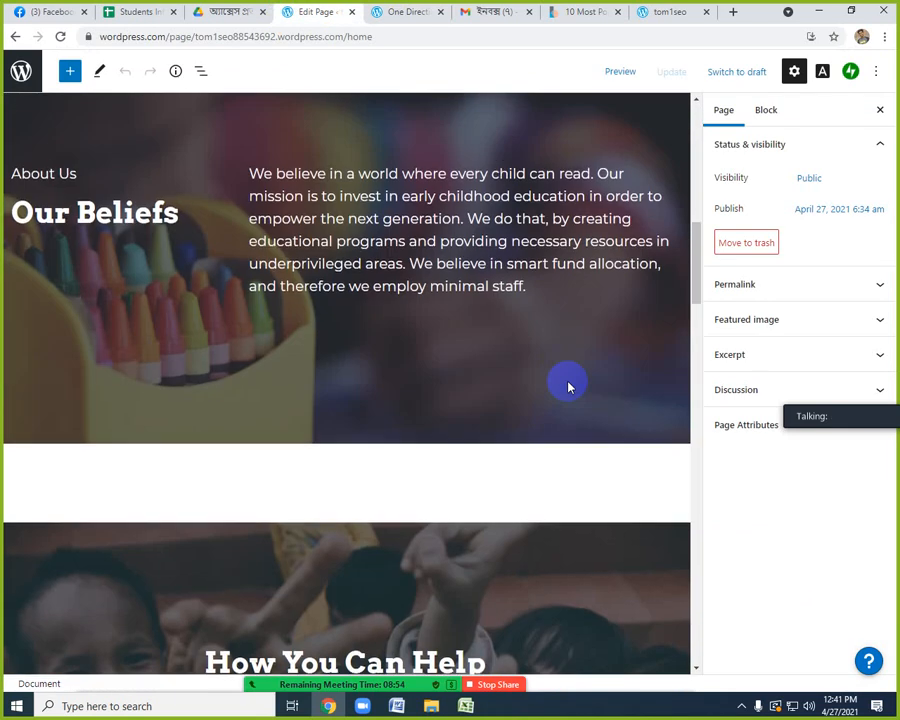
scroll(558, 376, "up", 8)
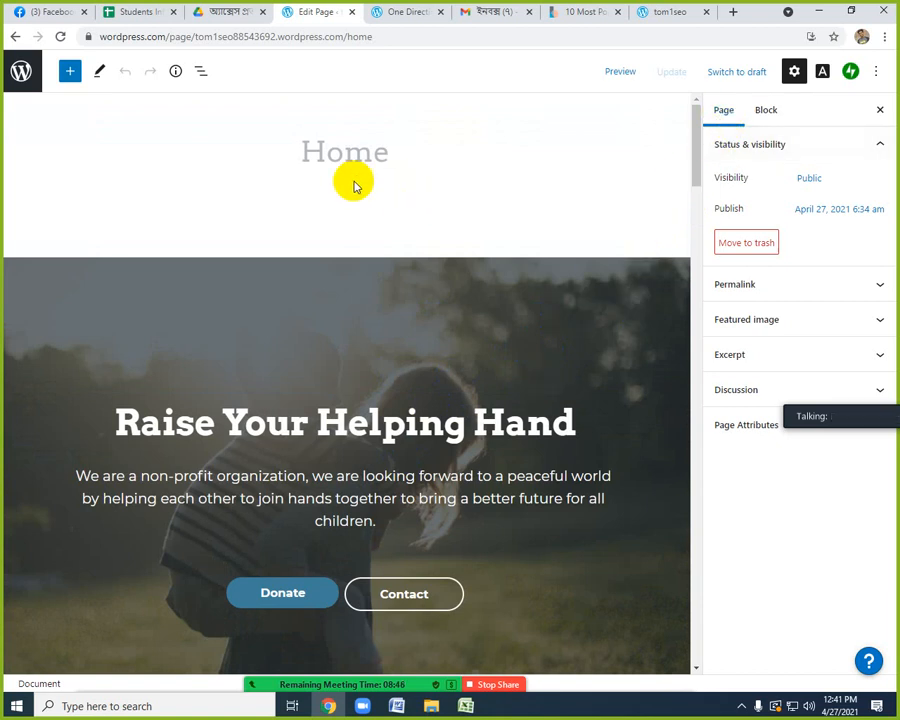
left_click(69, 74)
left_click(69, 74)
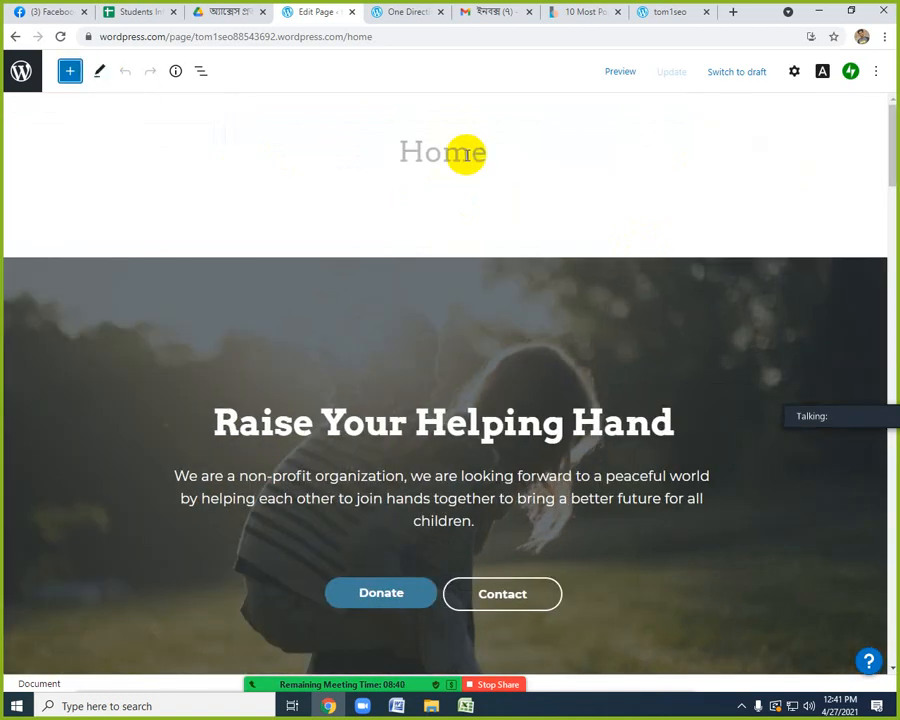
scroll(494, 323, "down", 1)
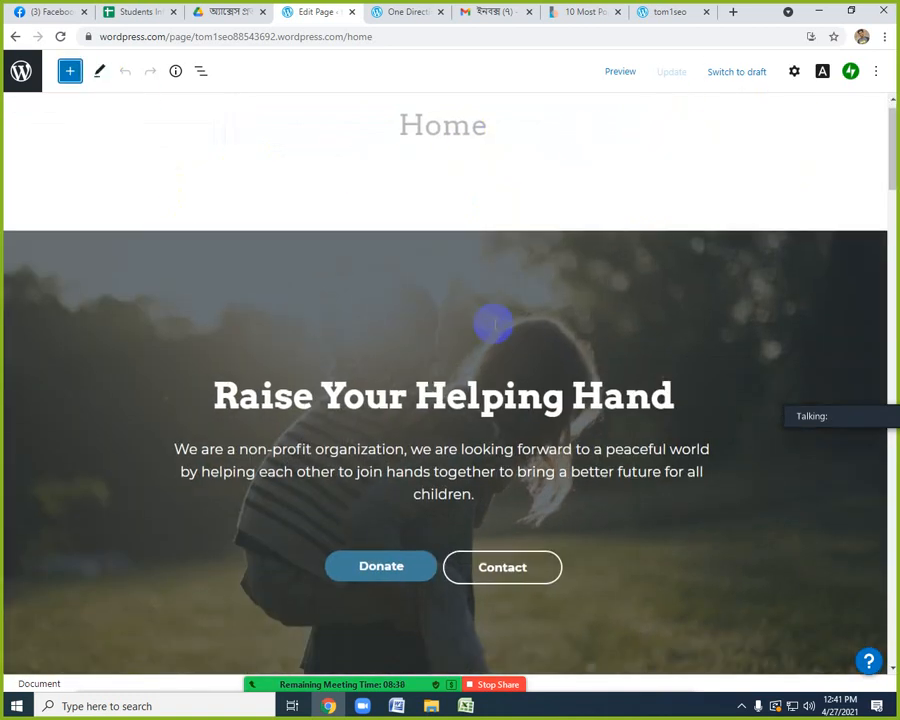
scroll(497, 313, "down", 2)
scroll(500, 304, "up", 3)
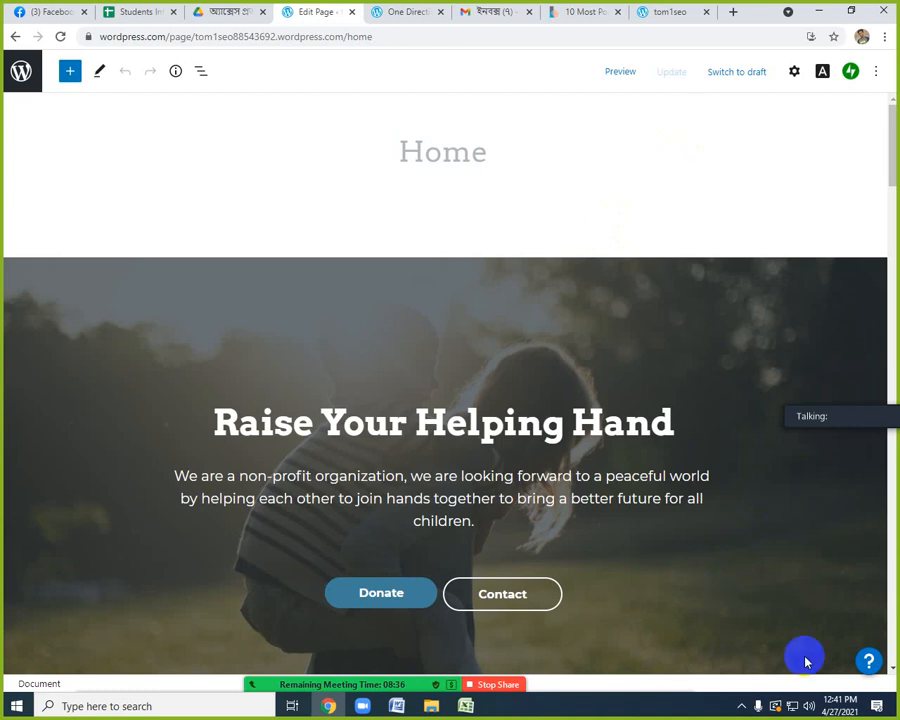
left_click(741, 706)
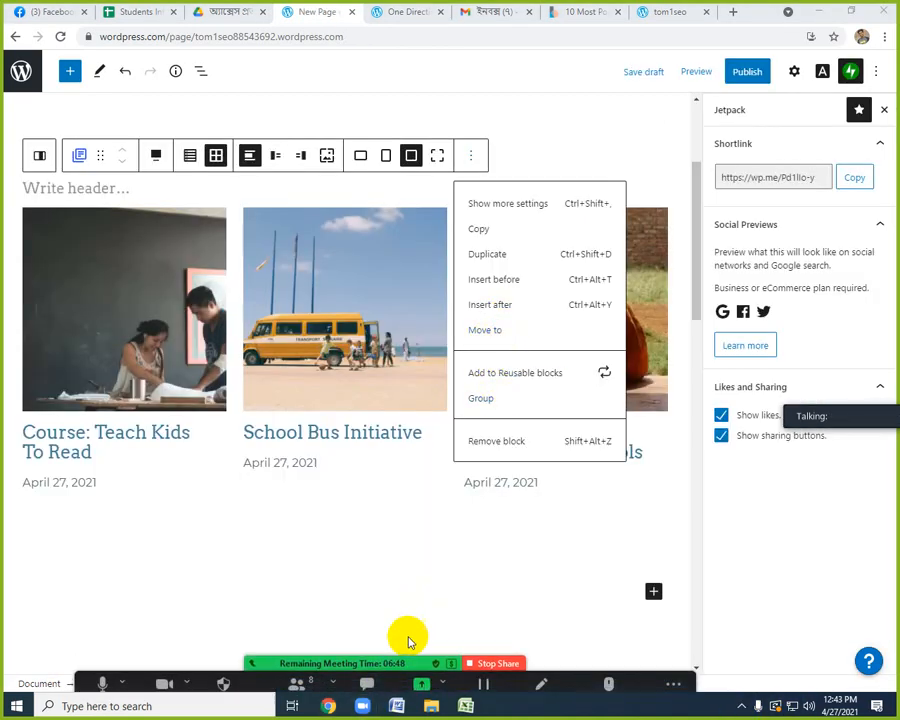
left_click(737, 709)
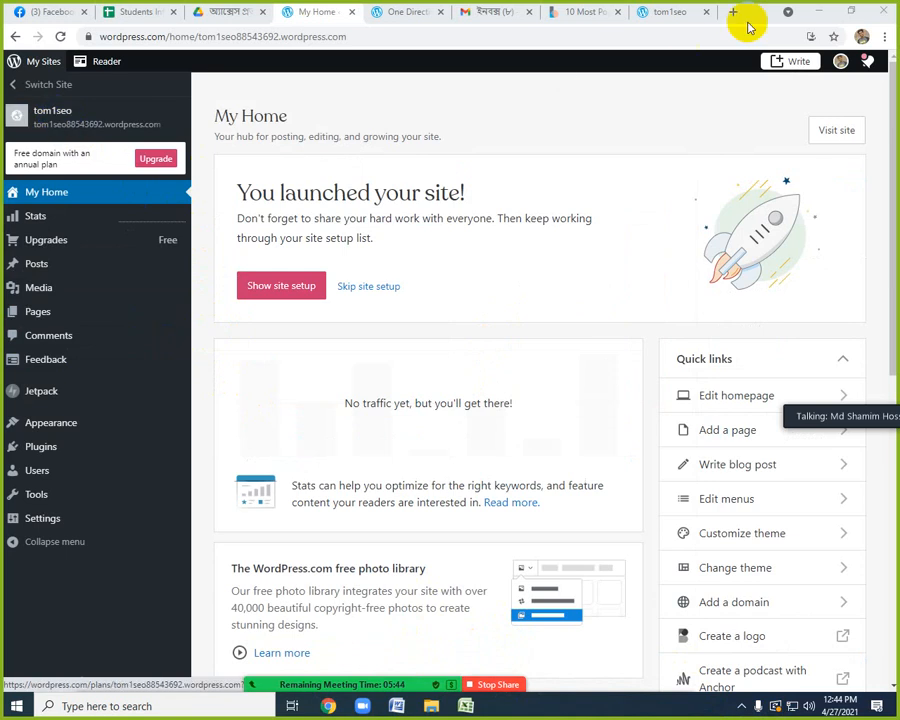
Start a new blog post on the tom1seo site and place an empty paragraph in its body.
left_click(791, 66)
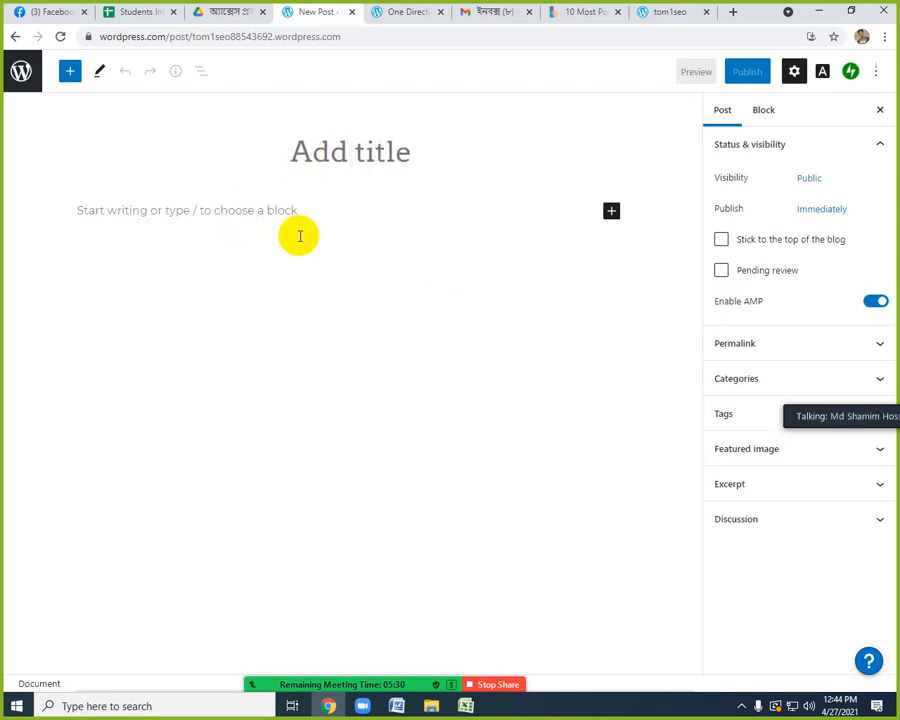
left_click(298, 405)
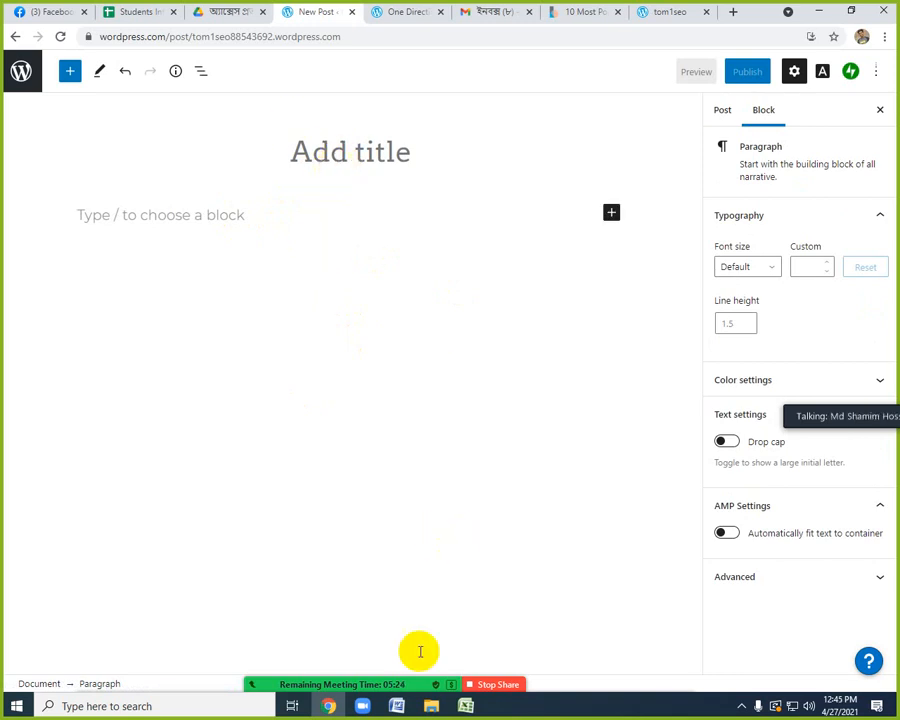
Switch to the Web2.0-site-list workbook in Excel and go over the listed websites with their scores and DoFollow status.
left_click(465, 706)
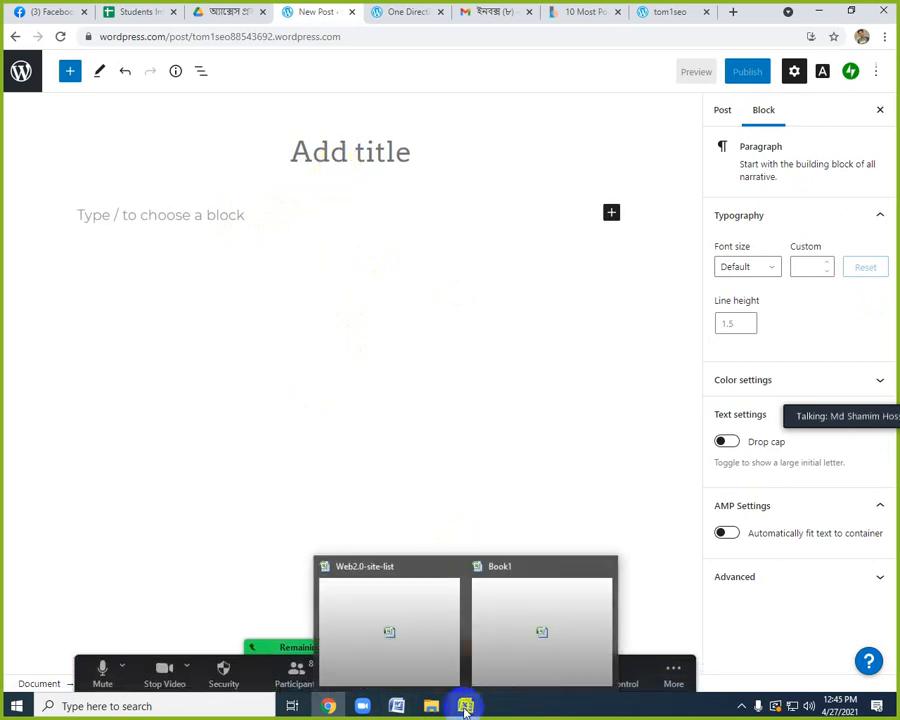
left_click(391, 668)
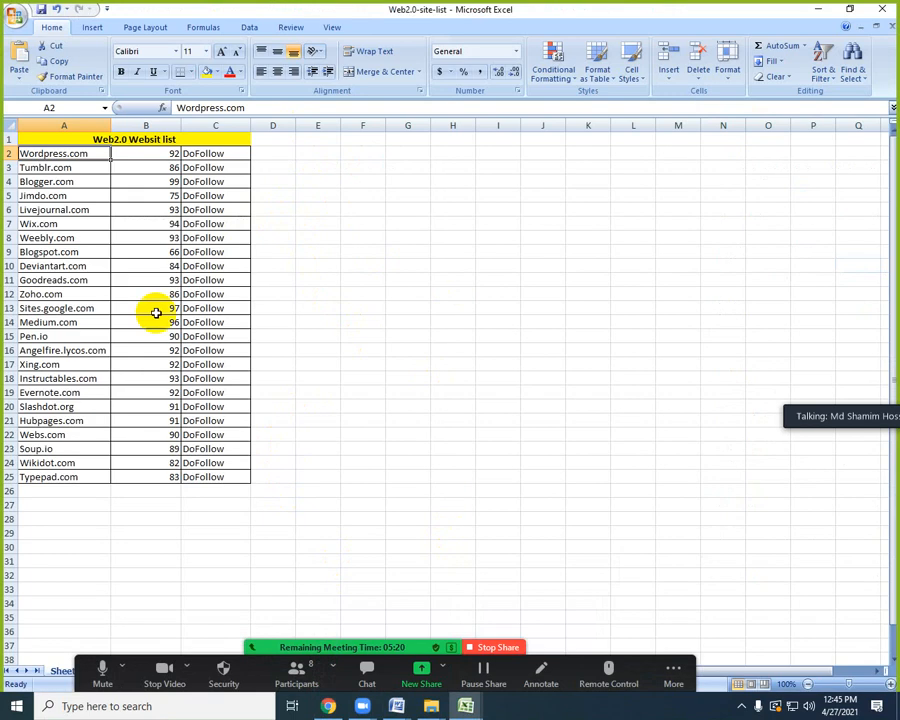
left_click(94, 170)
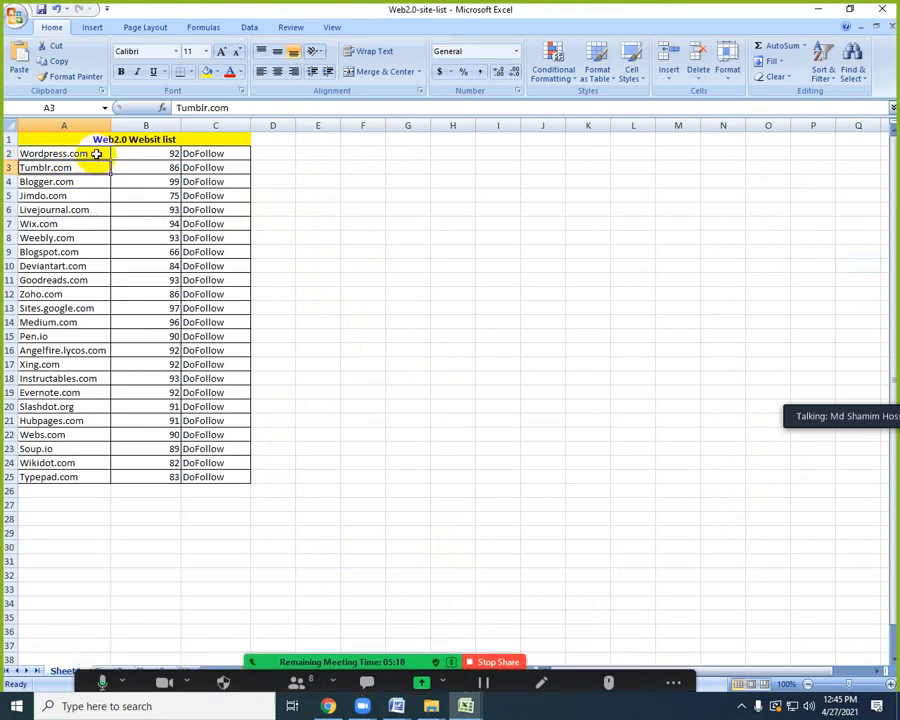
left_click_drag(94, 154, 99, 331)
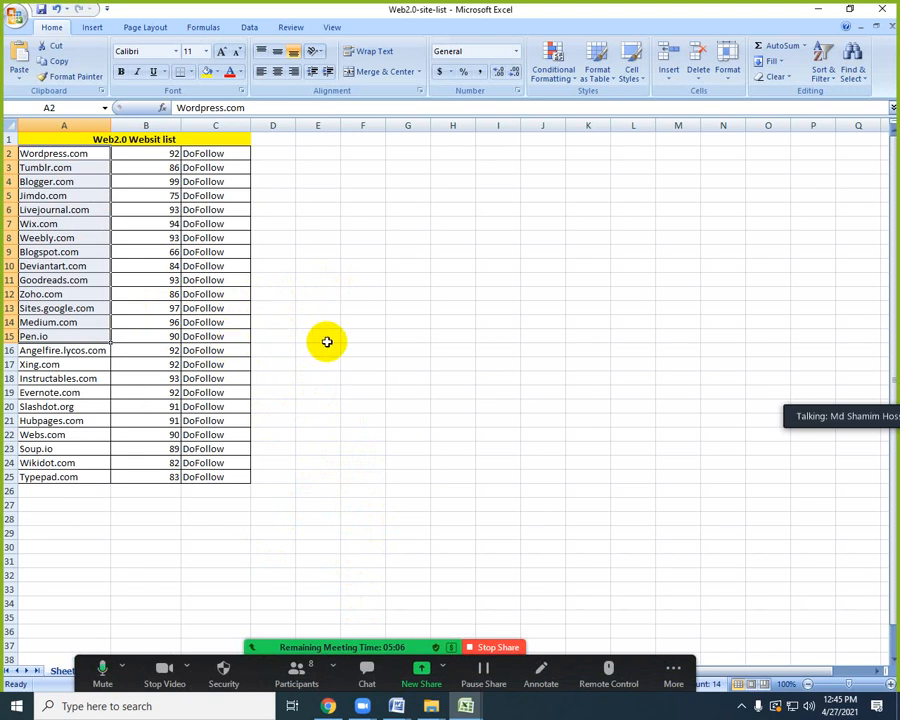
left_click(271, 264)
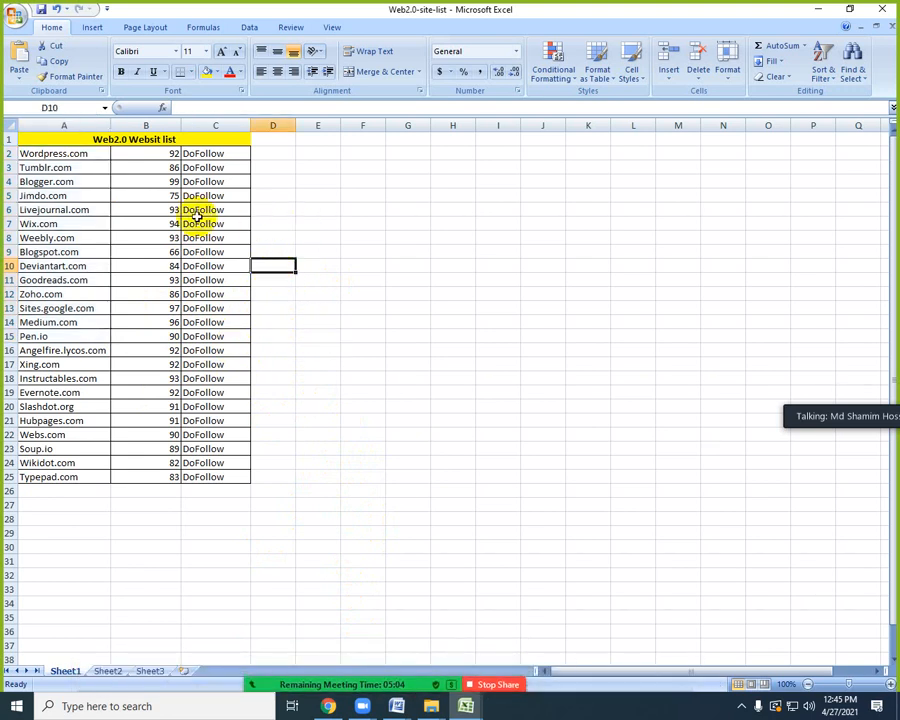
left_click_drag(94, 153, 248, 425)
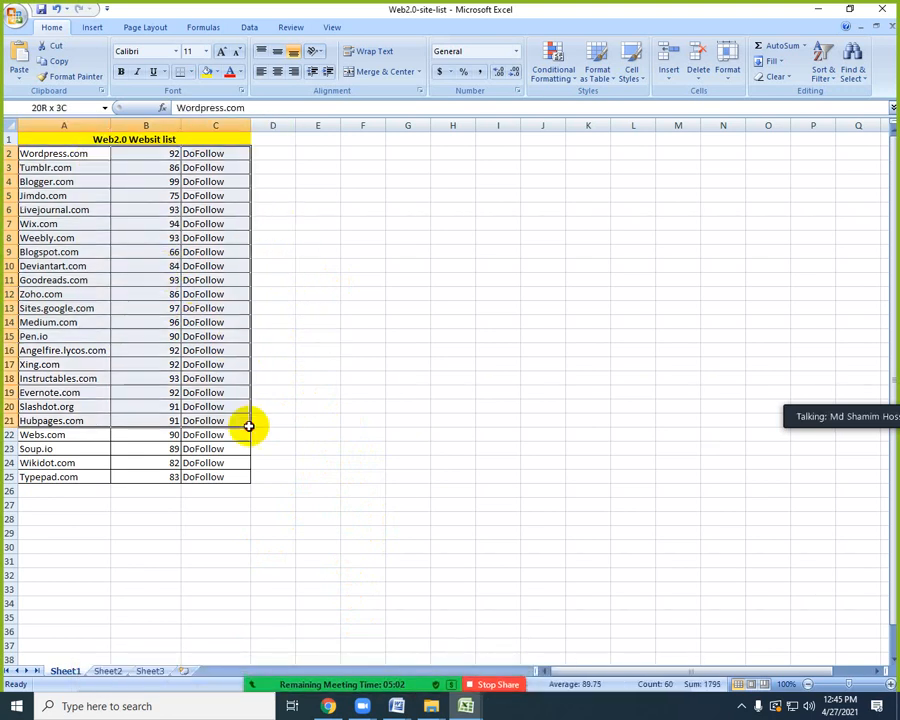
left_click(314, 418)
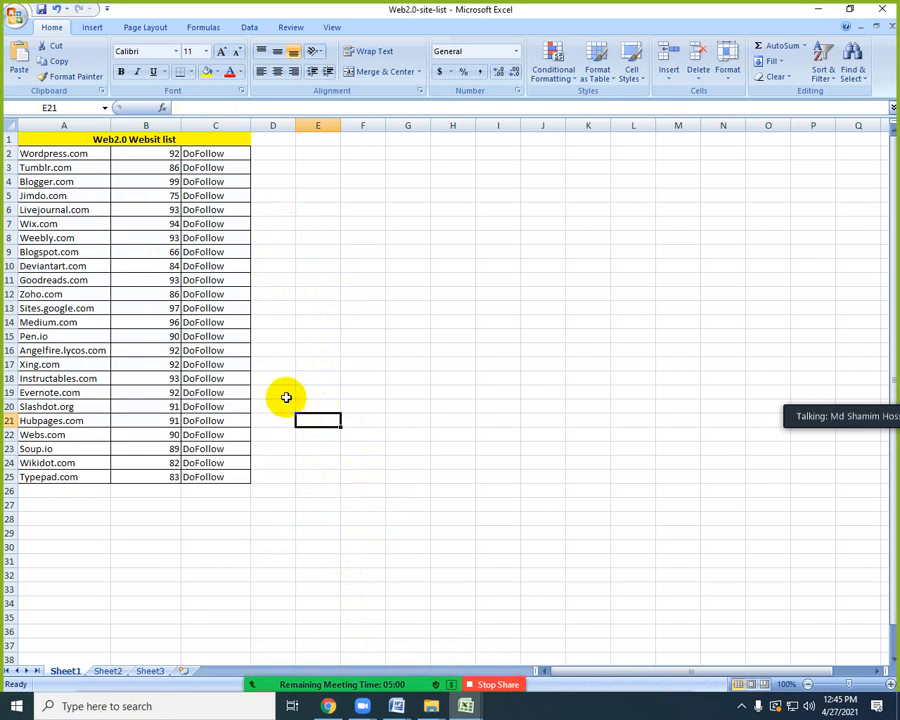
left_click(60, 167)
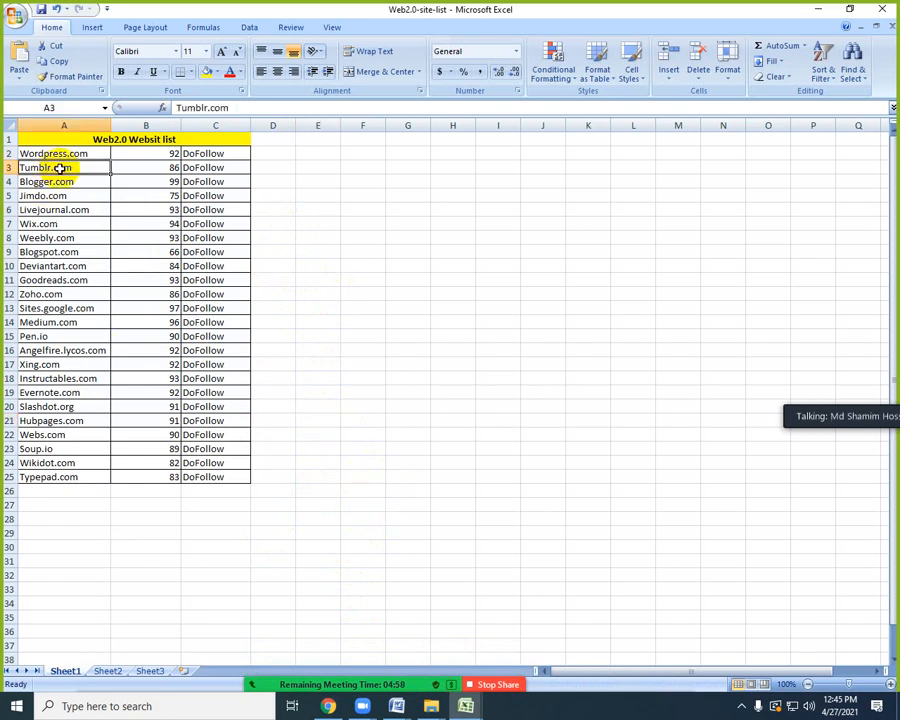
left_click(64, 180)
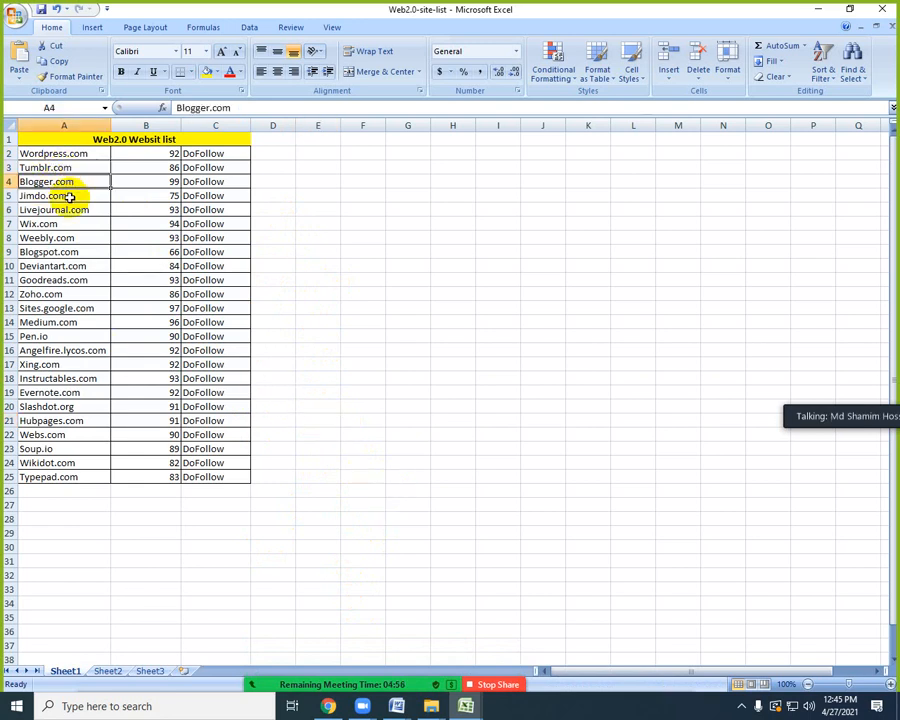
left_click(68, 196)
left_click(72, 208)
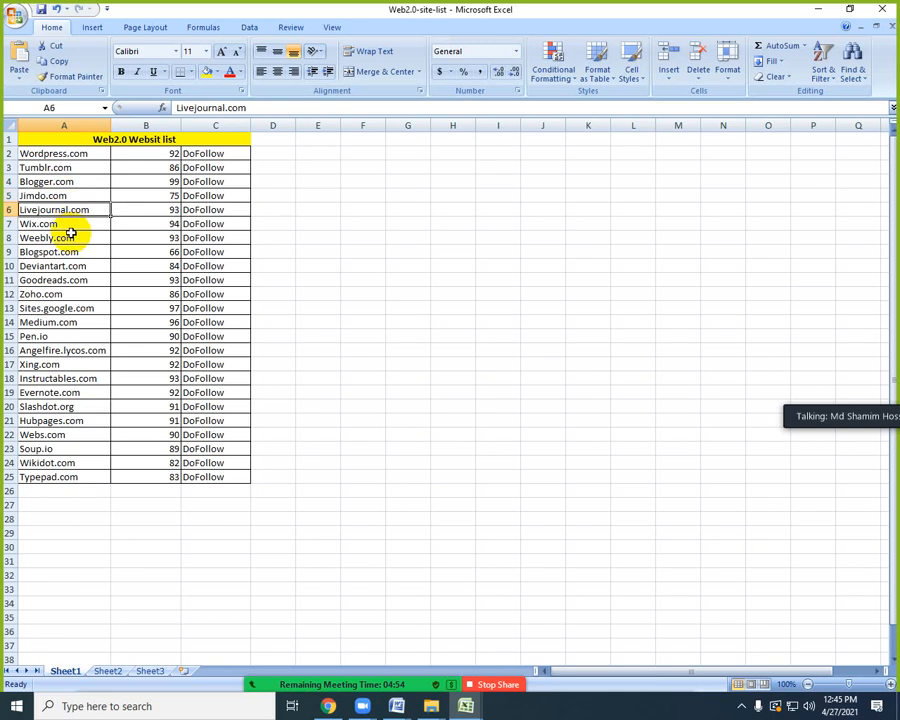
Go through the individual website names in the Web2.0 list, from Wordpress.com down to Medium.com.
left_click(68, 226)
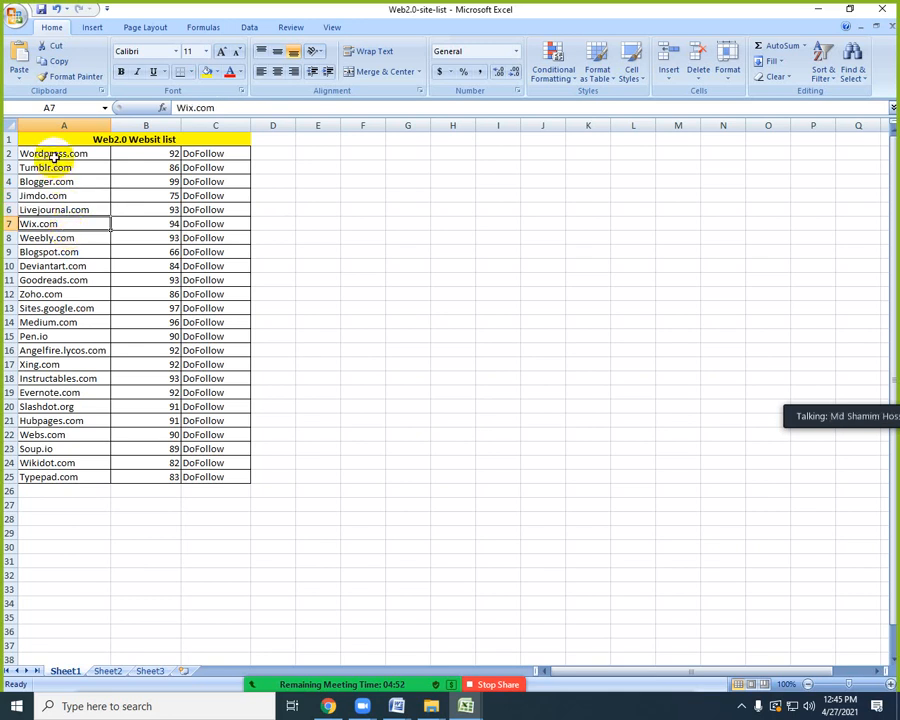
left_click(68, 251)
left_click(74, 237)
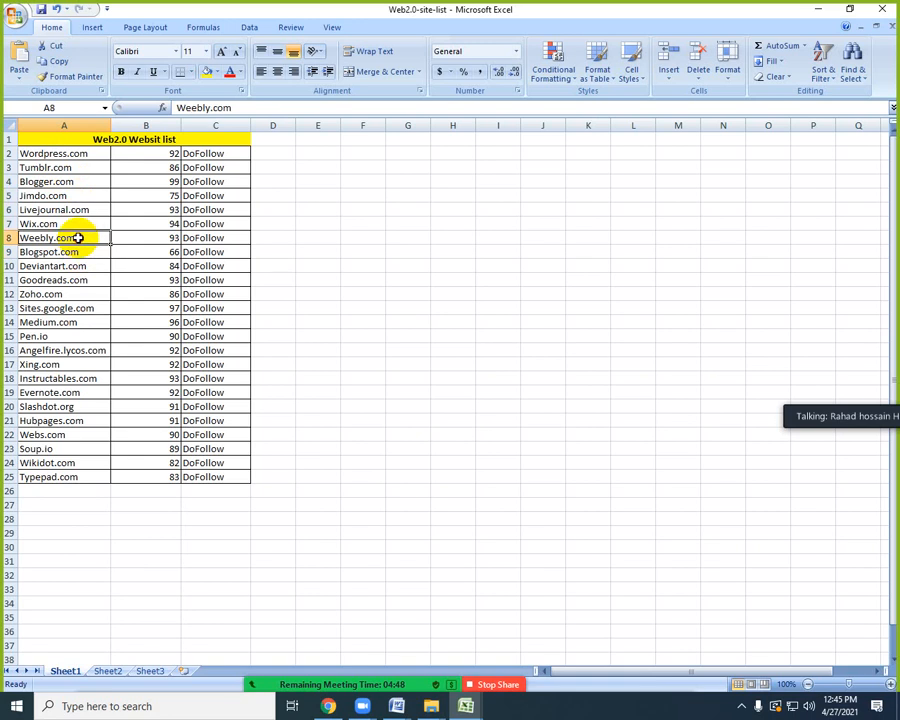
left_click(88, 209)
left_click(87, 195)
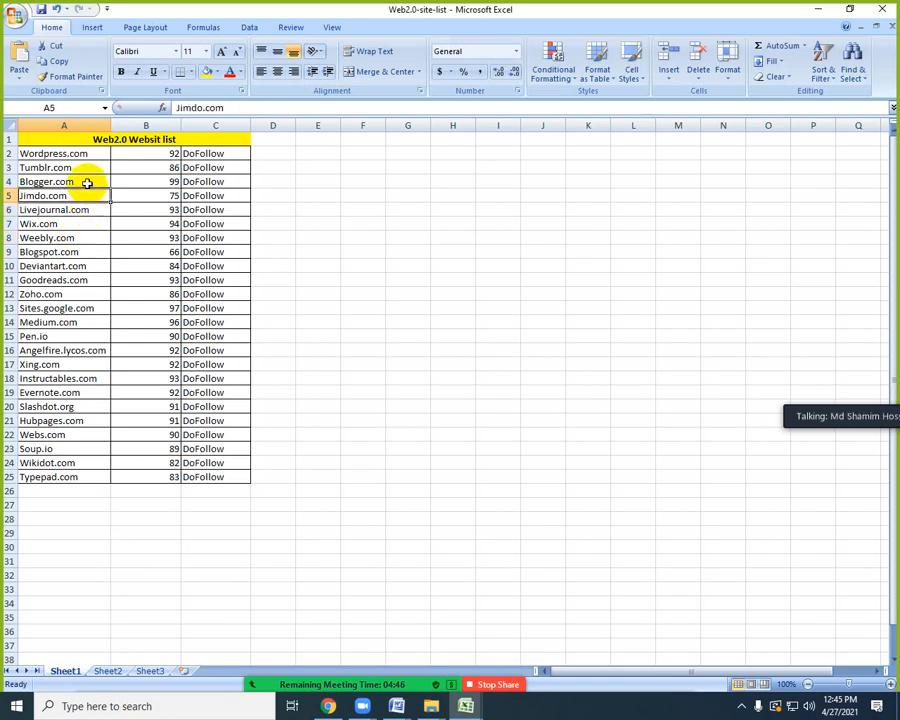
left_click(86, 181)
left_click(87, 167)
left_click(91, 153)
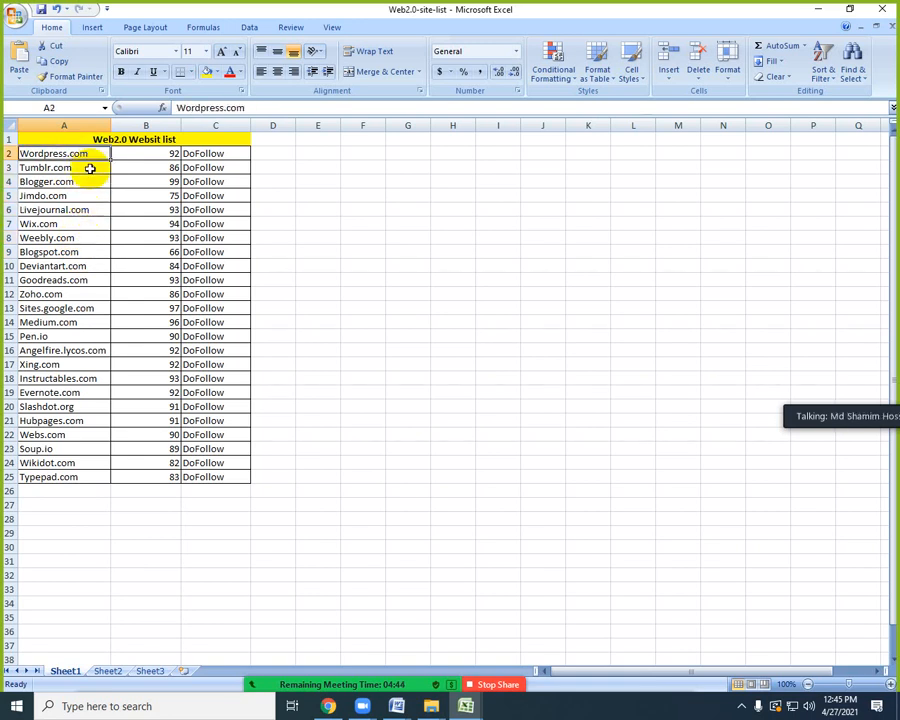
left_click(90, 168)
left_click(90, 182)
left_click(95, 197)
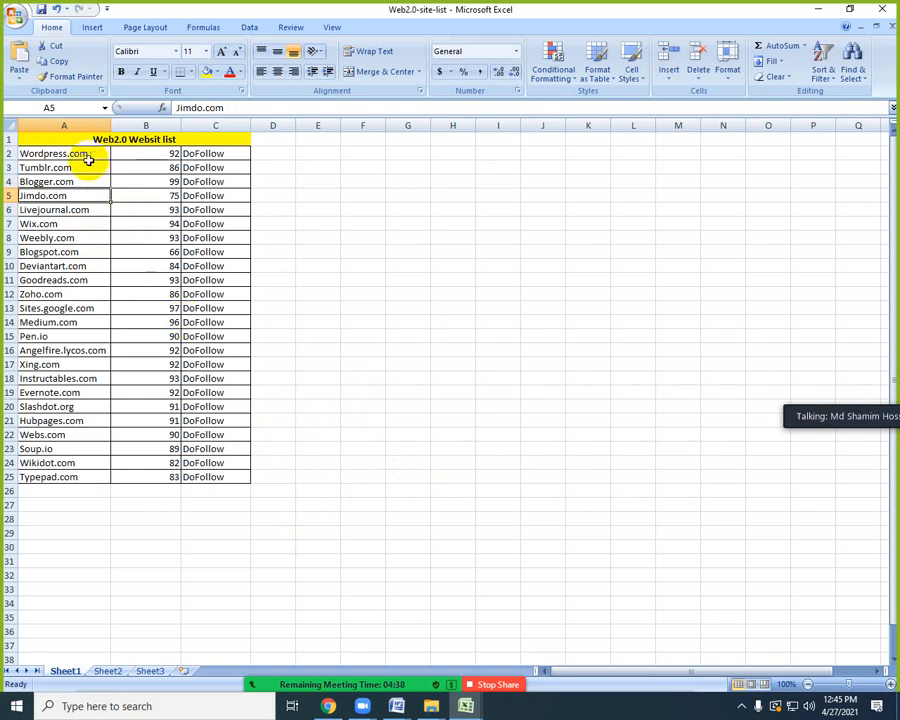
left_click_drag(90, 153, 90, 321)
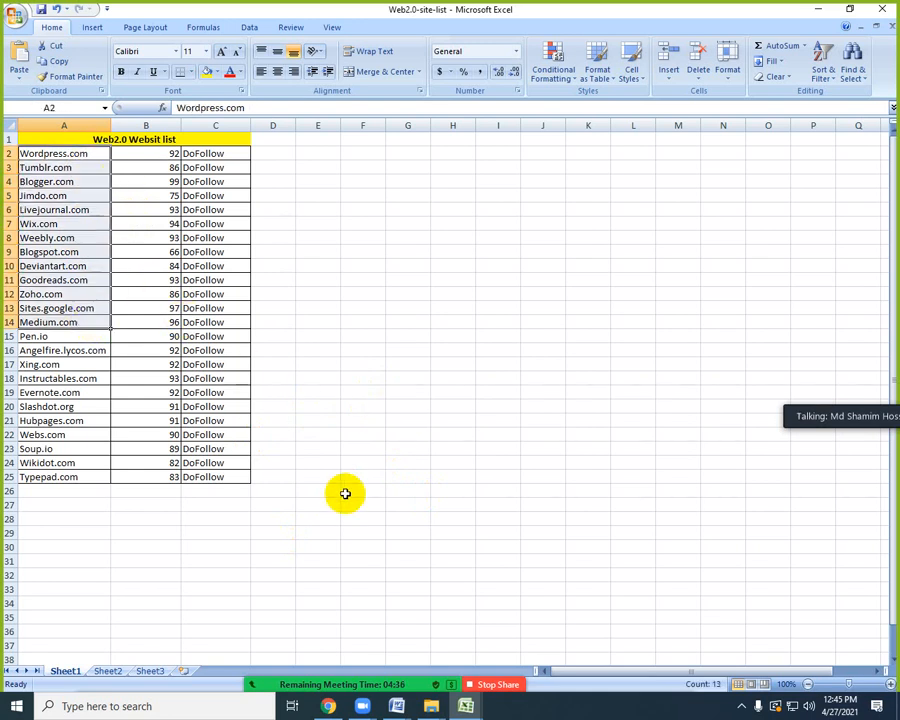
Switch to Document1 in Word and add a numbered list below the Web 2.0 sentence: 10 web2.0 backlinks, Video, Website list, Buyer requirement.
mouse_move(397, 704)
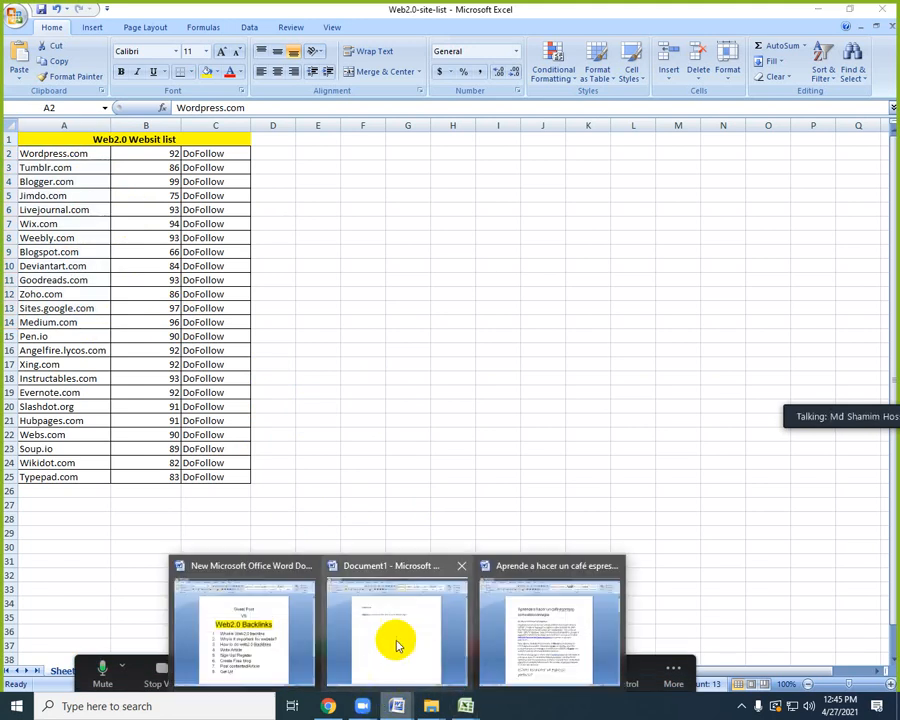
left_click(398, 645)
left_click(513, 236)
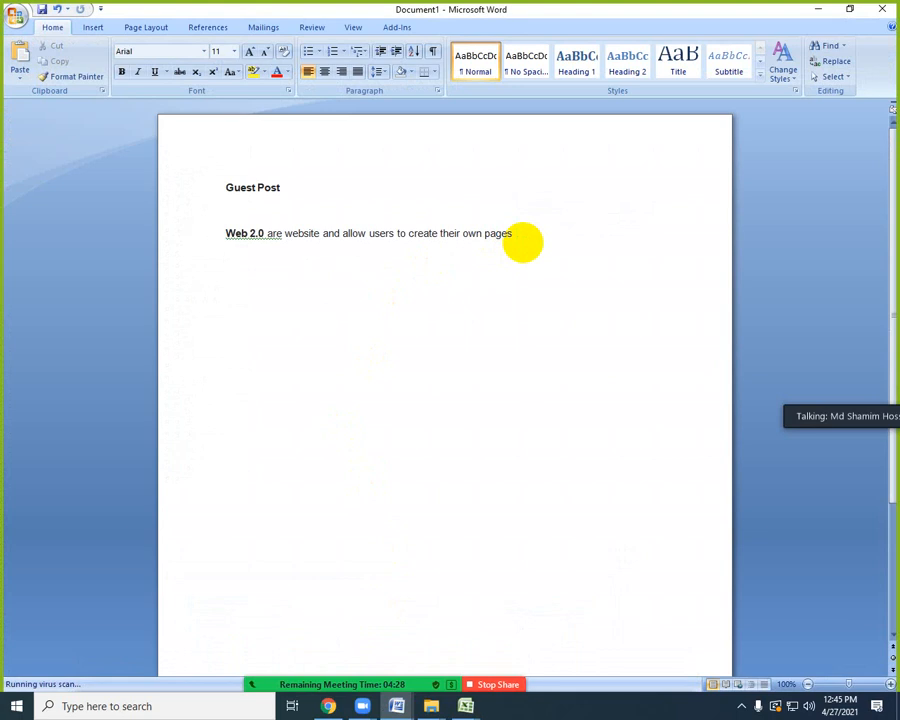
key("Return")
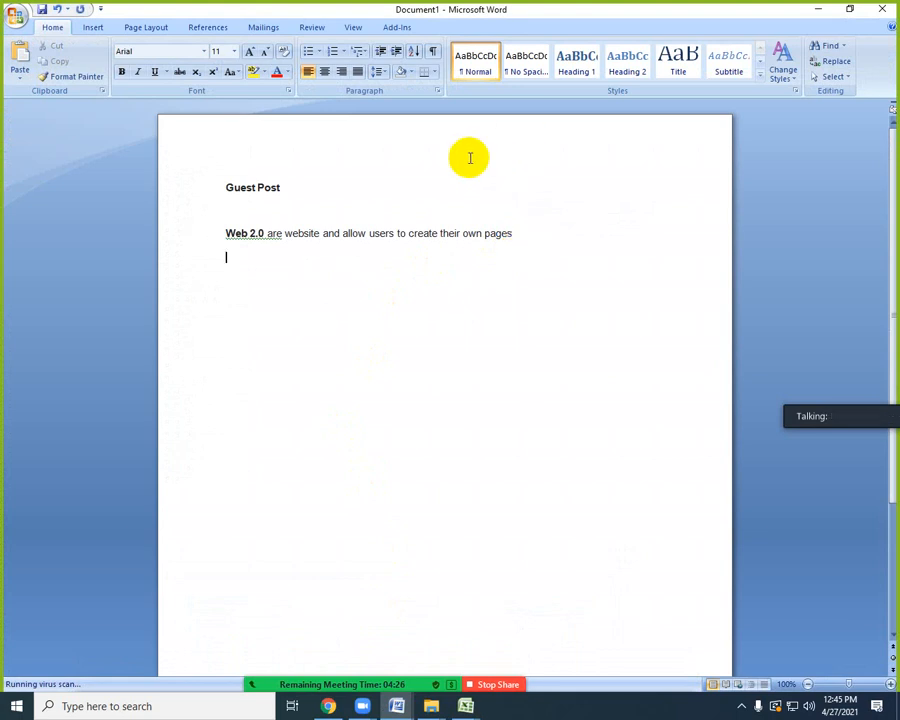
left_click(332, 51)
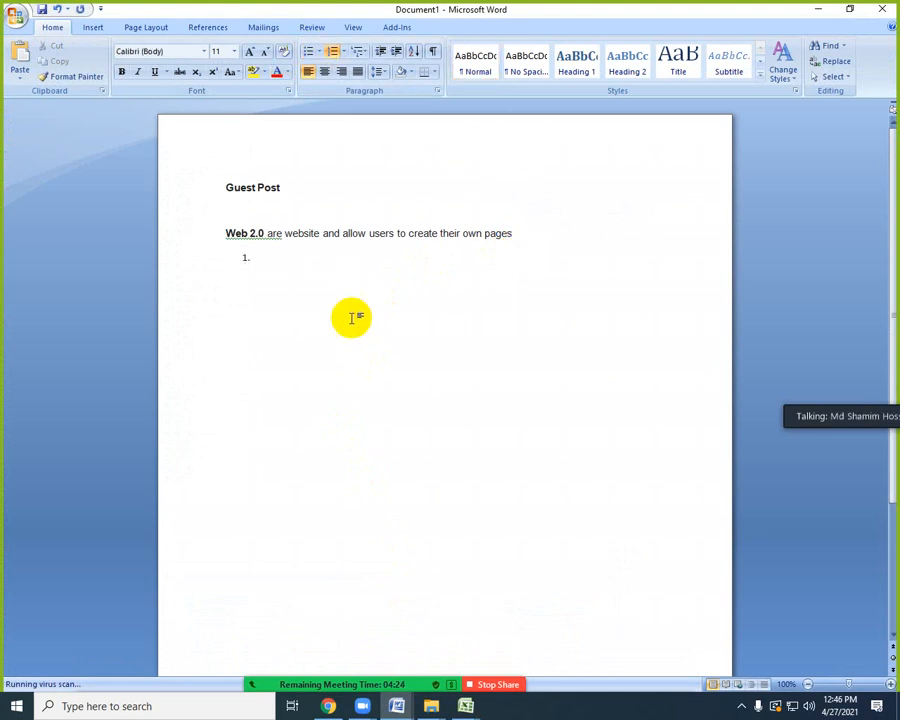
type("10 web2.0 backlinks")
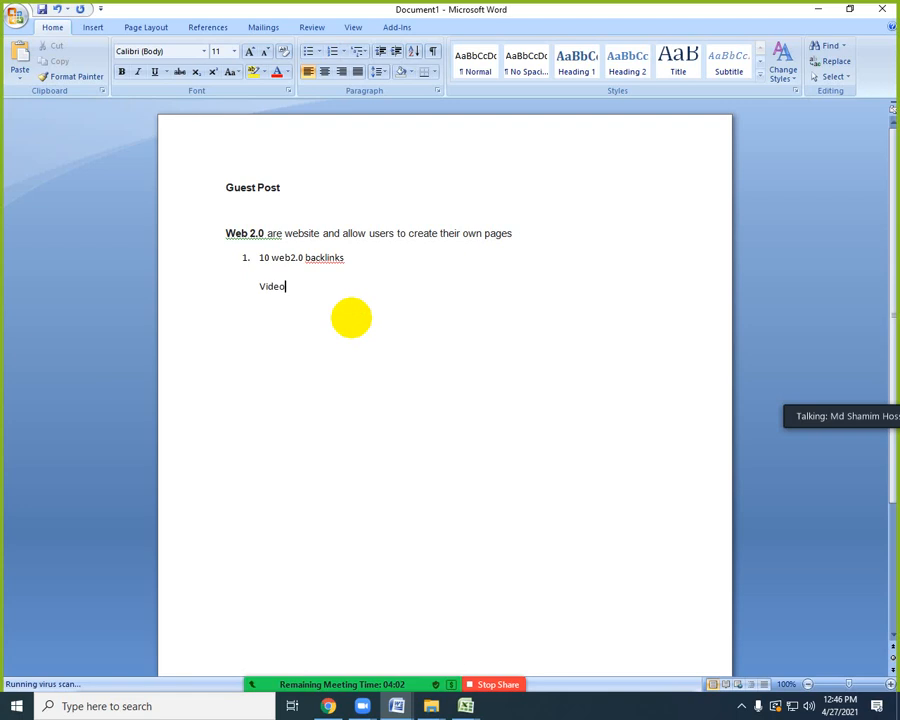
left_click(260, 286)
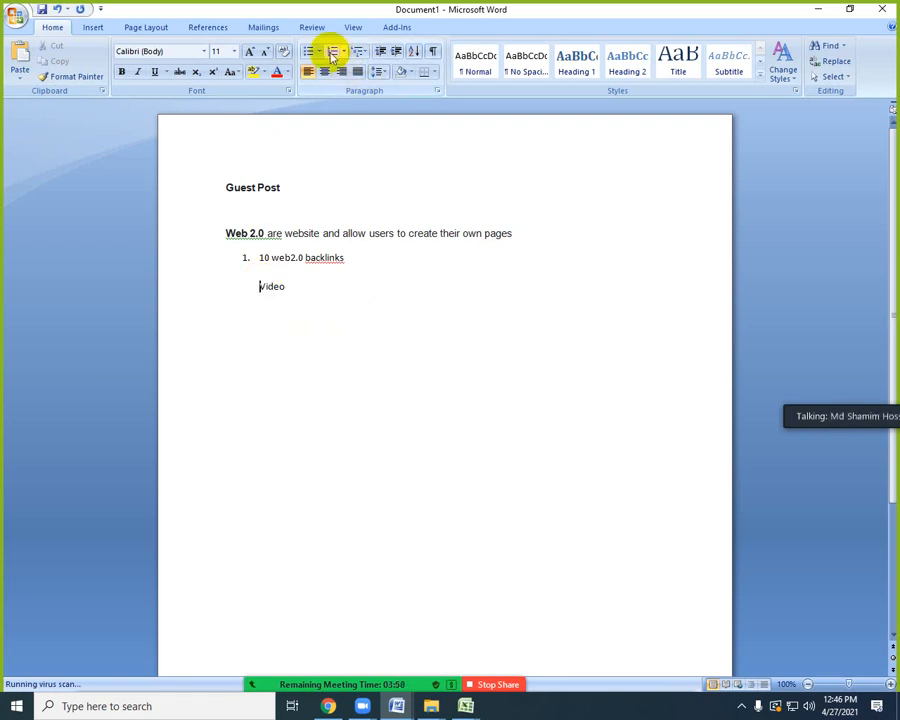
left_click(331, 51)
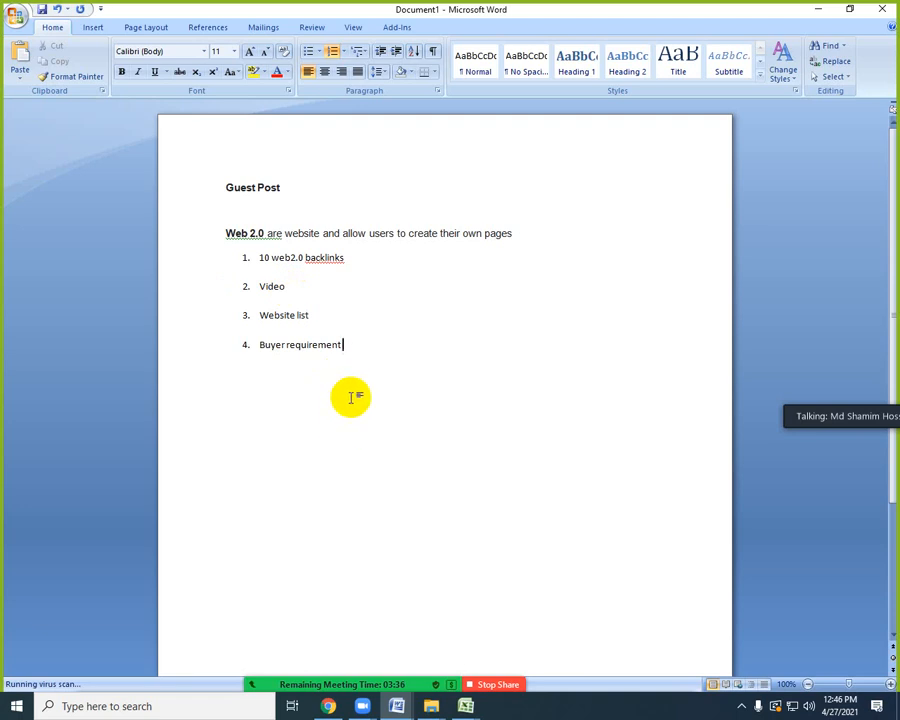
Apply the grammar suggestion "Web 2.0 is" to the start of the sentence above the numbered list.
right_click(248, 233)
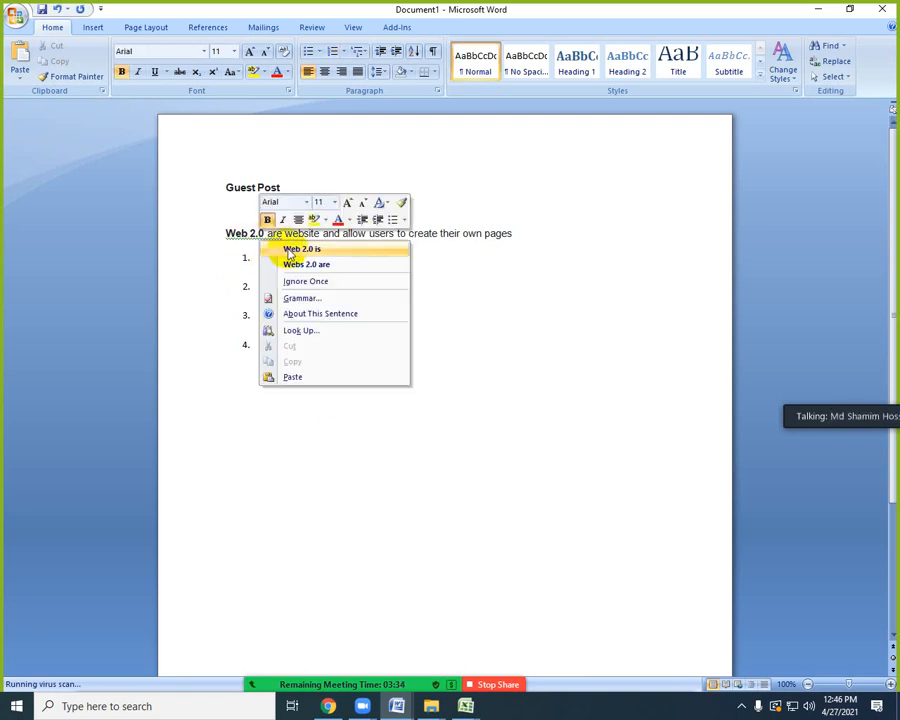
left_click(290, 248)
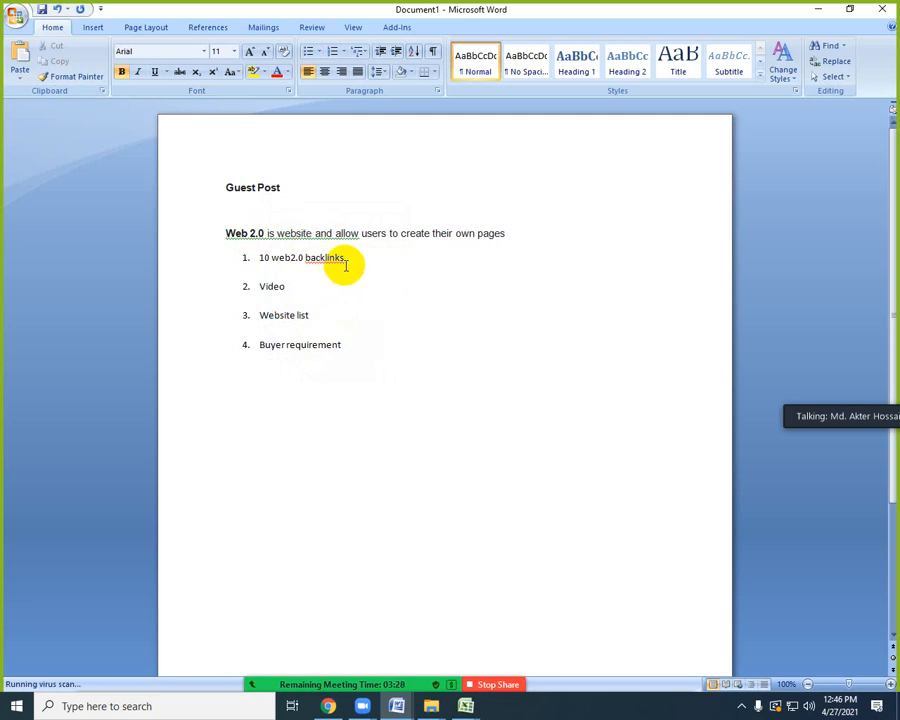
Review the four numbered list items one by one, highlighting the text of each.
left_click_drag(285, 287, 250, 286)
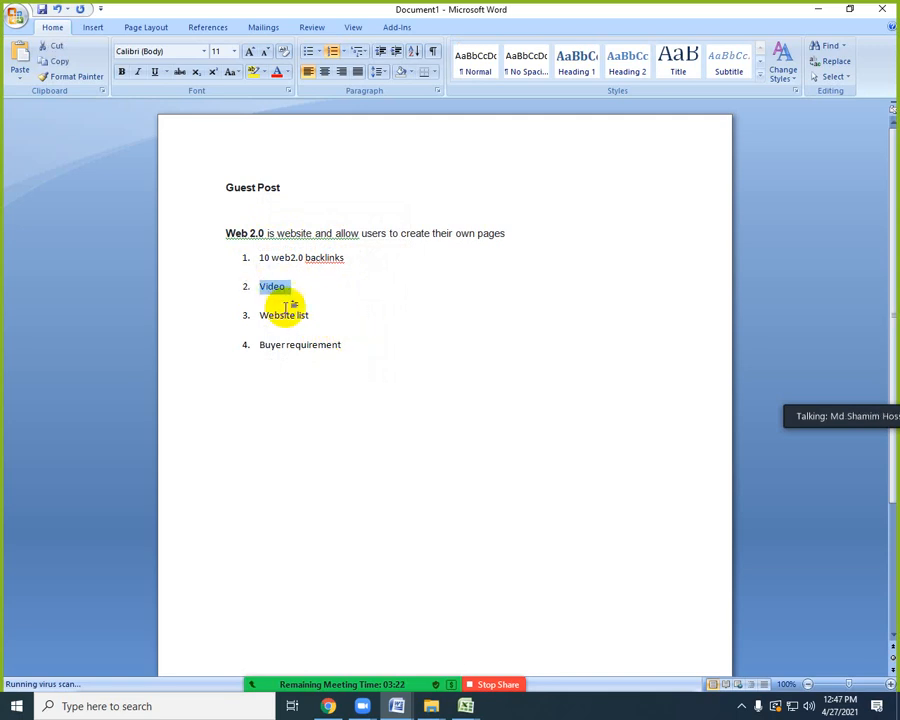
left_click_drag(315, 314, 270, 316)
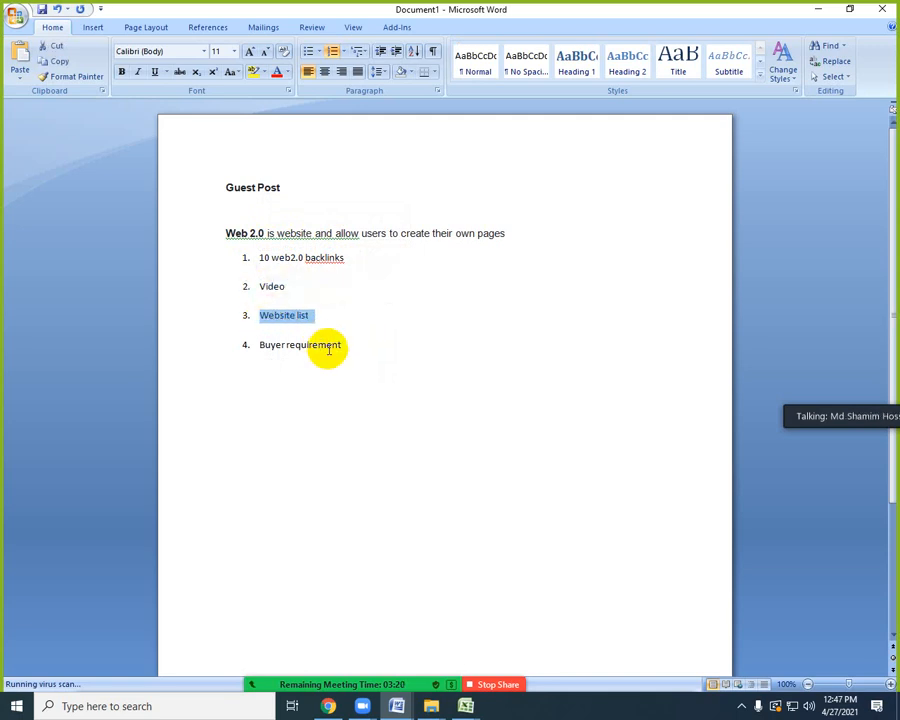
left_click_drag(345, 345, 267, 345)
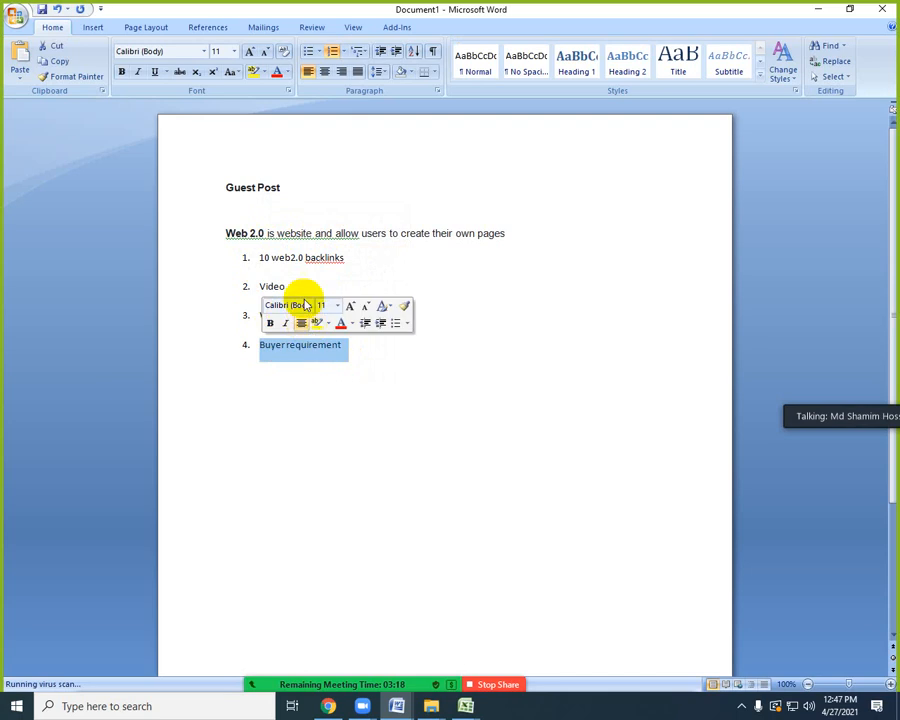
left_click(317, 257)
left_click_drag(351, 258, 263, 257)
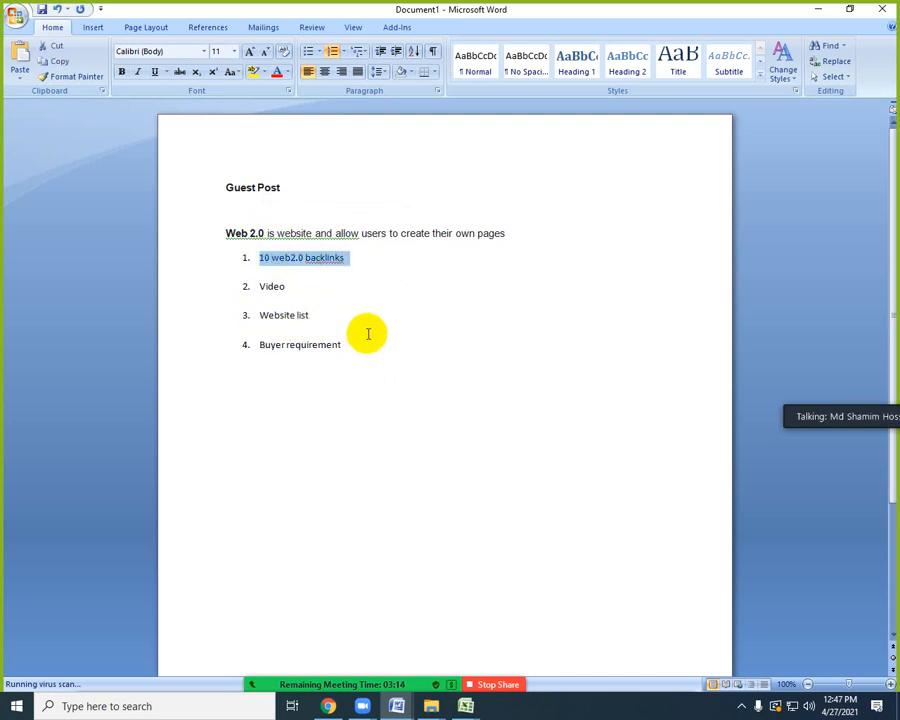
left_click(338, 349)
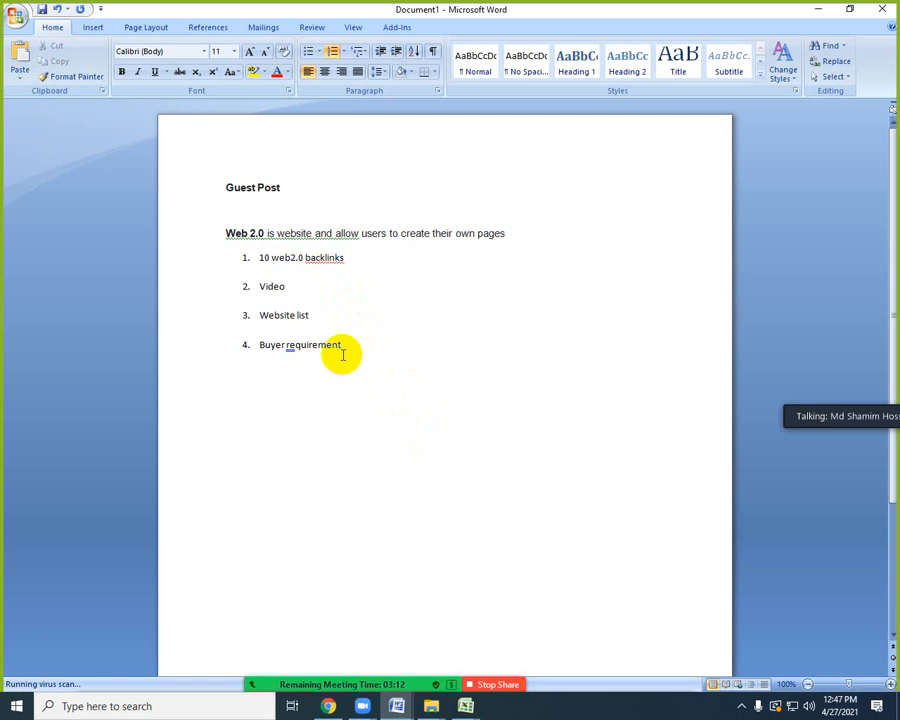